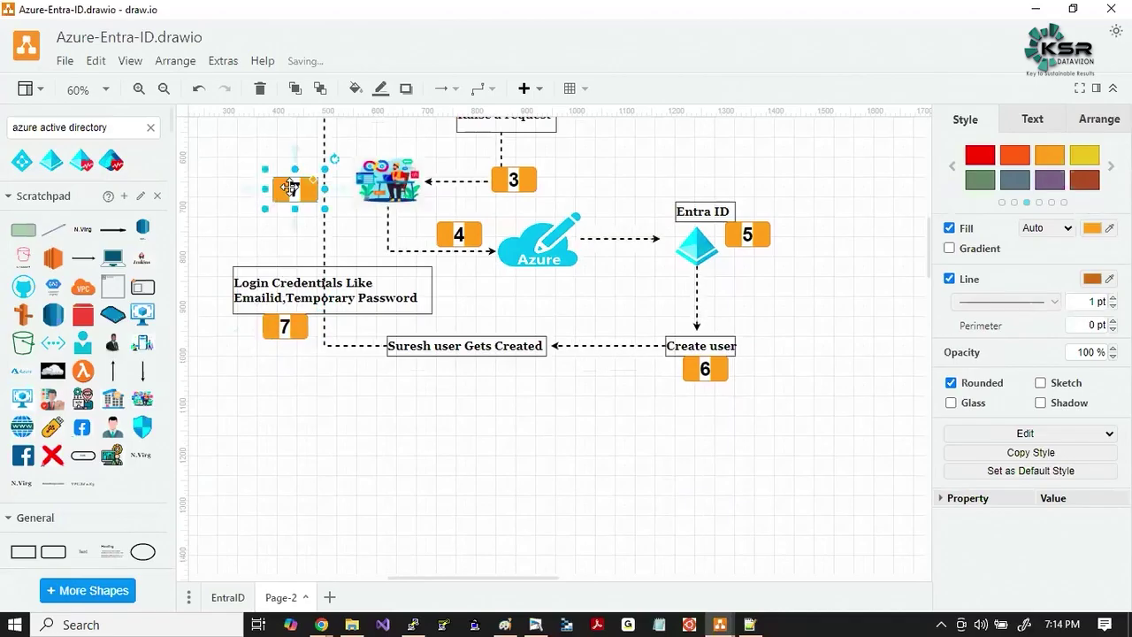
Copy the 7 badge beside the top arrow to Azure and renumber it 8.
left_click_drag(363, 222, 358, 222)
double_click(357, 222)
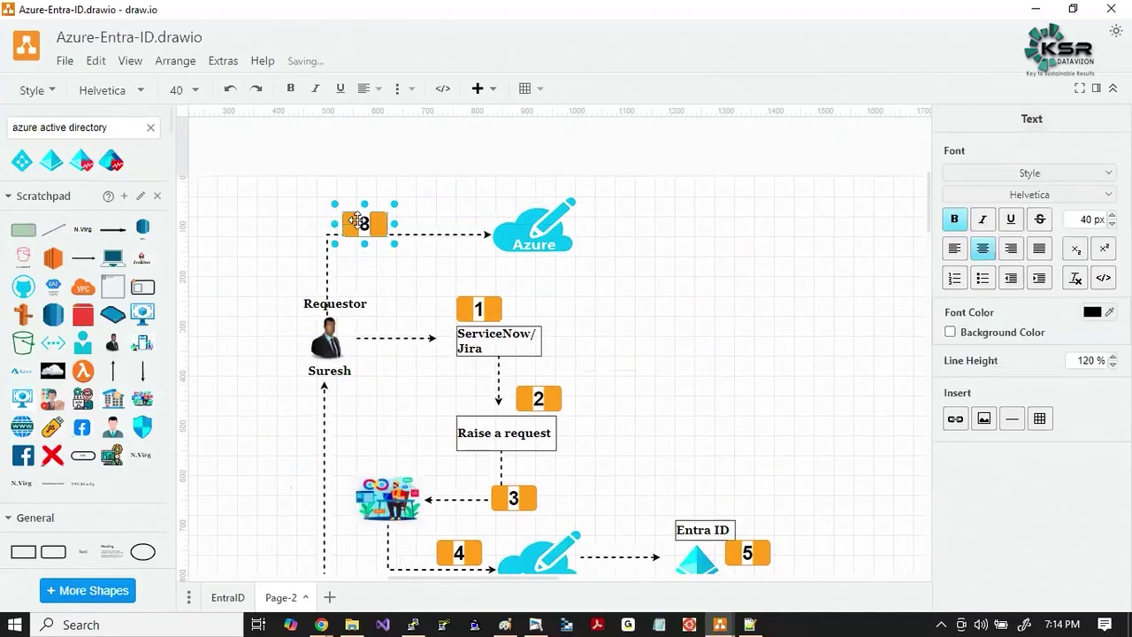
type("8")
left_click(625, 298)
double_click(624, 298)
Add a 'Verify Login' label under badge 8 from a copy of the Requestor label, then select everything.
left_click(345, 308)
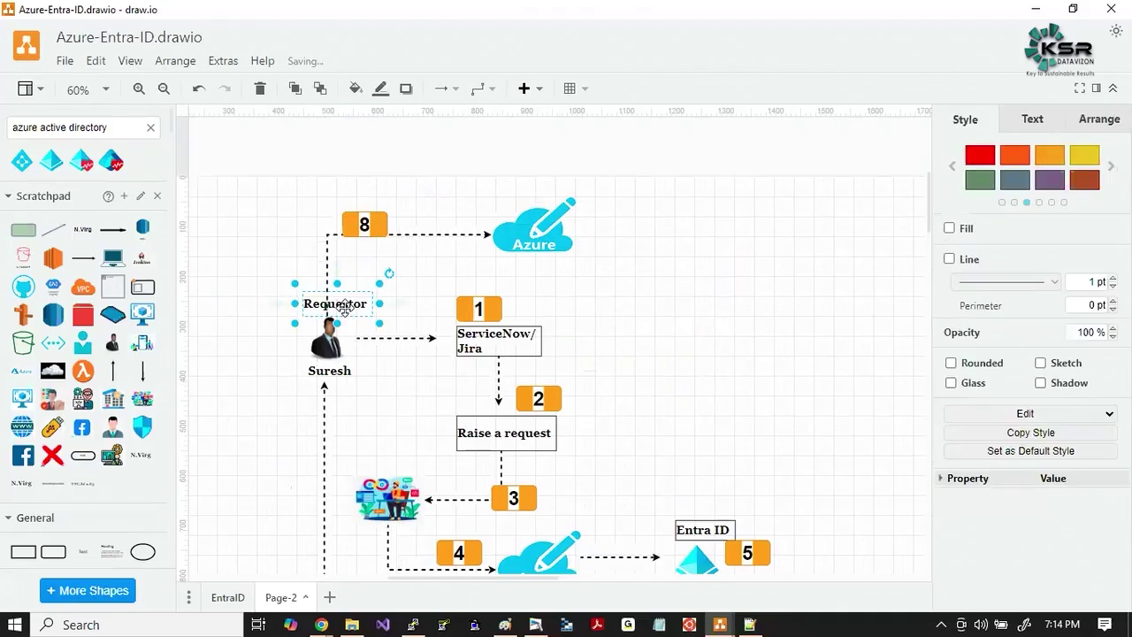
left_click_drag(376, 258, 376, 258)
double_click(376, 257)
type("Verify Login")
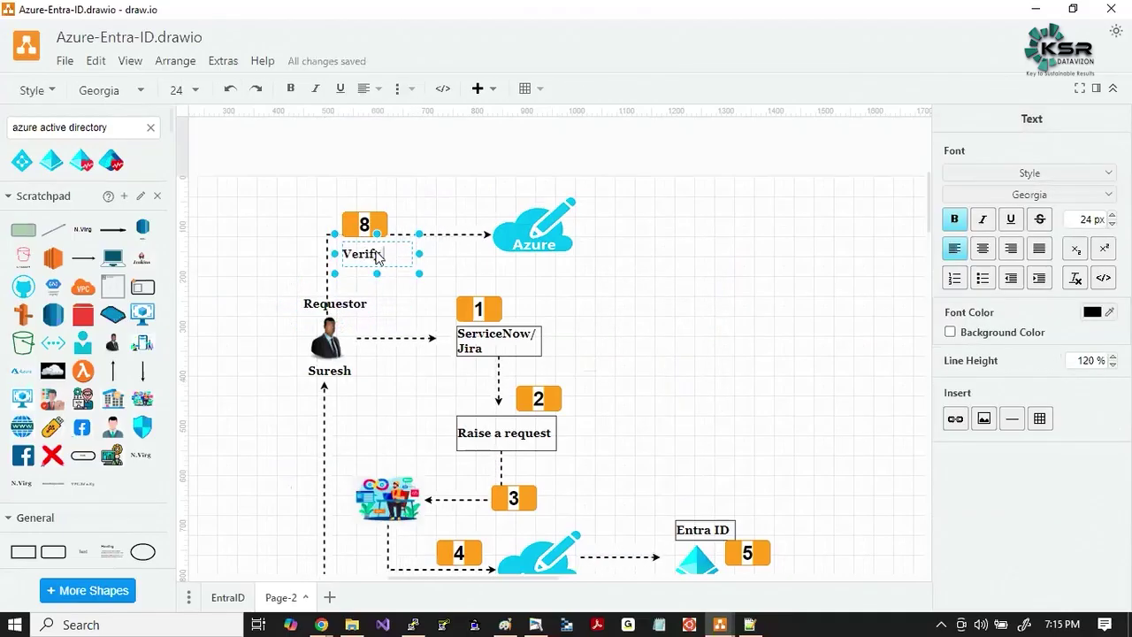
left_click(623, 296)
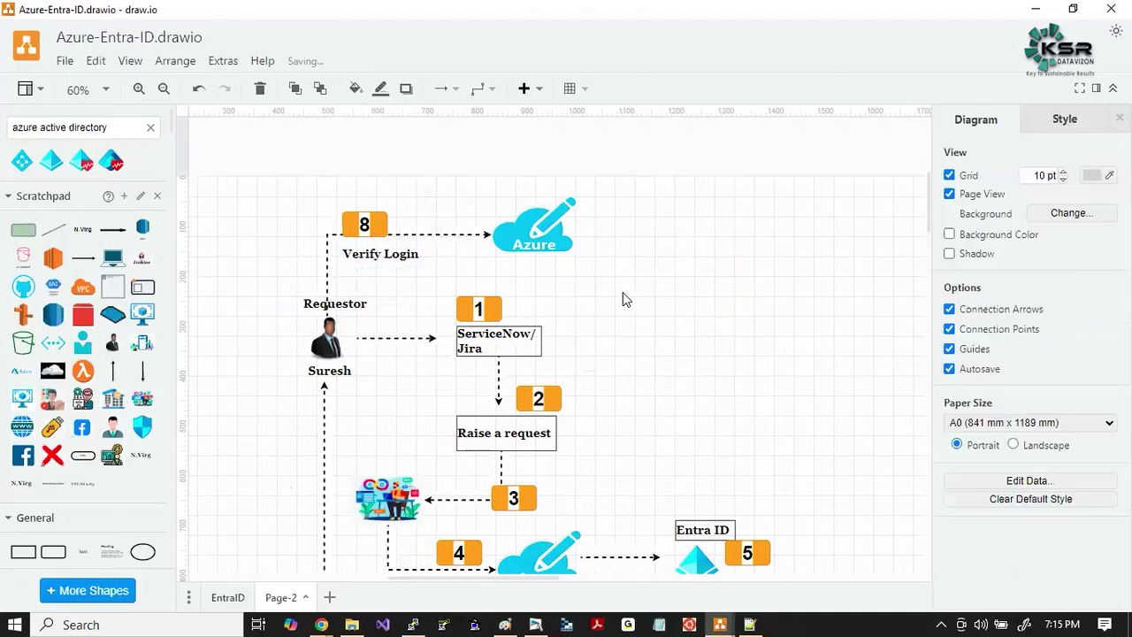
double_click(623, 296)
left_click(424, 265)
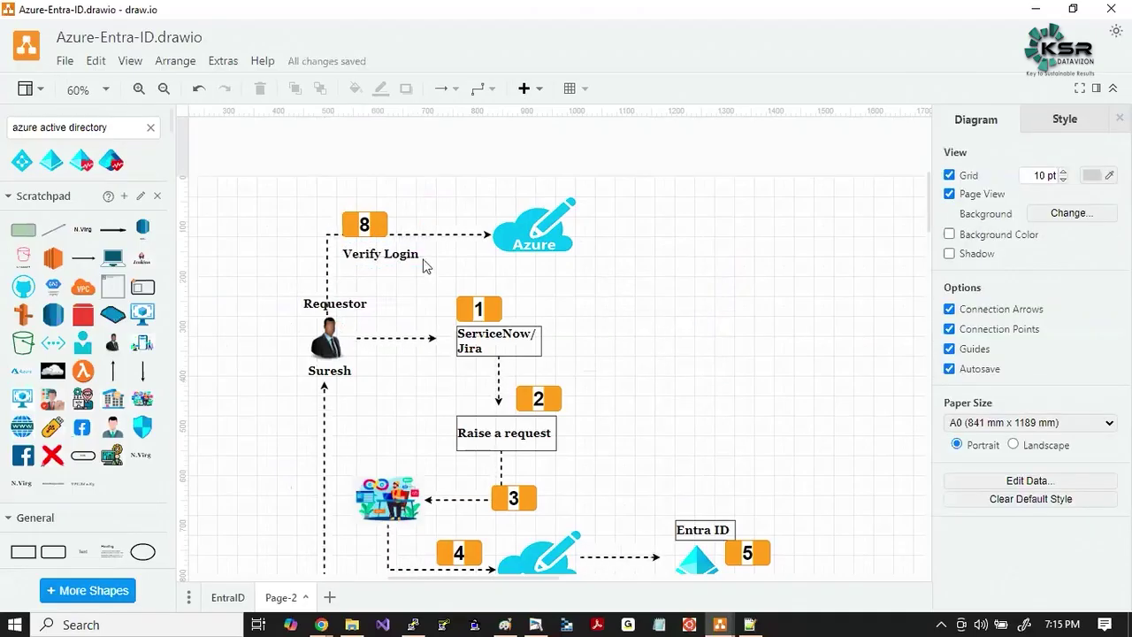
key("ctrl+a")
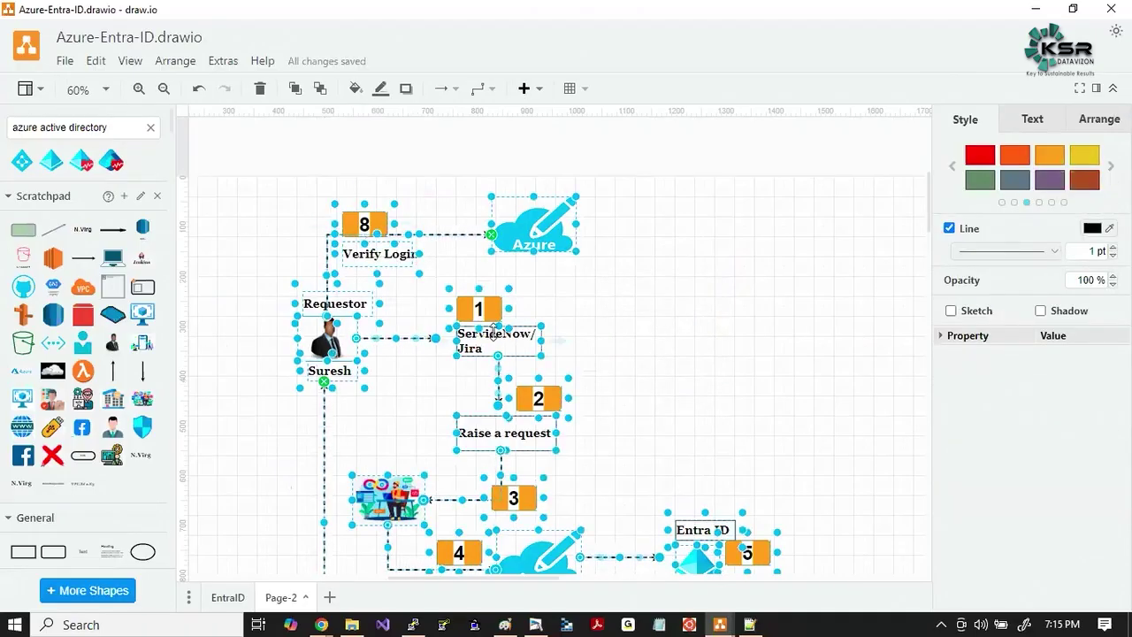
Move the whole selected diagram lower on the page.
left_click_drag(545, 335, 550, 531)
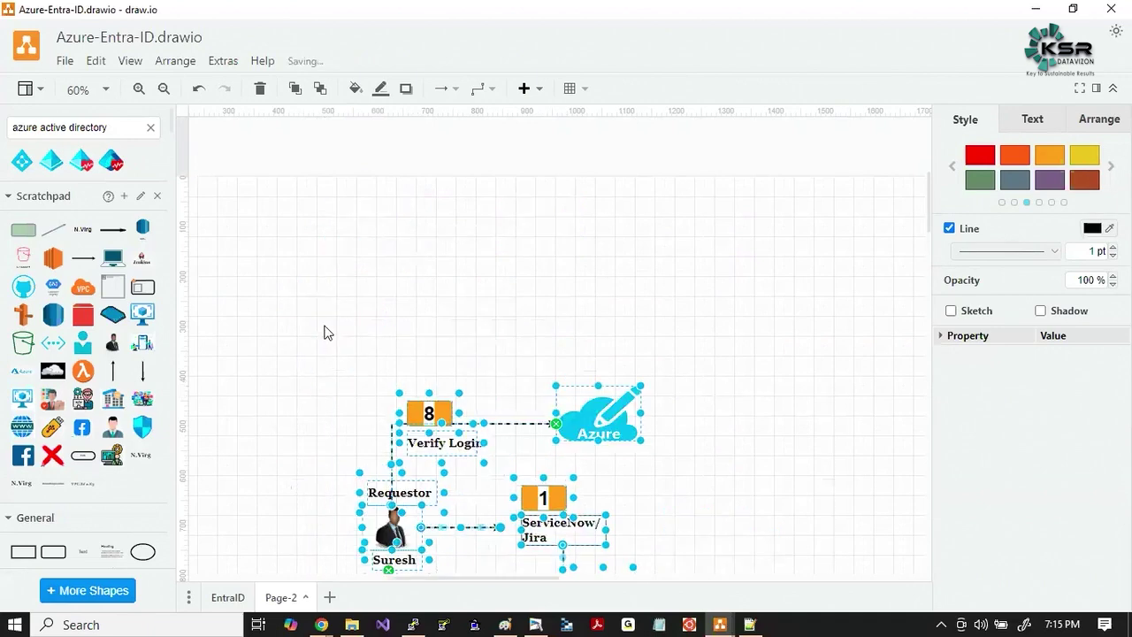
scroll(324, 331, "down", 5)
left_click(307, 386)
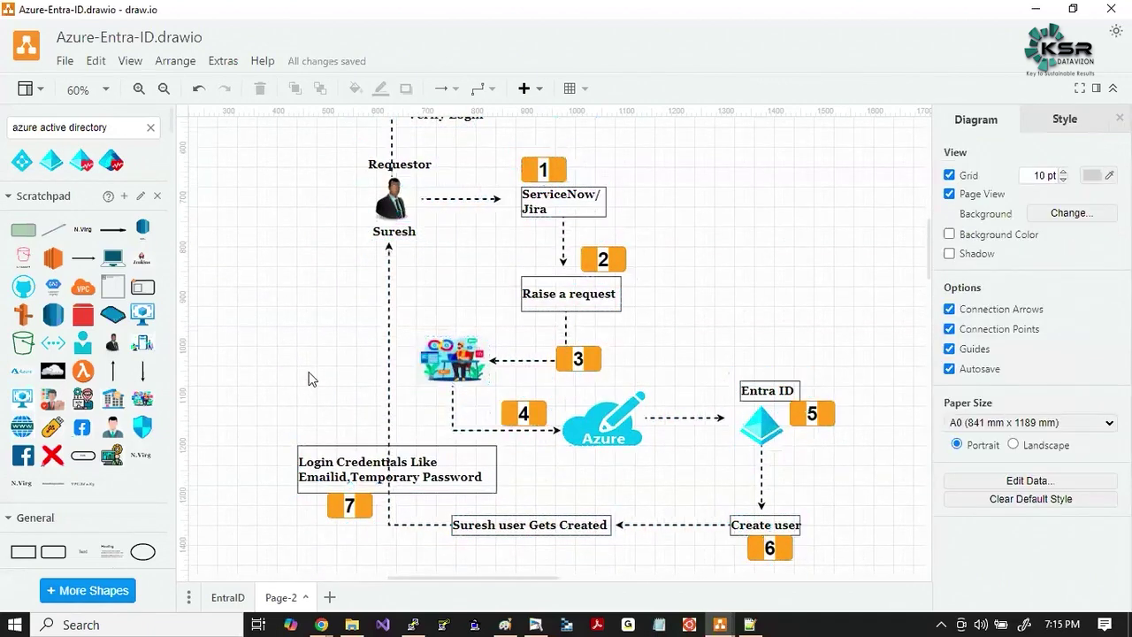
scroll(309, 381, "up", 1)
scroll(308, 380, "down", 1)
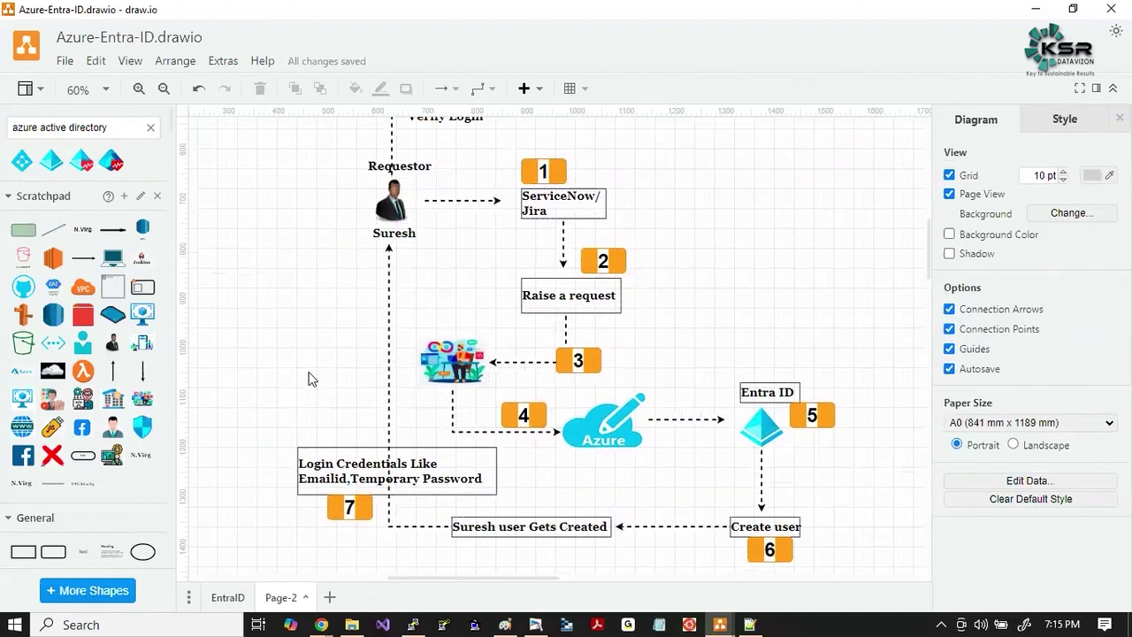
scroll(309, 379, "down", 1)
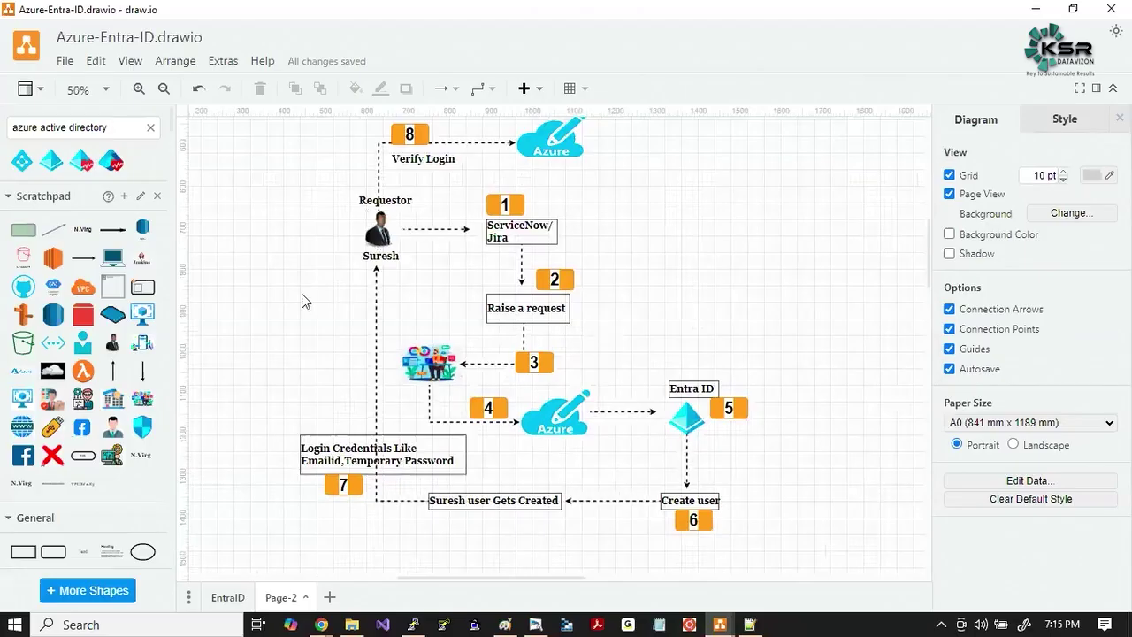
scroll(302, 294, "up", 1)
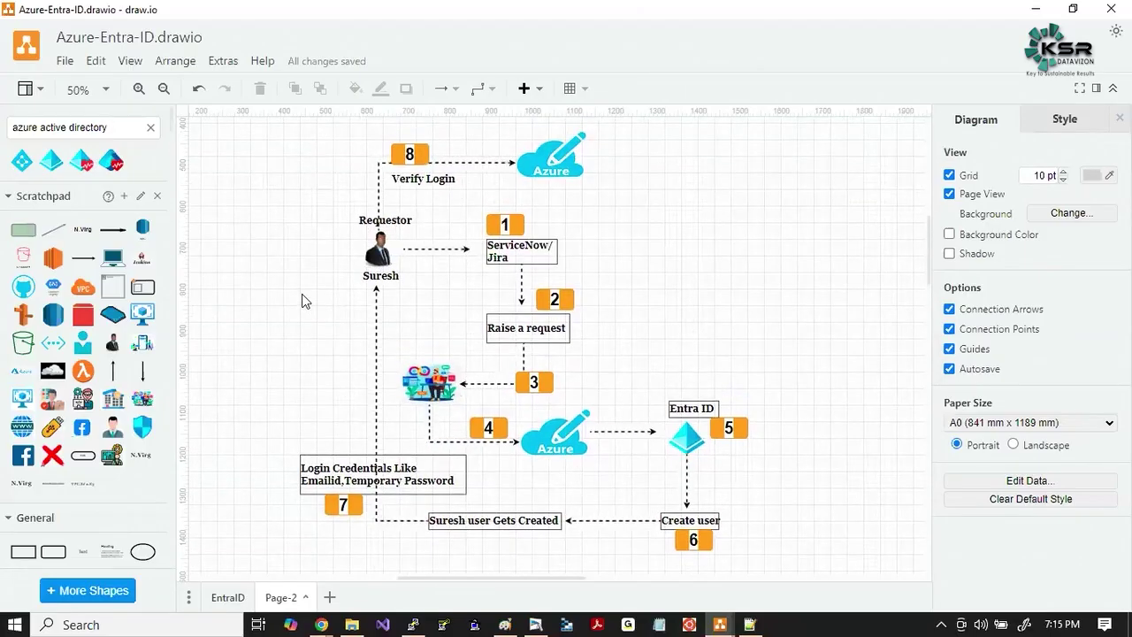
Add a 'DevOps' label above the step 3 team icon from a copy of the name label.
left_click(386, 281)
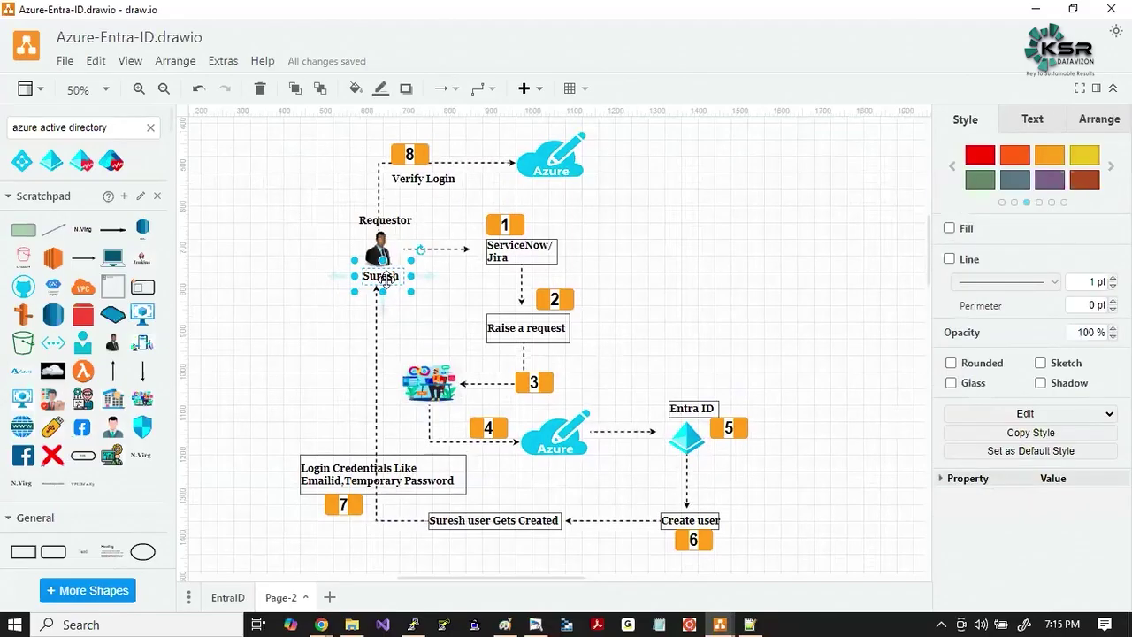
left_click_drag(386, 281, 424, 350)
double_click(424, 350)
type("Devo")
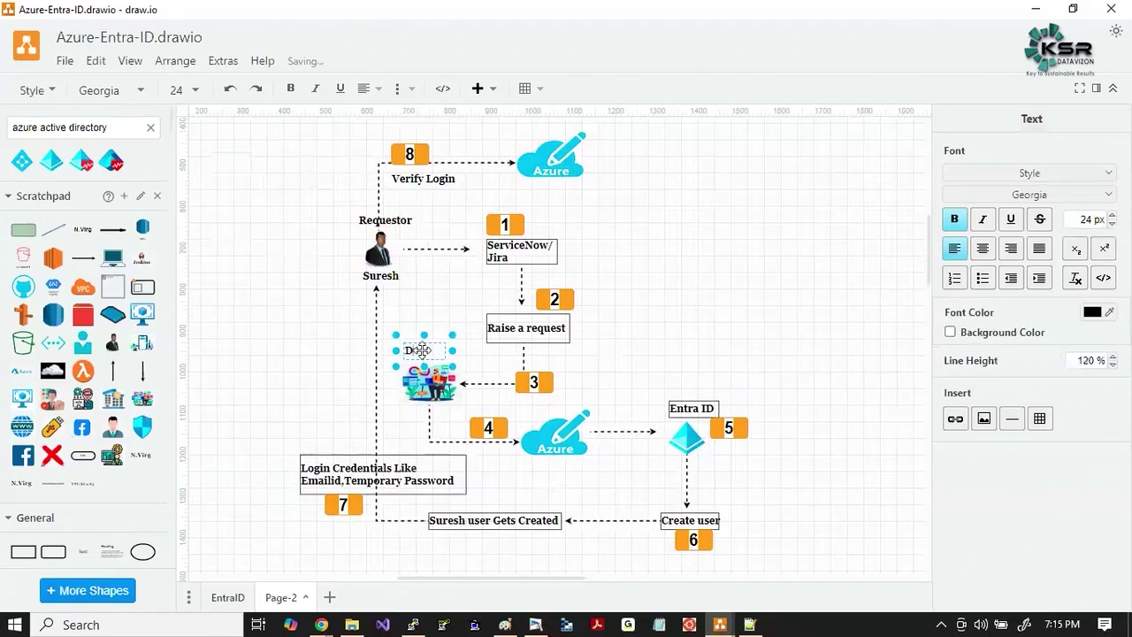
key("BackSpace")
type("Ops")
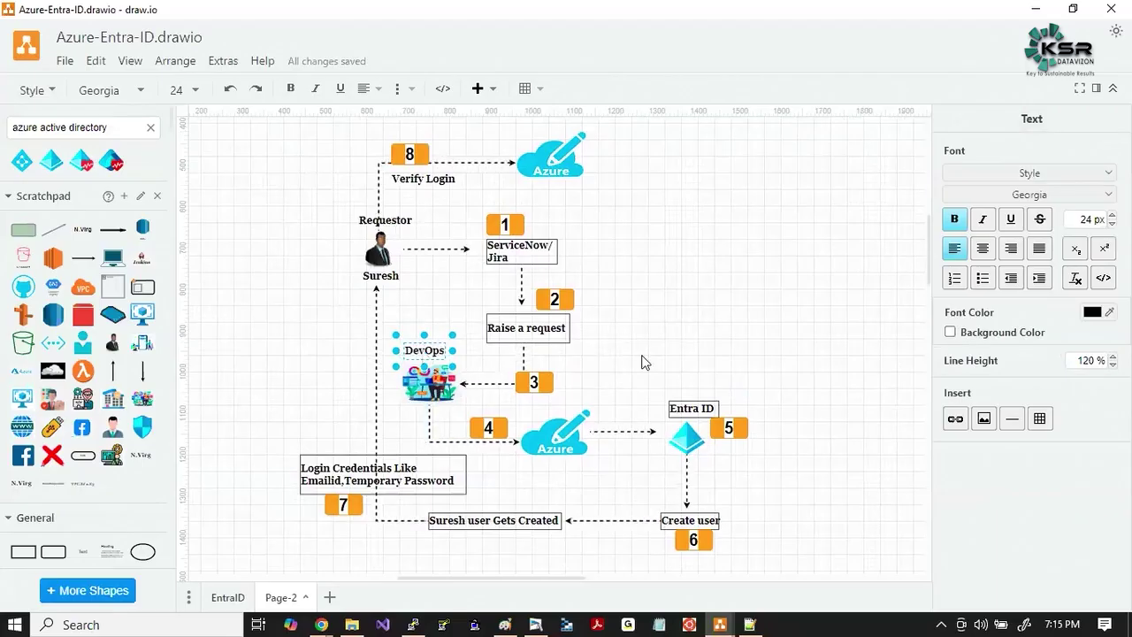
left_click(645, 360)
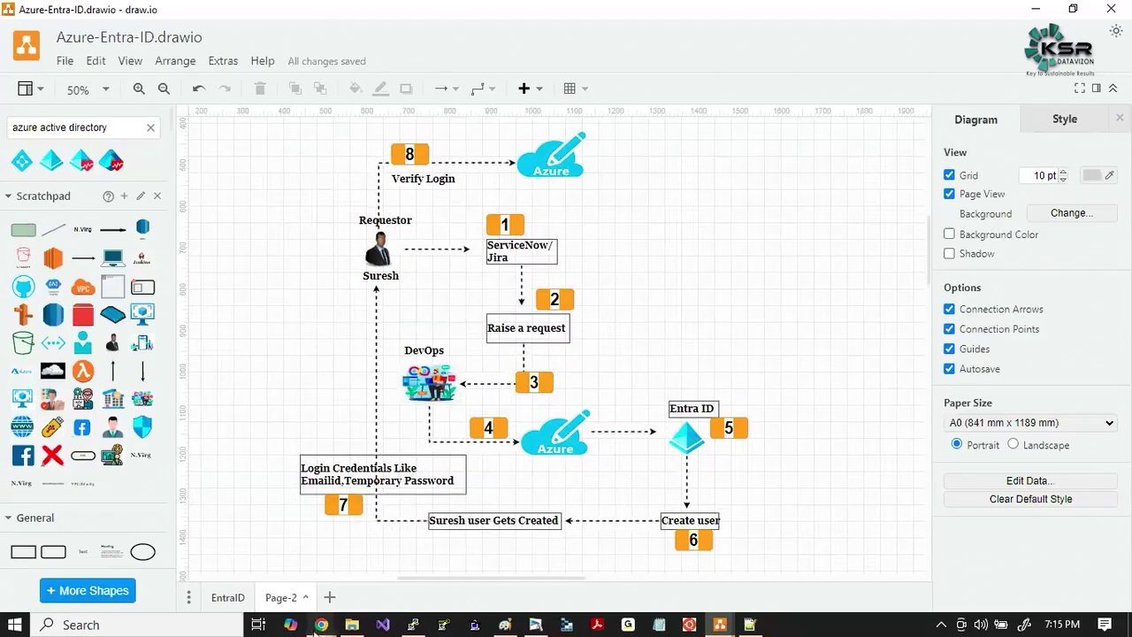
Search the Azure portal for 'entraid' and open Microsoft Entra ID.
mouse_move(319, 627)
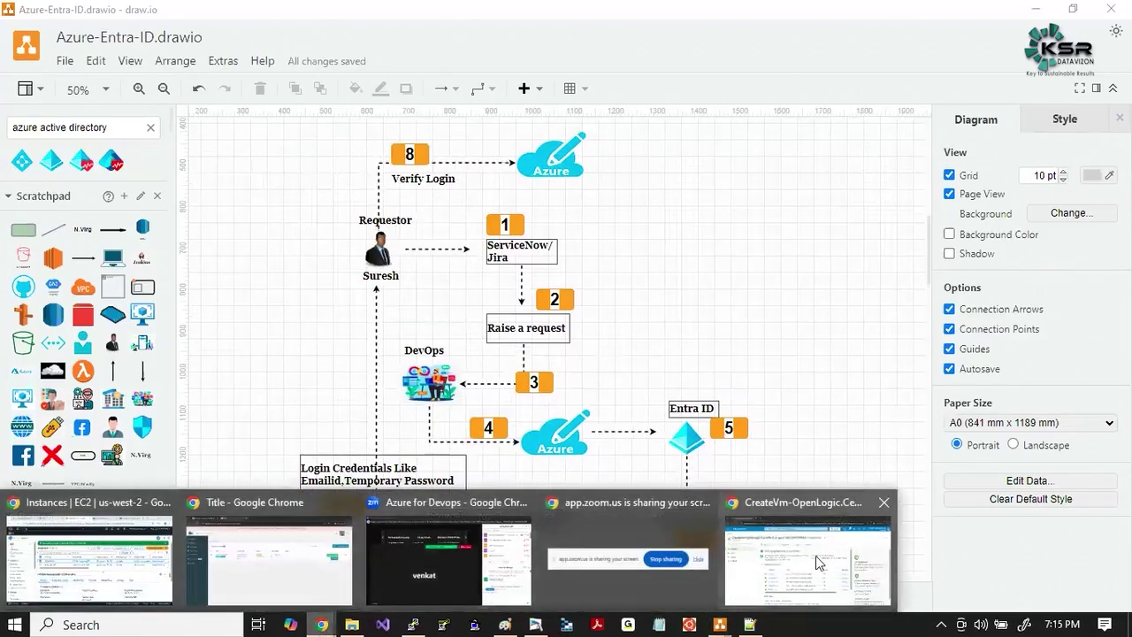
left_click(815, 555)
left_click(413, 89)
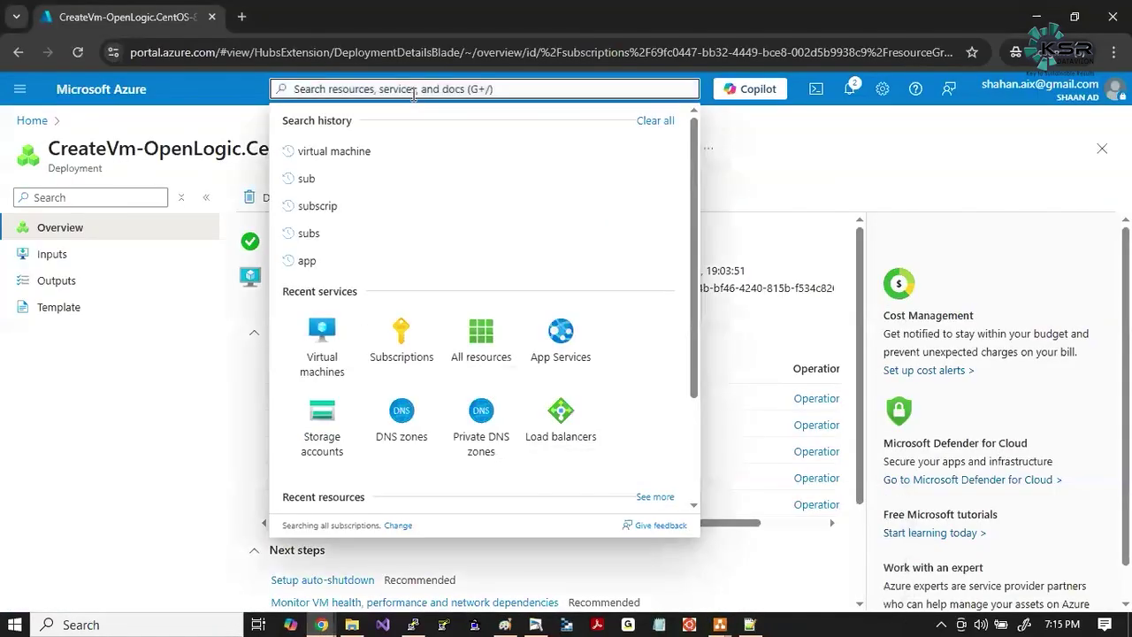
key("alt+Tab")
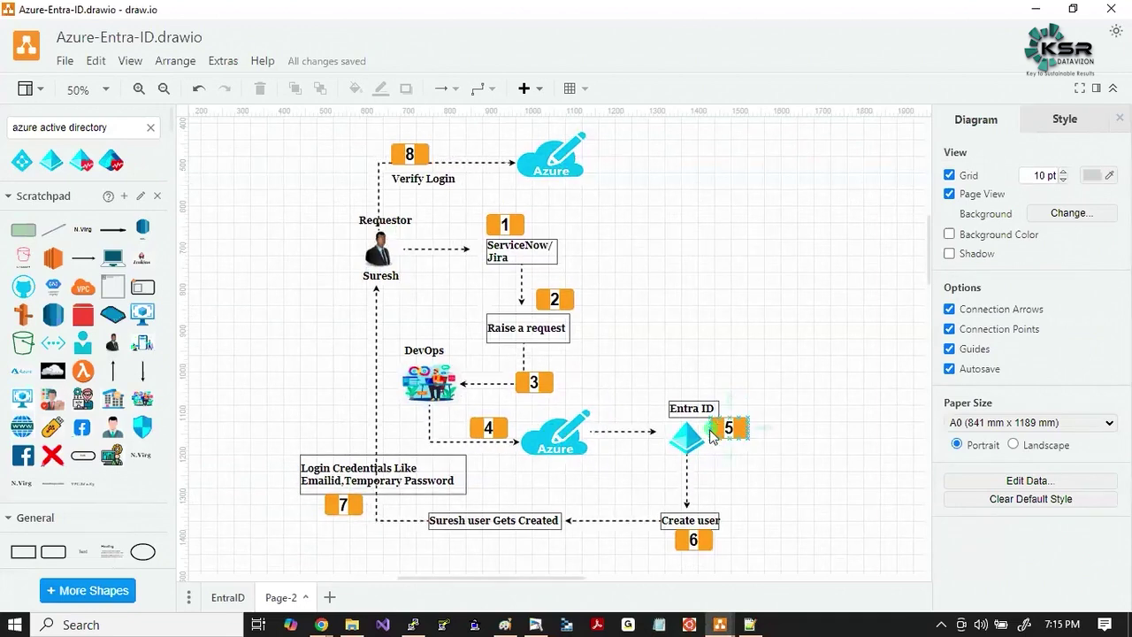
key("alt+Tab")
type("e")
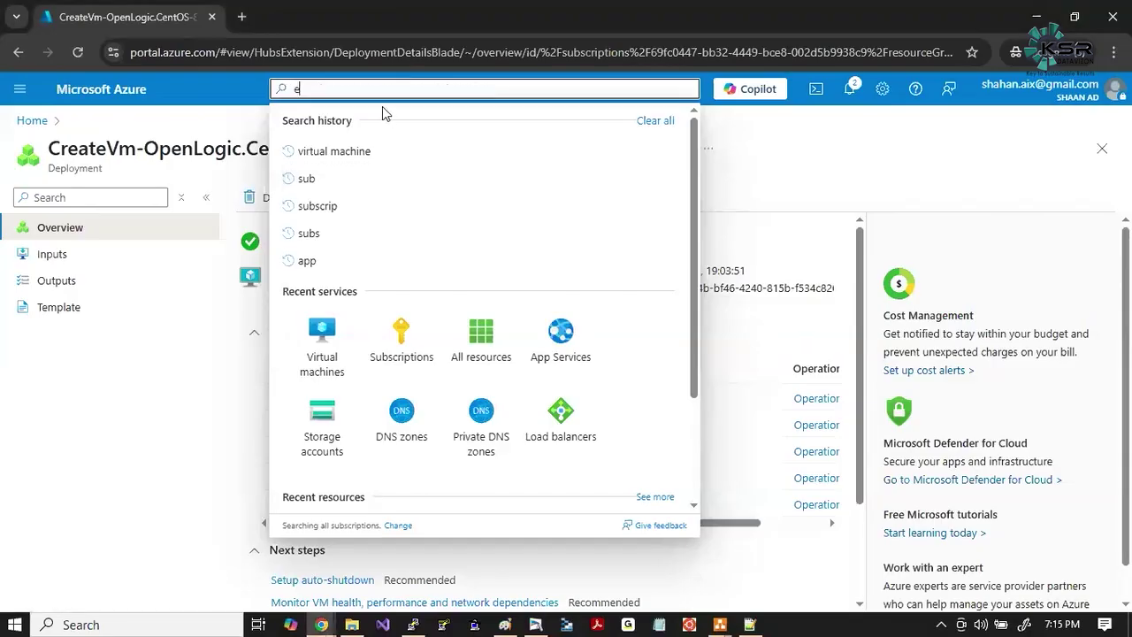
type("ntraid")
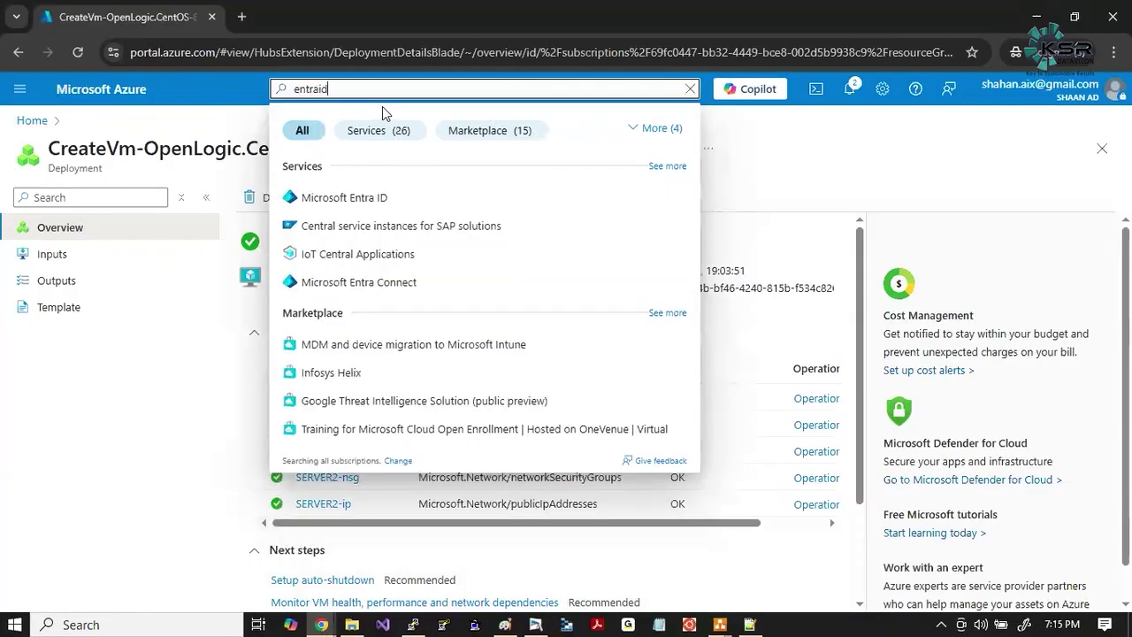
left_click(342, 197)
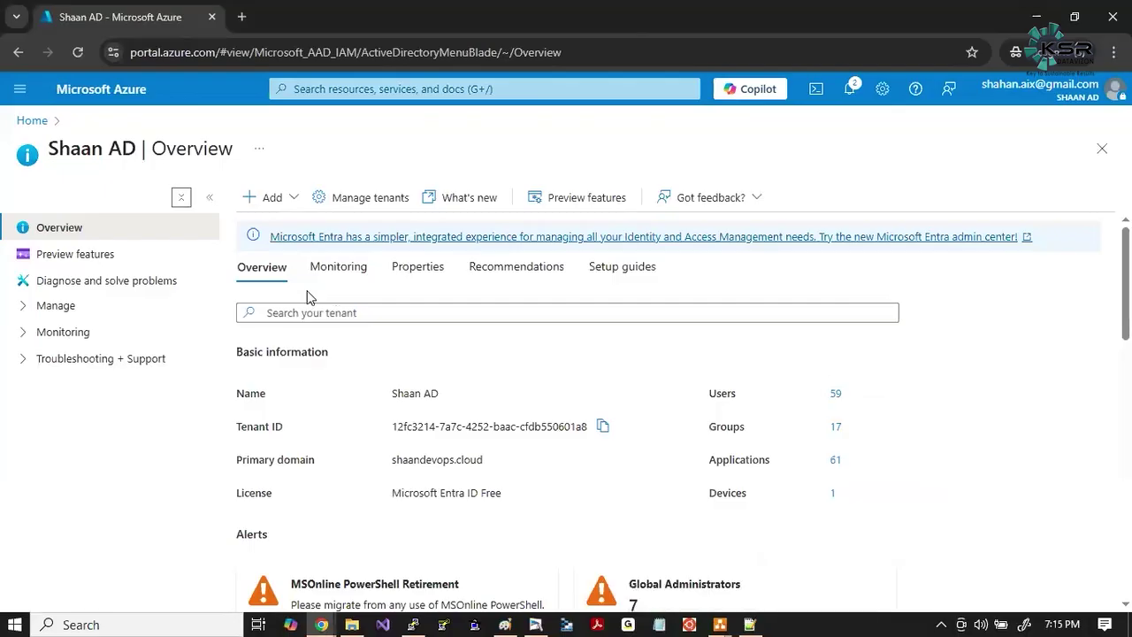
Reopen Microsoft Entra ID, go to Manage > Users, and choose New user > Create new user.
left_click(347, 89)
type("entra id")
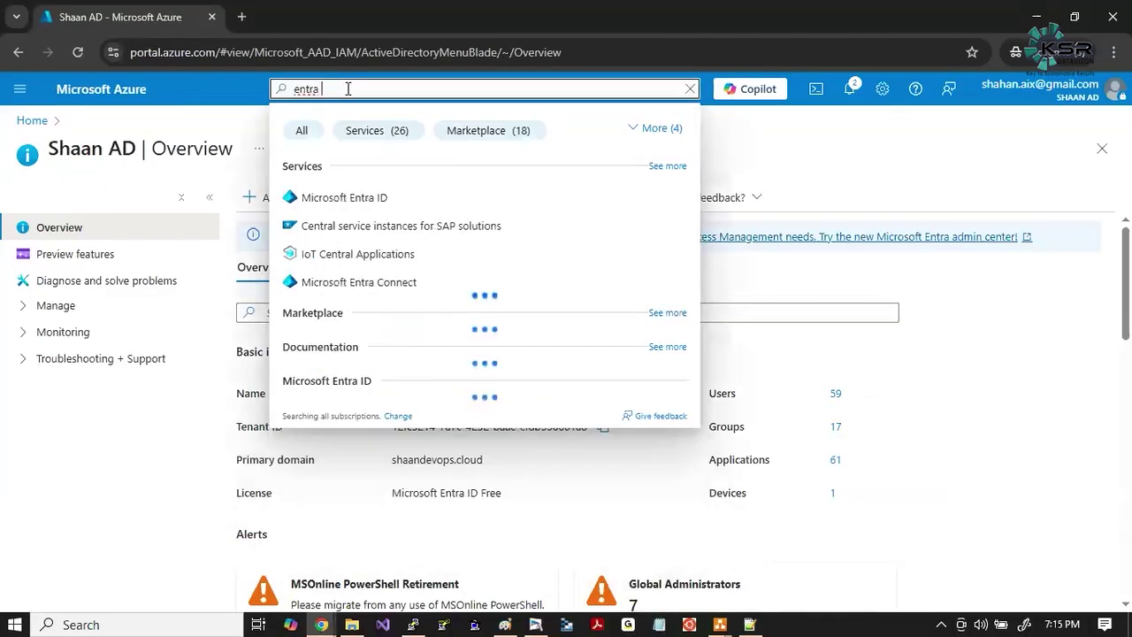
left_click(318, 200)
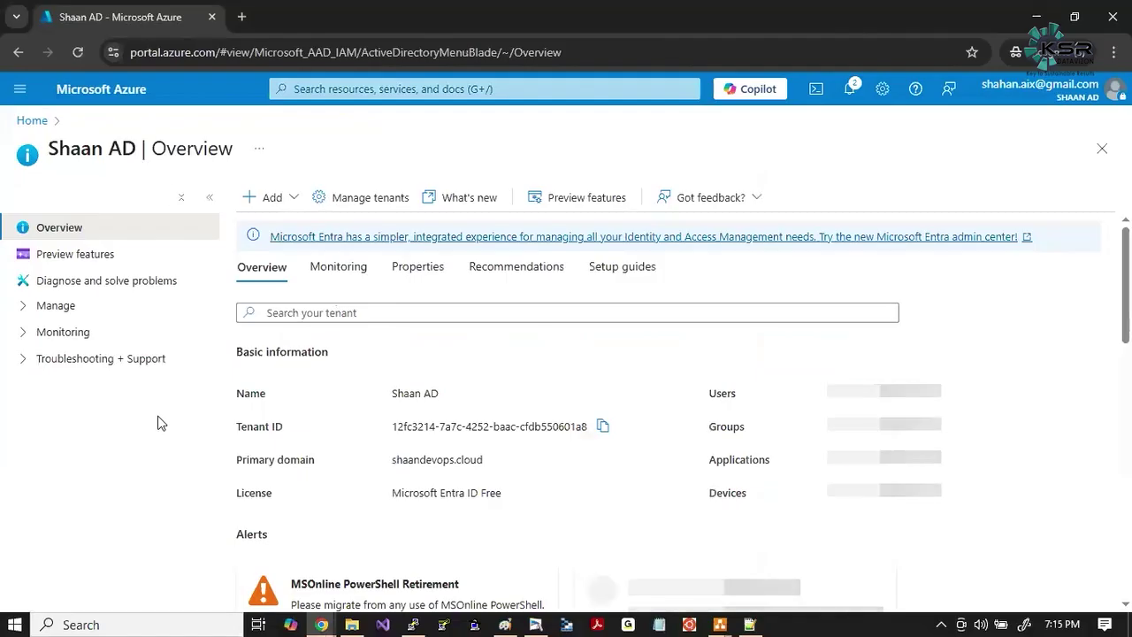
left_click(23, 308)
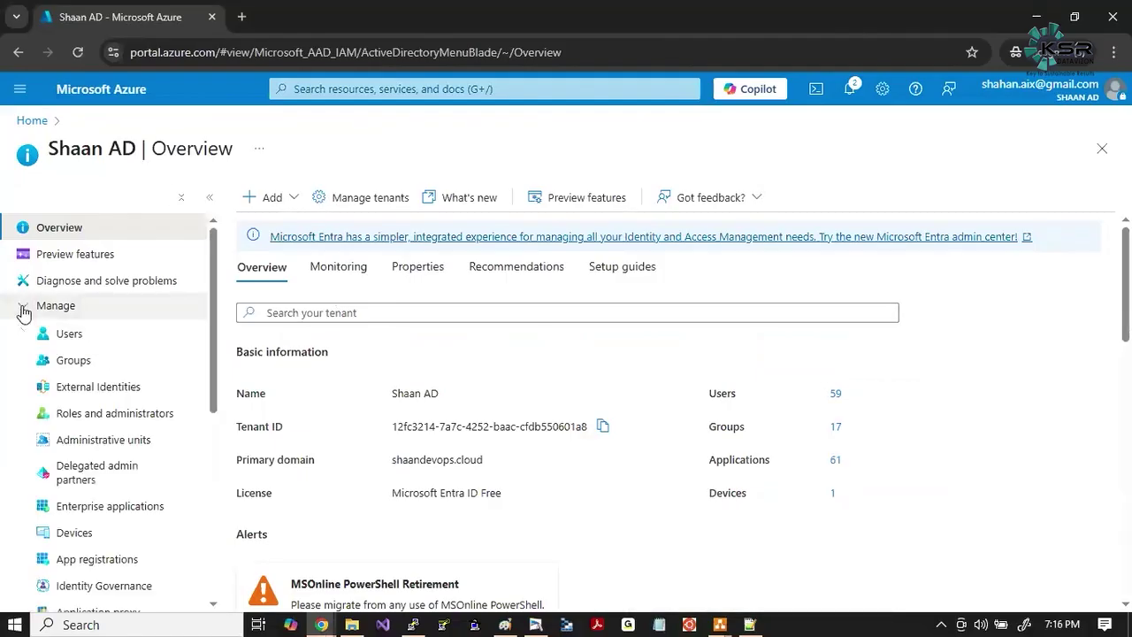
left_click(76, 344)
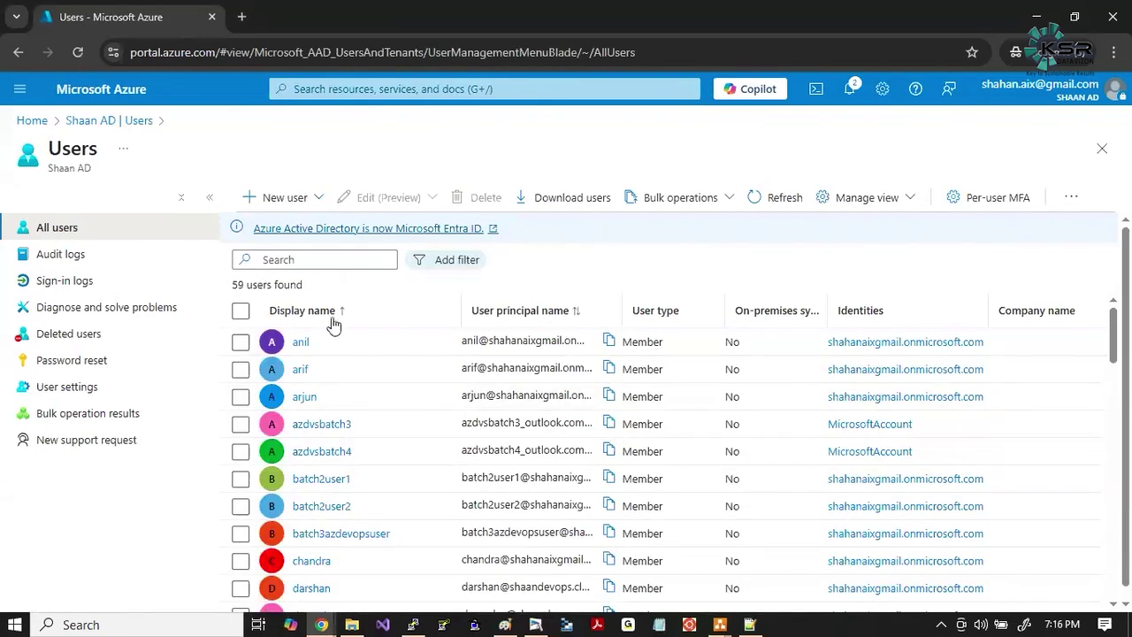
left_click(310, 197)
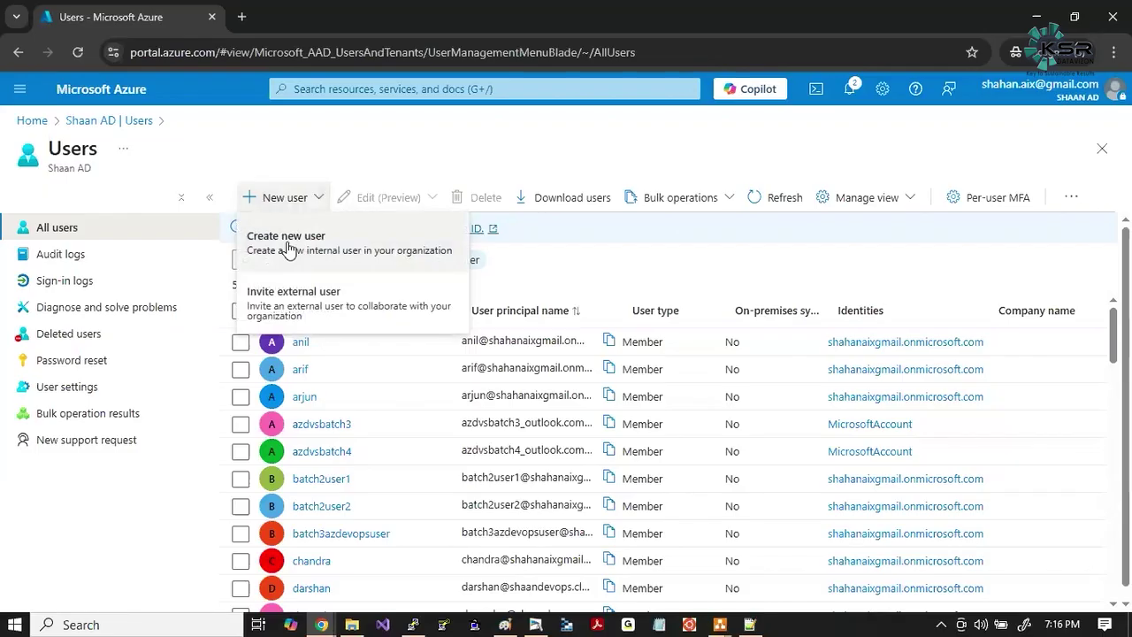
left_click(290, 250)
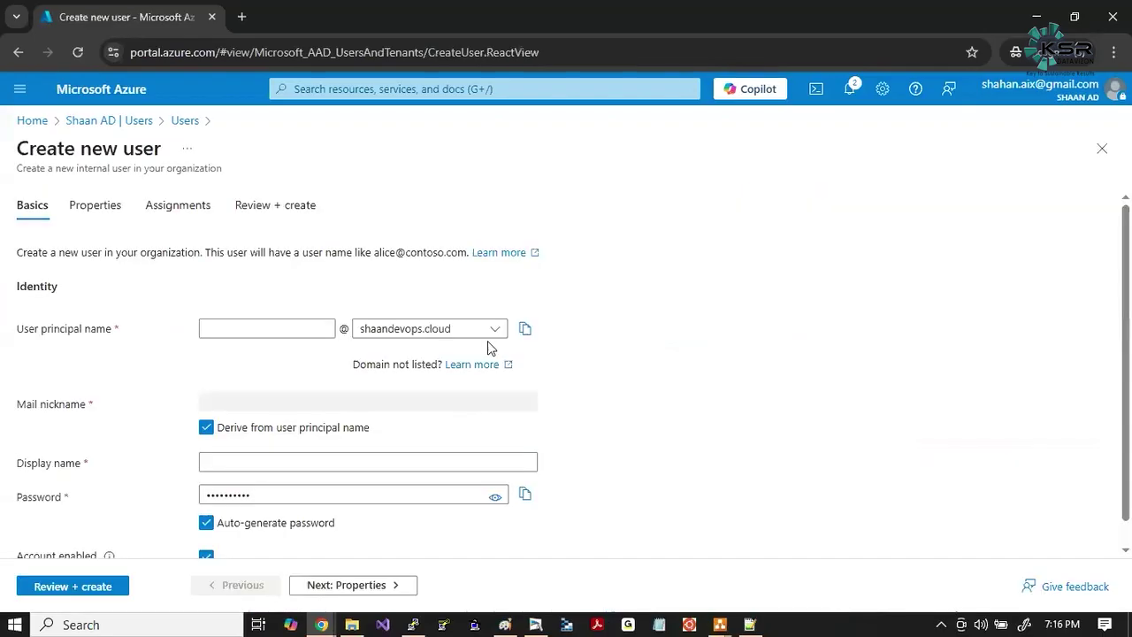
Enter the new user principal name on the tenant's onmicrosoft.com domain.
left_click(484, 328)
left_click(430, 352)
left_click(249, 330)
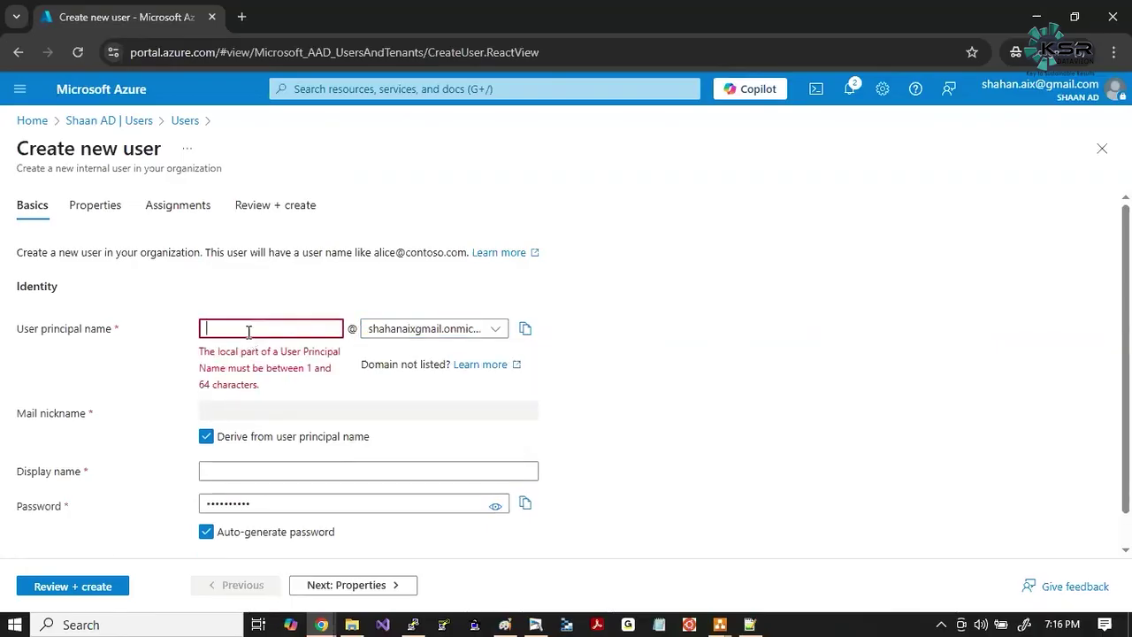
type("suresh")
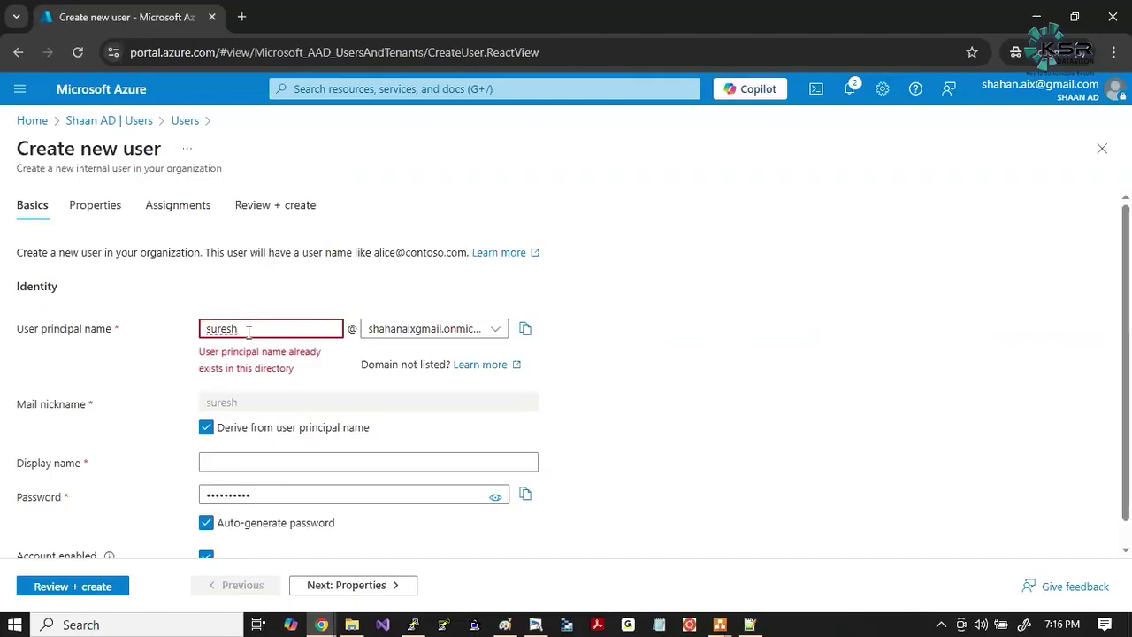
key("Home")
type("ksr")
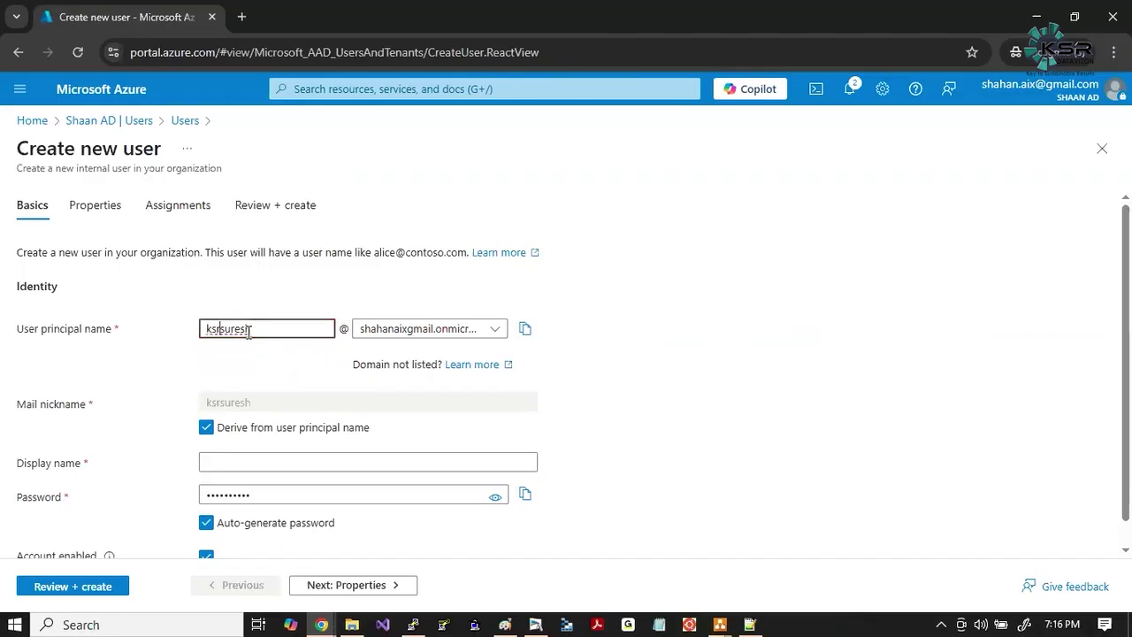
type("-")
left_click(591, 421)
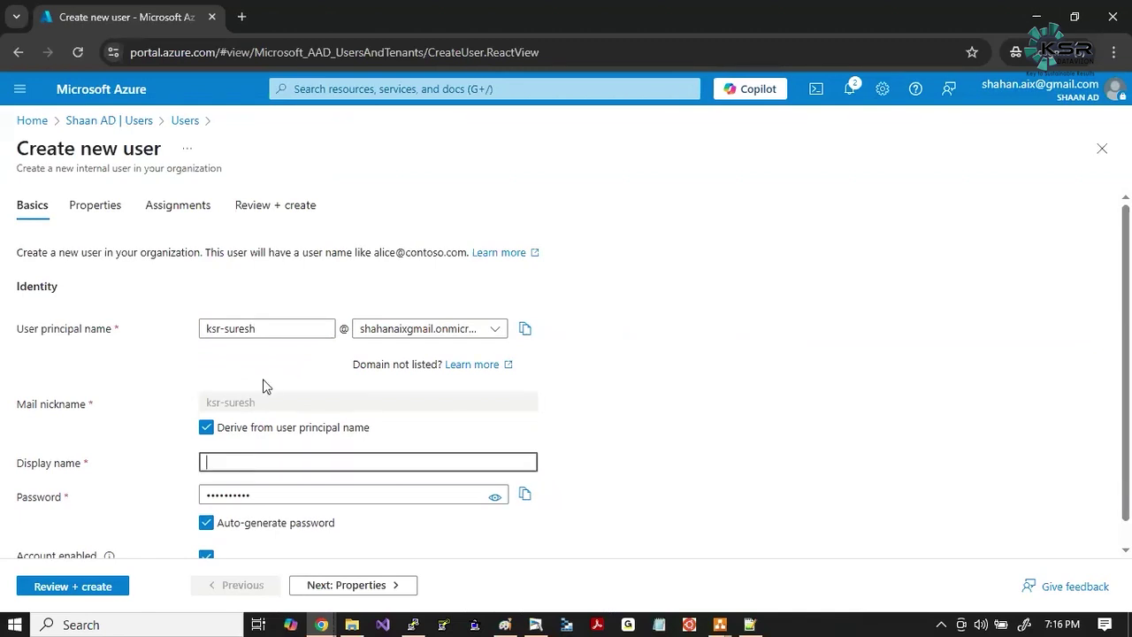
Copy the user principal name into Display name and remove the hyphen from both fields.
left_click_drag(266, 329, 174, 330)
key("ctrl+c")
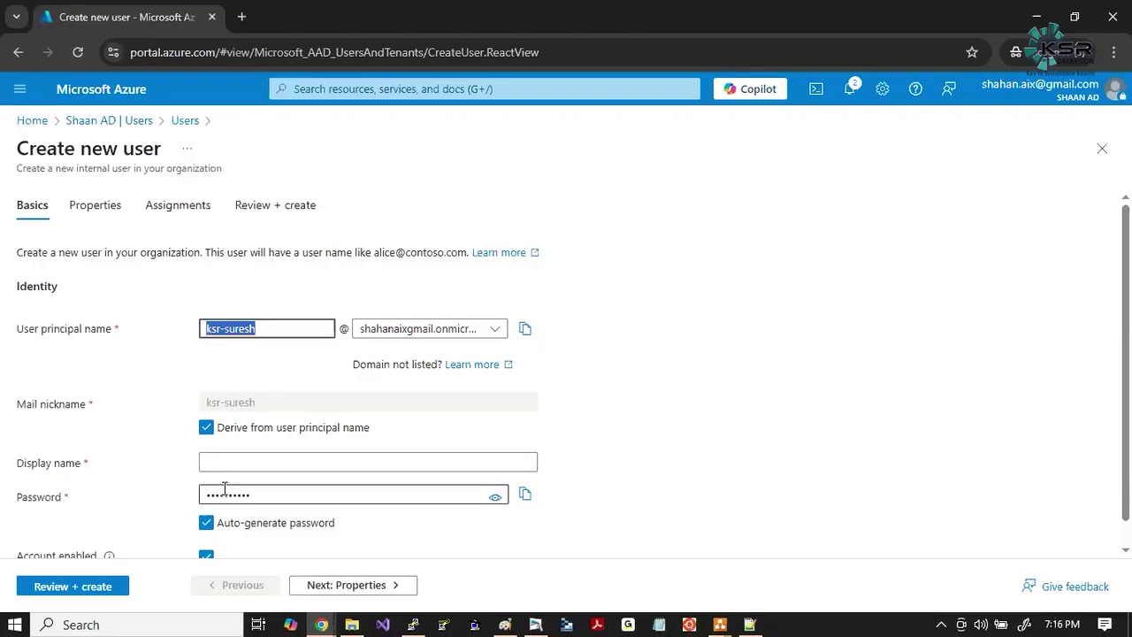
left_click(218, 465)
key("ctrl+v")
left_click(630, 470)
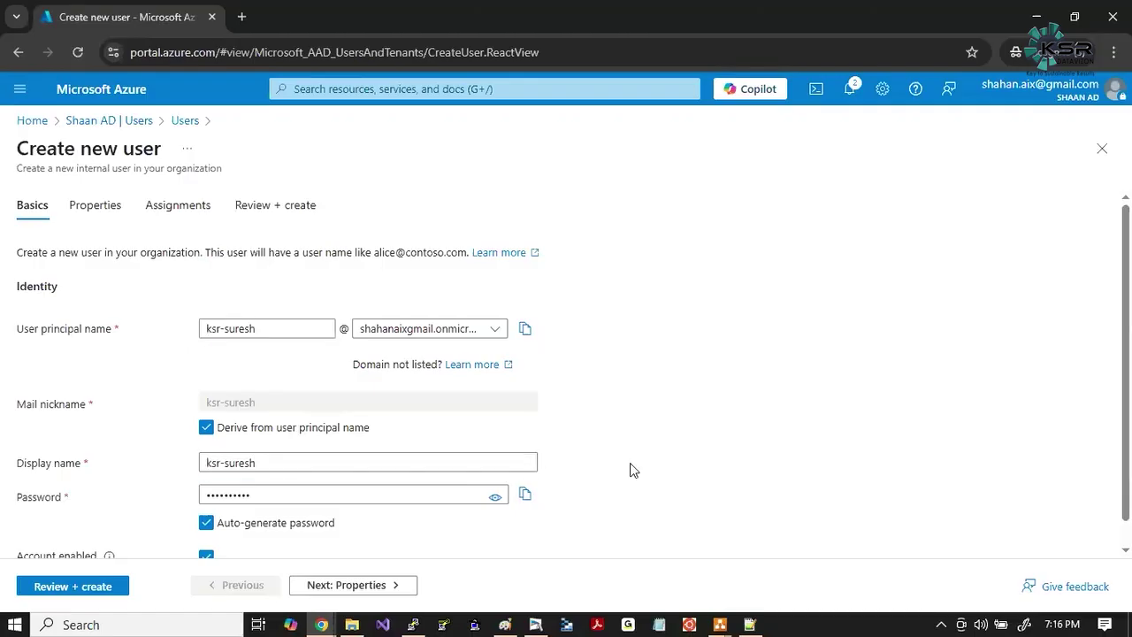
scroll(630, 470, "down", 1)
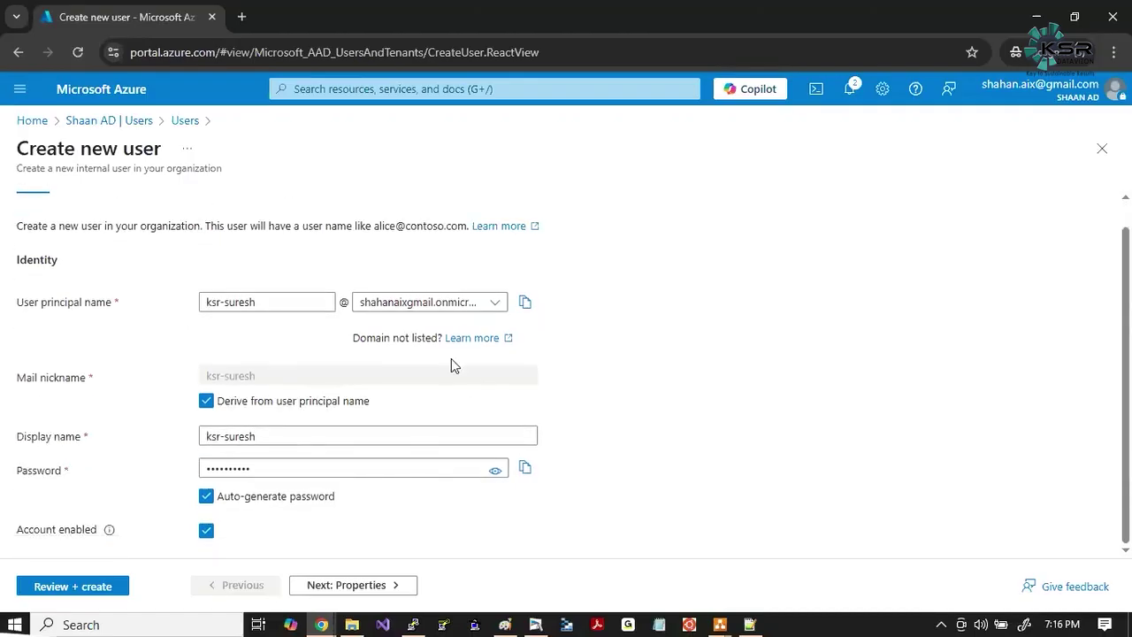
left_click(226, 301)
key("BackSpace")
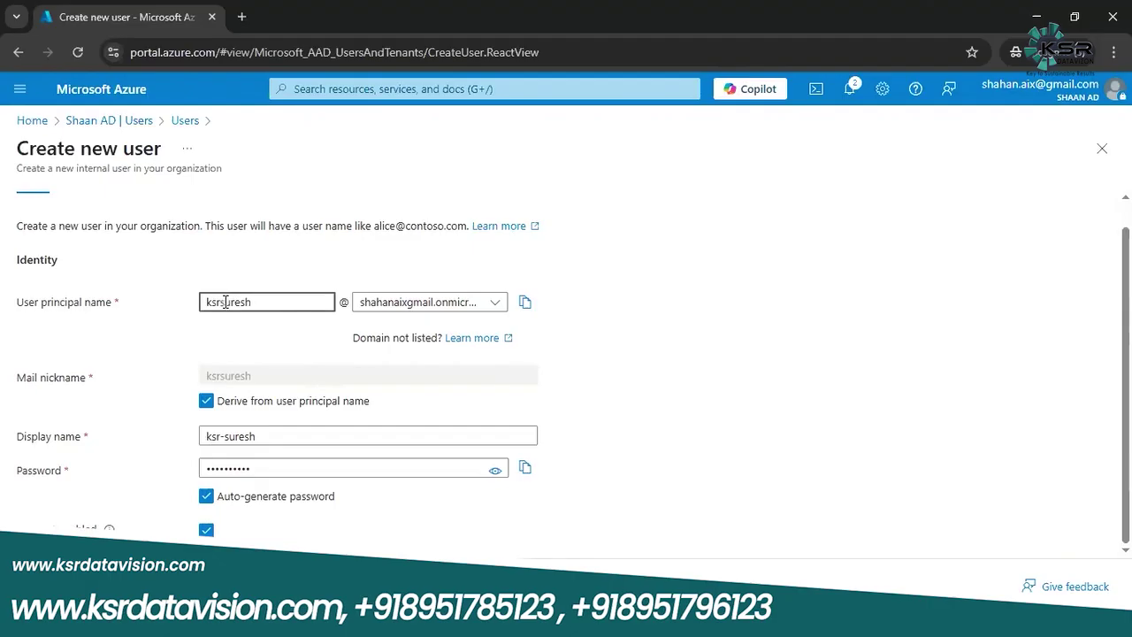
left_click(224, 436)
key("BackSpace")
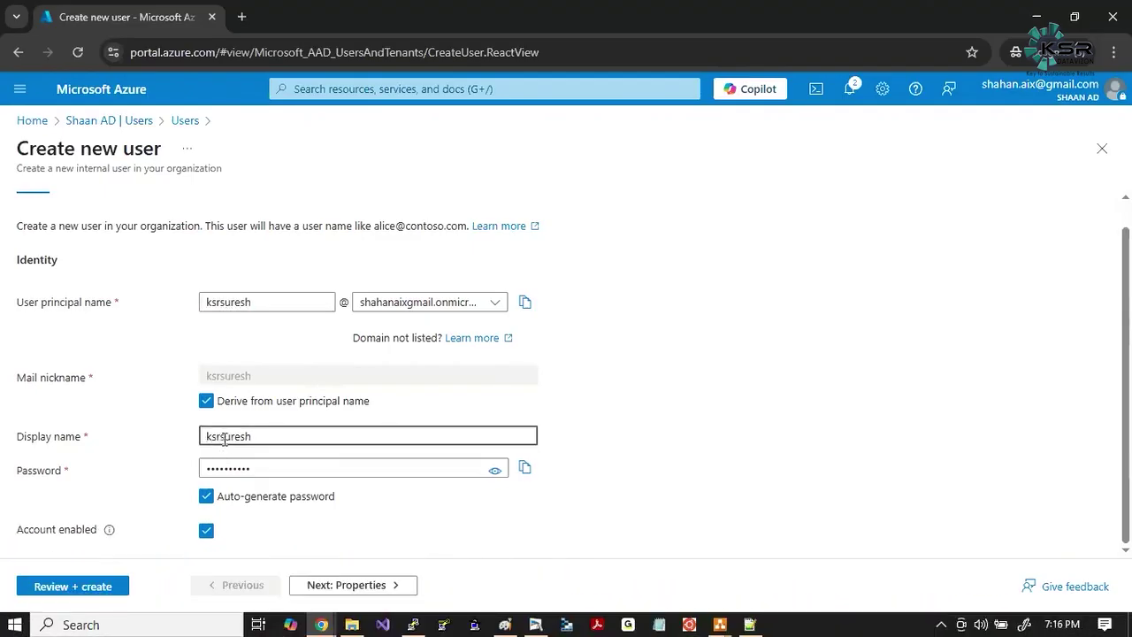
left_click(579, 455)
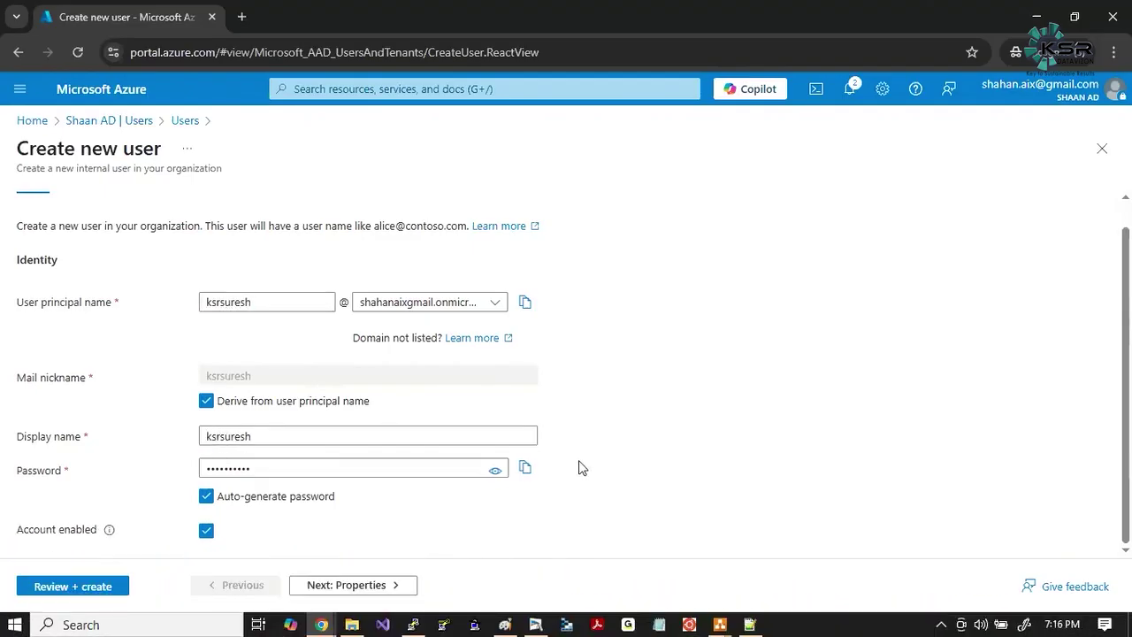
left_click(658, 625)
Note the new username in Notepad and enlarge the text.
type("ksrsuresh")
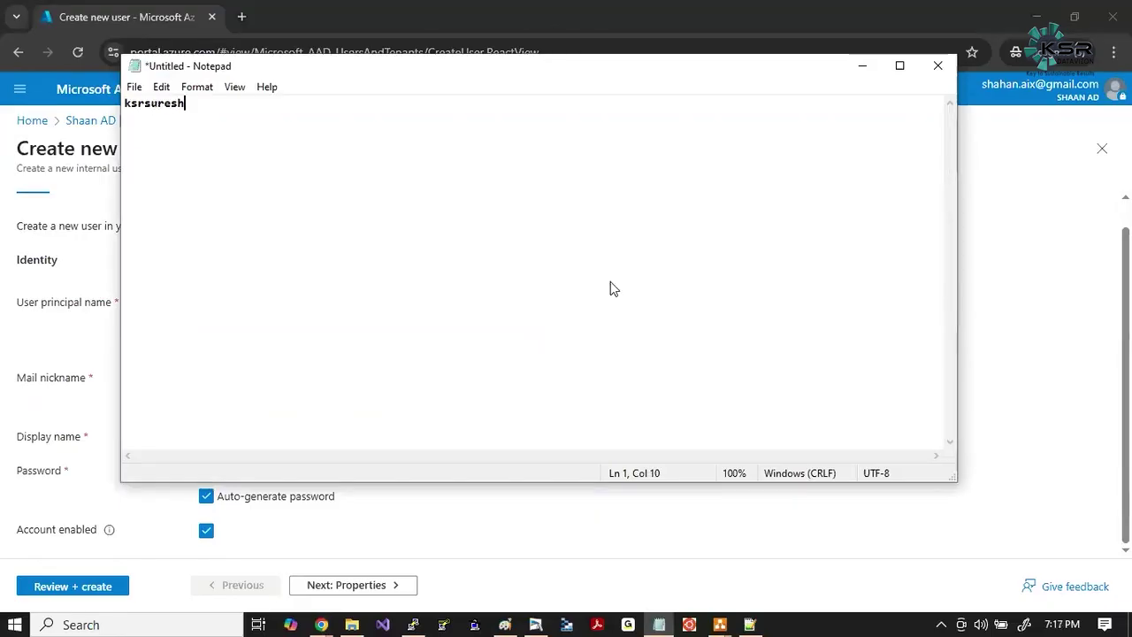
key("ctrl+plus")
key("ctrl+plus")
key("ctrl+plus")
key("ctrl+plus")
key("ctrl+plus")
key("ctrl+plus")
key("ctrl+plus")
key("Return")
Copy the auto-generated password into Notepad and mark it '(temporary)'.
key("alt+Tab")
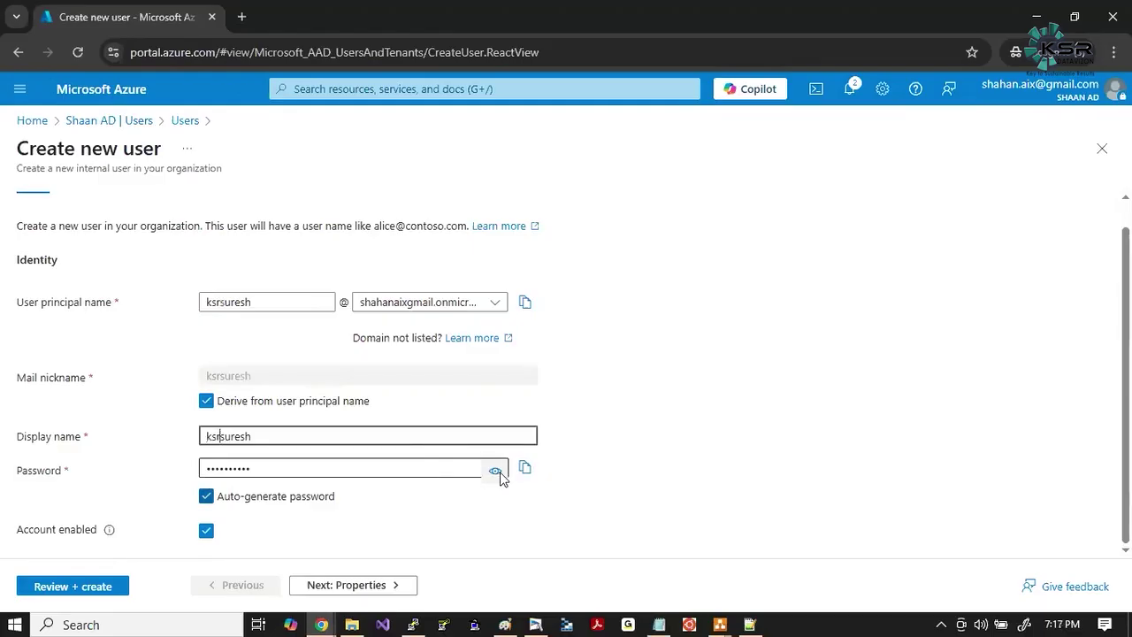
left_click(496, 474)
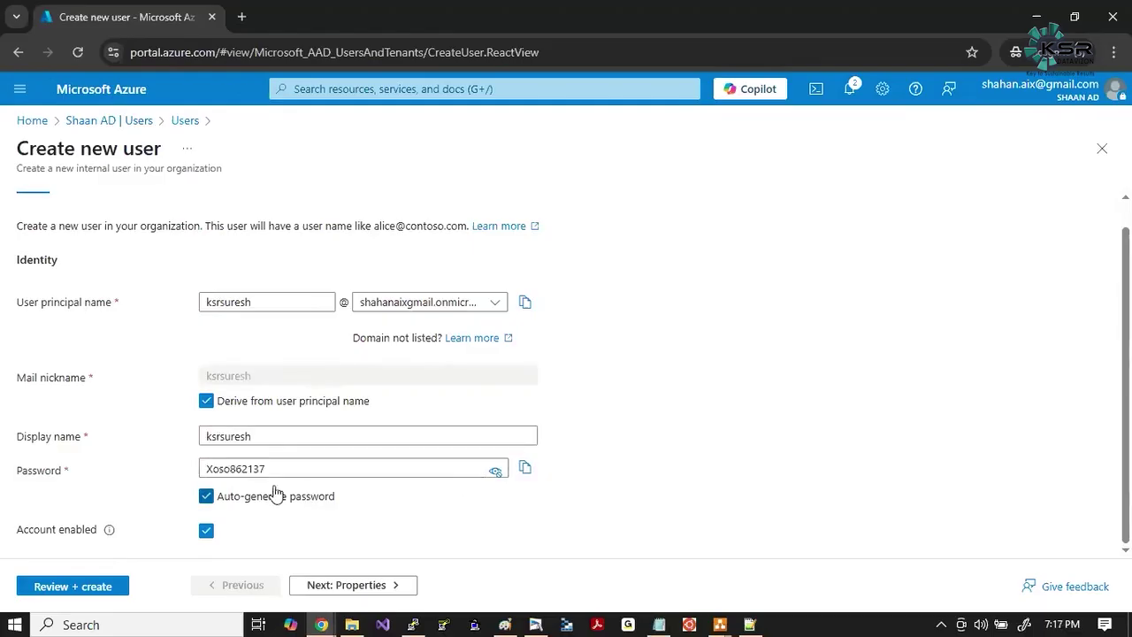
left_click(525, 470)
key("alt+Tab")
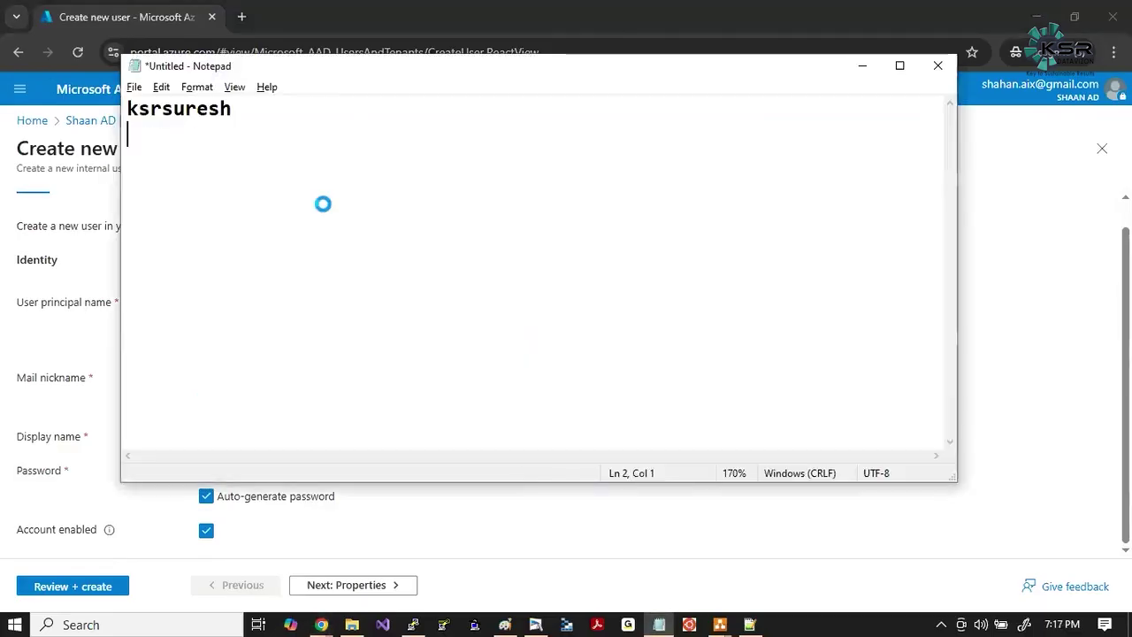
key("ctrl+v")
key("Return")
left_click(285, 133)
type("(temp")
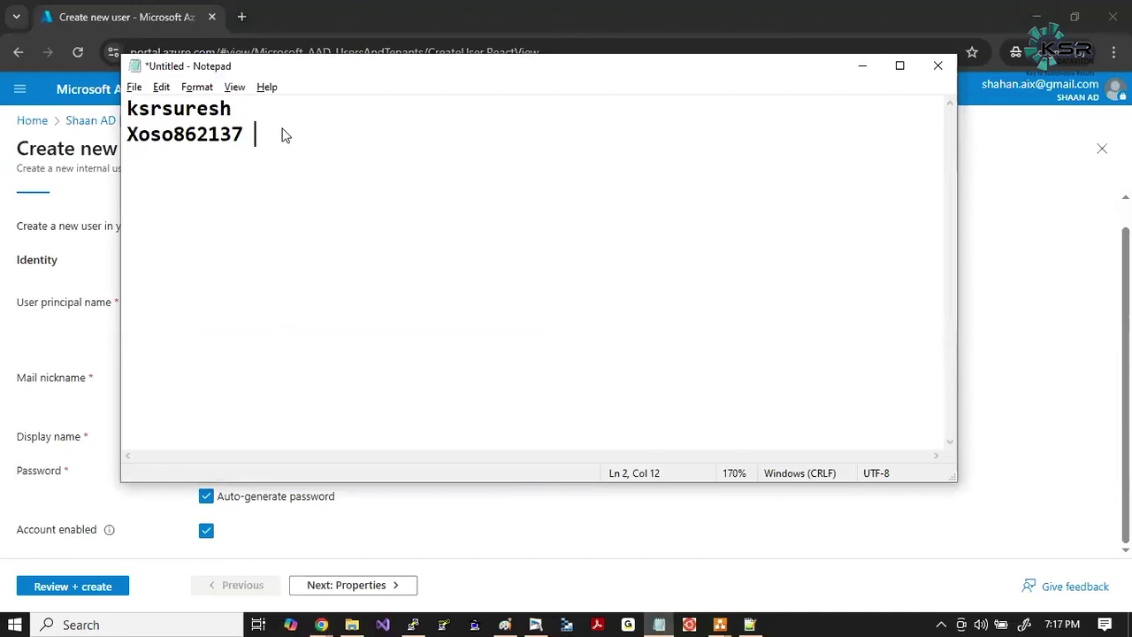
type("orary)")
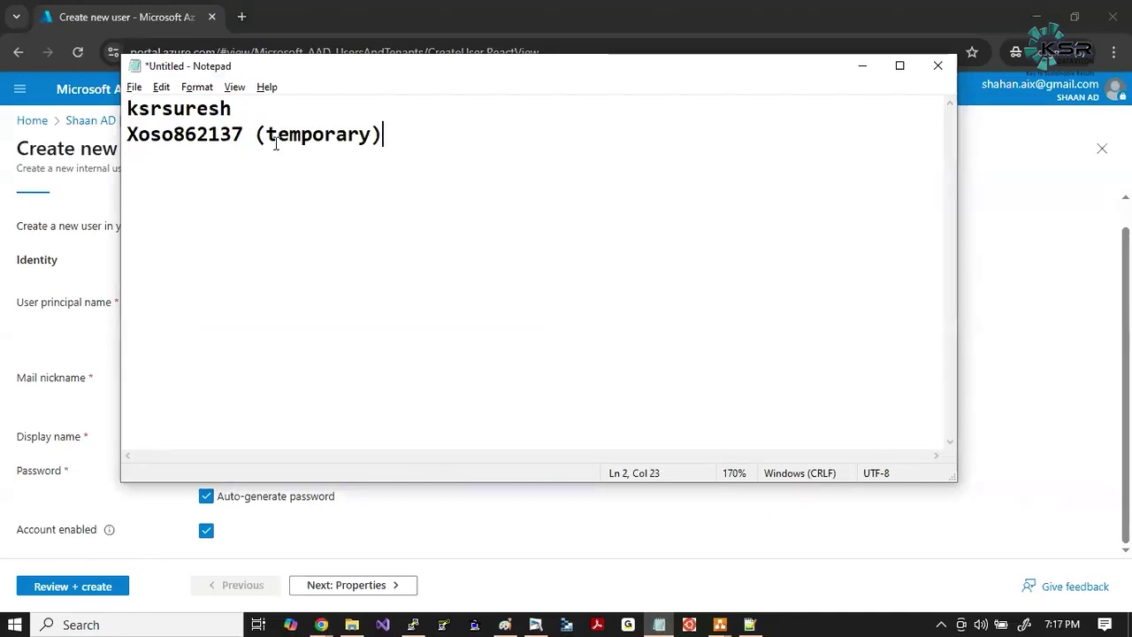
left_click(207, 212)
left_click_drag(207, 212, 242, 108)
left_click(242, 108)
Advance the Azure new-user form through Properties to Review + create.
key("alt+Tab")
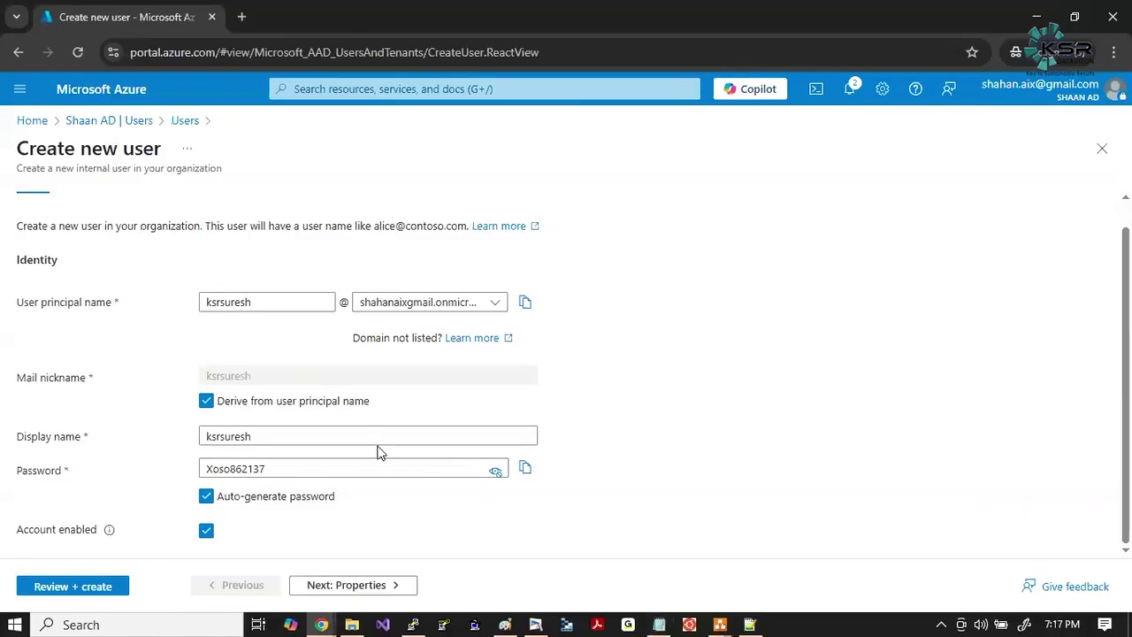
left_click(345, 584)
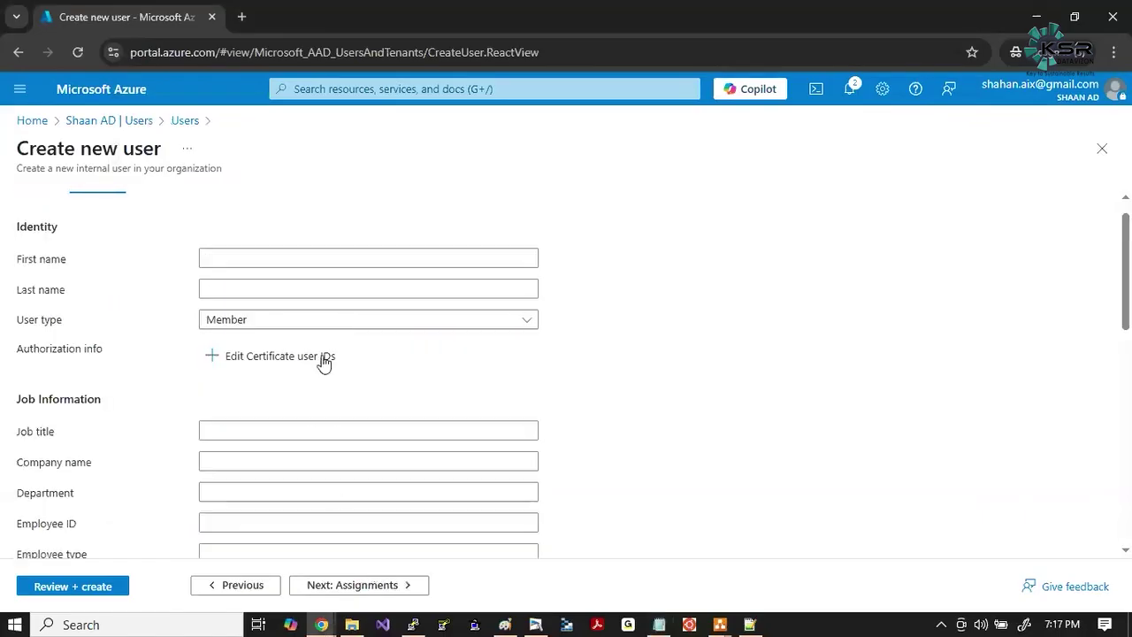
scroll(292, 380, "down", 3)
scroll(283, 387, "down", 5)
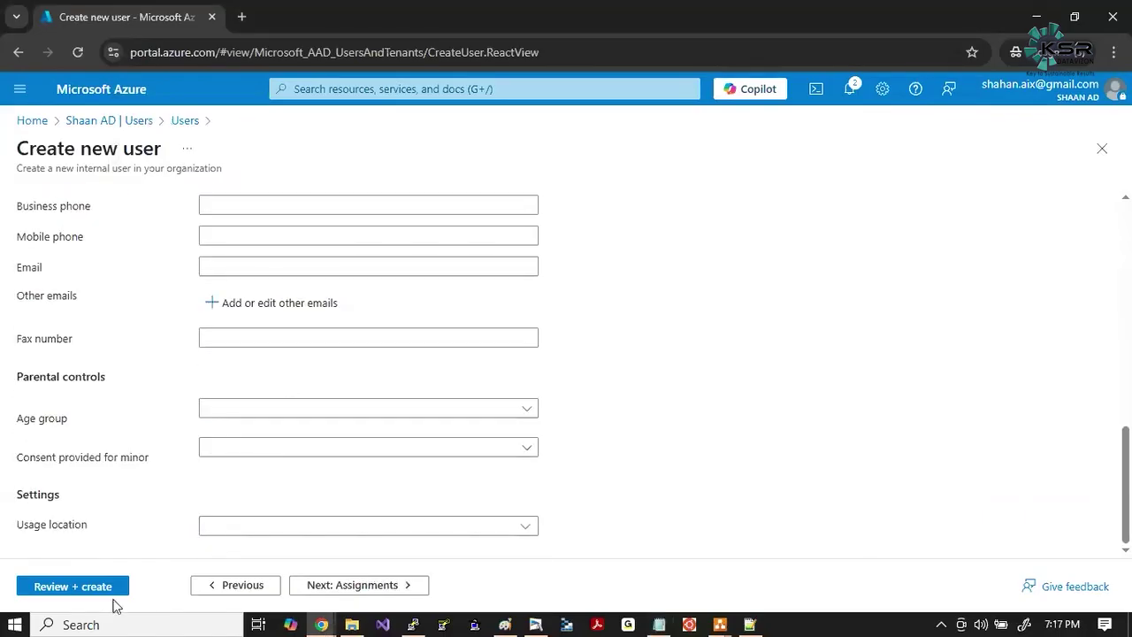
left_click(80, 587)
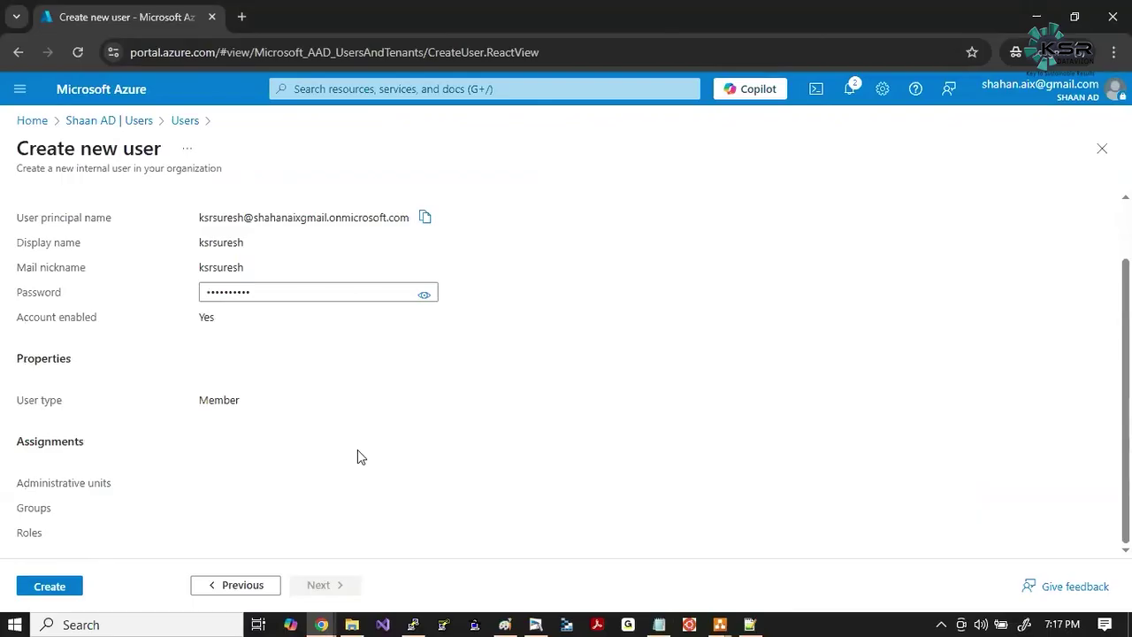
Paste the full onmicrosoft.com user principal name onto line 3 of the notes and highlight its tenant domain.
double_click(212, 241)
left_click(198, 221)
left_click(424, 218)
key("alt+Tab")
left_click(415, 159)
key("ctrl+v")
key("Return")
left_click(323, 160)
left_click(245, 160)
left_click_drag(245, 160, 592, 160)
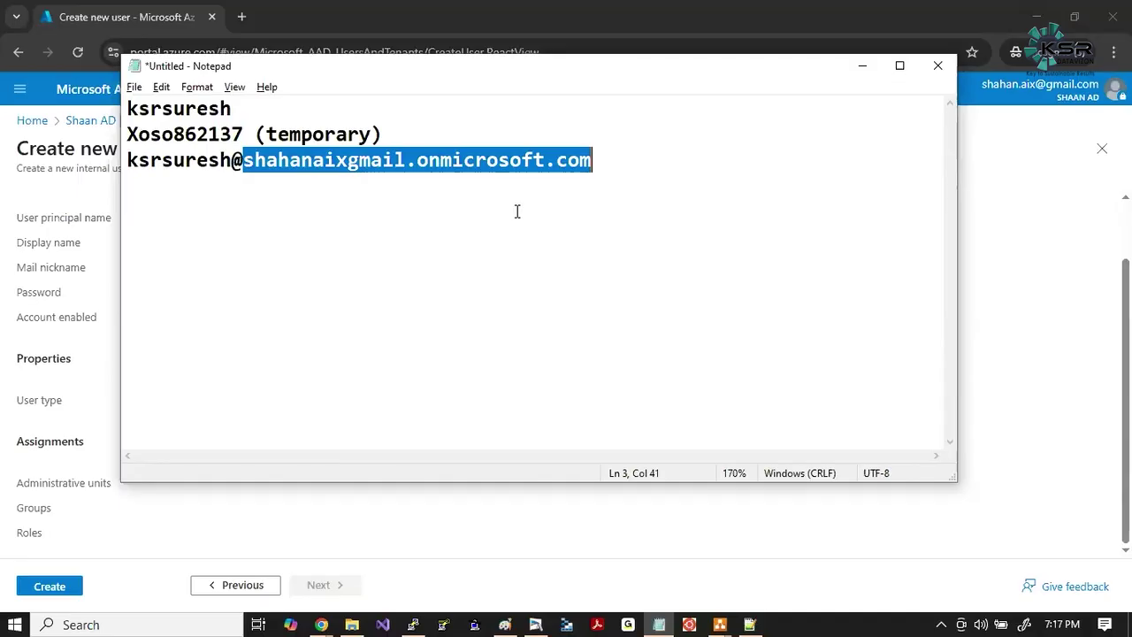
Add a sample company e-mail address at hcl.com below the notes.
left_click(517, 211)
key("Return")
key("Return")
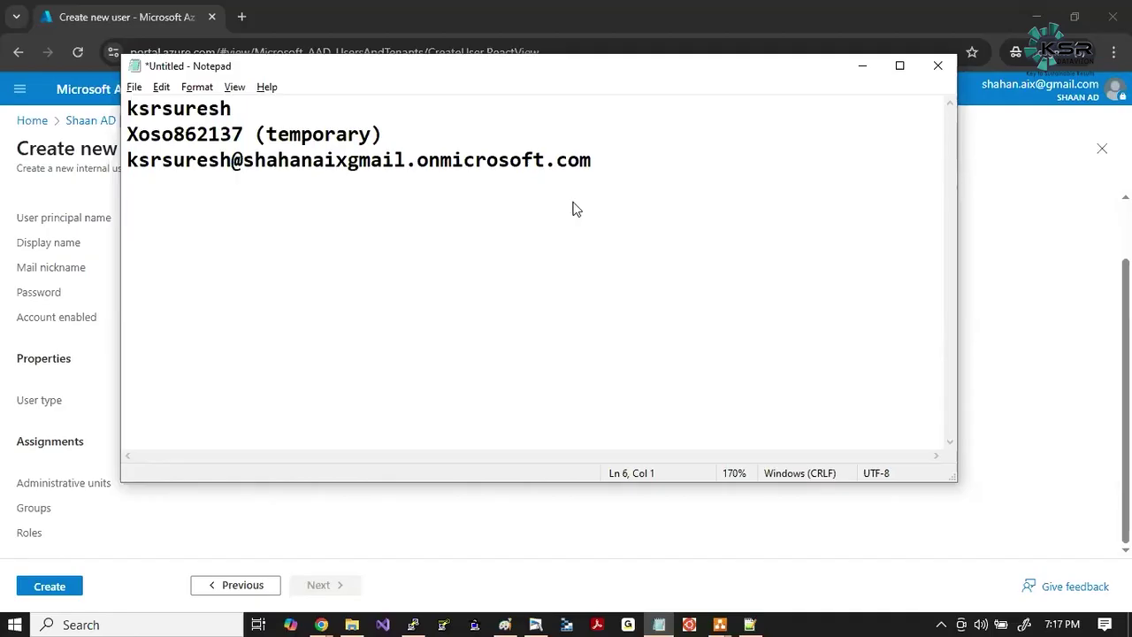
key("Home")
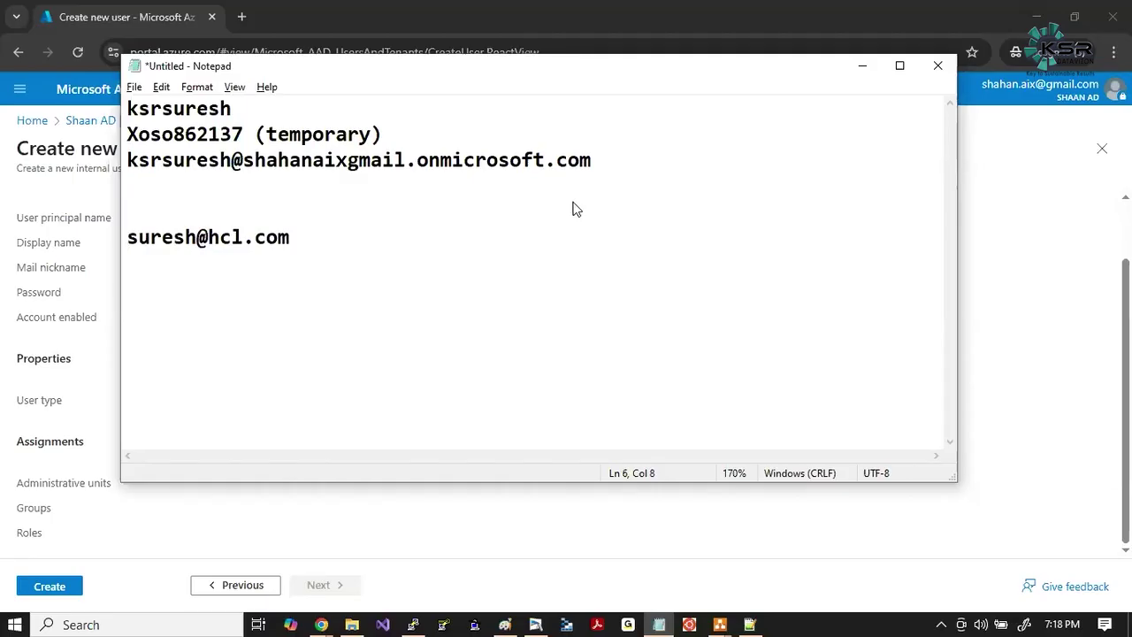
key("End")
key("Return")
Add a second sample e-mail address at datavizion.com on the next line.
key("BackSpace")
key("BackSpace")
key("BackSpace")
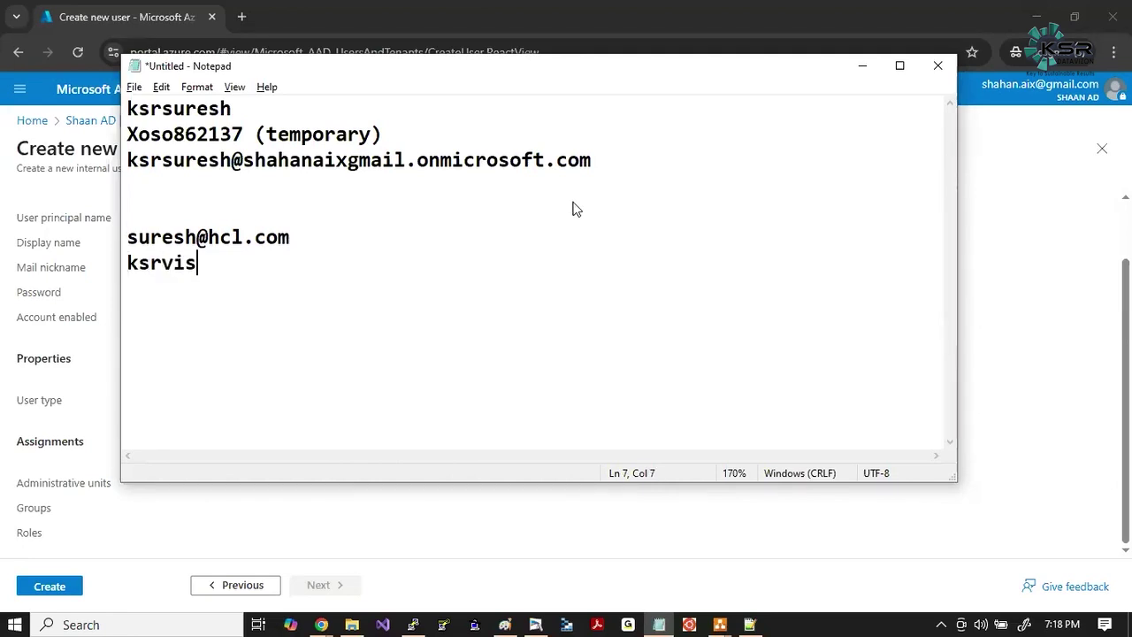
key("BackSpace")
key("BackSpace")
key("BackSpace")
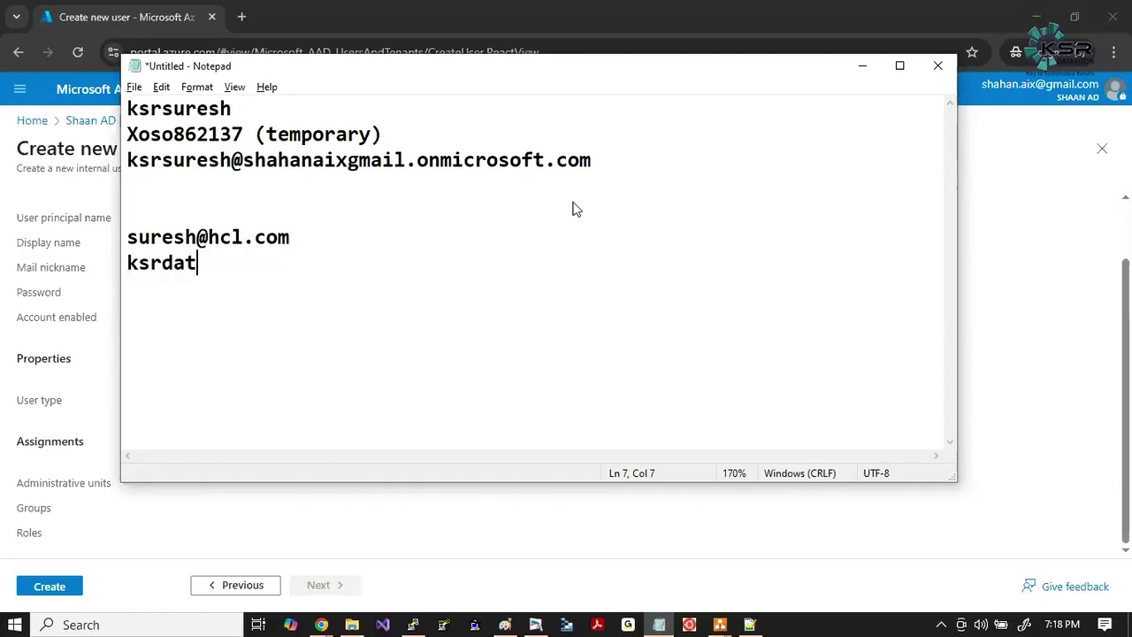
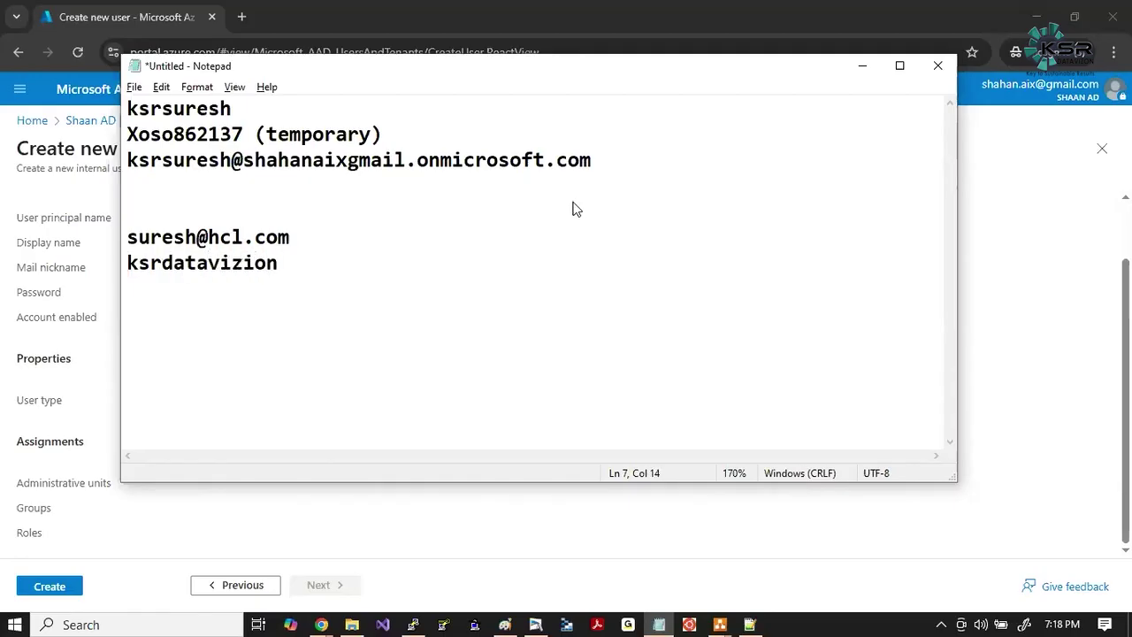
key("Home")
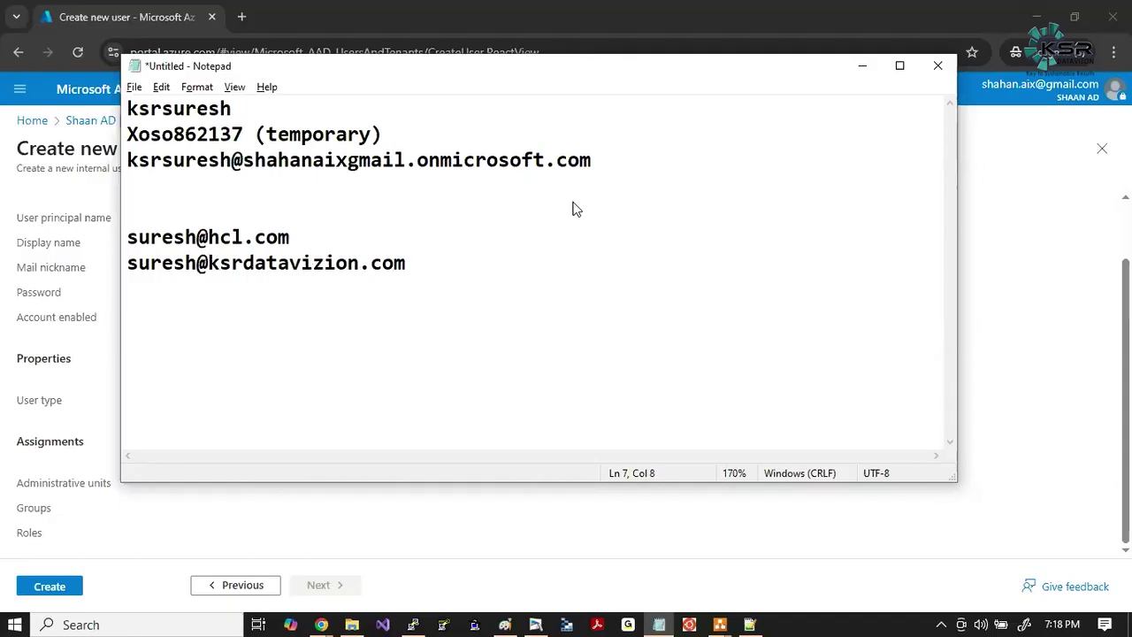
left_click_drag(409, 262, 209, 263)
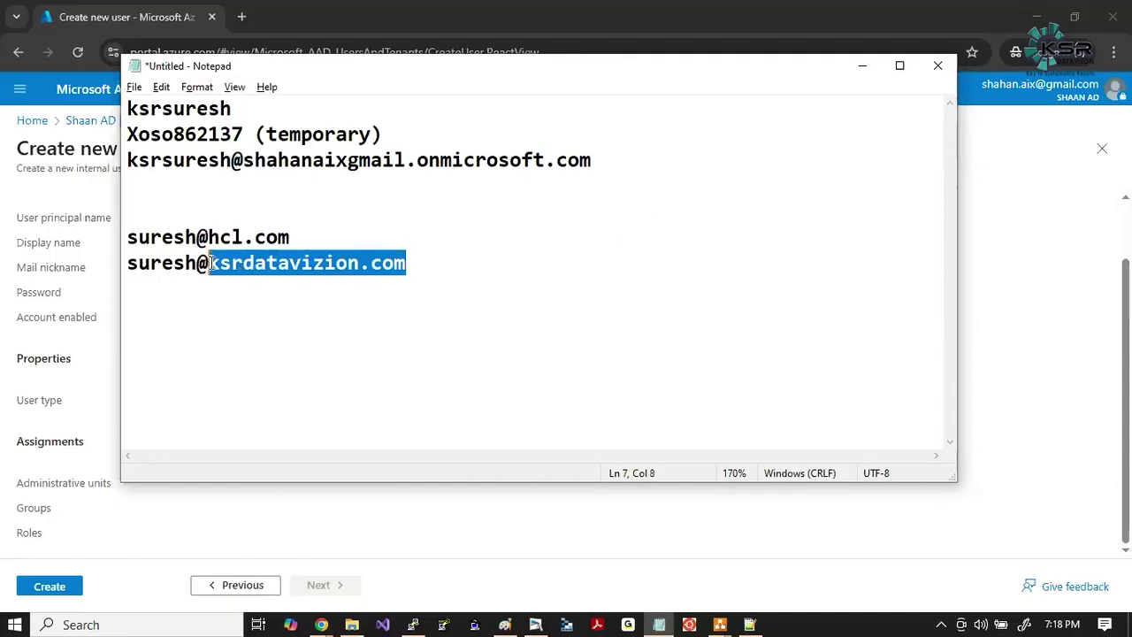
key("End")
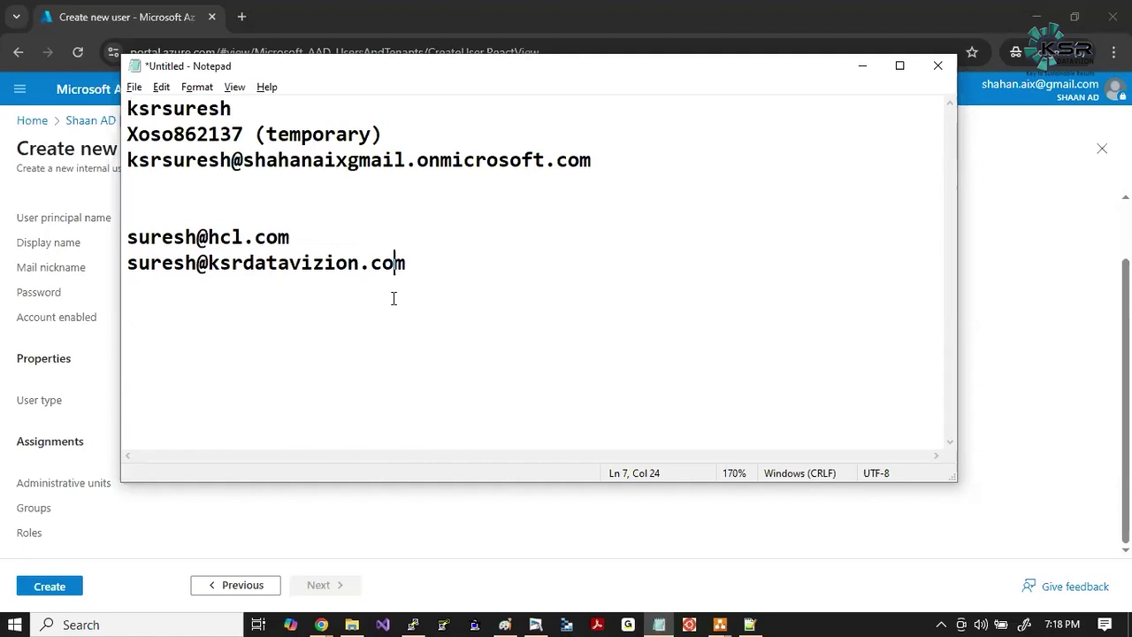
Compare with the tenant domain, then create the new user in Azure with the password shown.
left_click_drag(244, 160, 607, 158)
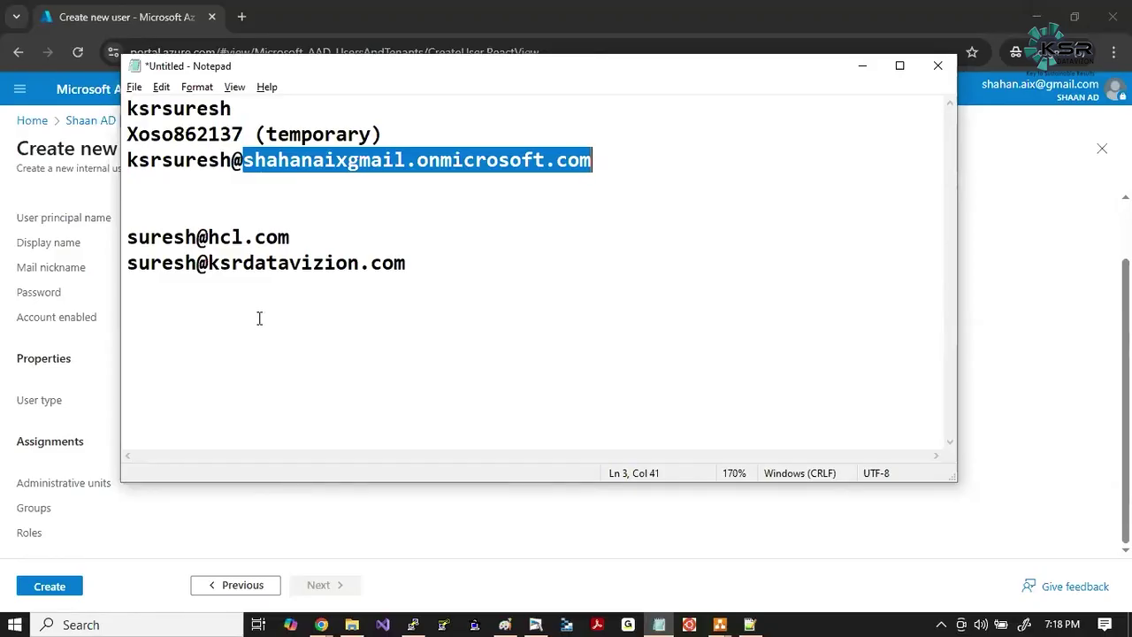
left_click(111, 348)
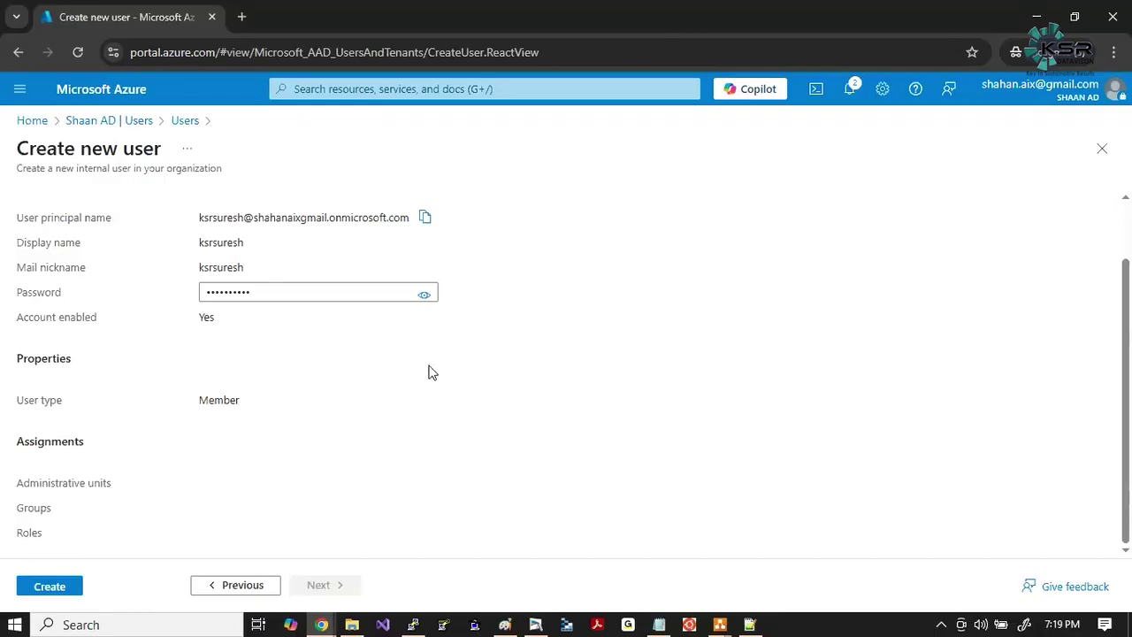
left_click(425, 295)
left_click(51, 589)
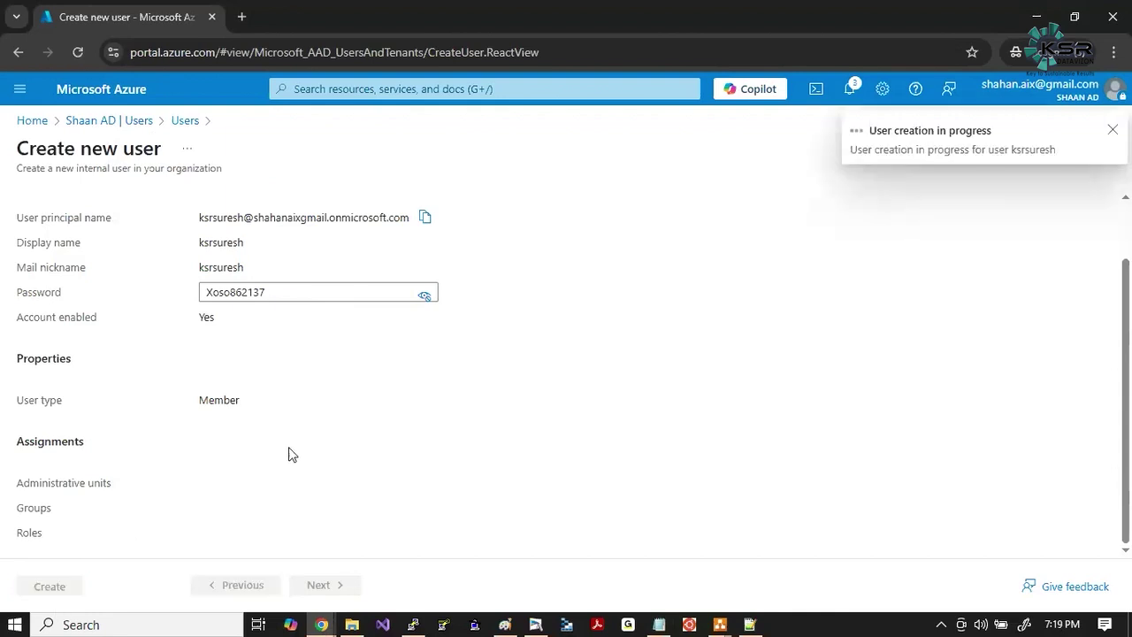
key("alt+Tab")
key("alt+Tab")
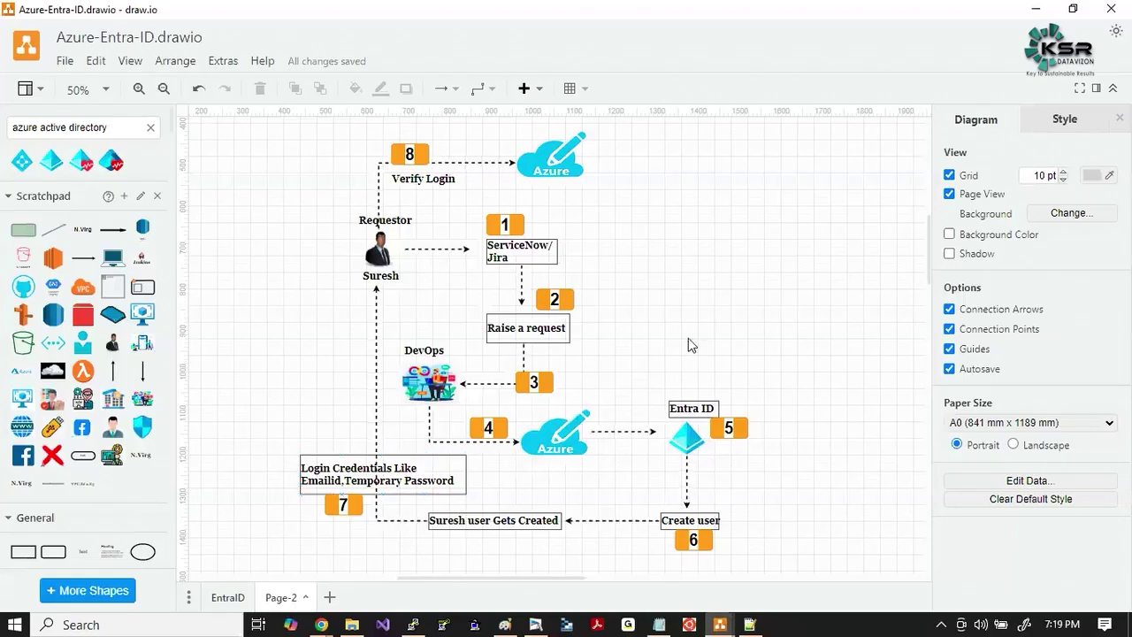
Step through the diagram's shapes from the DevOps figure to the Login Credentials box and requestor image.
scroll(692, 345, "up", 1)
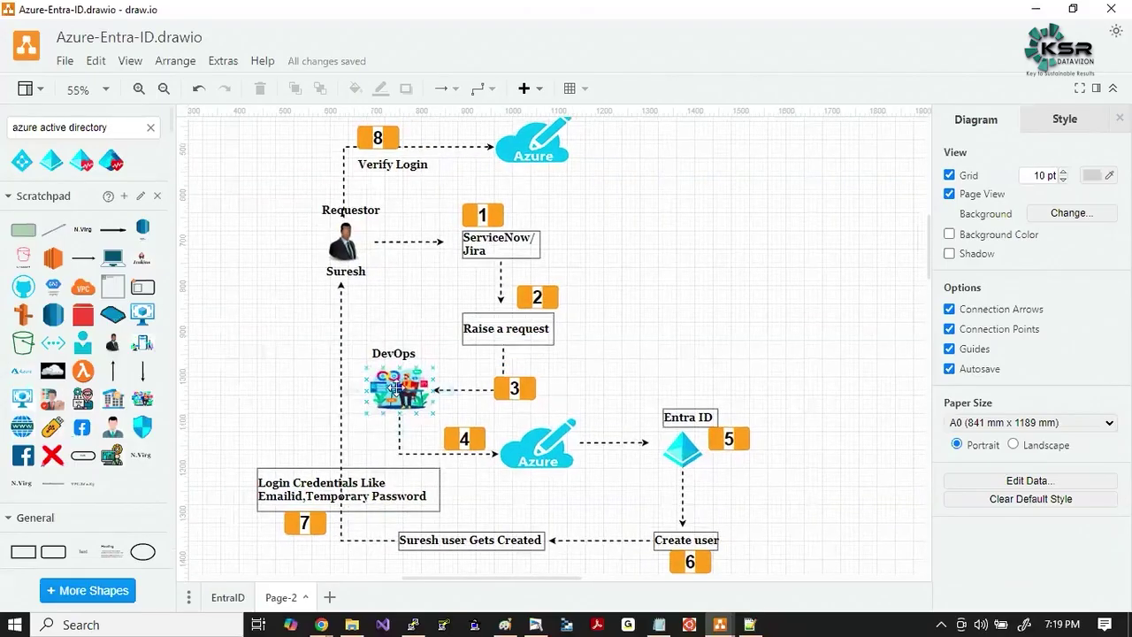
left_click(400, 387)
left_click(471, 438)
left_click(535, 444)
left_click(681, 448)
scroll(677, 443, "down", 3)
left_click(678, 437)
left_click(683, 412)
left_click(460, 414)
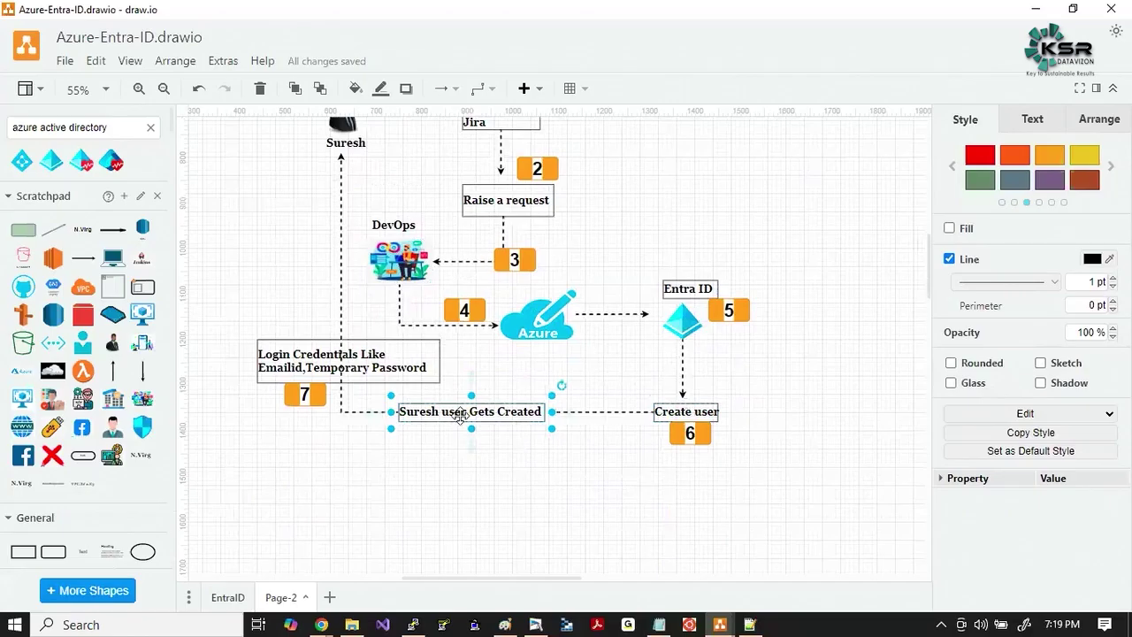
left_click(367, 367)
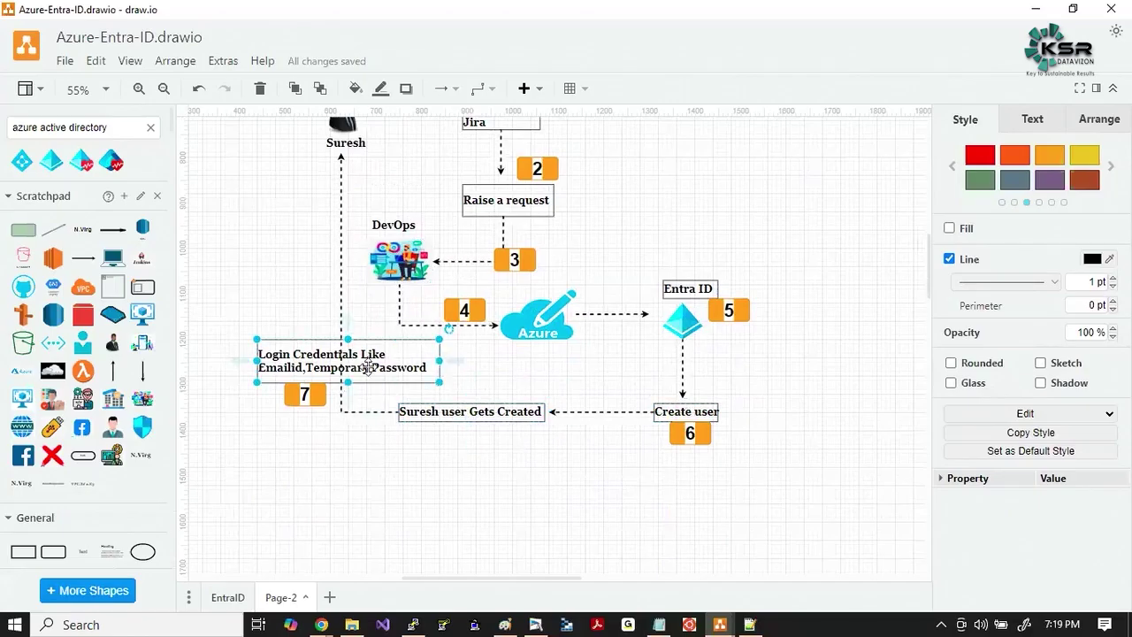
scroll(352, 452, "up", 1)
left_click(349, 208)
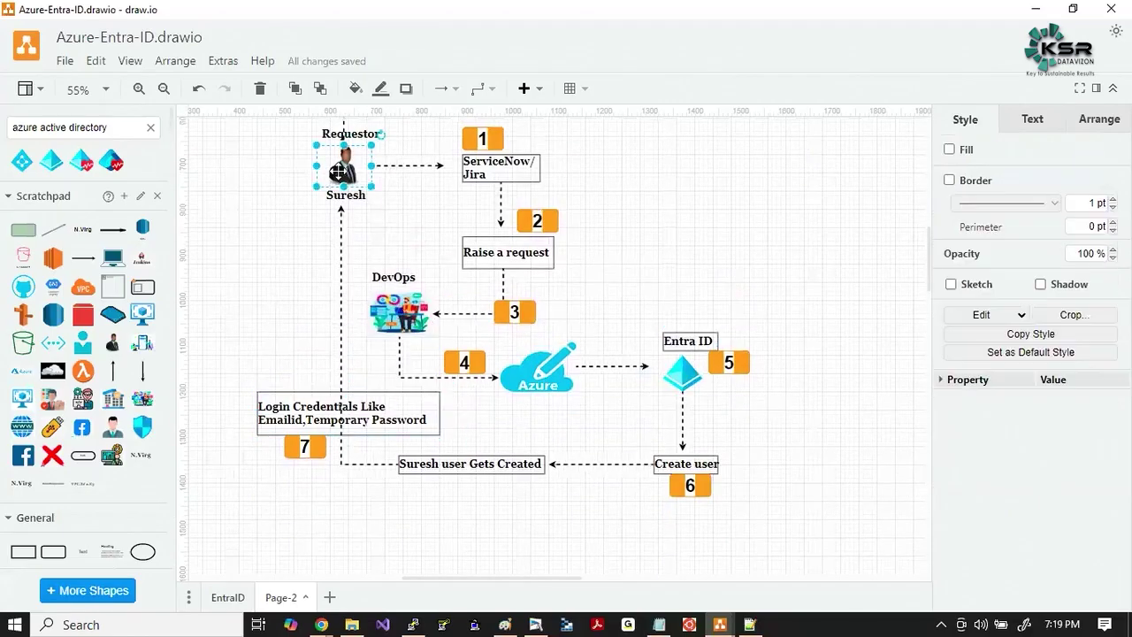
left_click(345, 492)
Glance at the Azure Users list, then bring the Notepad credential notes forward.
scroll(346, 491, "up", 3)
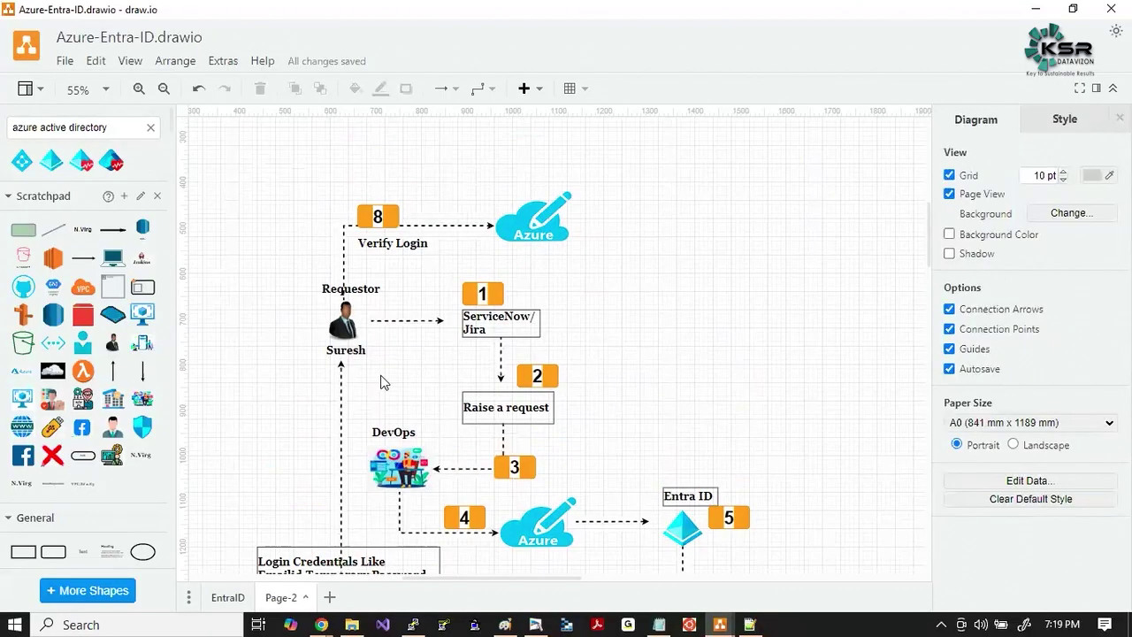
key("alt+Tab")
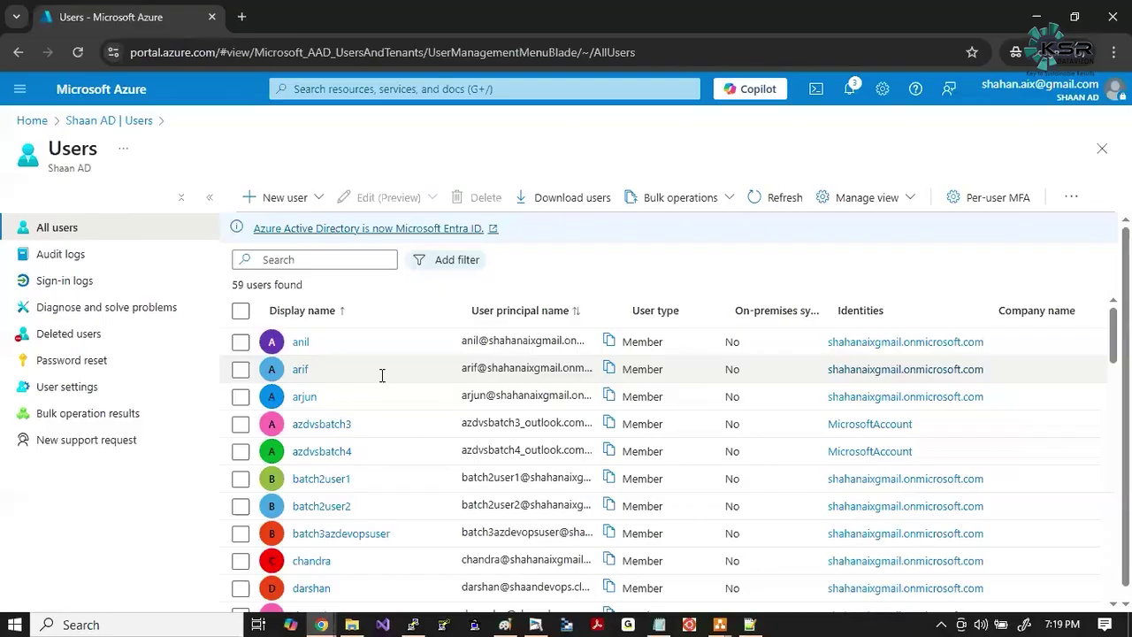
key("alt+Tab")
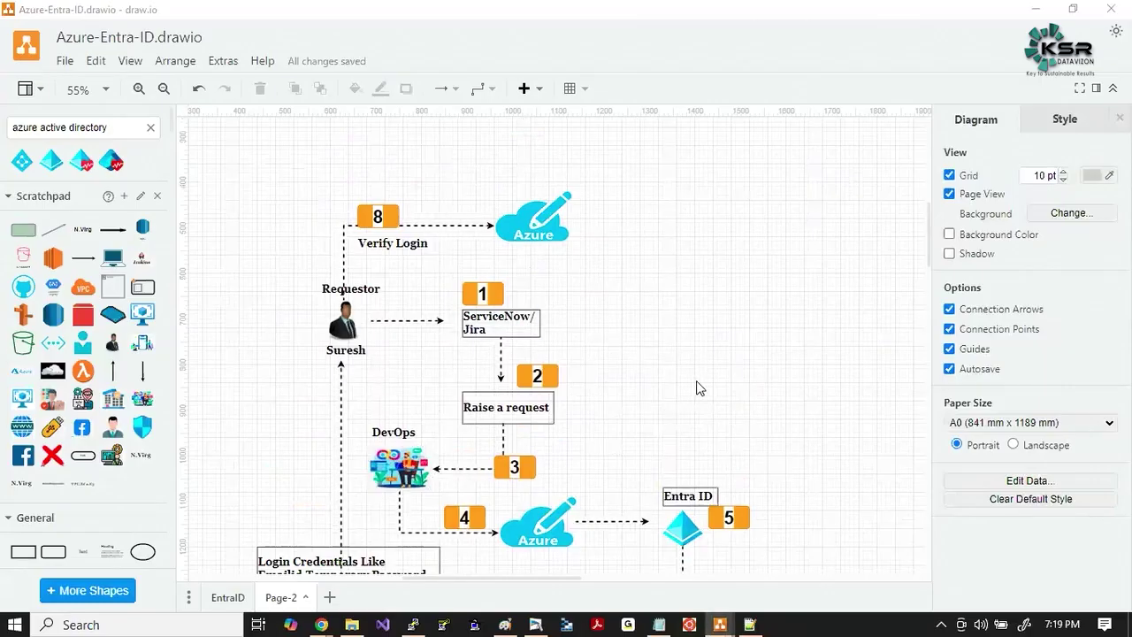
key("alt+Tab")
key("alt+Tab")
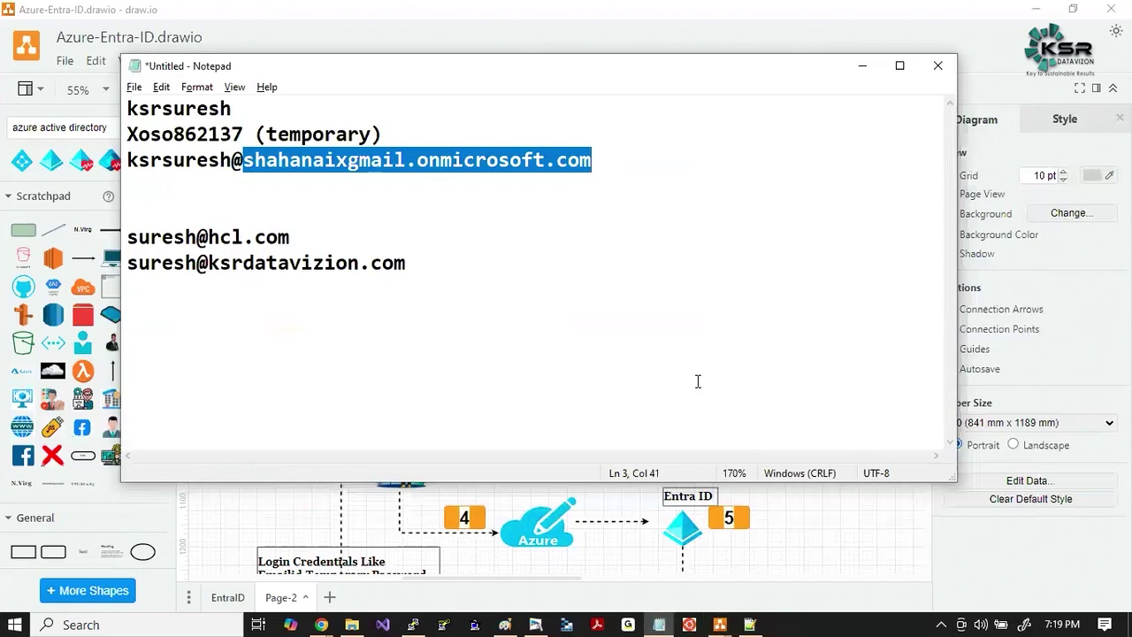
Highlight the username, temporary password and sign-in address lines, then return to draw.io.
left_click(448, 246)
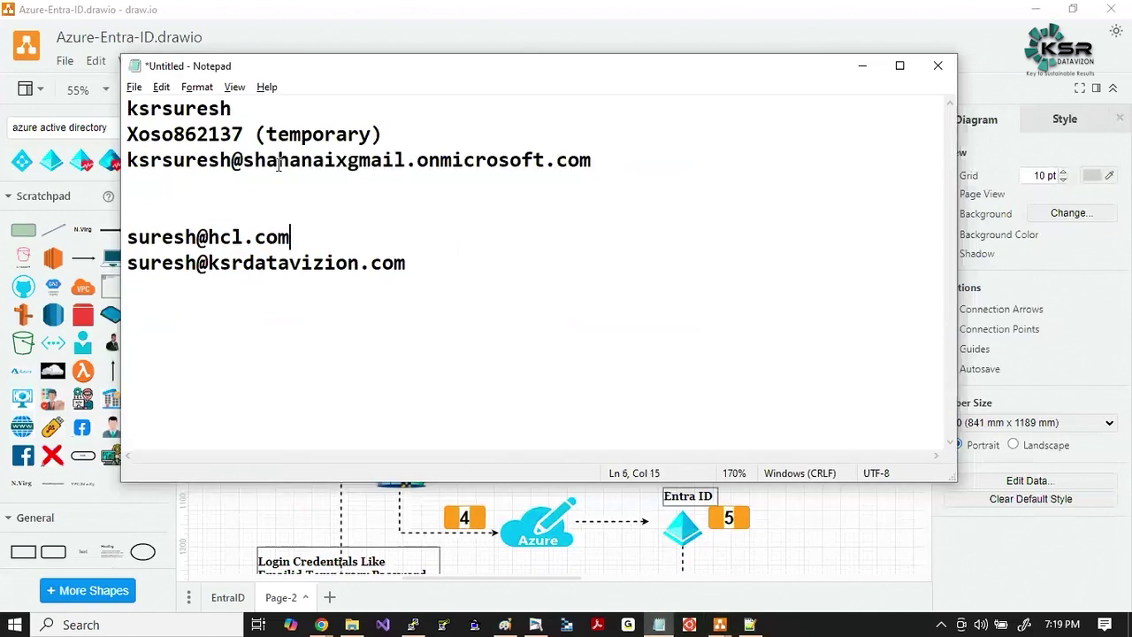
left_click_drag(596, 160, 129, 106)
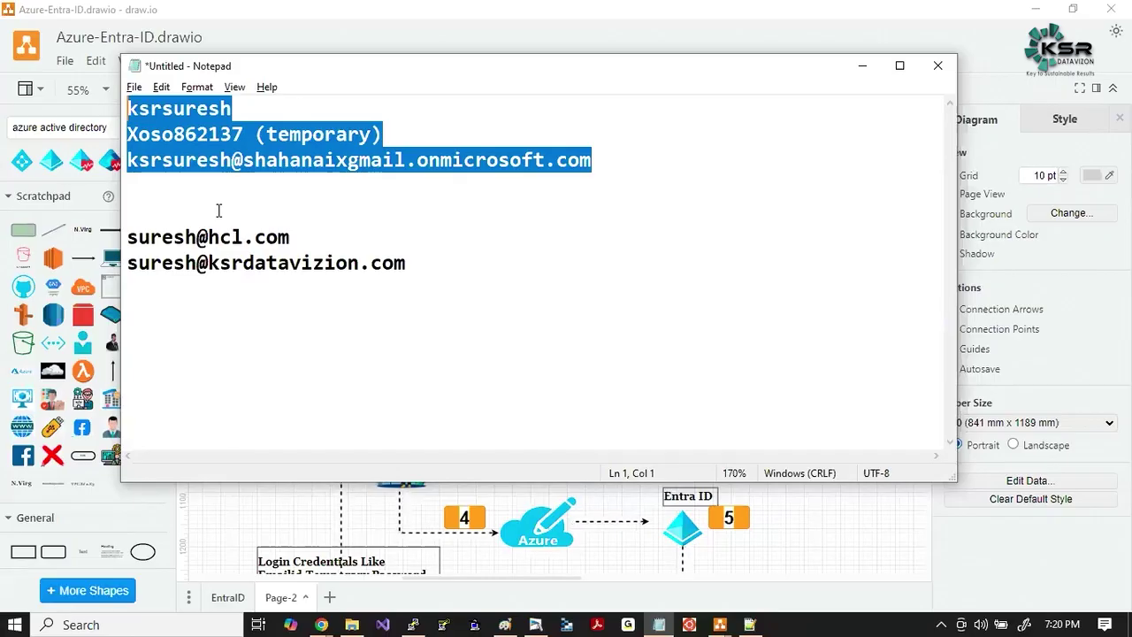
key("alt+Tab")
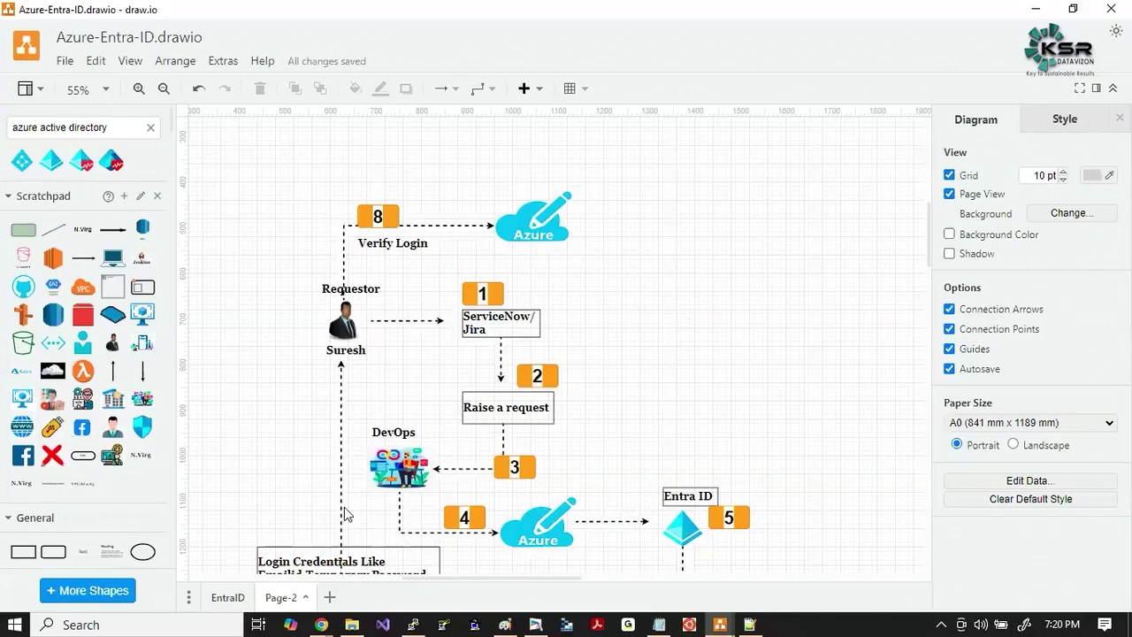
Rename the Page-2 page to USER-CREATION.
double_click(280, 599)
type("USER")
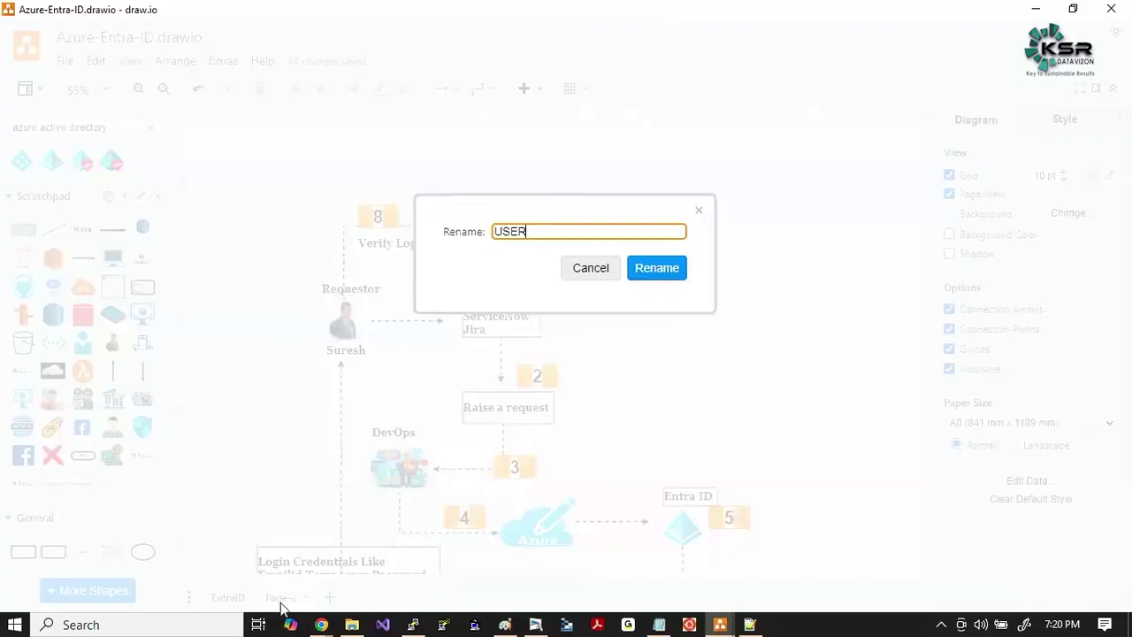
type("-CREATION")
key("Return")
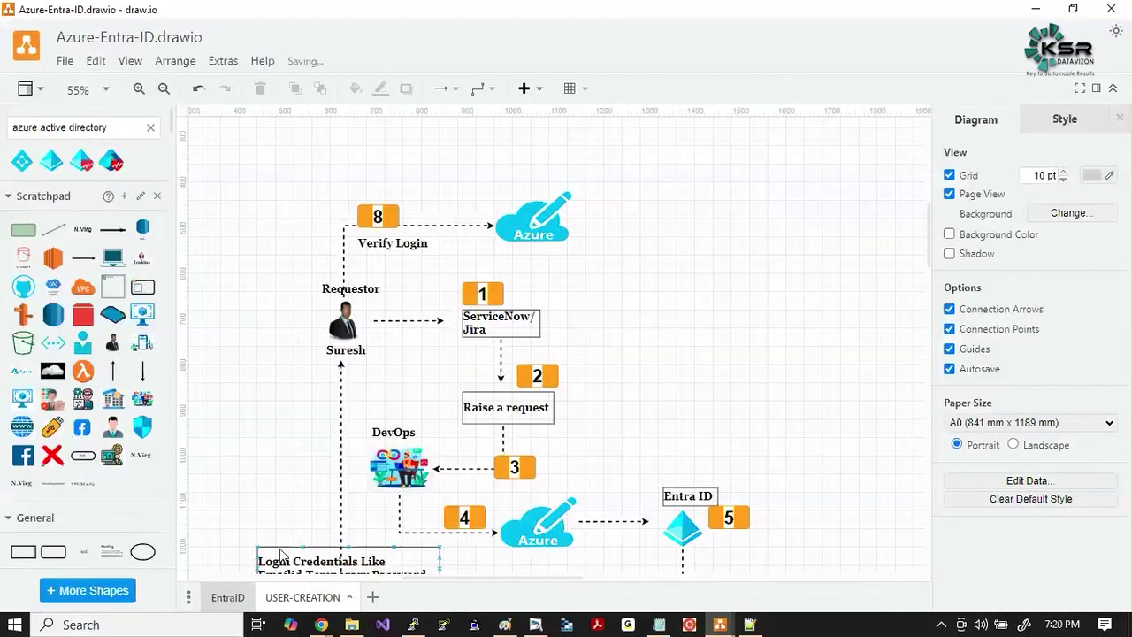
Browse the diagrams on the EntraID page.
left_click(228, 597)
scroll(450, 416, "down", 5)
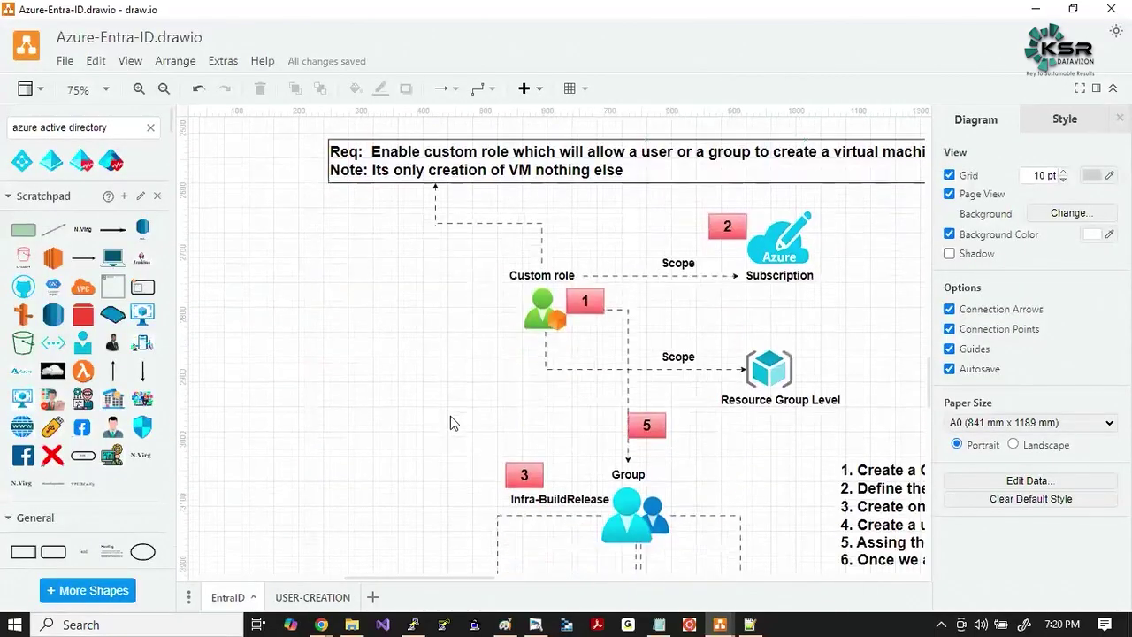
scroll(450, 422, "down", 2)
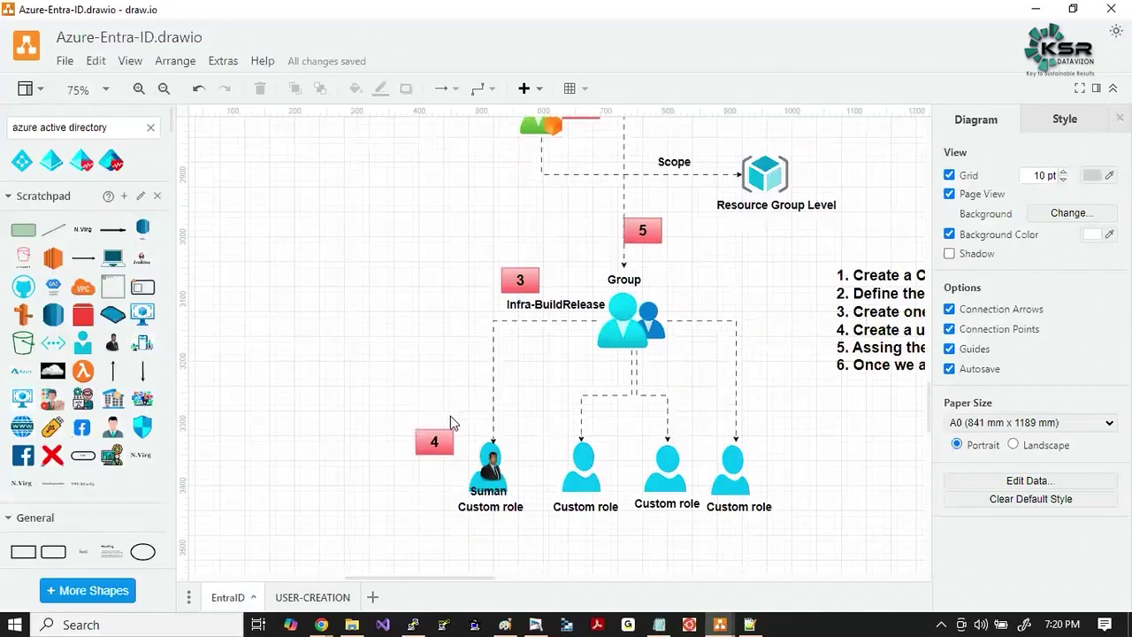
scroll(450, 422, "up", 15)
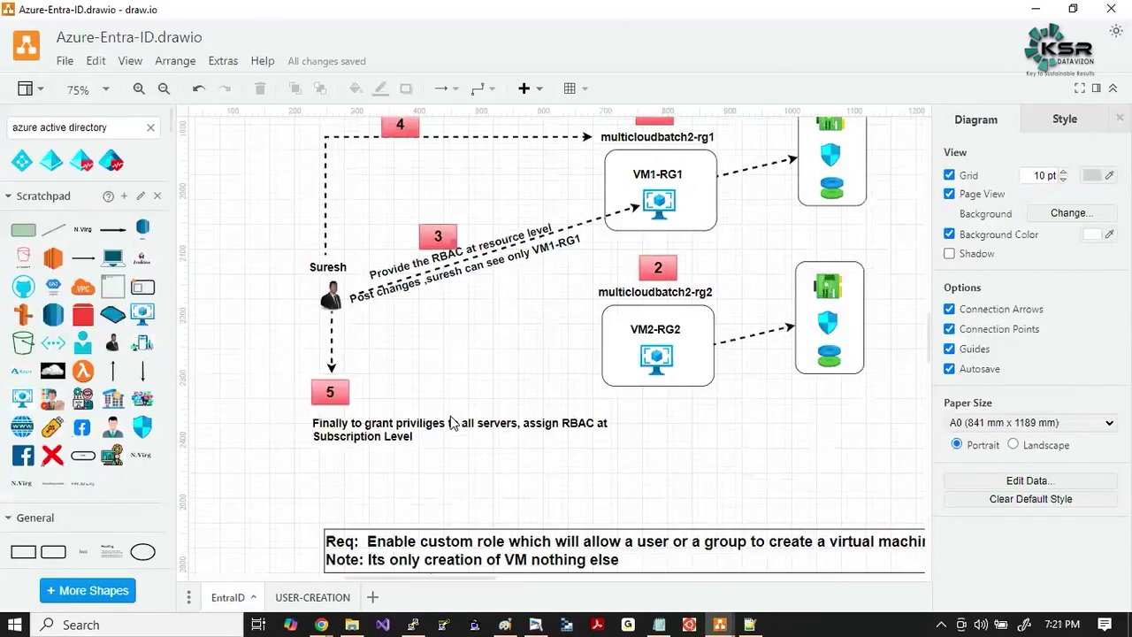
scroll(450, 422, "up", 12)
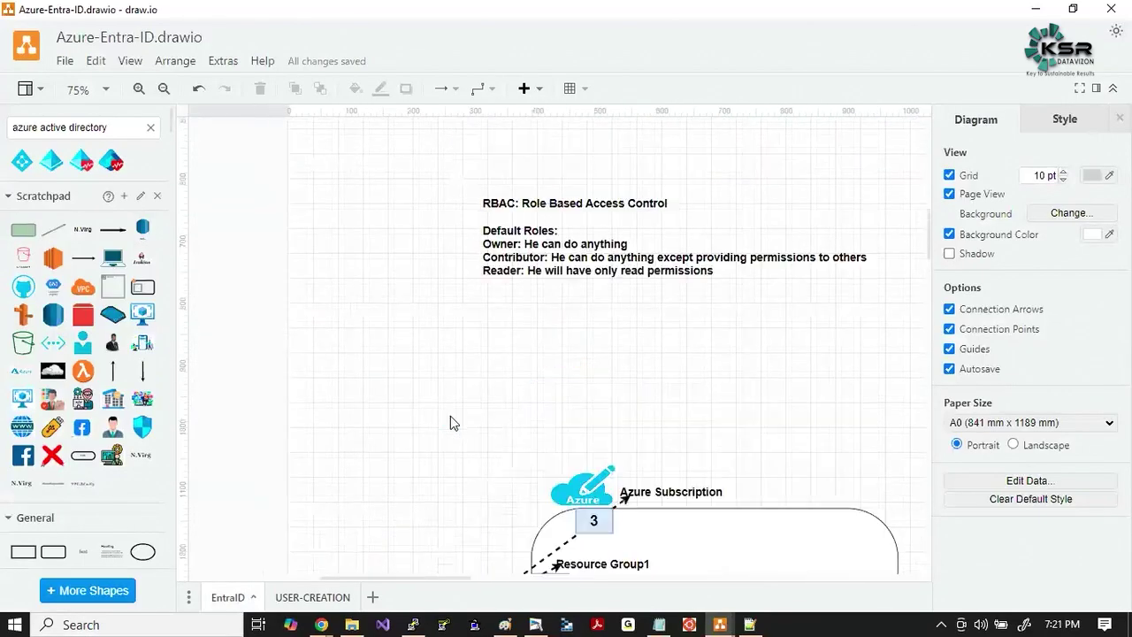
scroll(450, 422, "right", 2)
scroll(450, 422, "up", 4)
scroll(450, 422, "down", 10)
scroll(450, 422, "down", 10)
scroll(450, 422, "up", 4)
scroll(450, 422, "right", 1)
scroll(450, 415, "up", 3)
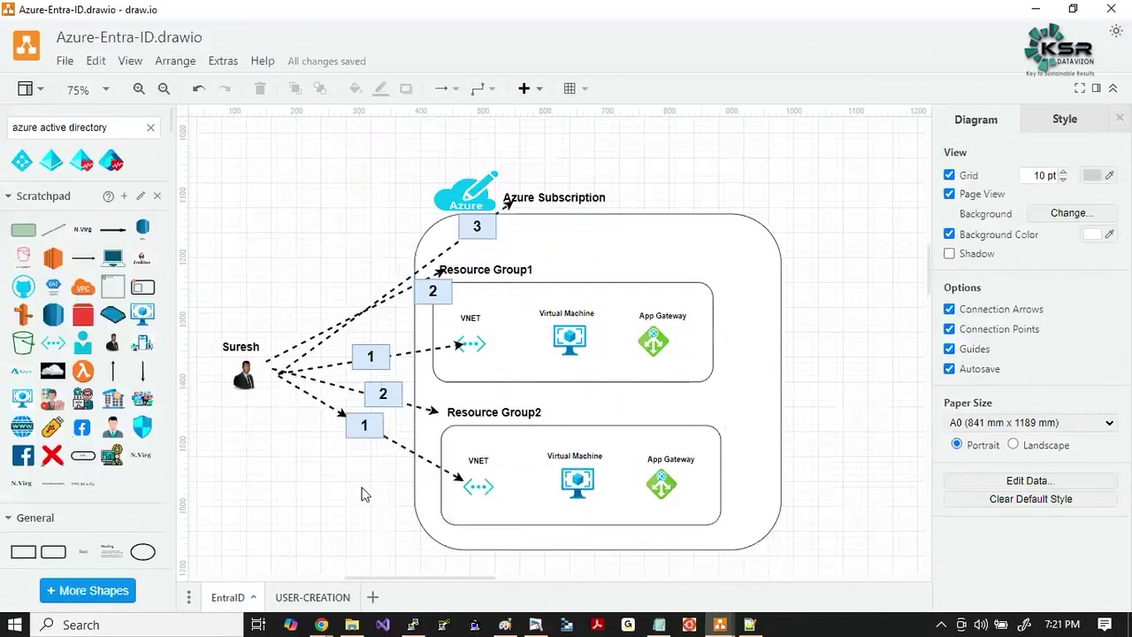
scroll(362, 493, "down", 8)
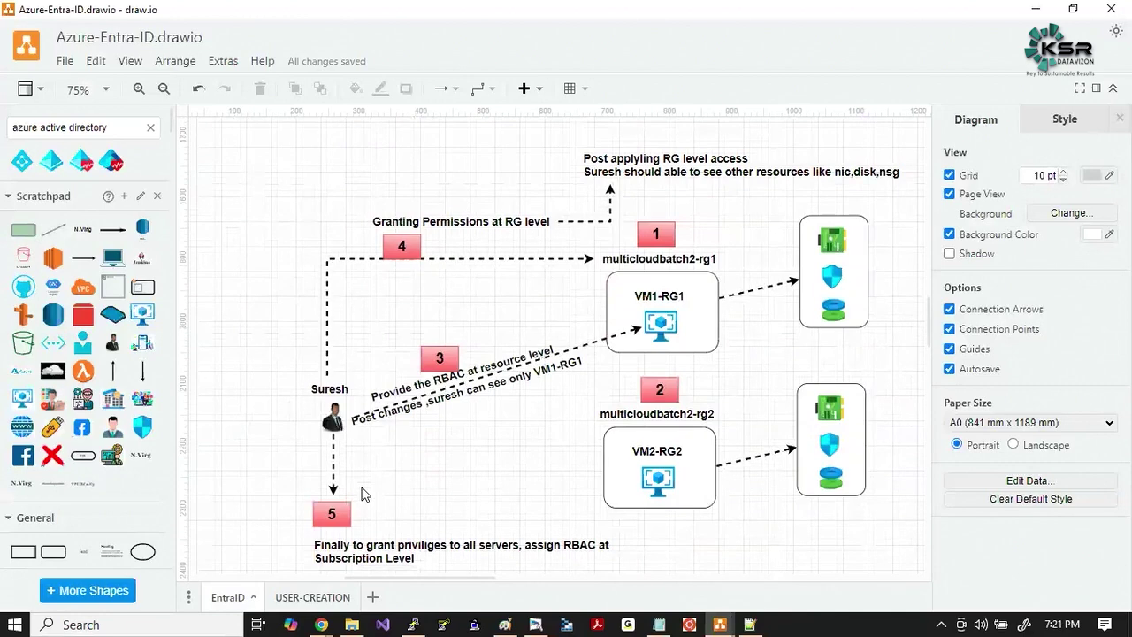
scroll(362, 493, "down", 2)
scroll(445, 458, "up", 3)
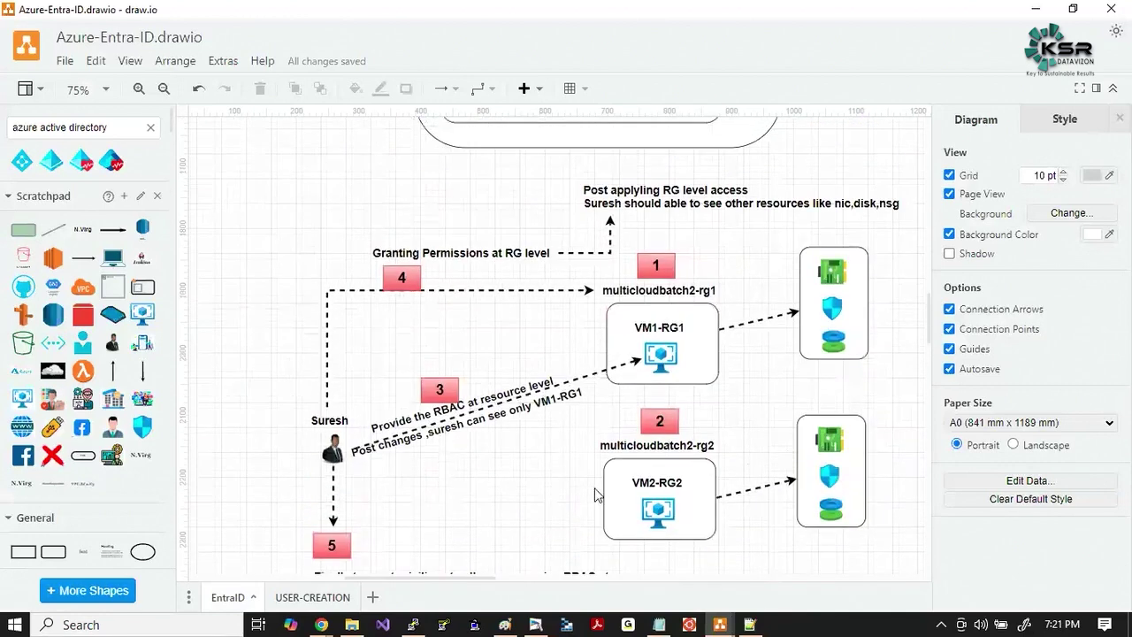
Review the USER-CREATION page's requestor image and Azure cloud, then return to Chrome.
left_click(285, 593)
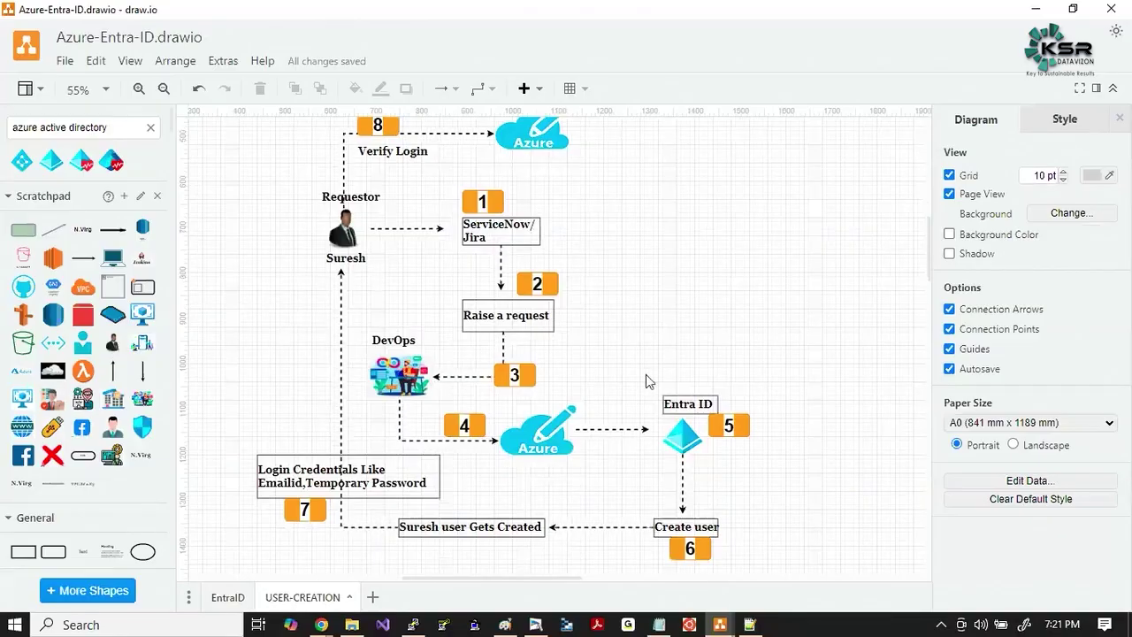
scroll(646, 374, "up", 2)
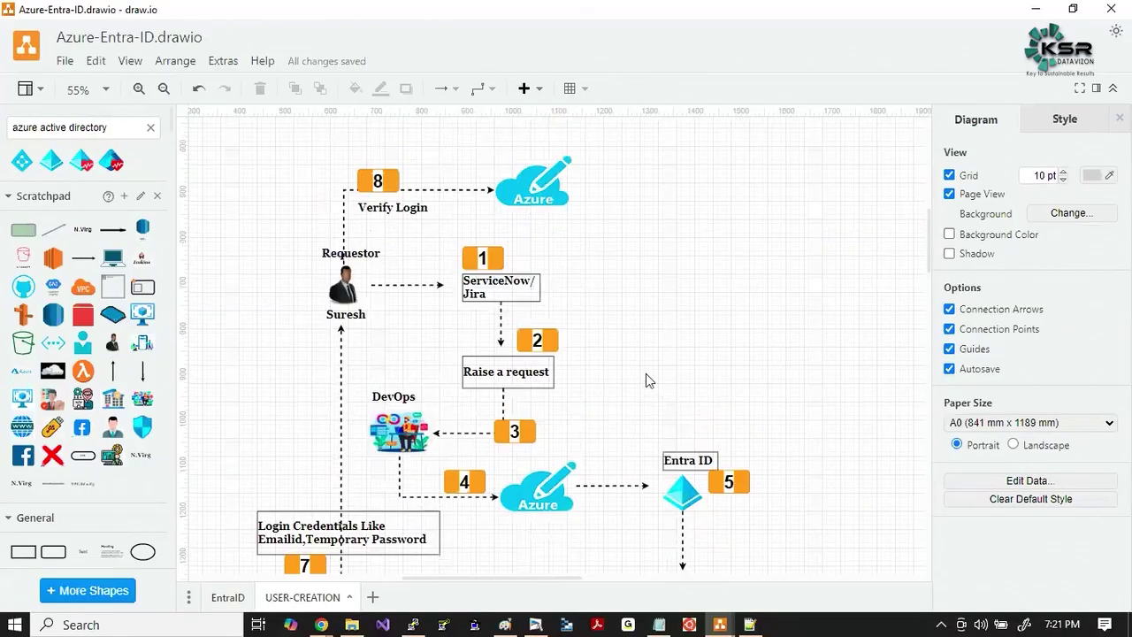
left_click(345, 290)
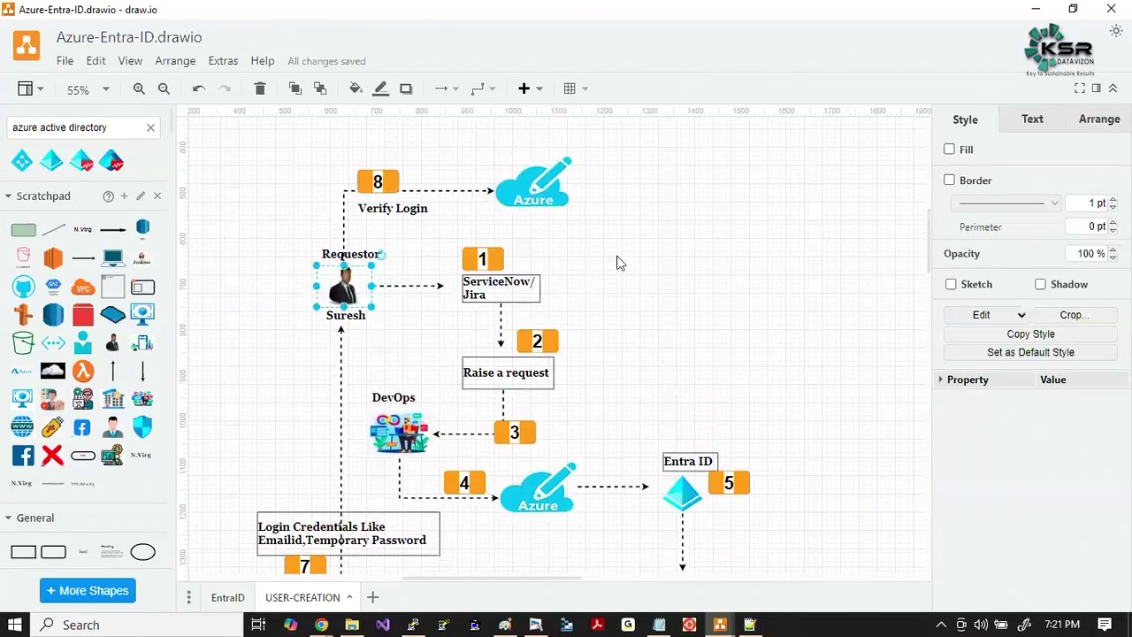
left_click(678, 273)
left_click(550, 183)
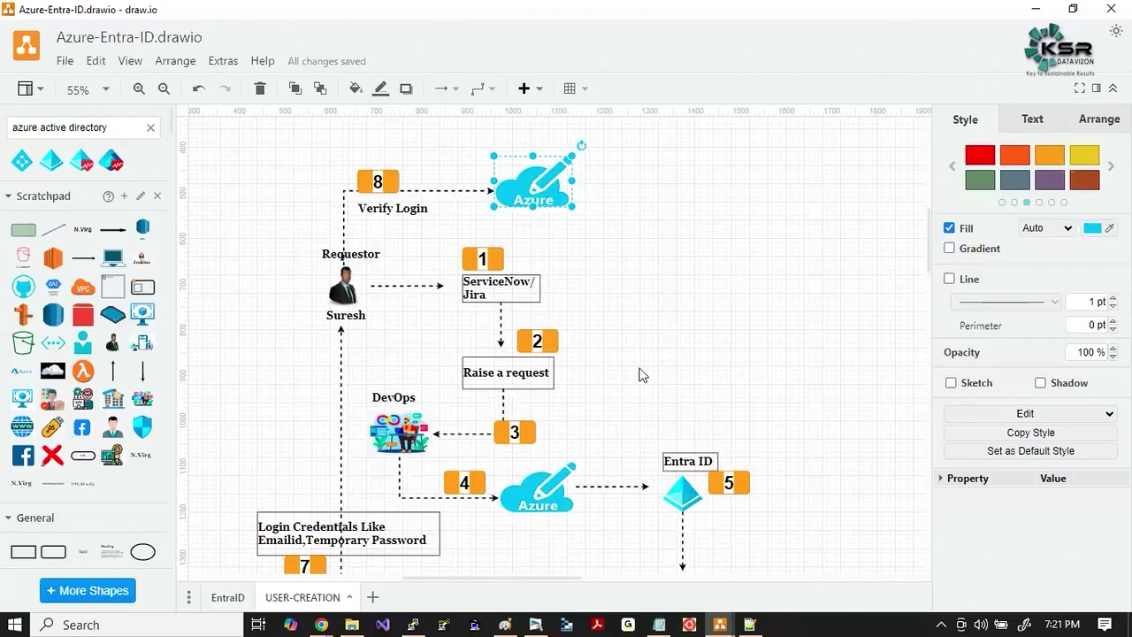
left_click(665, 334)
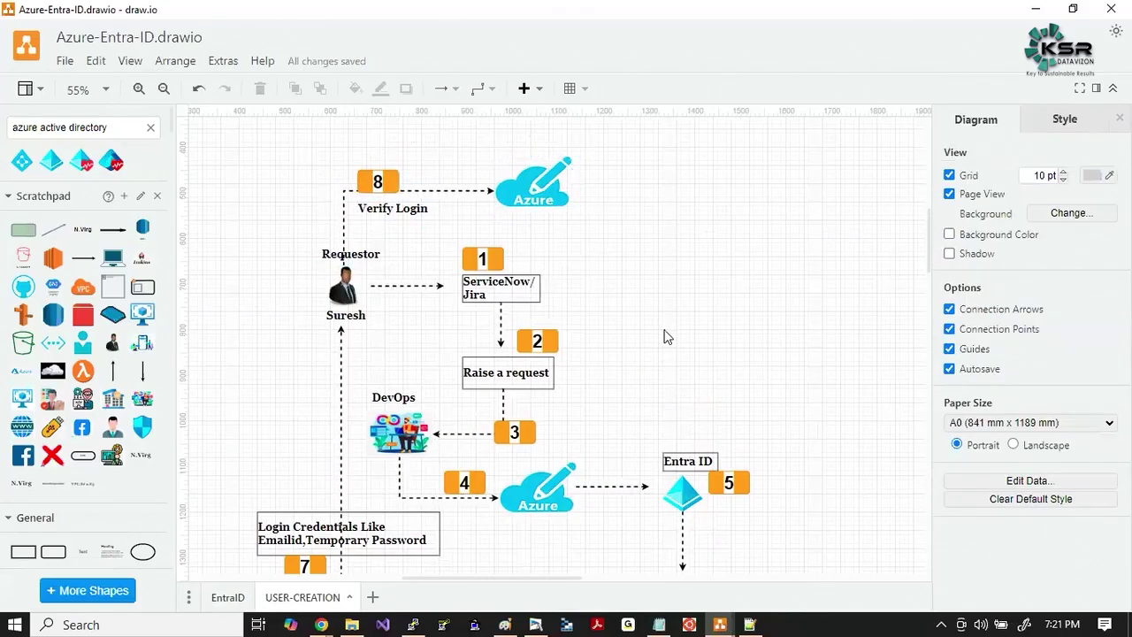
left_click(317, 628)
Load portal.azure.com in a new incognito Chrome tab.
left_click(812, 565)
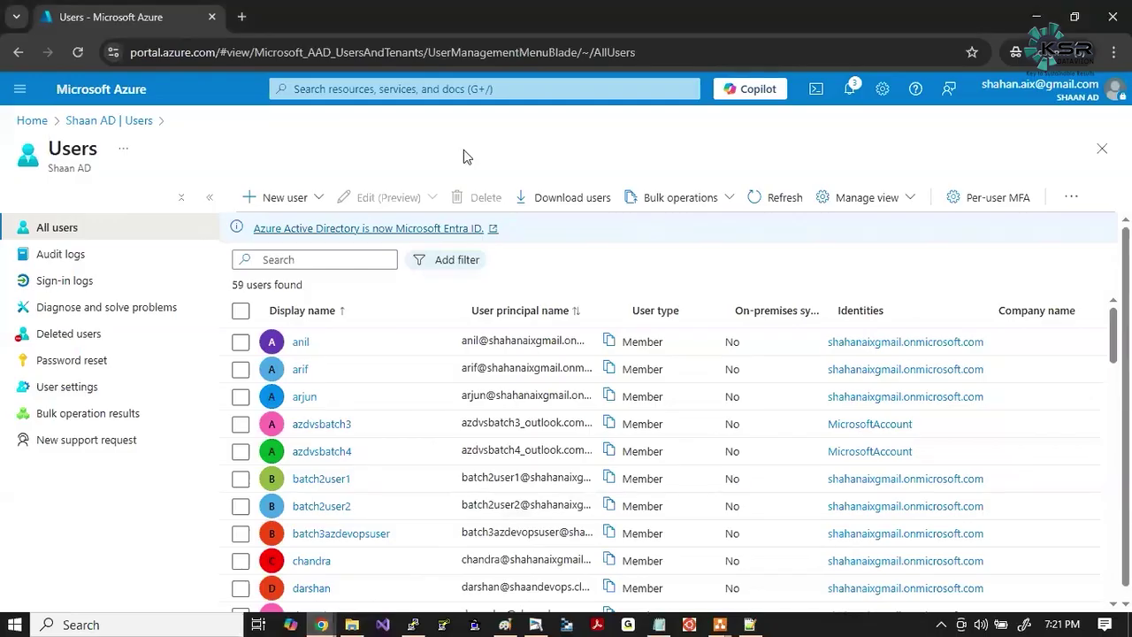
left_click(243, 18)
type("portal.azure.com")
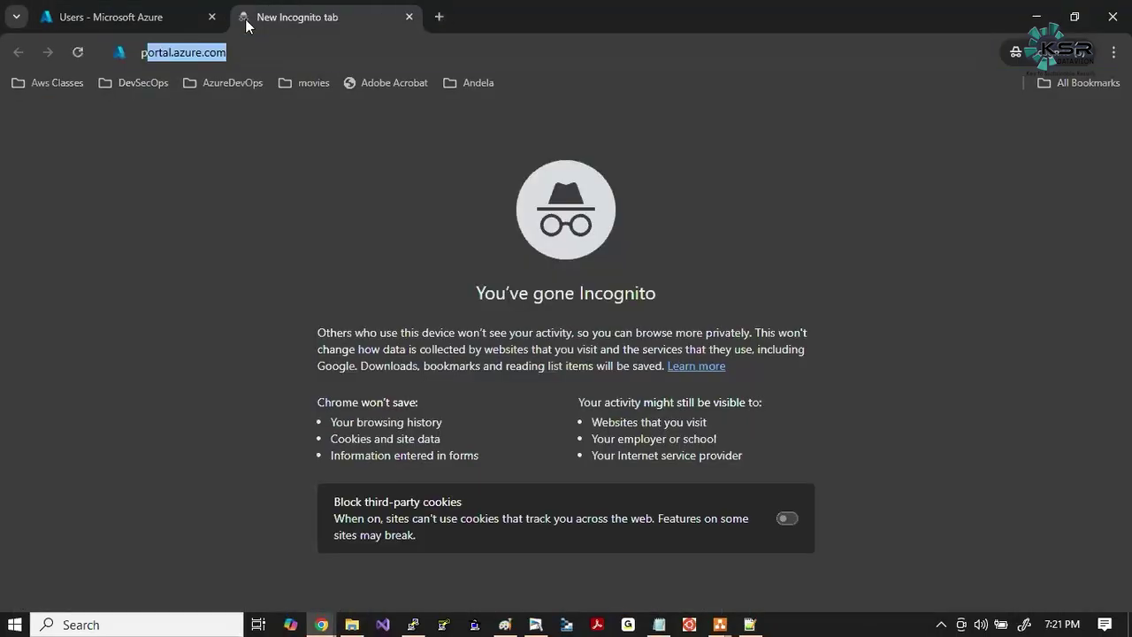
key("Return")
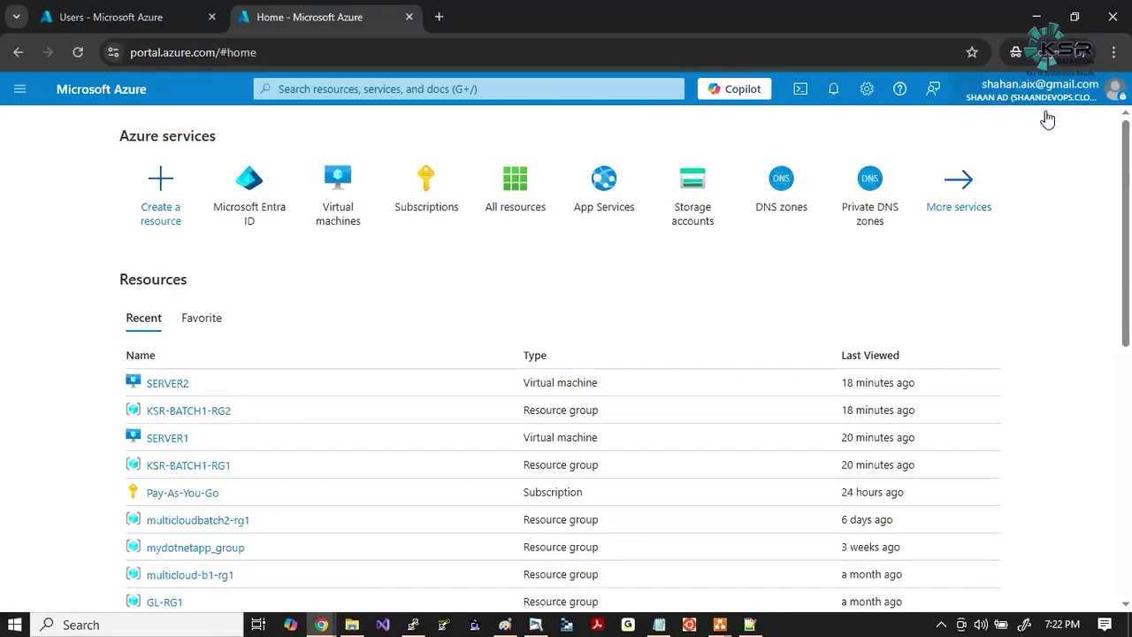
Launch Microsoft Edge and load the portal.azure.com sign-in page.
left_click(95, 627)
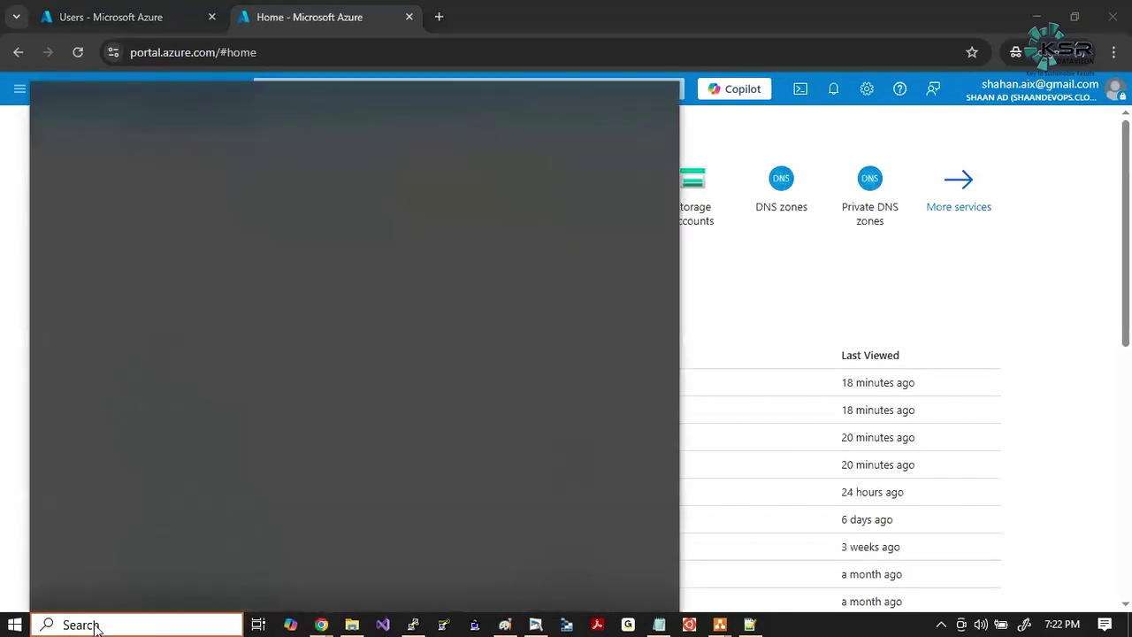
type("fir")
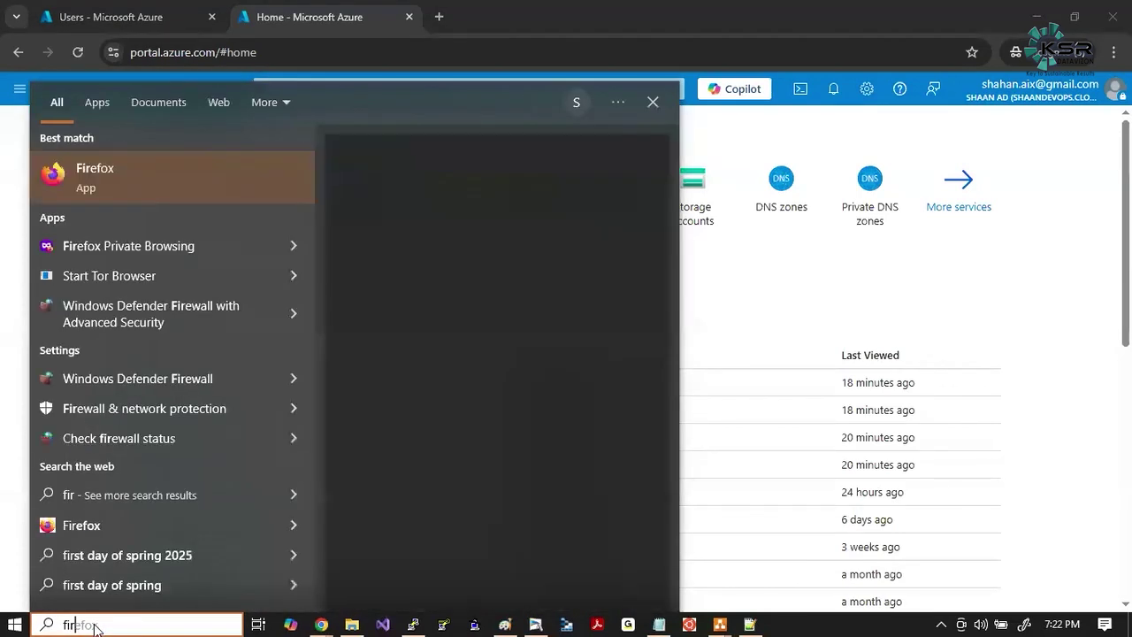
type("edge")
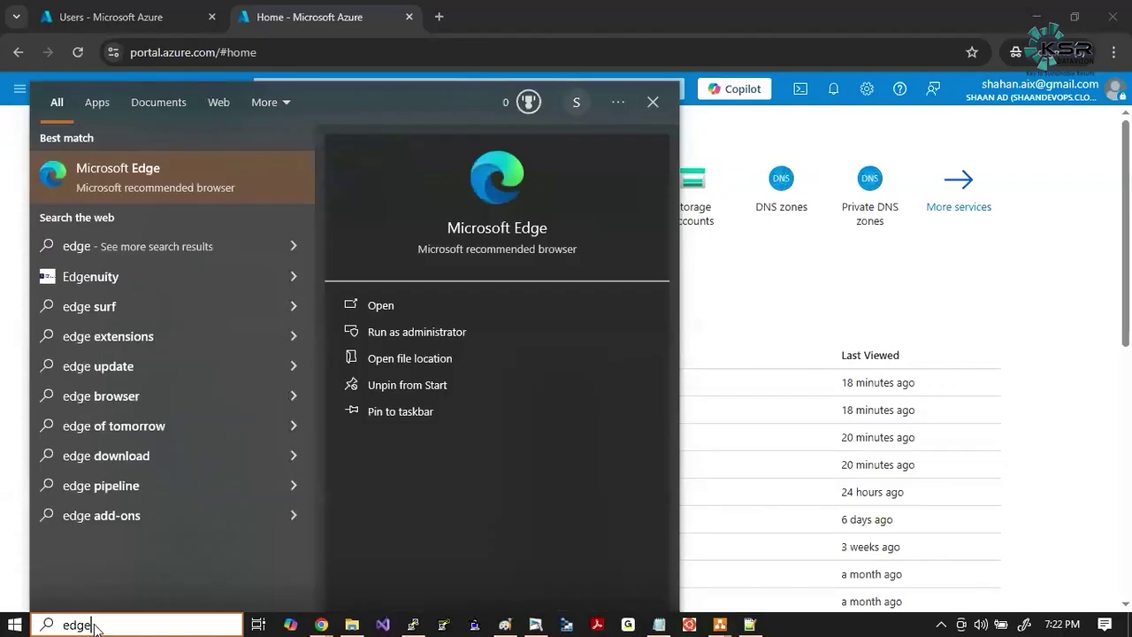
left_click(128, 180)
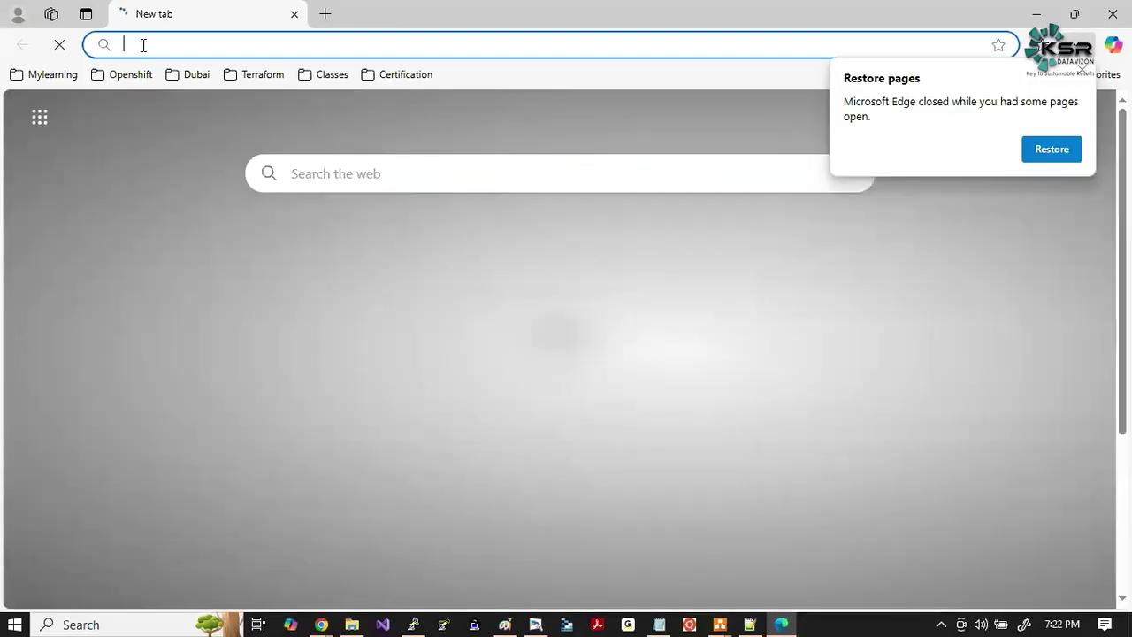
left_click(142, 45)
type("portal.azure.c")
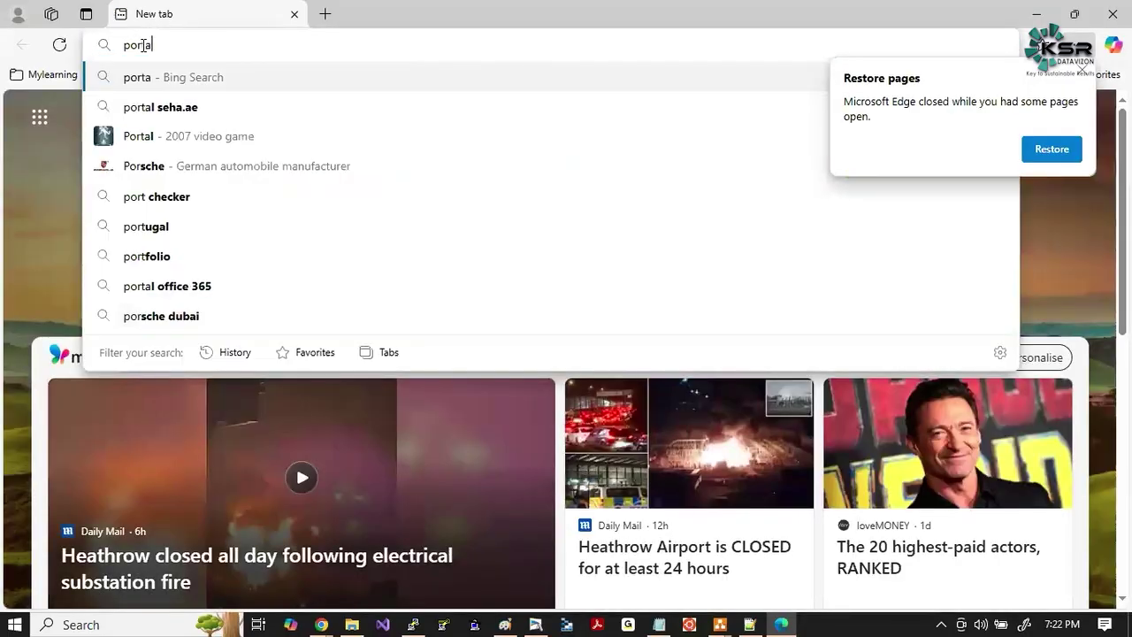
type("om")
key("Return")
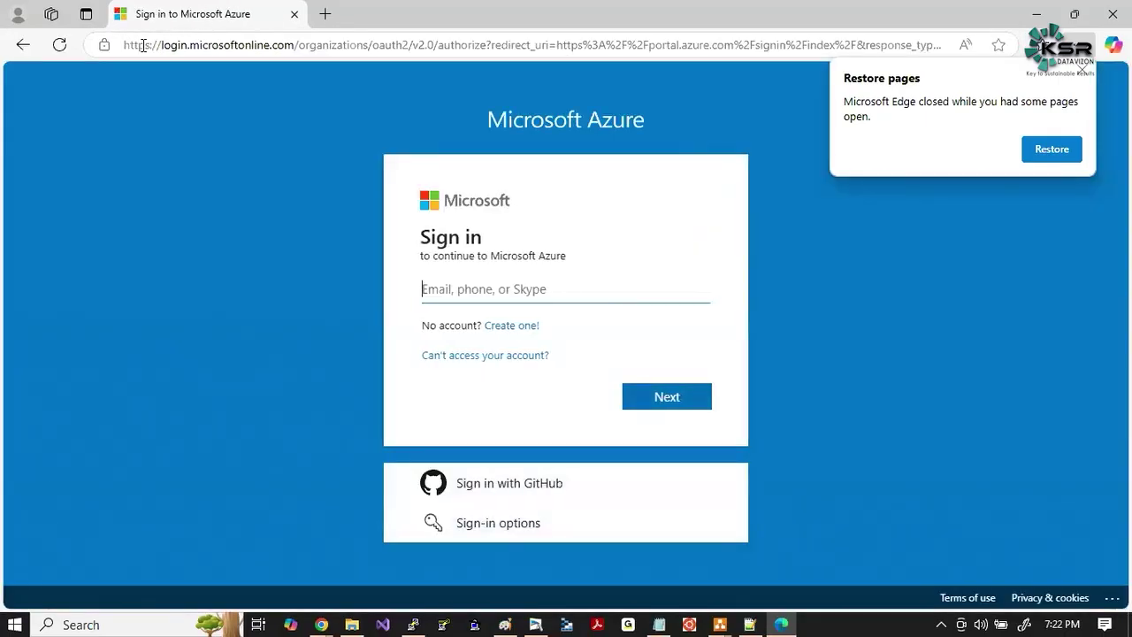
Copy the new user's sign-in address from the notes and submit it on the sign-in page.
left_click(659, 624)
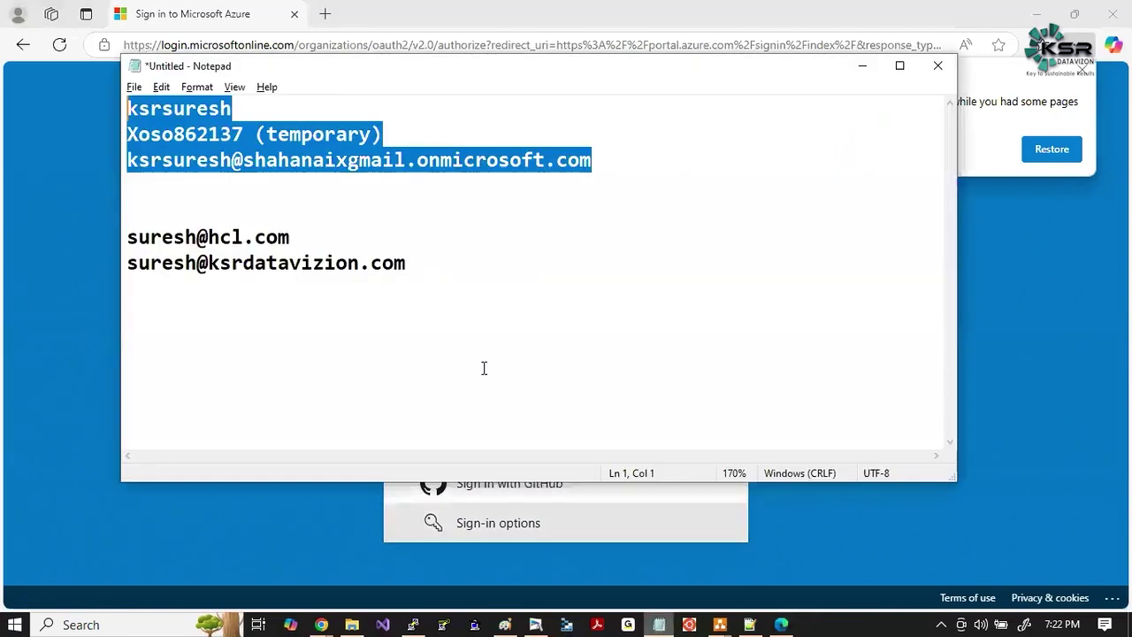
left_click(409, 212)
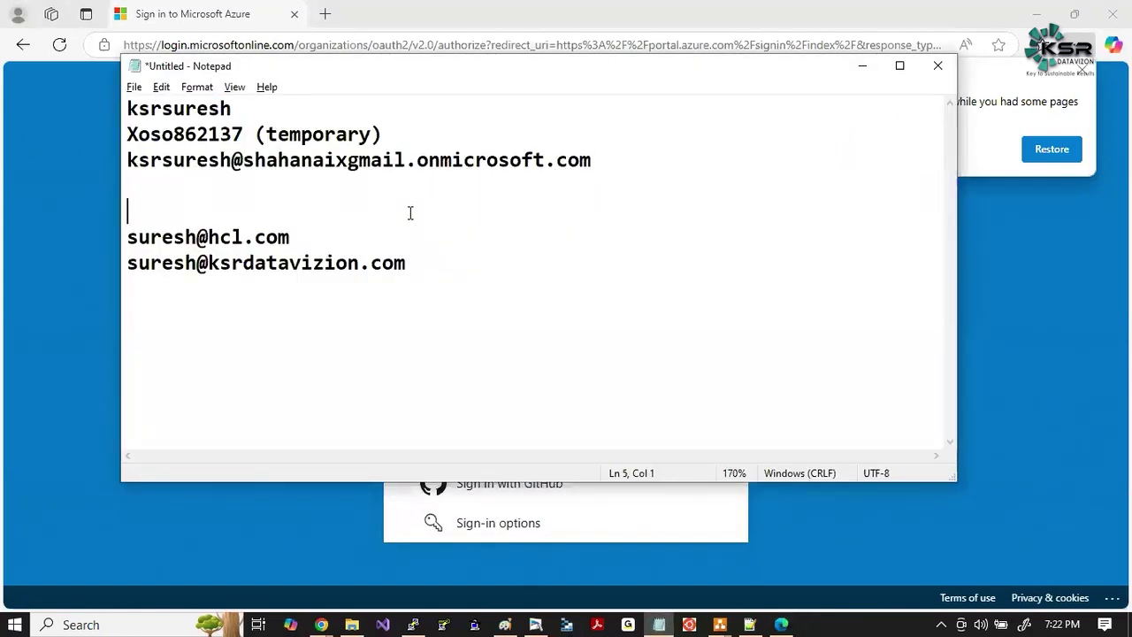
left_click_drag(389, 185, 115, 162)
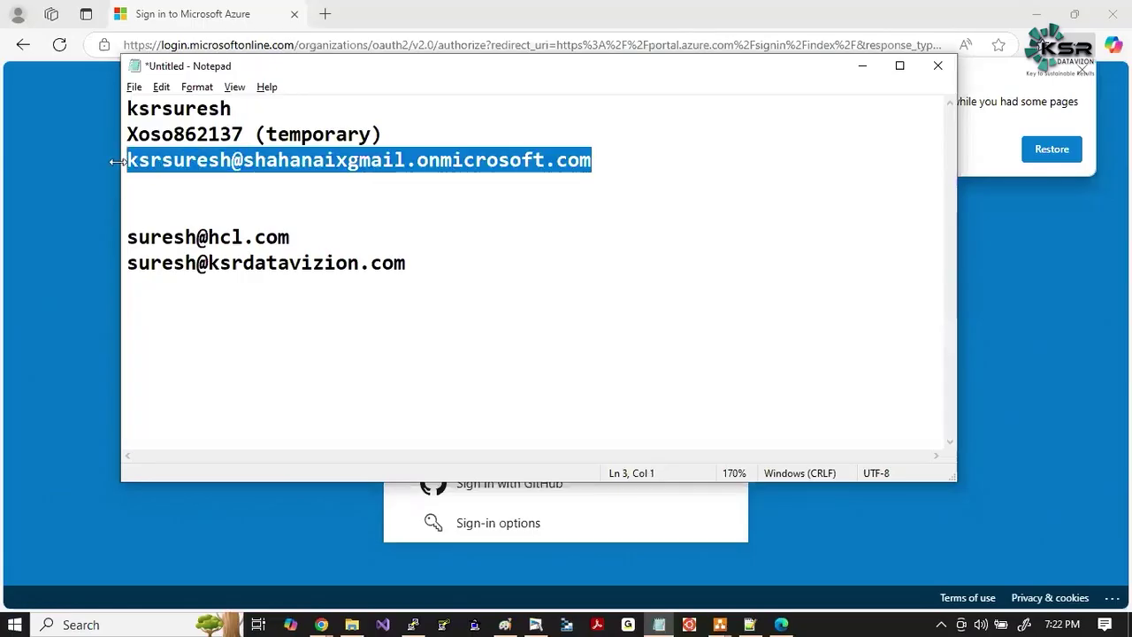
key("ctrl+c")
key("alt+Tab")
key("ctrl+v")
key("Return")
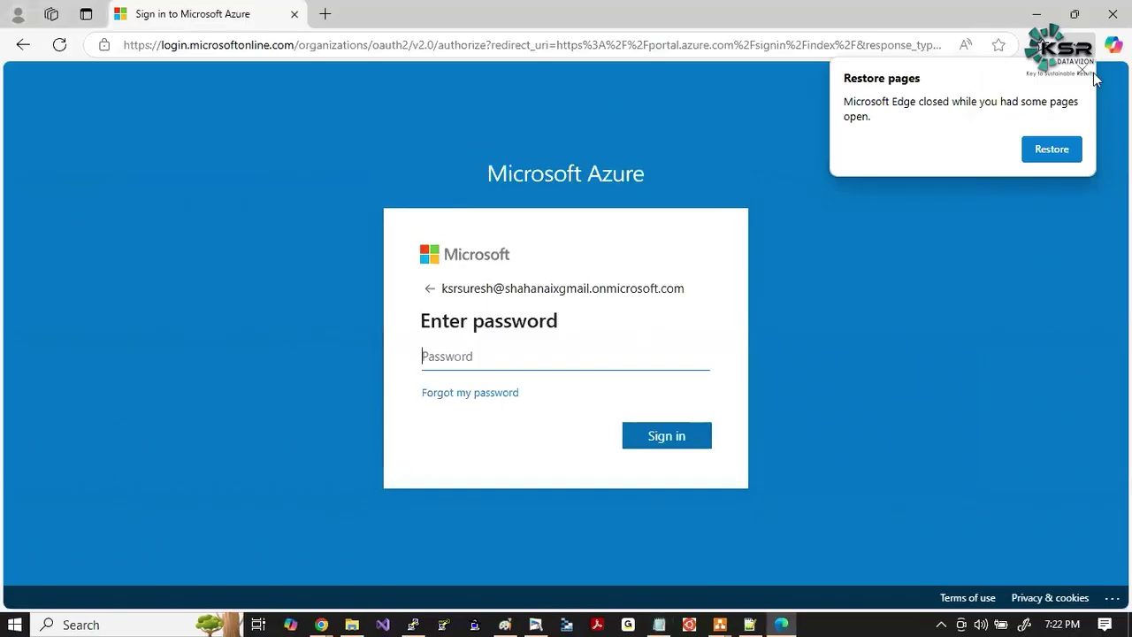
left_click(1031, 151)
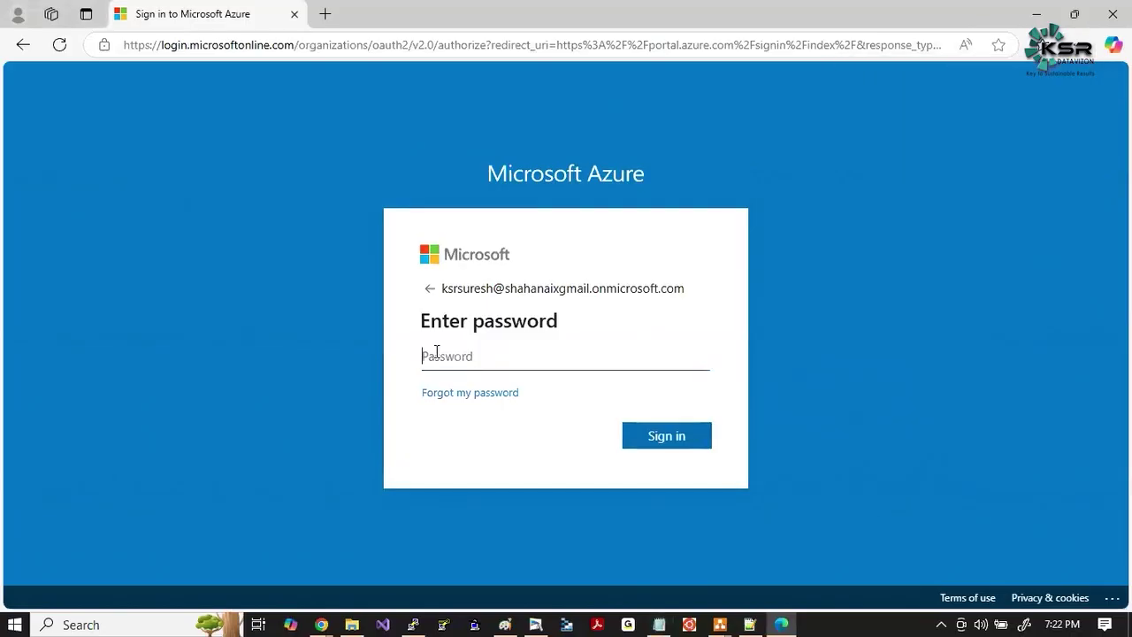
Copy the temporary password from the notes and sign in with it.
key("alt+Tab")
left_click_drag(243, 134, 121, 134)
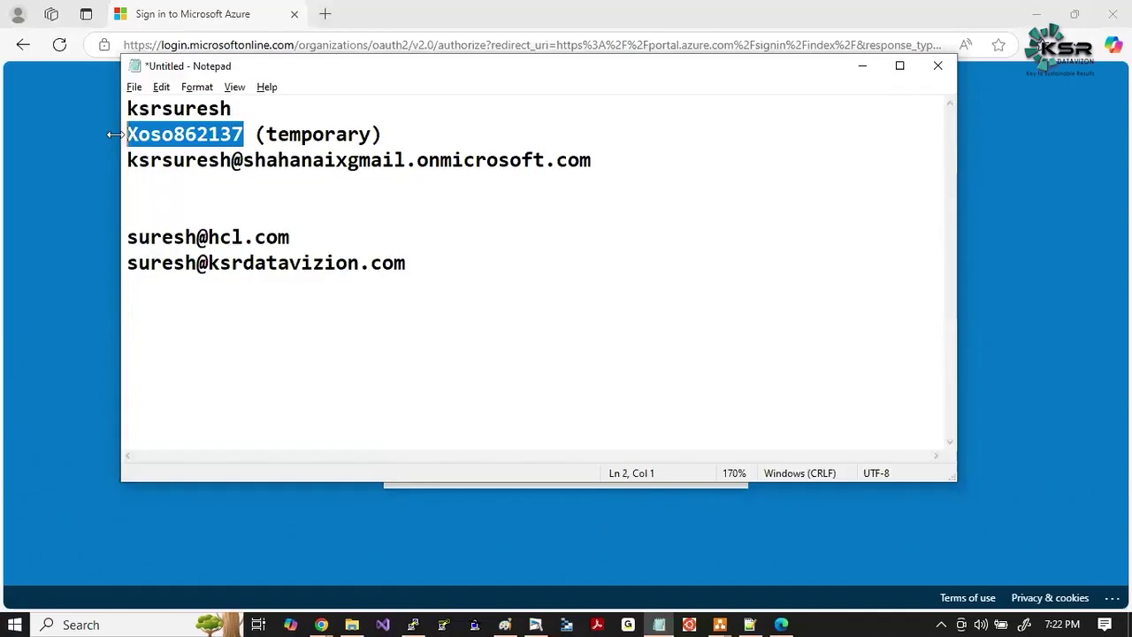
key("alt+Tab")
key("ctrl+v")
left_click(655, 443)
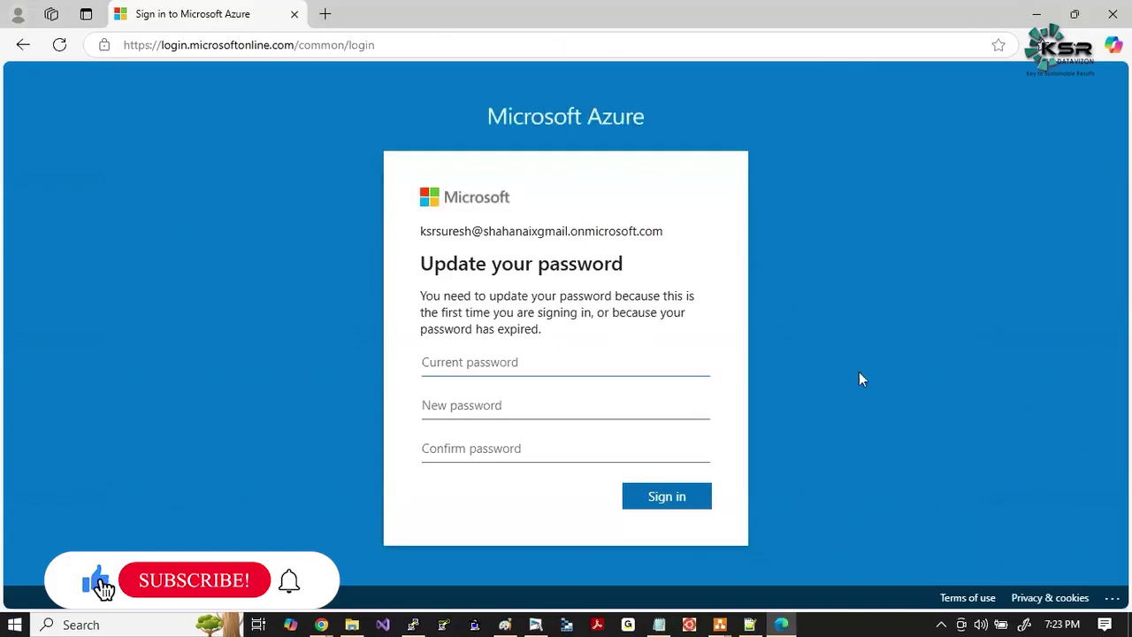
Enter the temporary password as current, set and confirm a new password, and submit.
key("ctrl+v")
key("Tab")
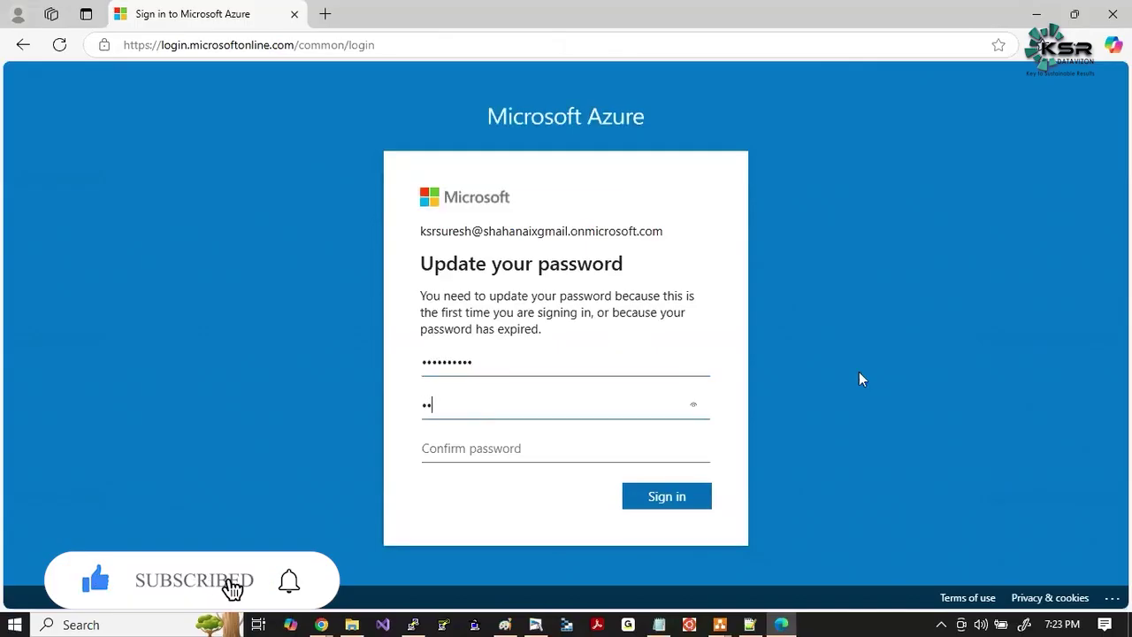
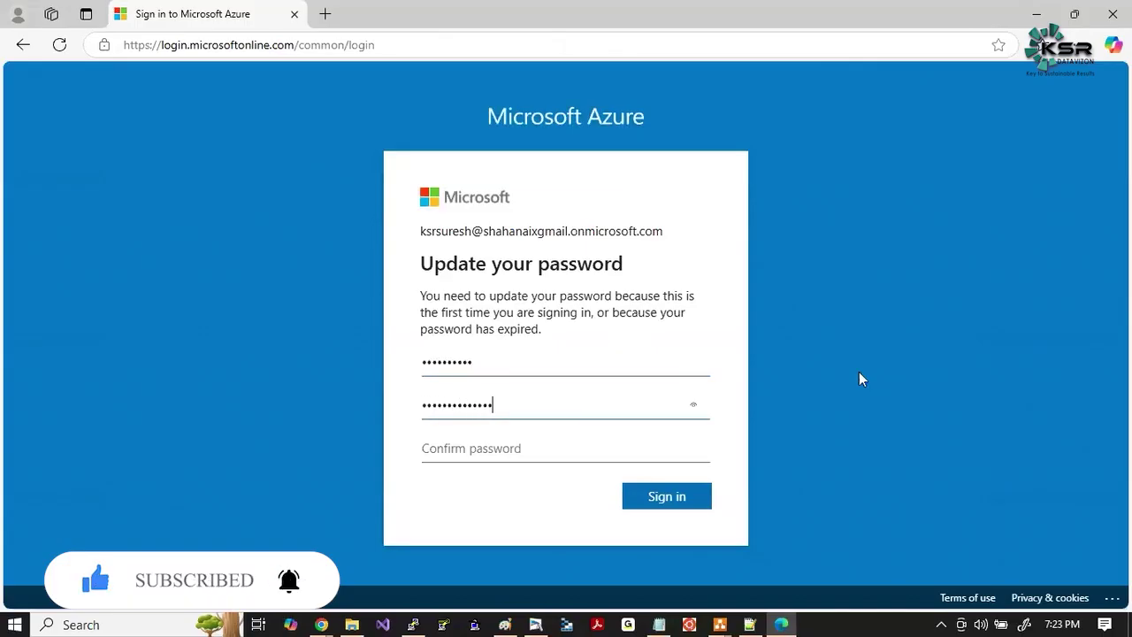
key("ctrl+a")
key("BackSpace")
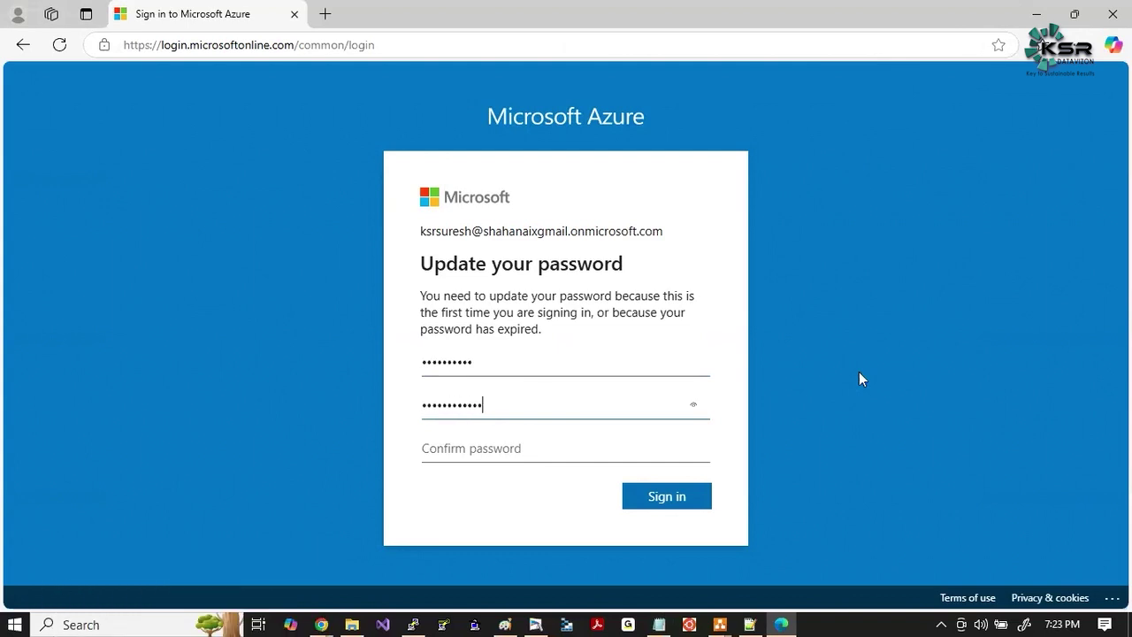
key("Tab")
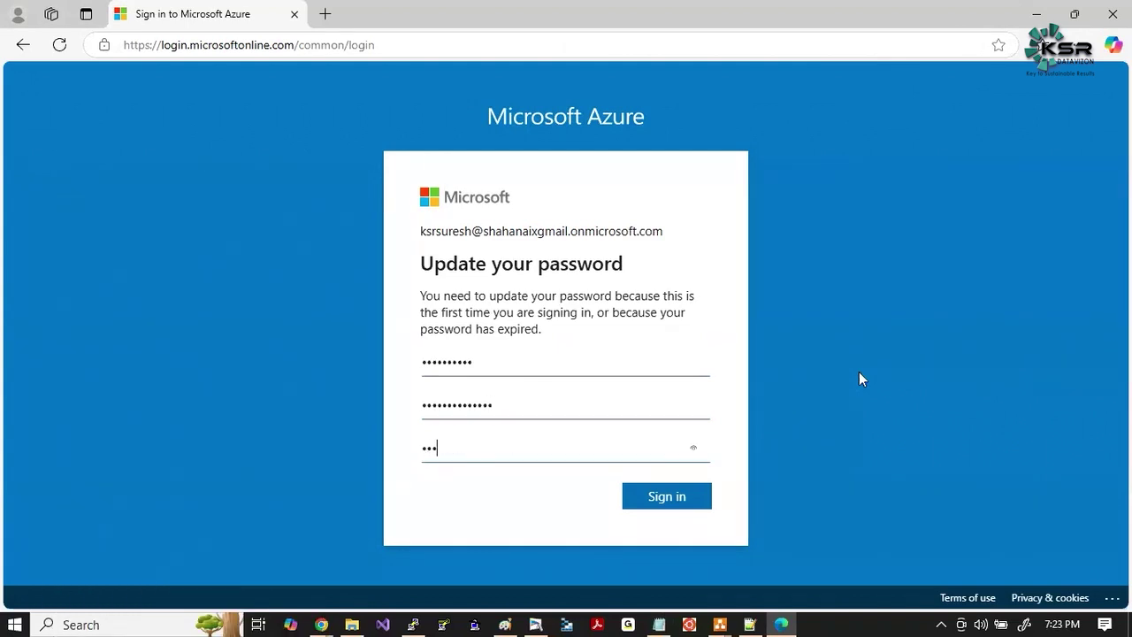
left_click(673, 497)
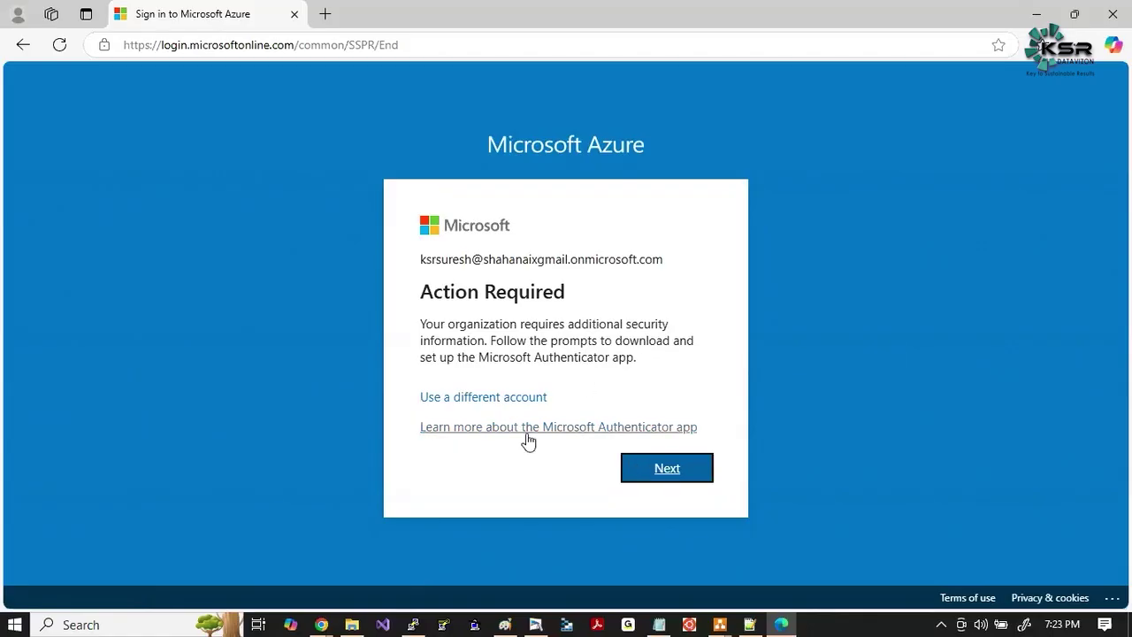
Continue to the security setup and highlight the Microsoft Authenticator app wording.
left_click(676, 474)
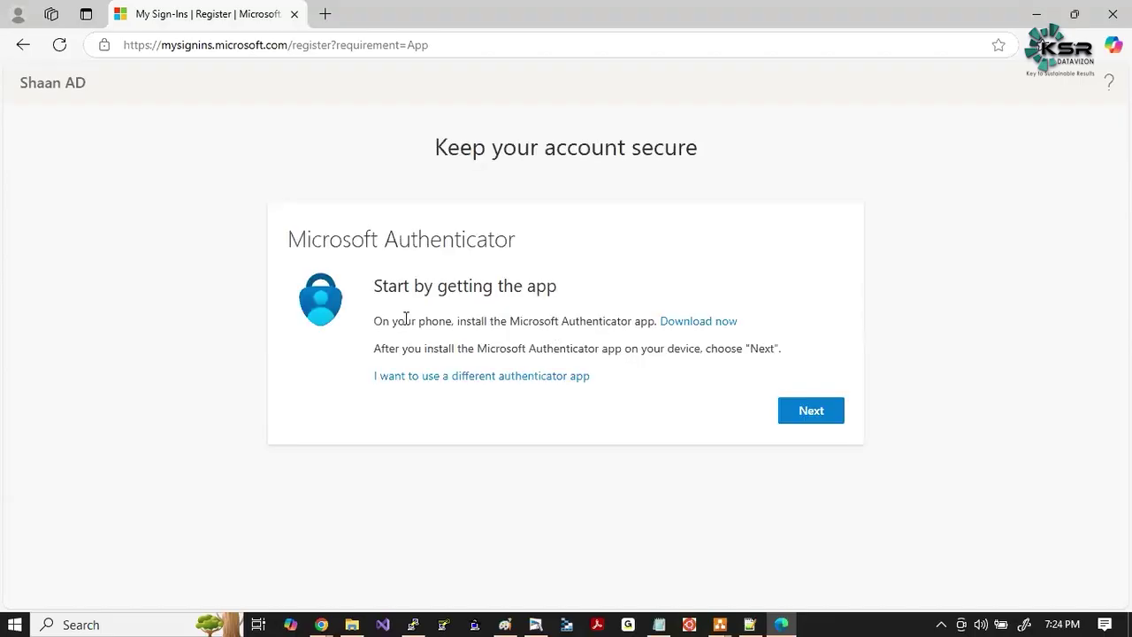
left_click_drag(295, 239, 517, 242)
left_click(495, 286)
left_click_drag(510, 321, 657, 322)
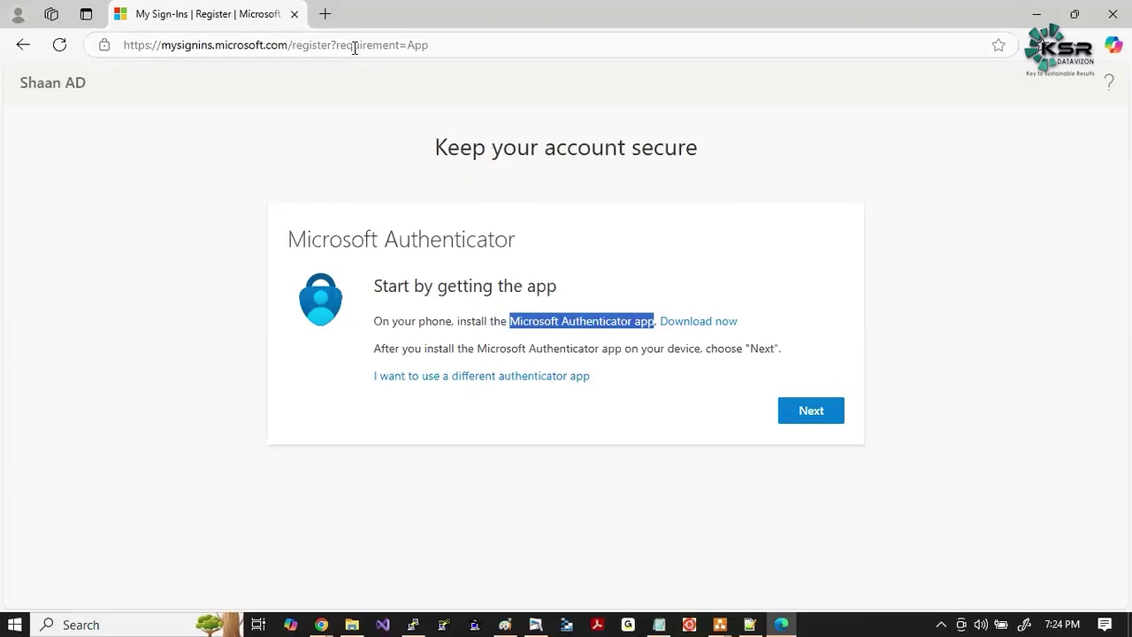
Search Bing for 'microsoft authenticator' and open the first image result.
left_click(325, 15)
type("m")
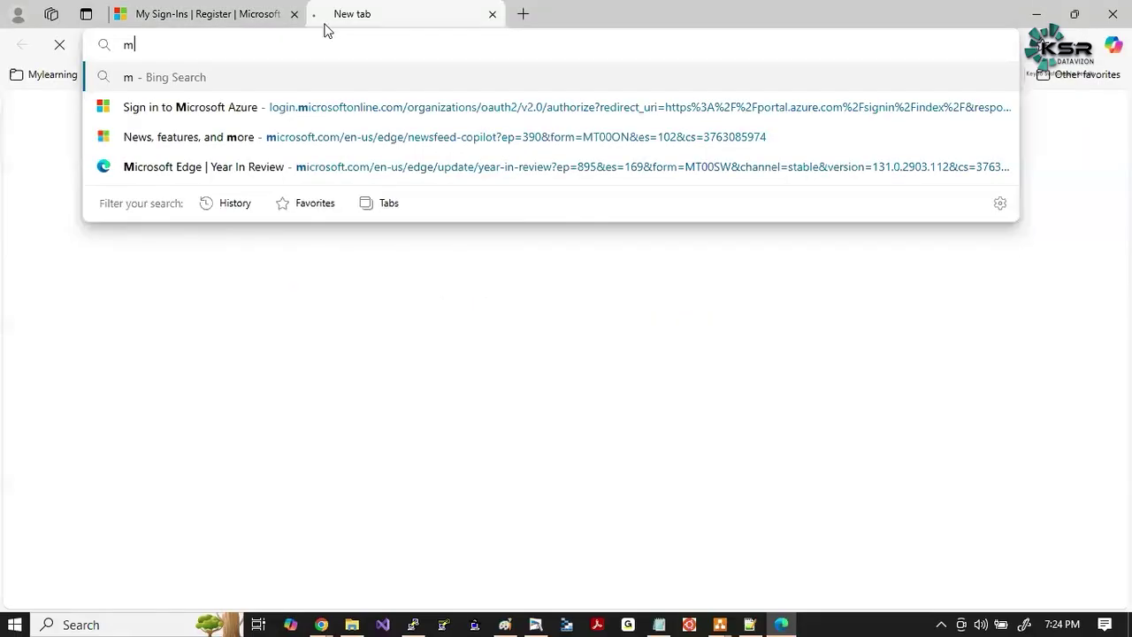
type("icr")
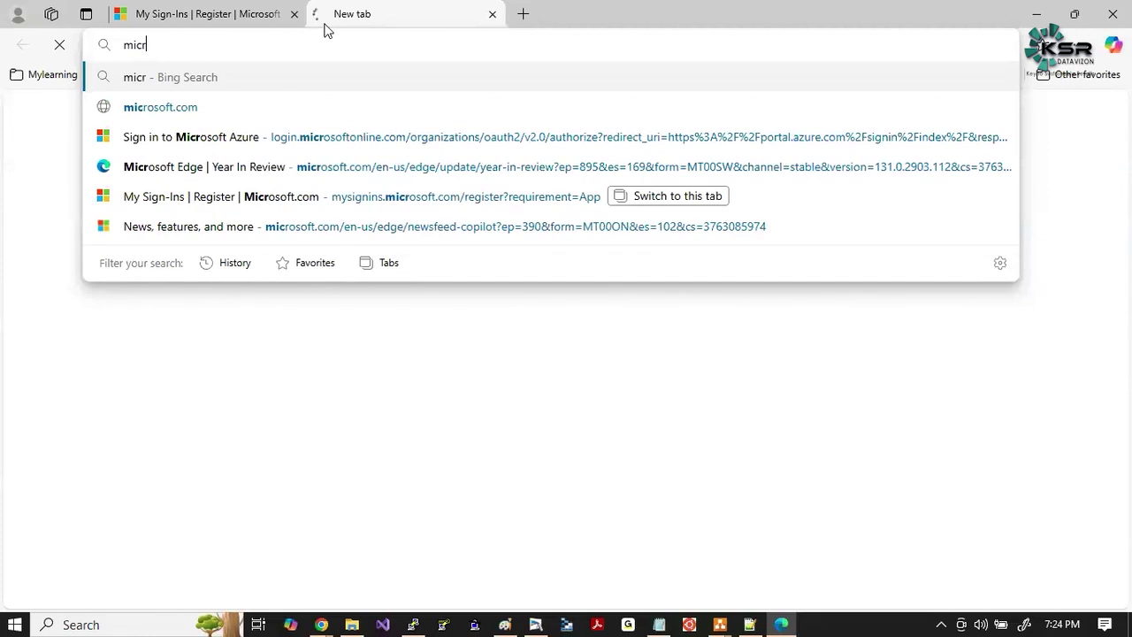
type("osoft authenticator")
key("Return")
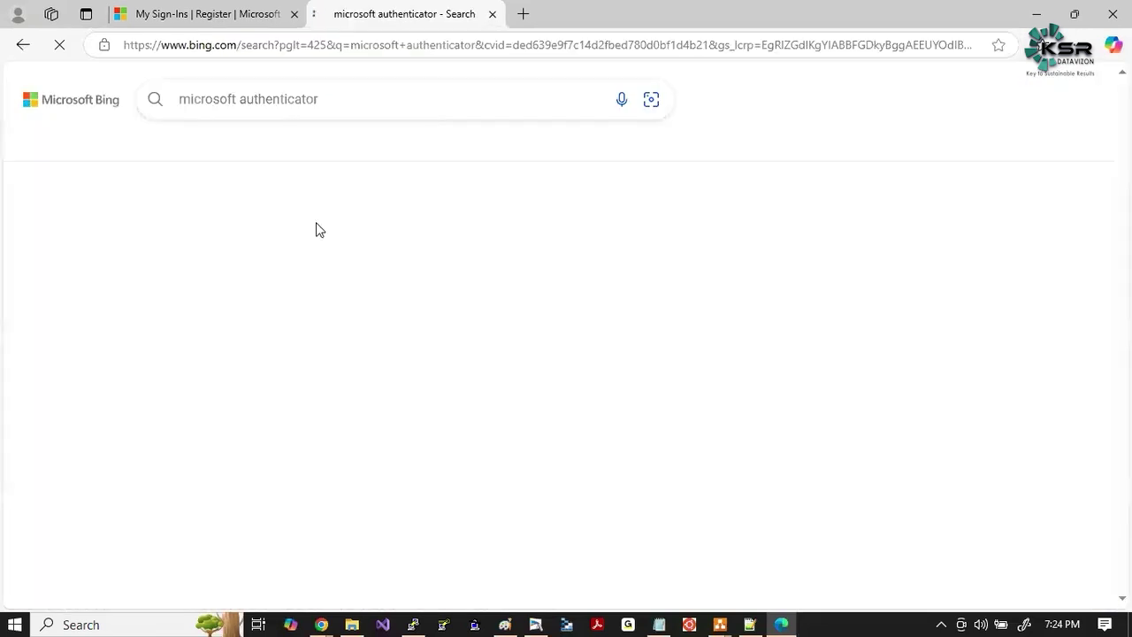
left_click(308, 143)
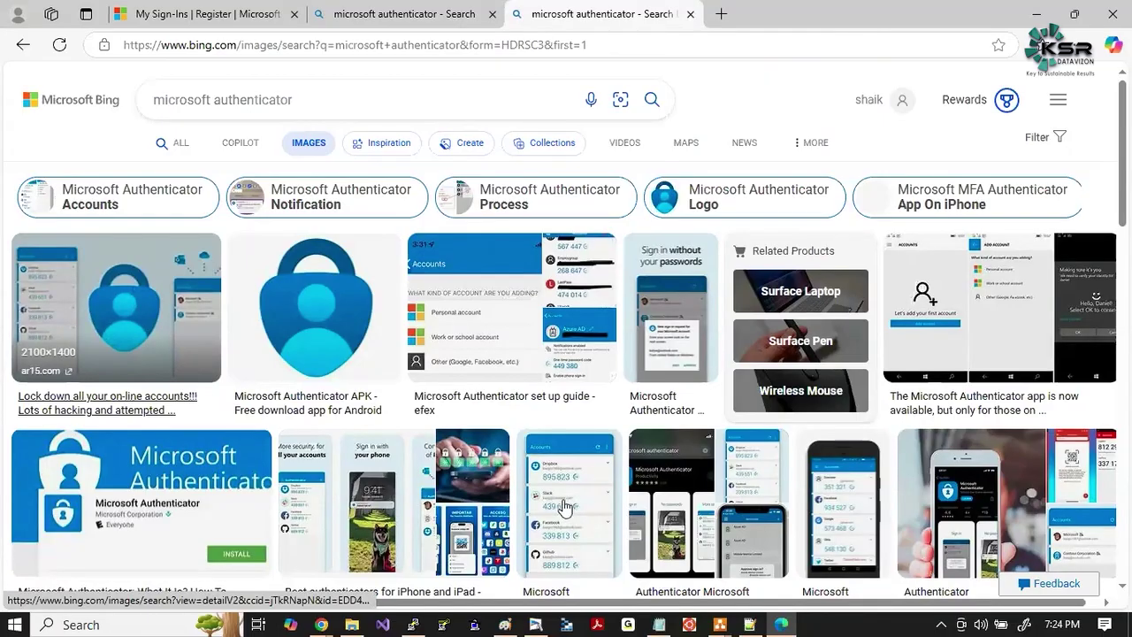
left_click(110, 305)
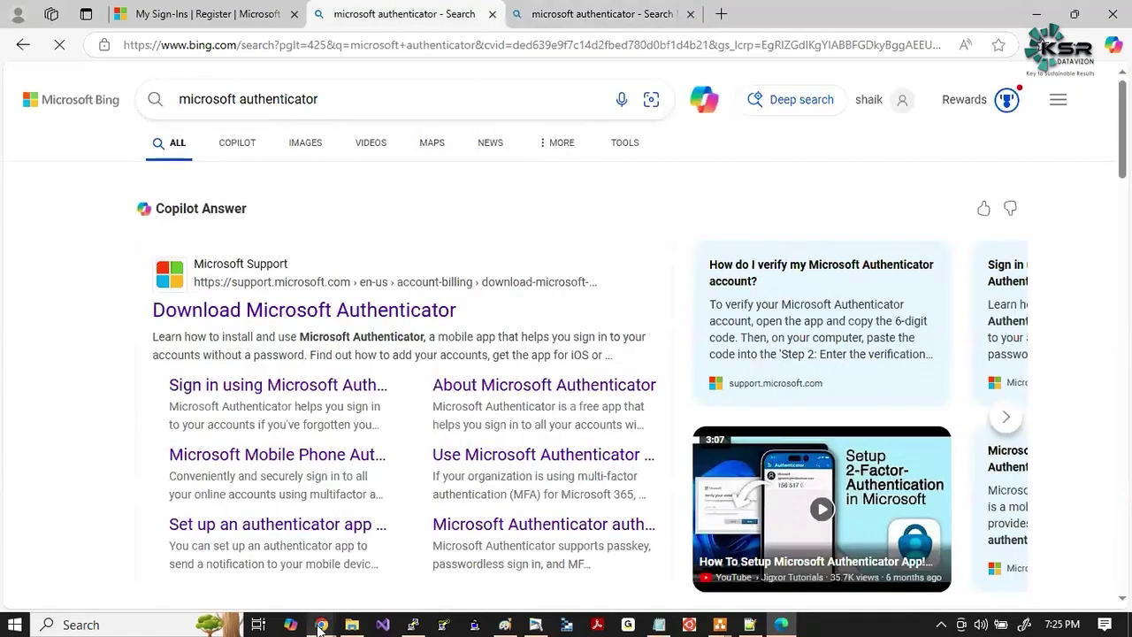
Search Google Images for 'microsoft authenticator' and preview the Air IT screenshot.
mouse_move(321, 625)
left_click(846, 552)
left_click(434, 16)
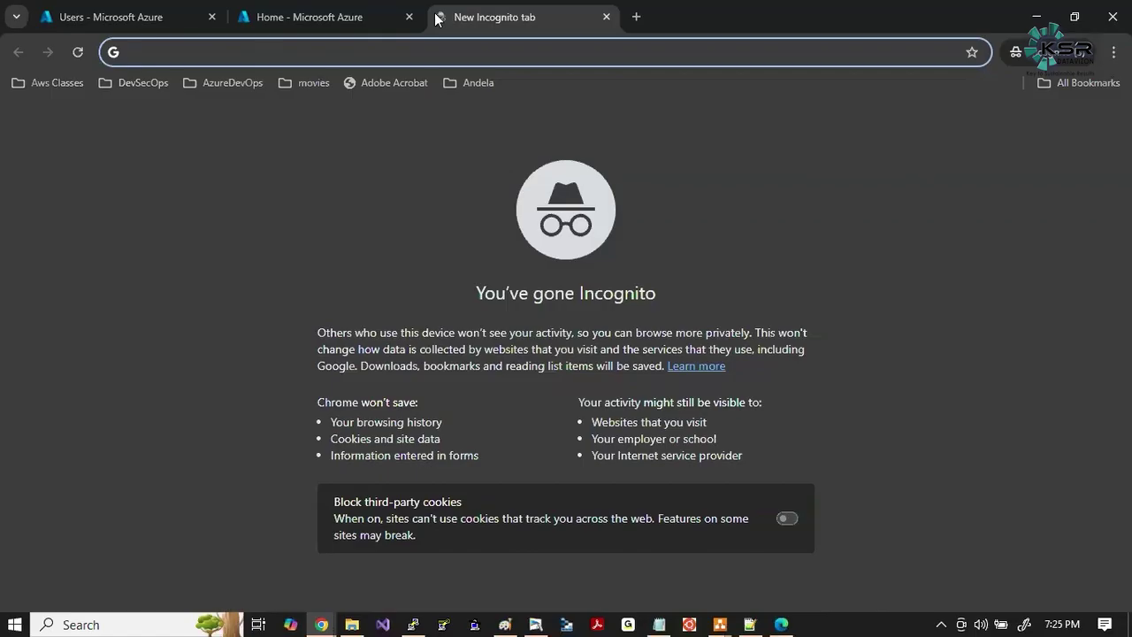
type("microsoft a")
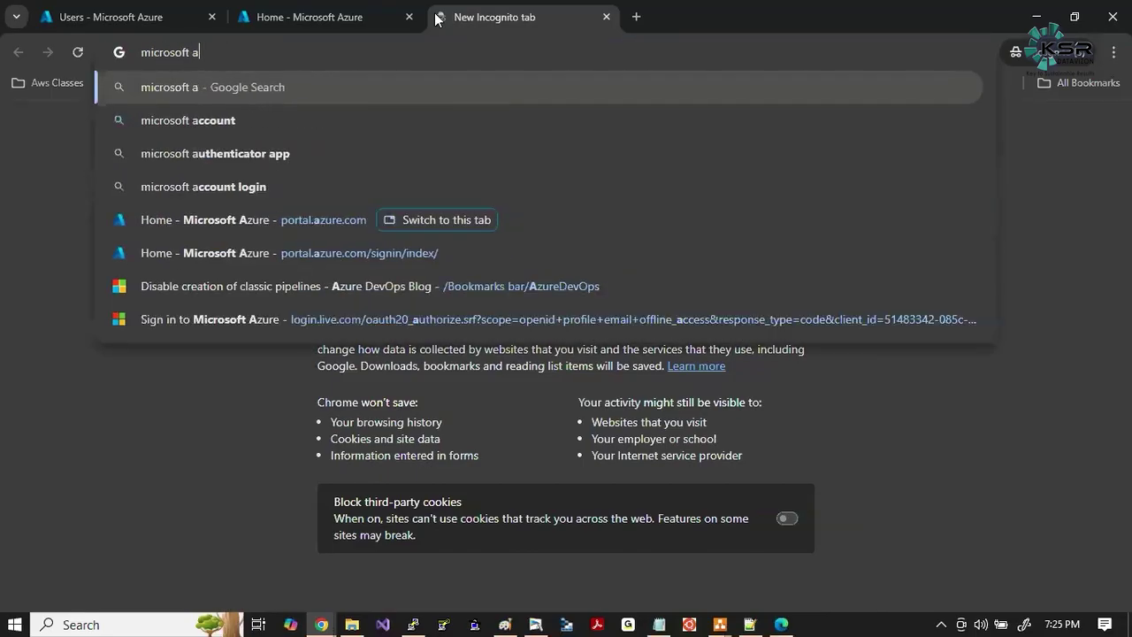
type("uthenticator")
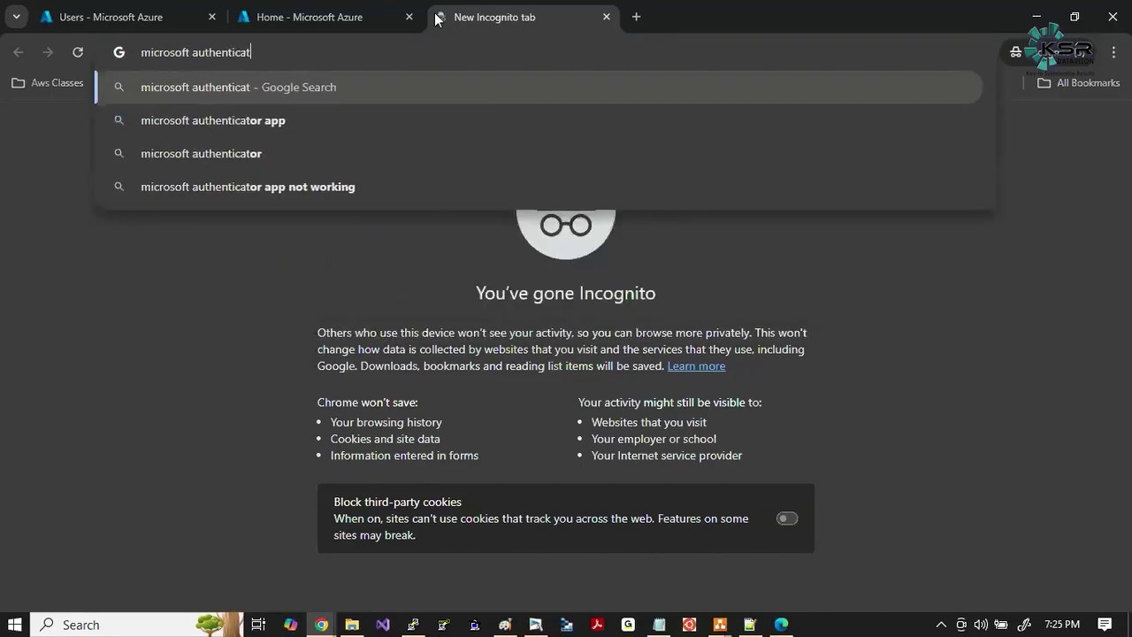
key("Return")
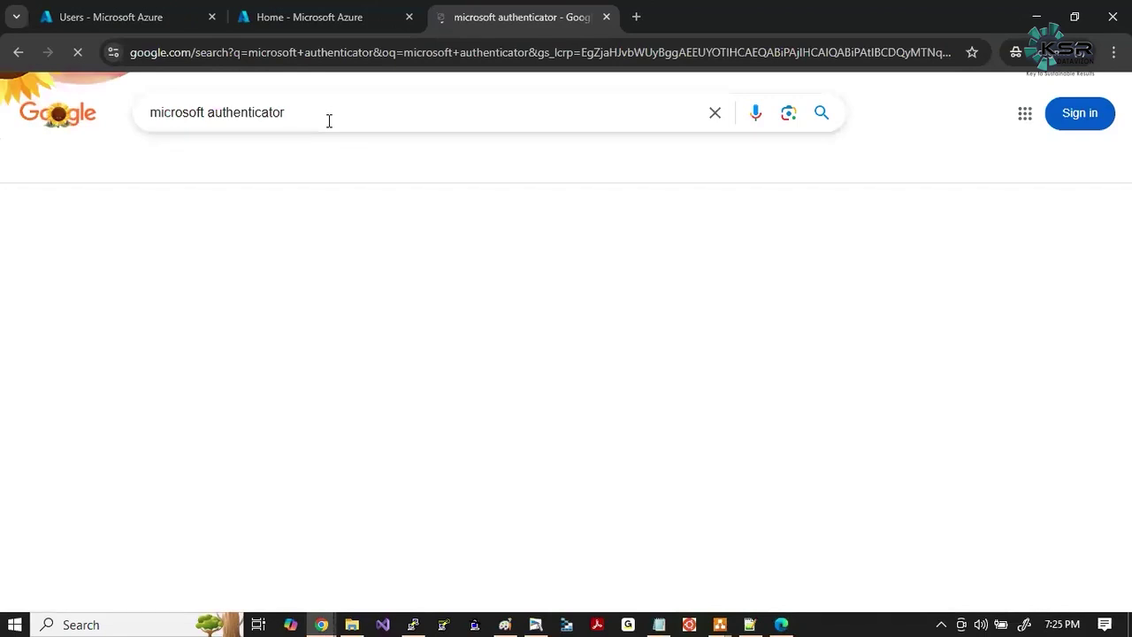
left_click(194, 164)
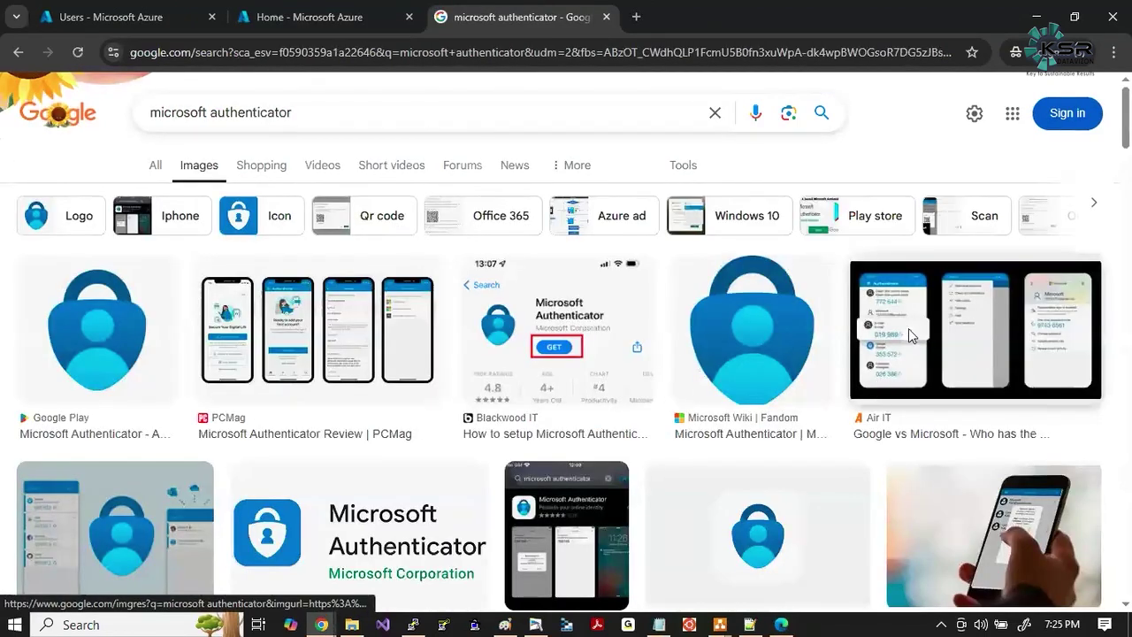
left_click(909, 328)
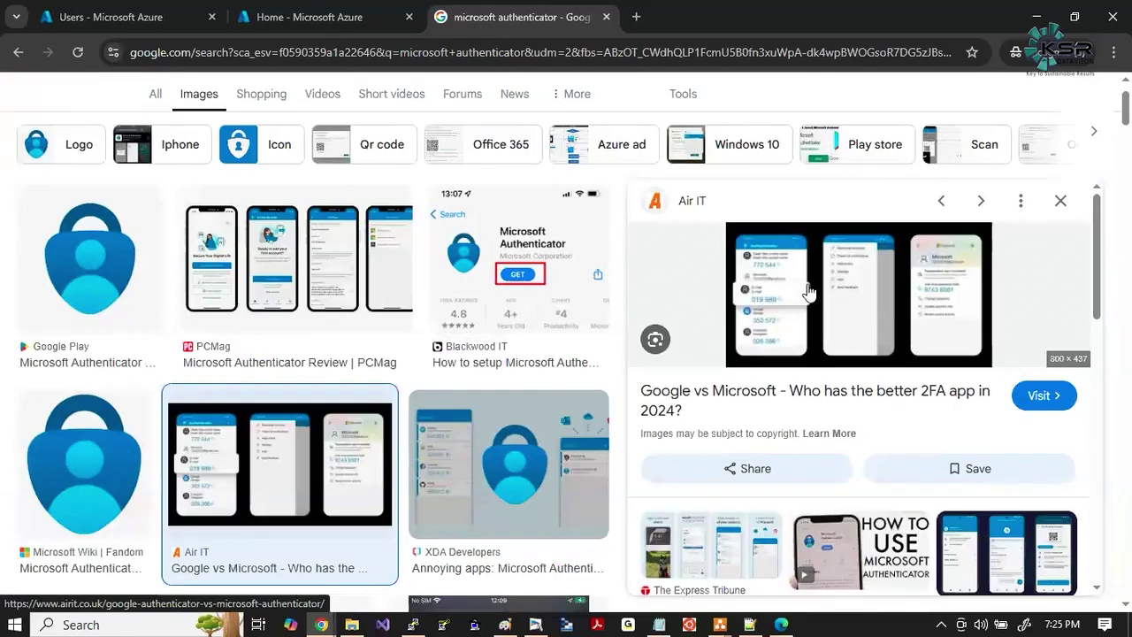
left_click(808, 291)
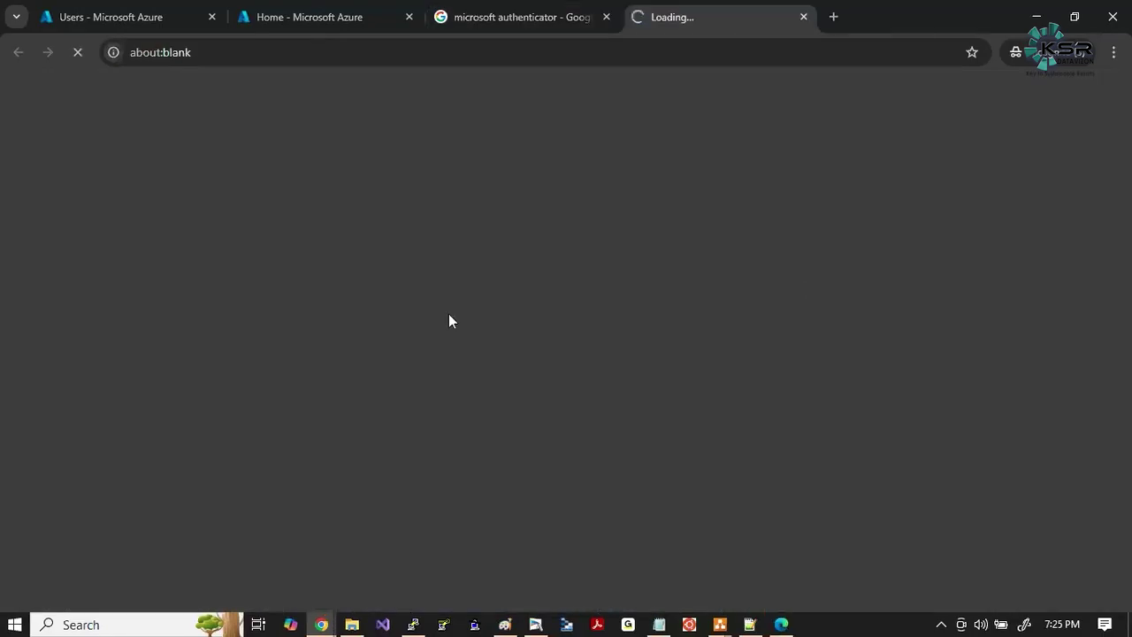
left_click(483, 11)
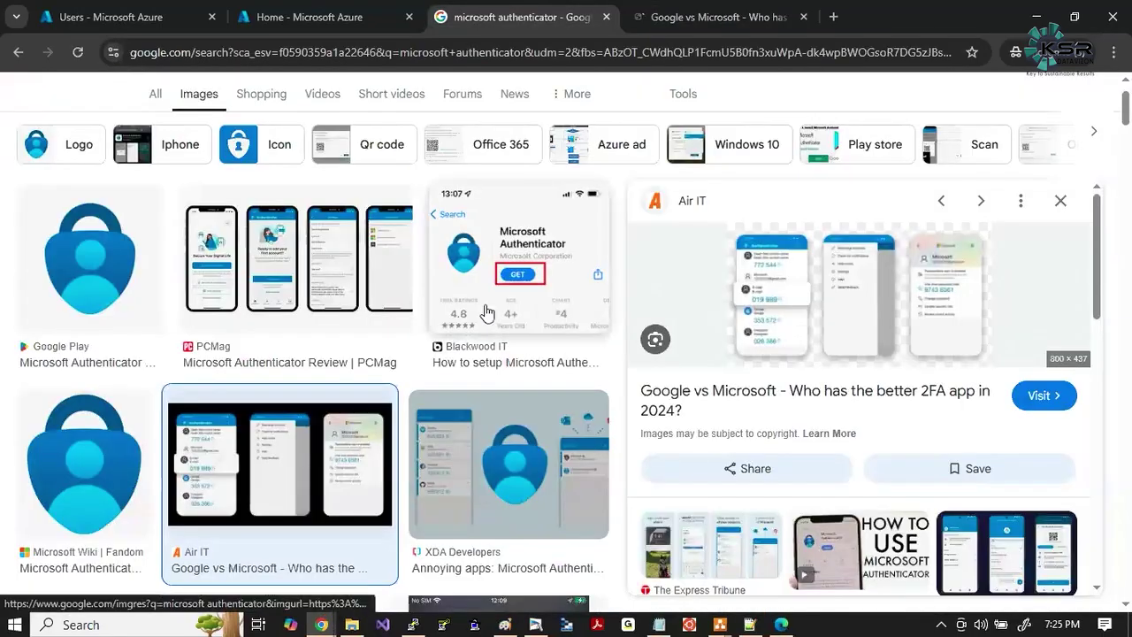
Zoom in, snip the Authenticator screens, and draw a red box around the add-account plus.
key("ctrl+plus")
key("ctrl+plus")
key("ctrl+plus")
key("ctrl+plus")
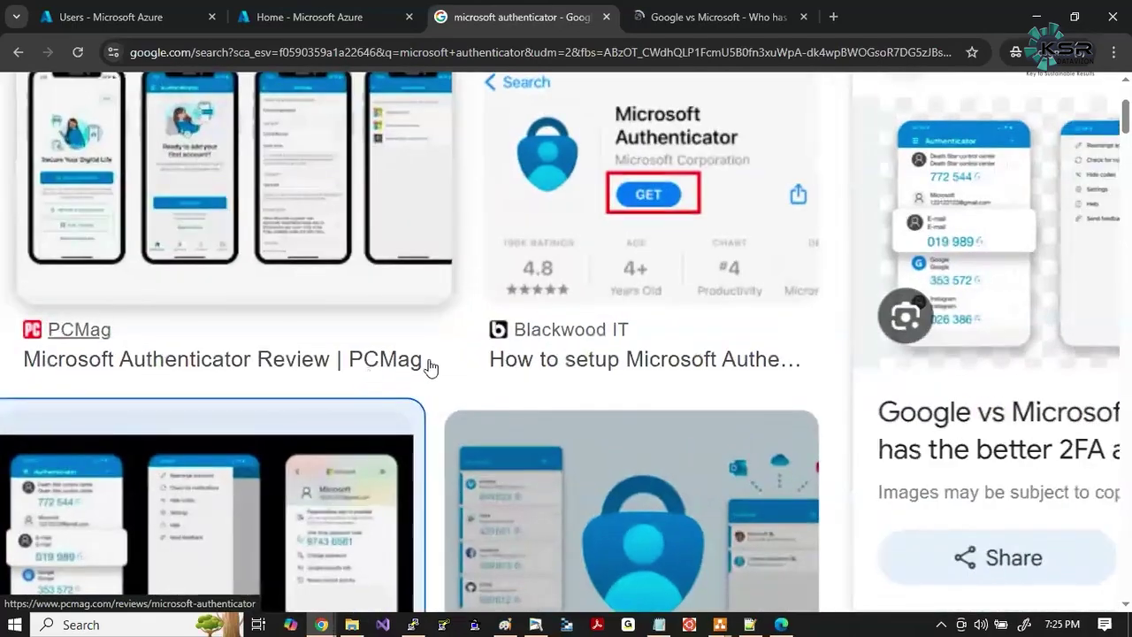
key("ctrl+0")
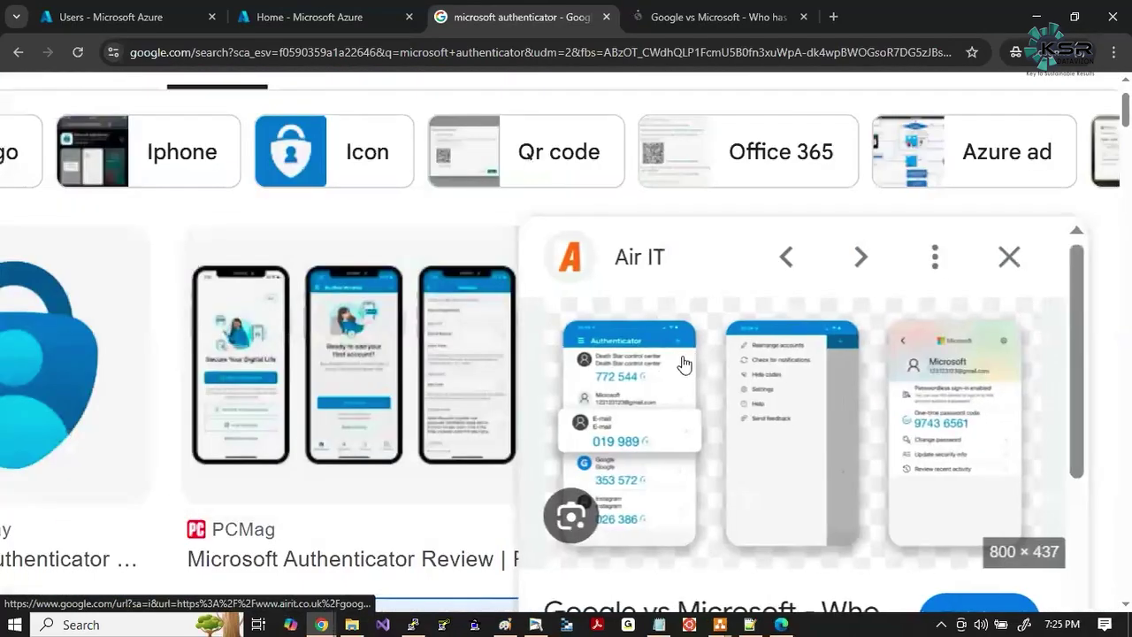
key("ctrl+plus")
key("ctrl+plus")
key("ctrl+plus")
key("ctrl+plus")
key("ctrl+plus")
key("ctrl+plus")
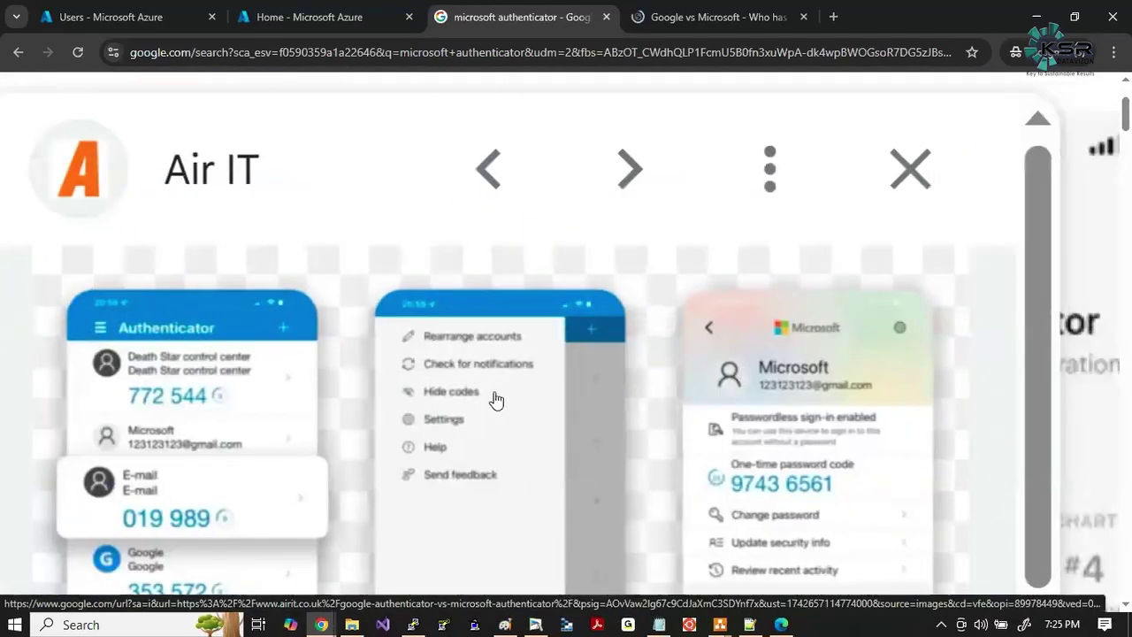
key("super+shift+s")
left_click_drag(41, 271, 558, 481)
left_click(572, 386)
left_click_drag(243, 318, 332, 357)
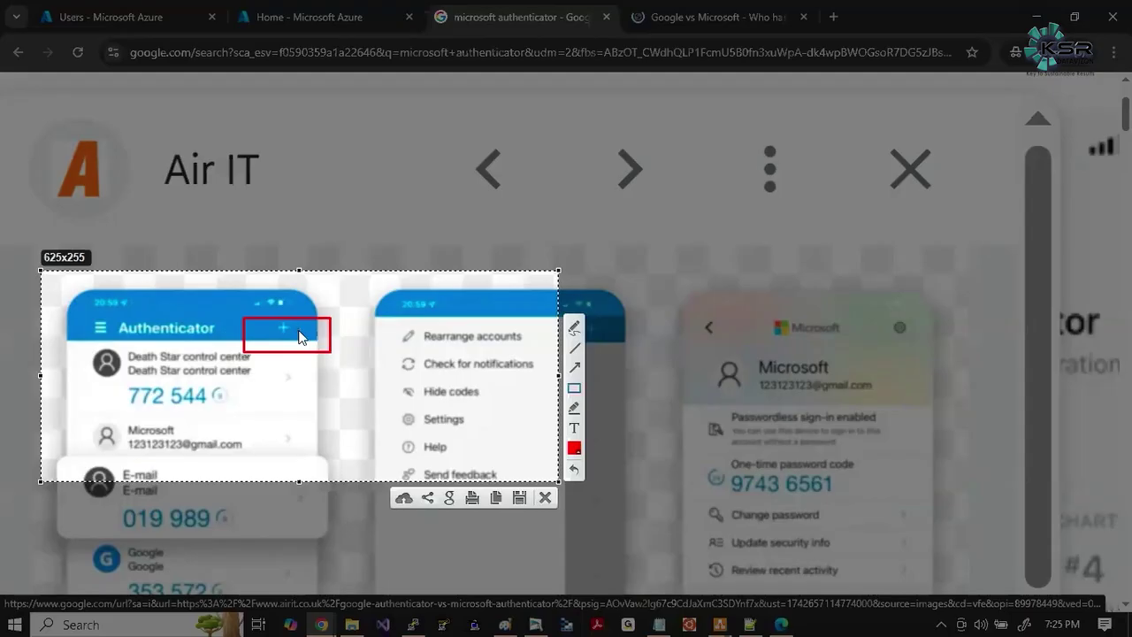
key("ctrl+c")
key("alt+Tab")
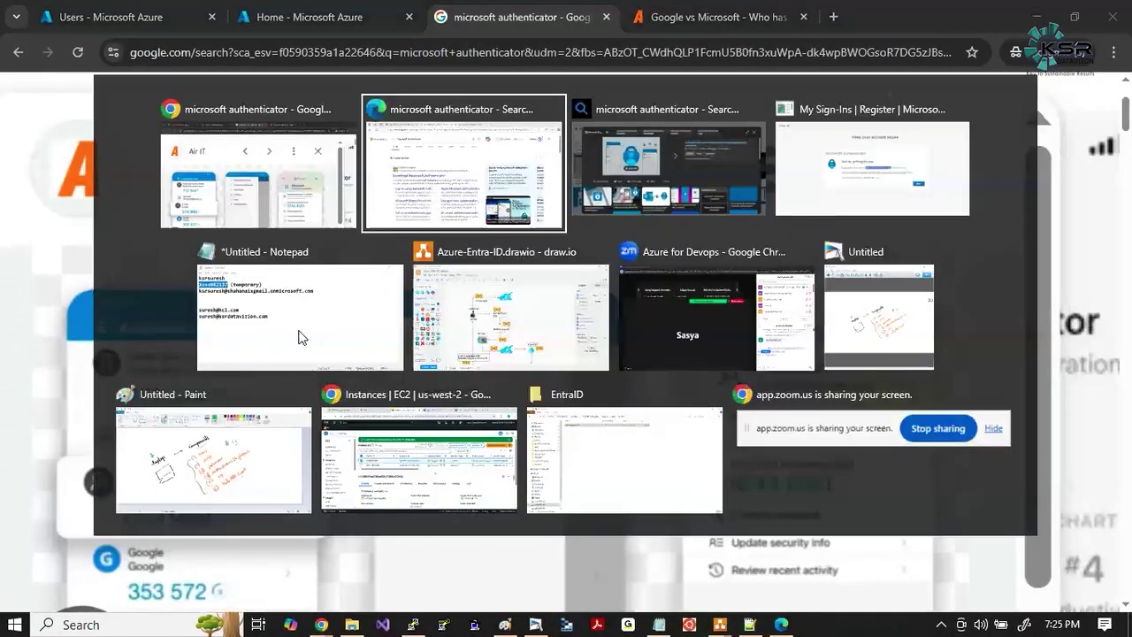
Advance past 'Start by getting the app' and 'Set up your account' to the QR code.
key("Tab")
key("Tab")
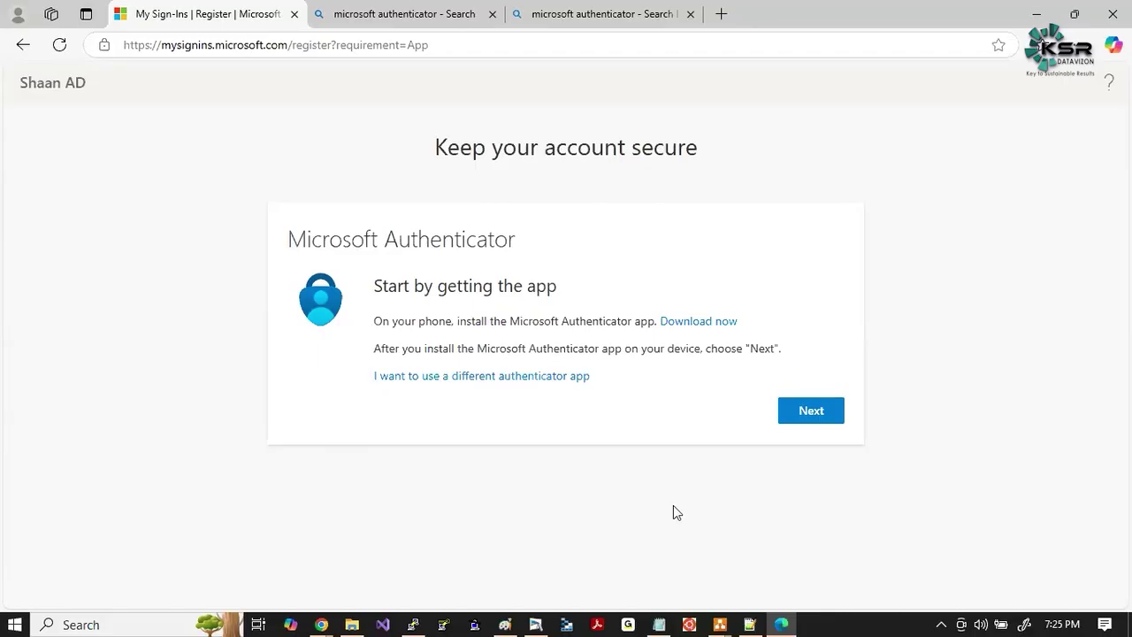
left_click(815, 416)
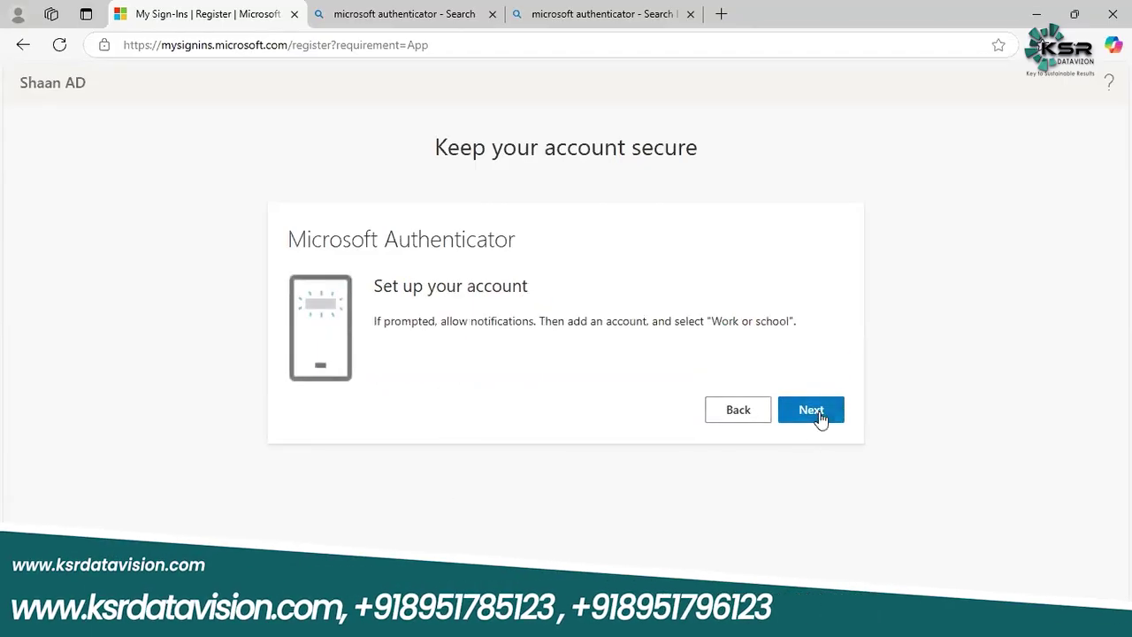
left_click(819, 417)
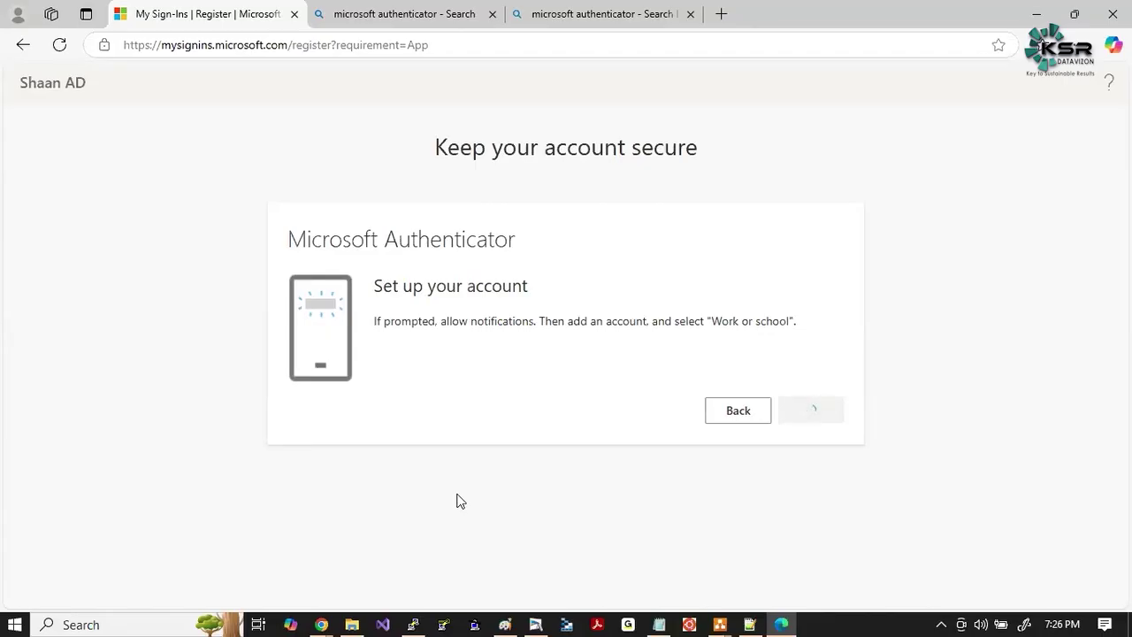
scroll(460, 500, "down", 1)
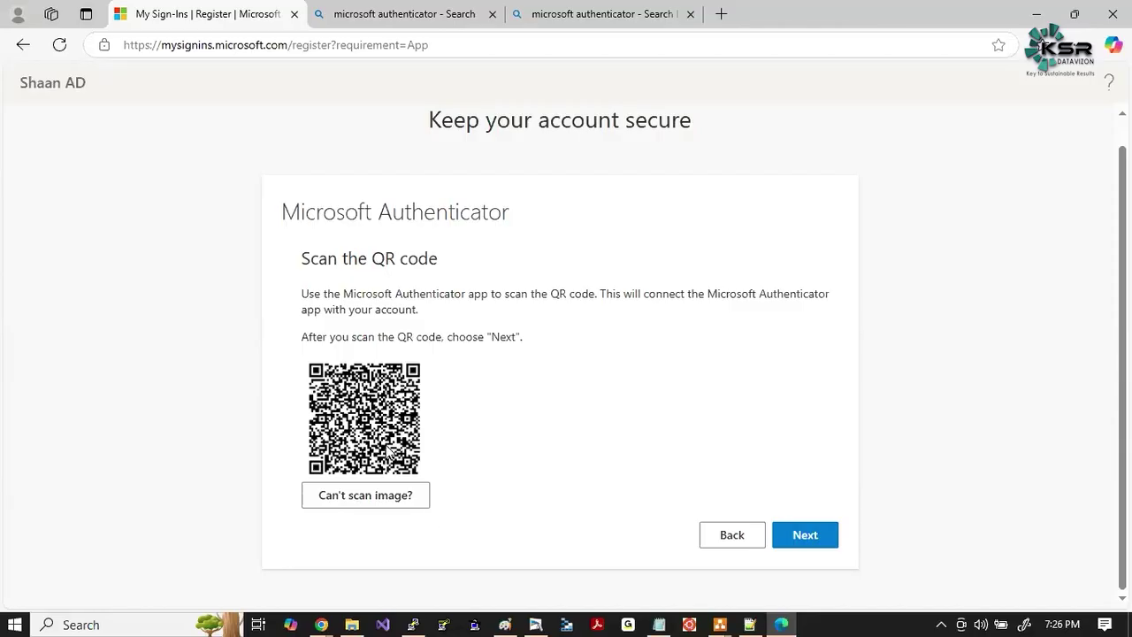
Reveal the manual activation code and URL via 'Can't scan image?' and copy them.
left_click(354, 495)
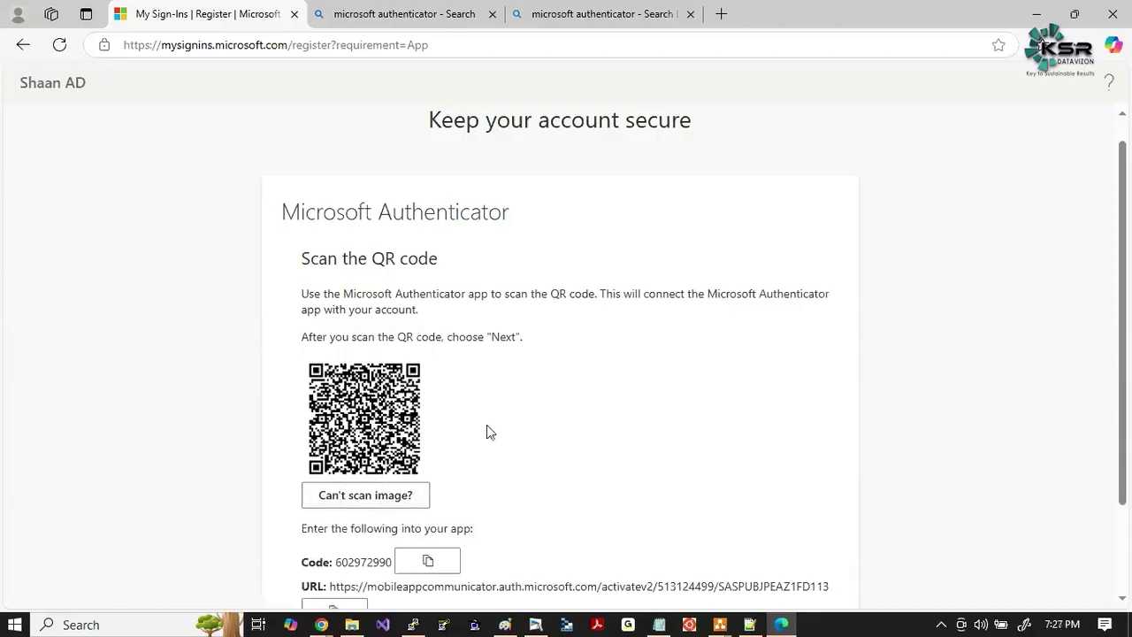
scroll(488, 433, "down", 2)
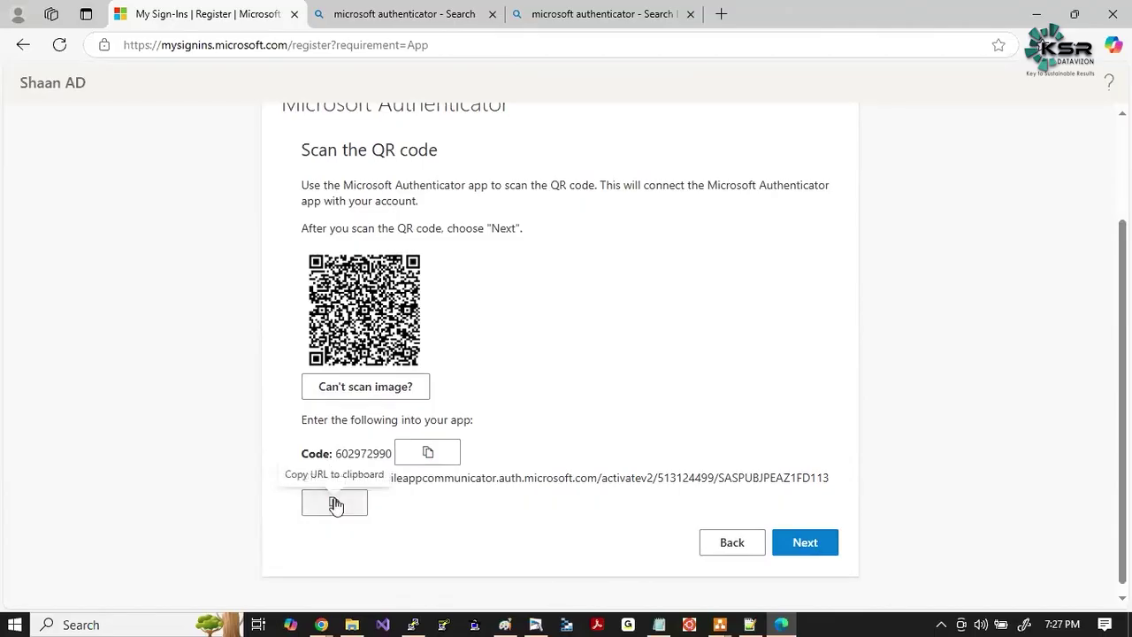
left_click(336, 504)
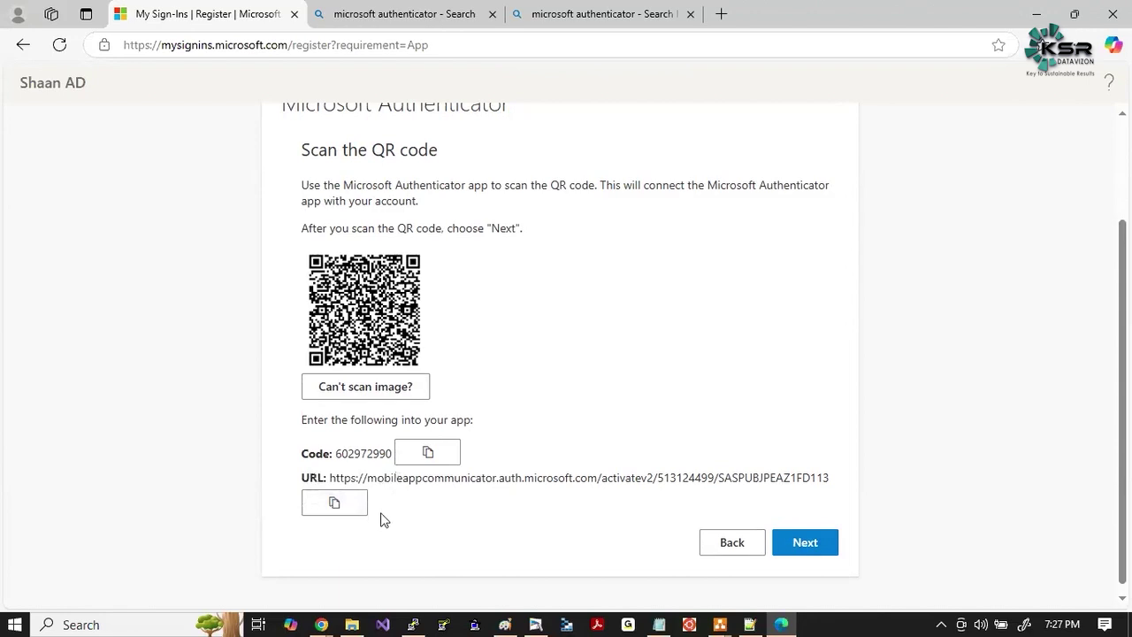
left_click(428, 457)
left_click(334, 503)
Load Gmail in a new Chrome tab and paste the activation code into a new email.
left_click(322, 626)
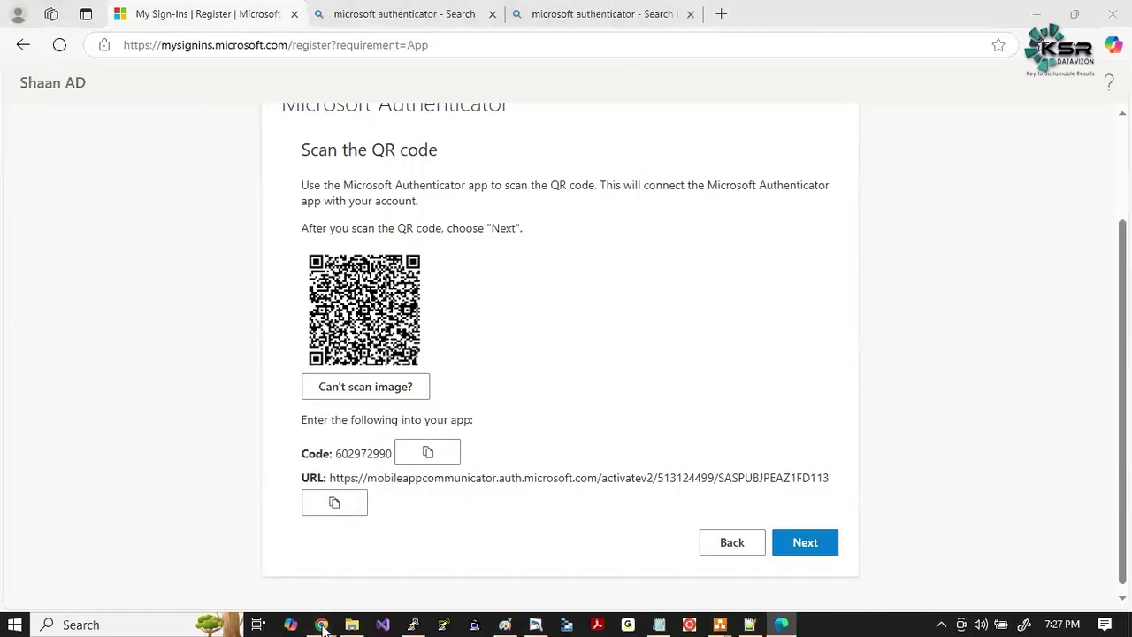
left_click(101, 556)
left_click(962, 17)
type("ma")
key("Return")
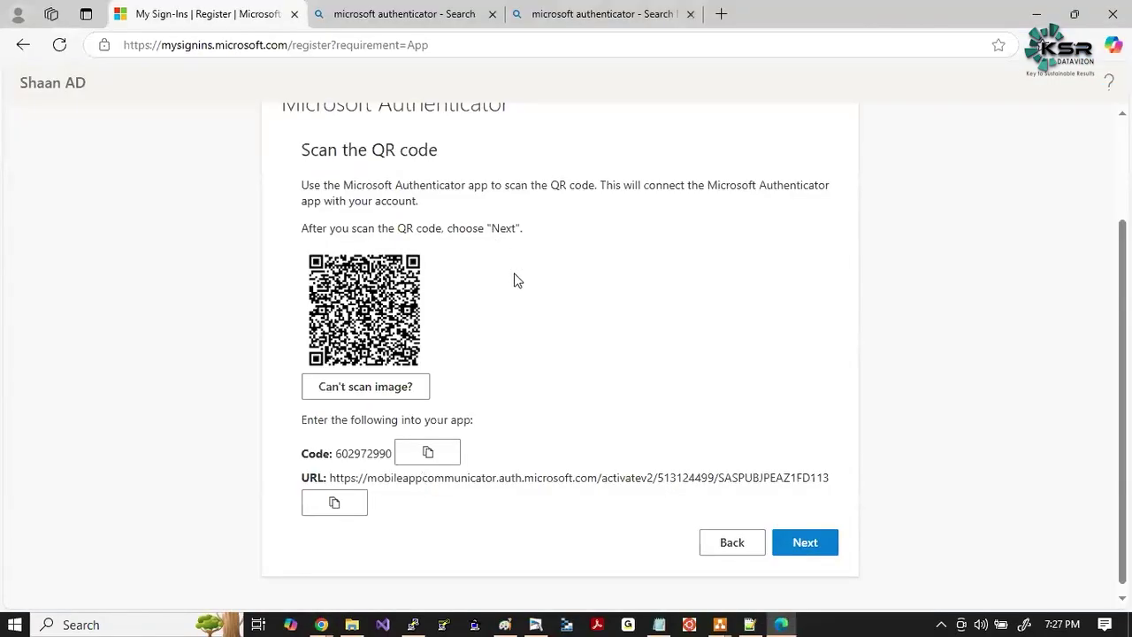
left_click(445, 454)
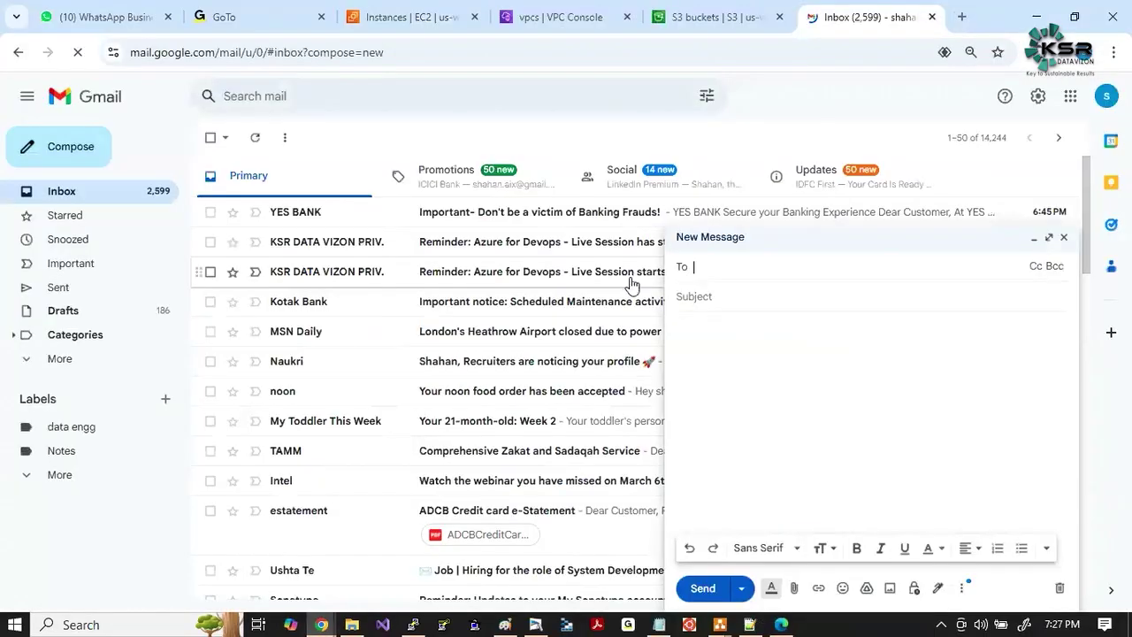
key("ctrl+v")
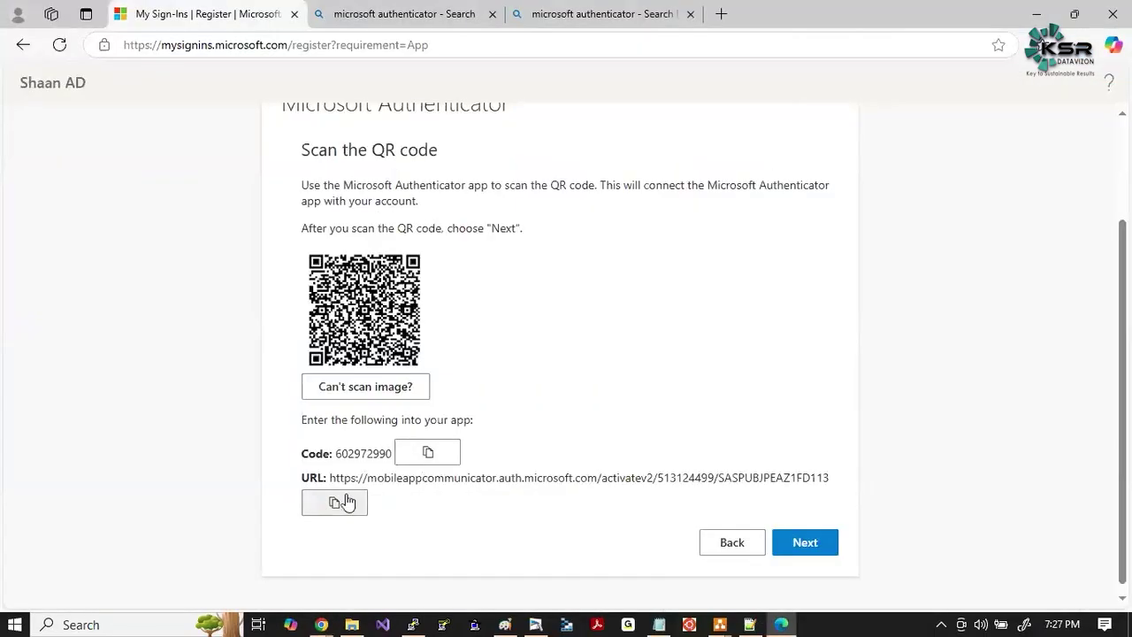
left_click(346, 502)
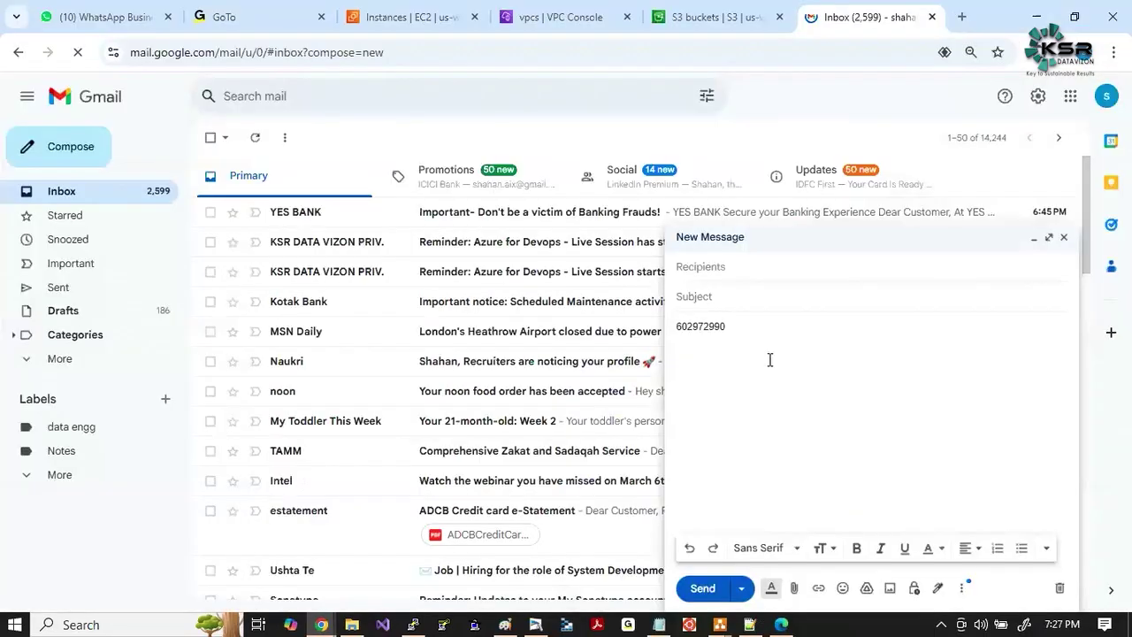
Paste the activation URL, address the email to yourself, and send it.
key("ctrl+v")
left_click(722, 271)
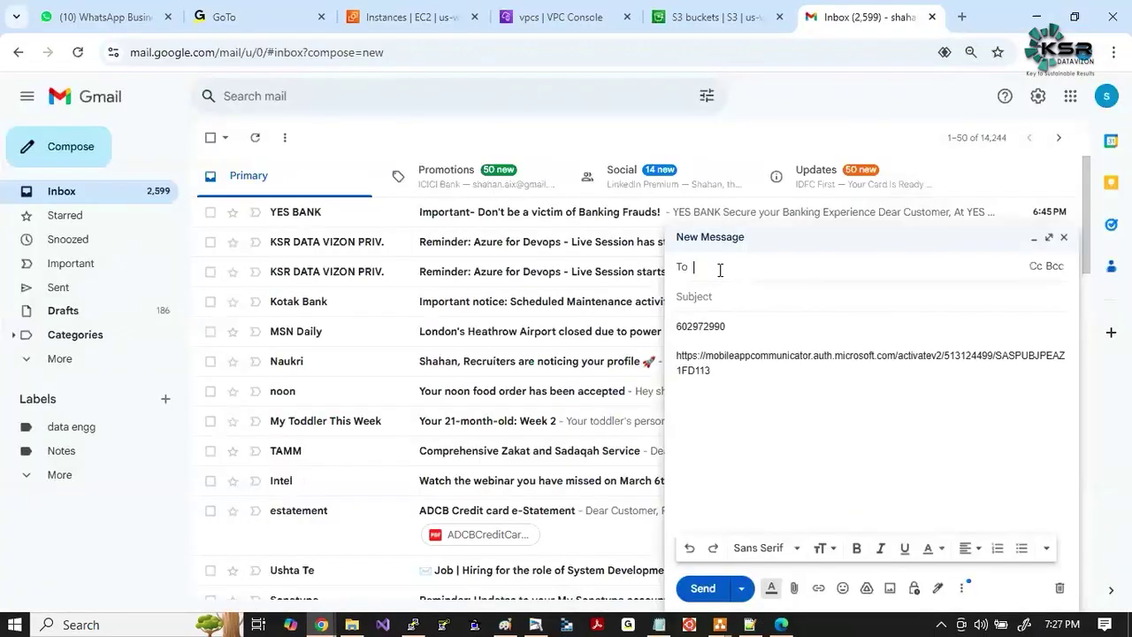
type("shahan")
key("Return")
left_click(748, 359)
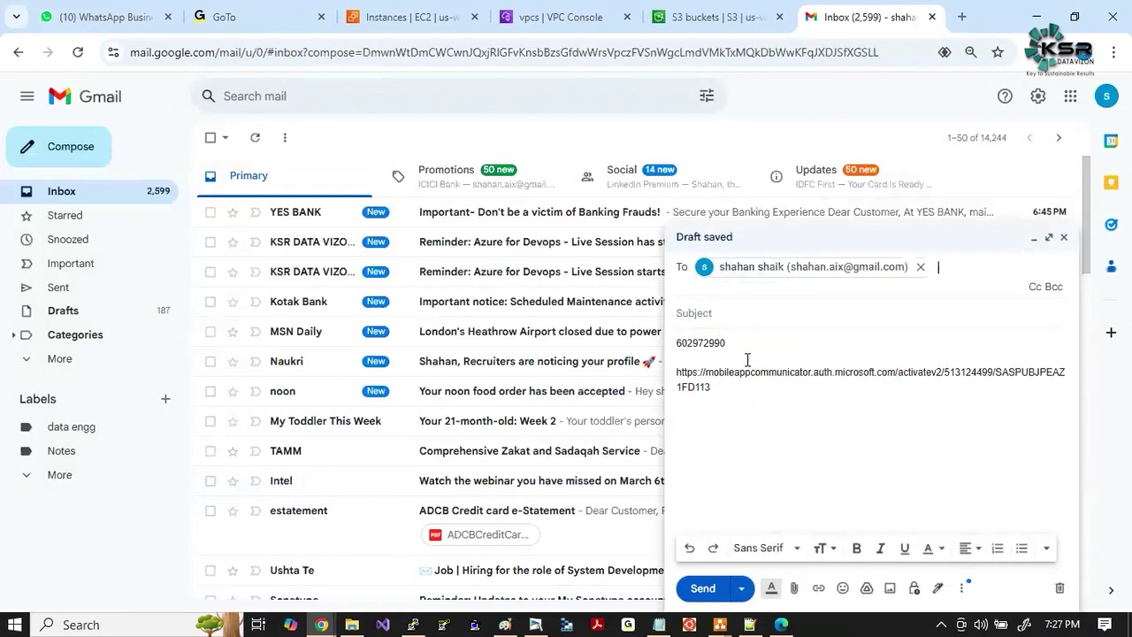
key("ctrl+Return")
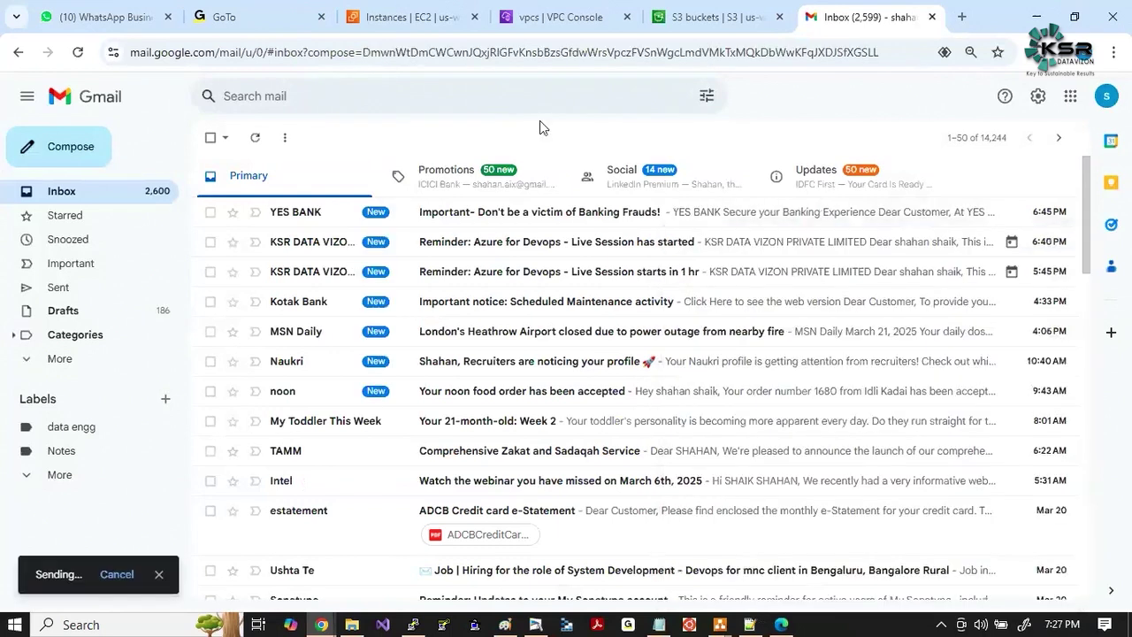
Switch to the S3 tab and add a fresh blank Chrome tab.
left_click(682, 15)
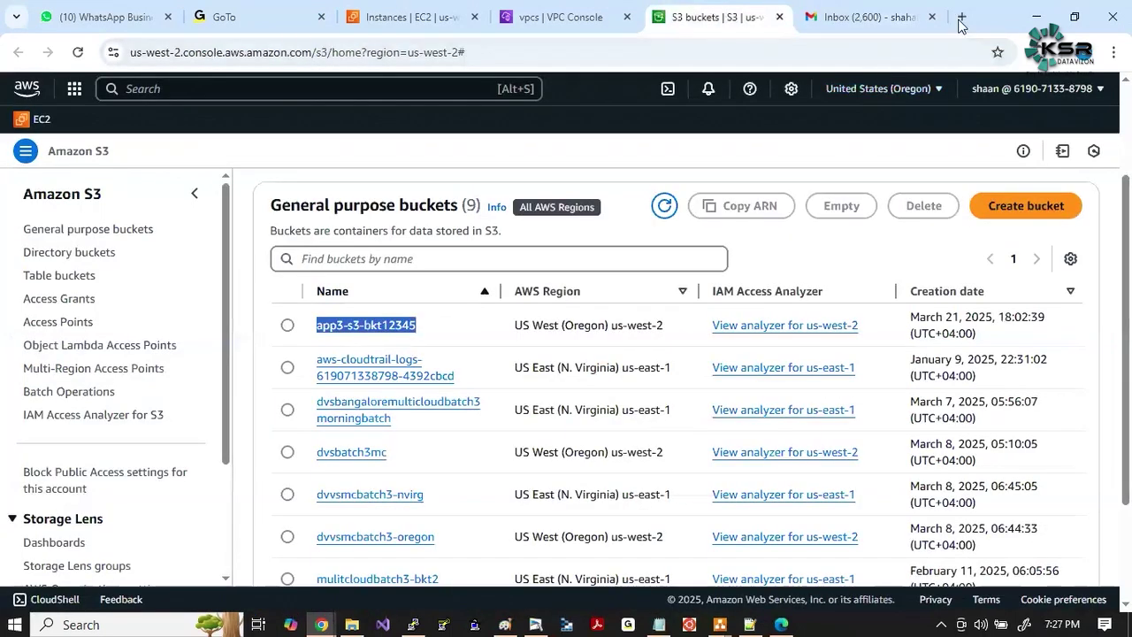
left_click(960, 22)
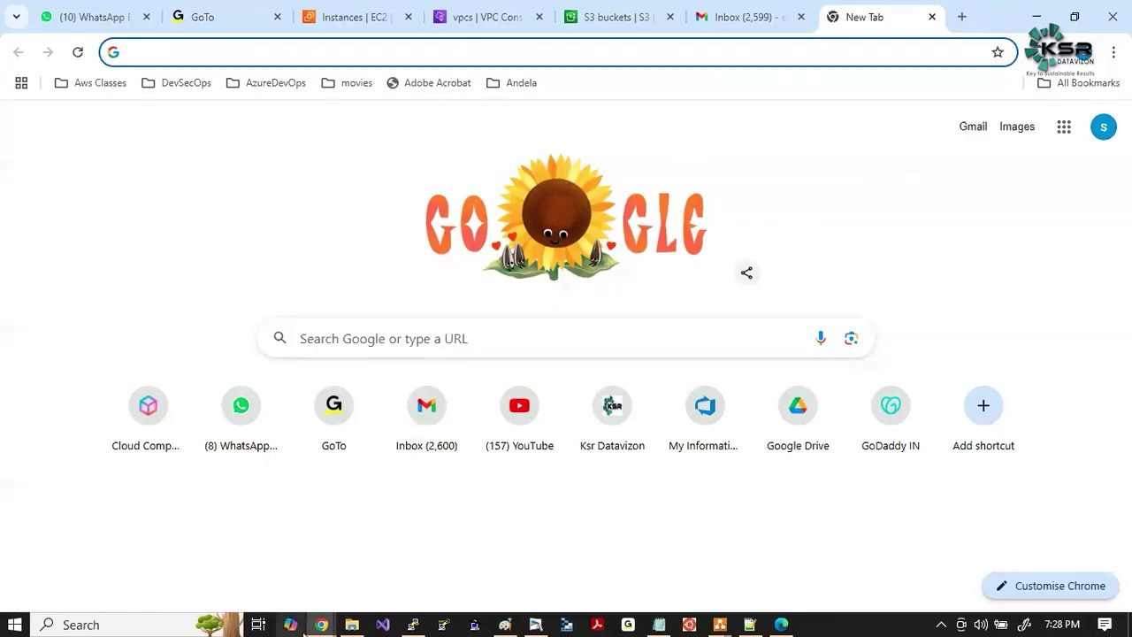
mouse_move(324, 626)
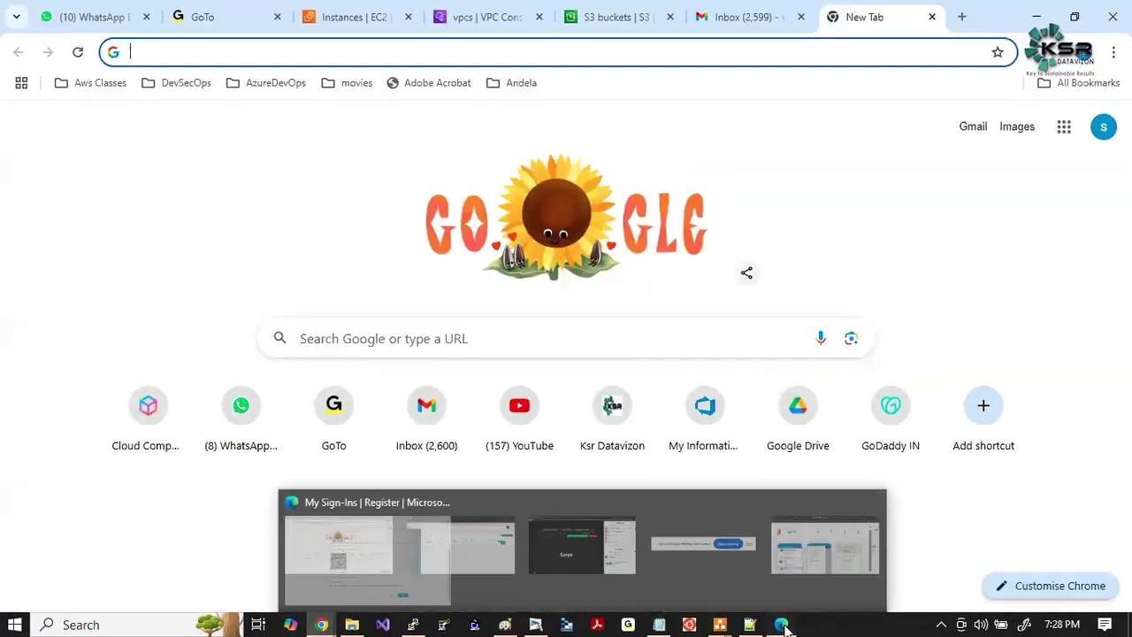
Approve the Authenticator test notification with the displayed number and complete the default sign-in method setup.
left_click(371, 562)
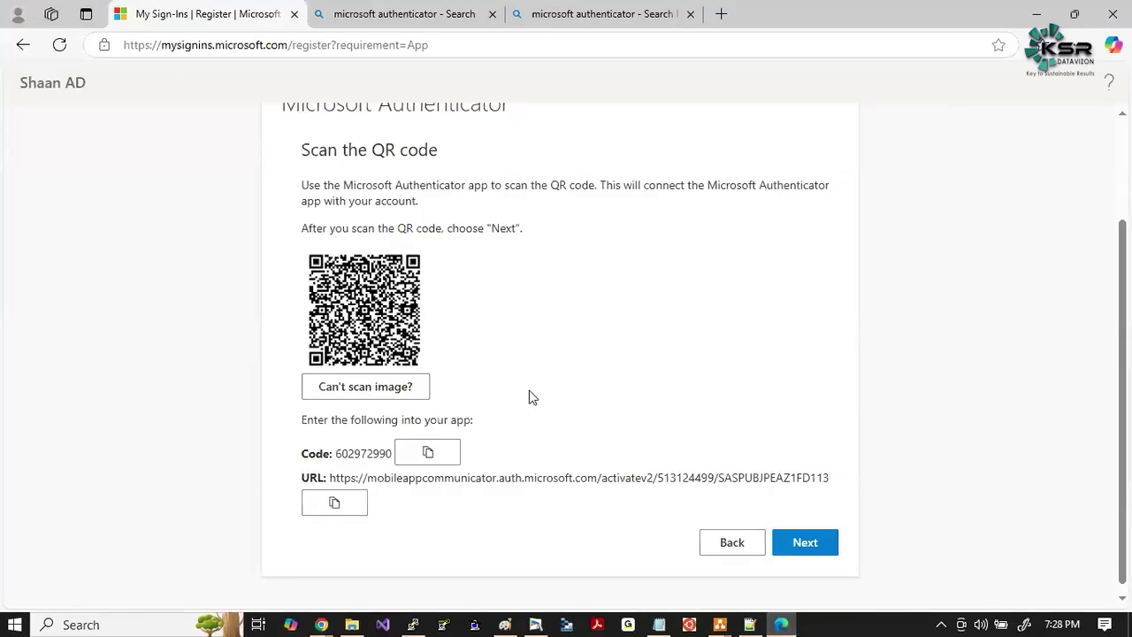
left_click(813, 549)
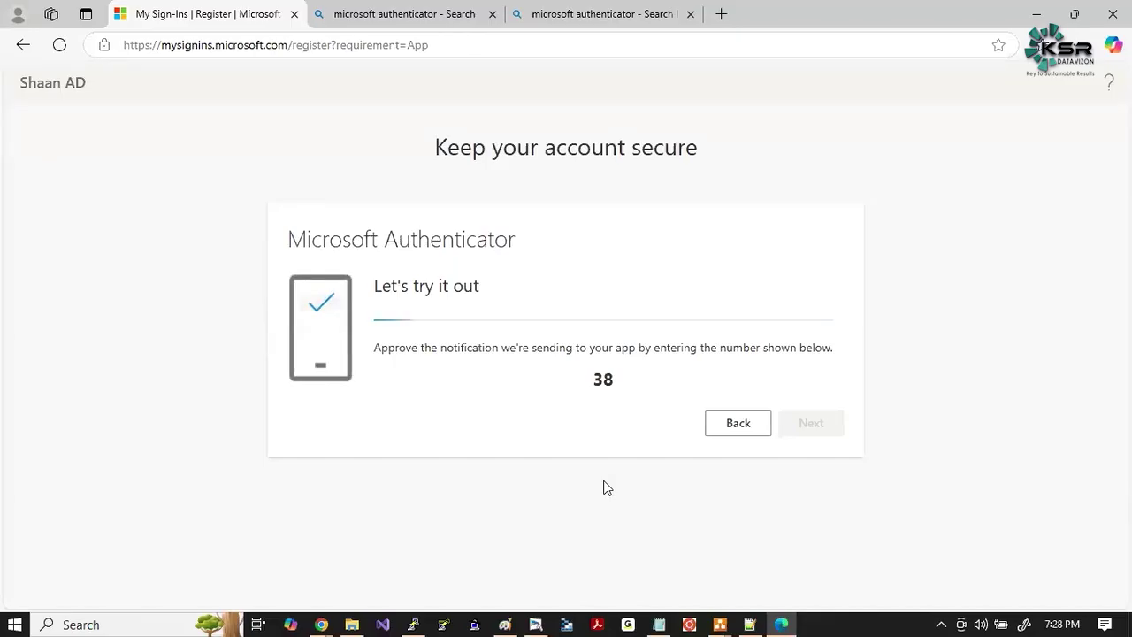
left_click_drag(597, 379, 640, 384)
left_click(606, 399)
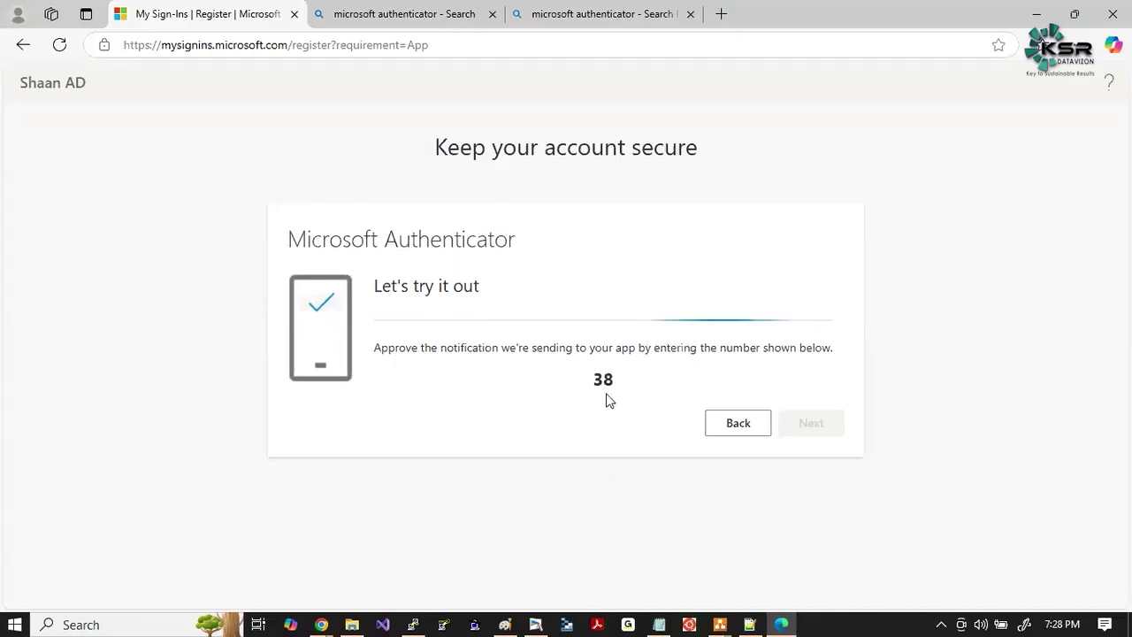
left_click_drag(599, 381, 619, 383)
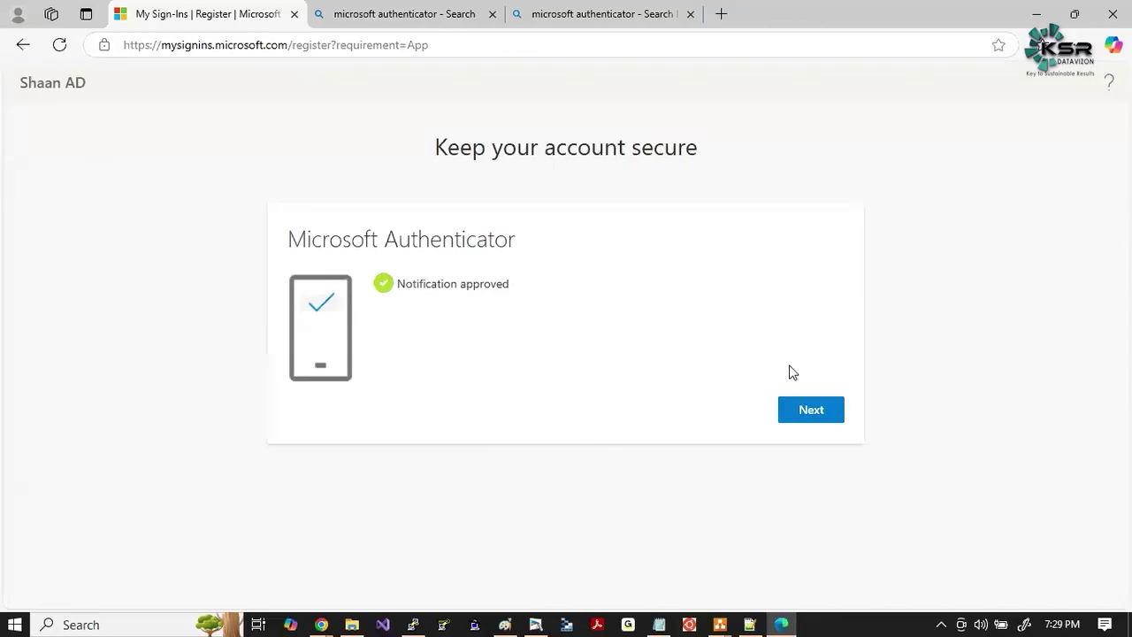
left_click(822, 416)
left_click(826, 397)
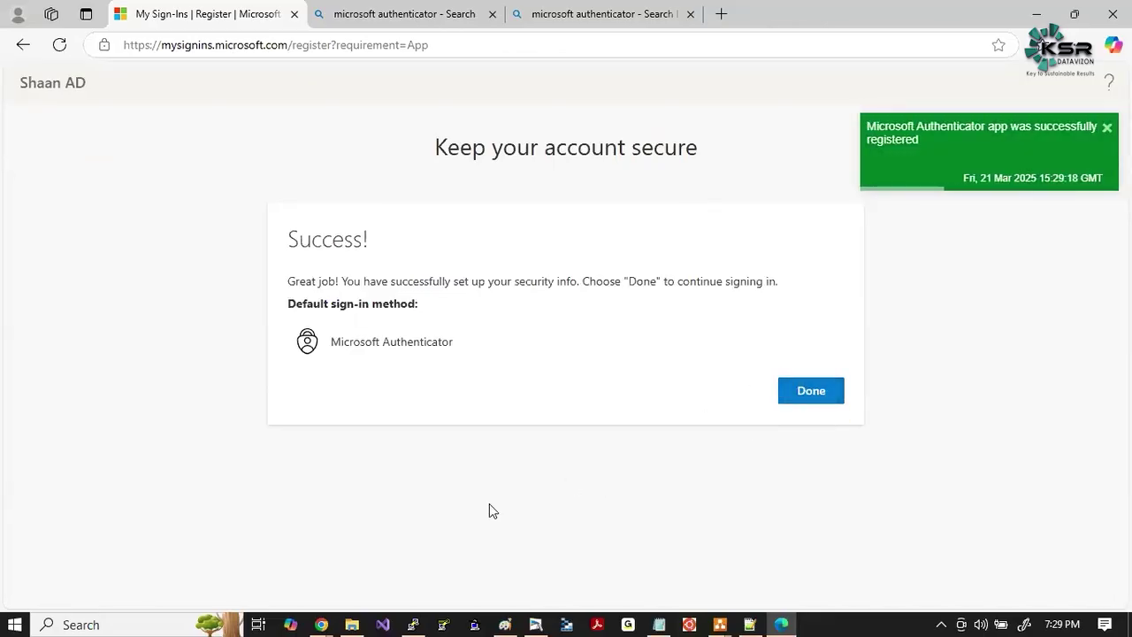
left_click(802, 404)
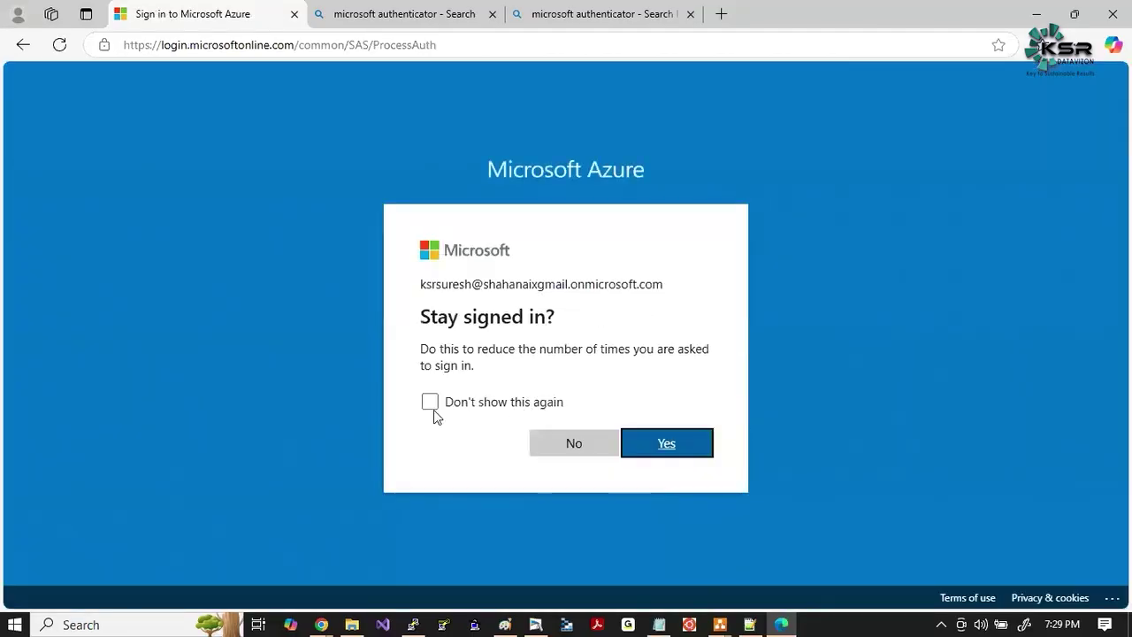
Stay signed in to Azure without future prompts, and snip the portal's account area with the account name boxed in red.
left_click(430, 404)
left_click(667, 449)
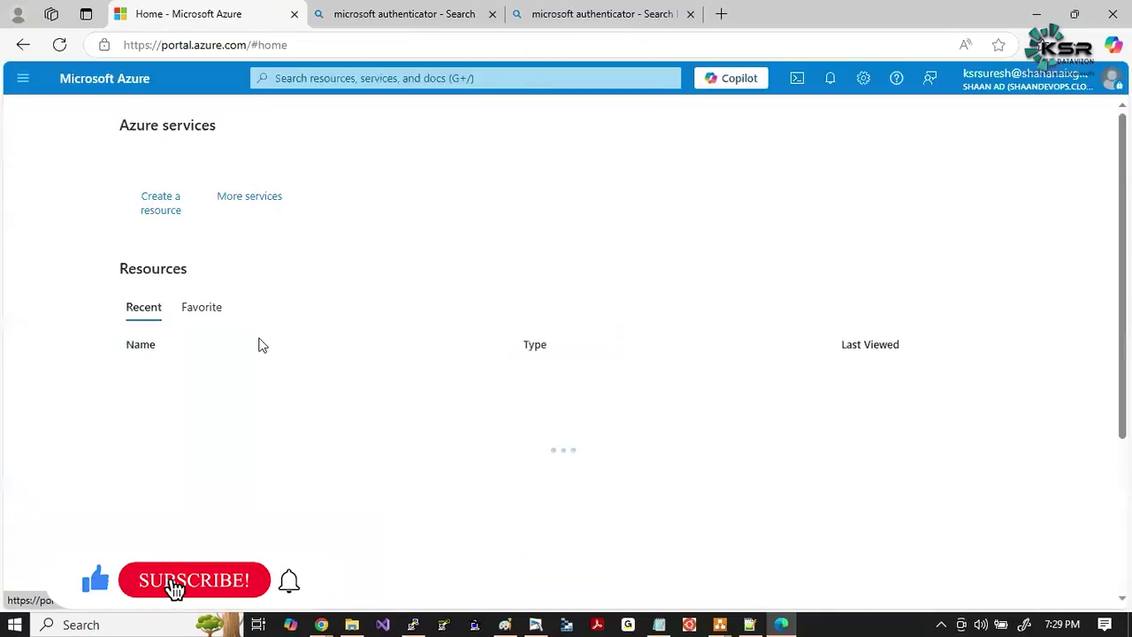
key("super+shift+s")
left_click_drag(684, 50, 1125, 260)
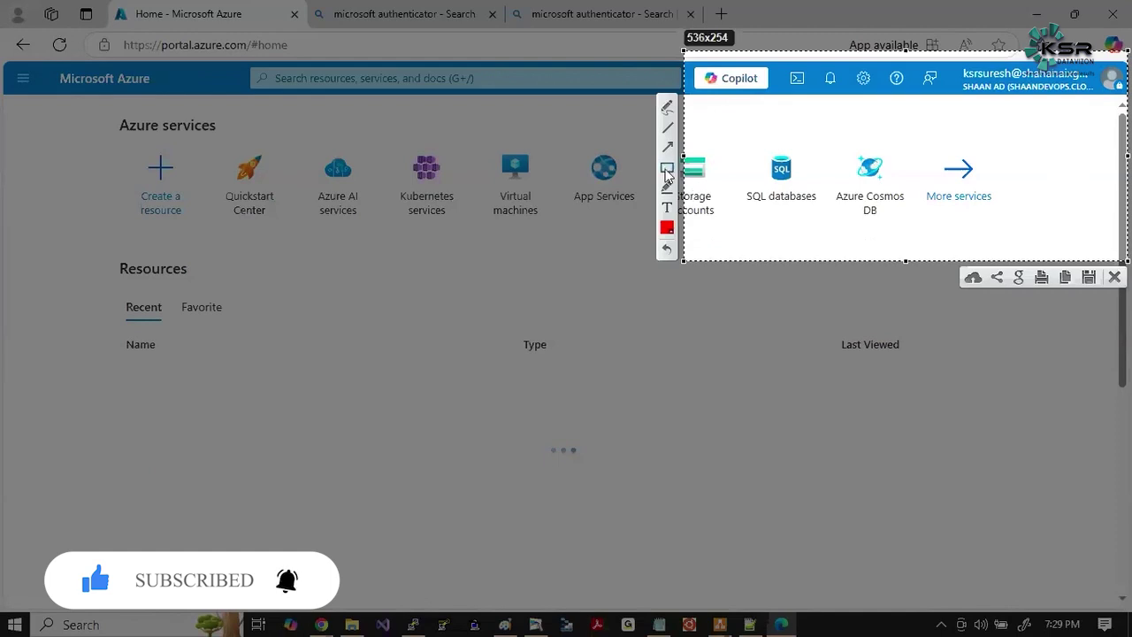
left_click_drag(955, 59, 1093, 110)
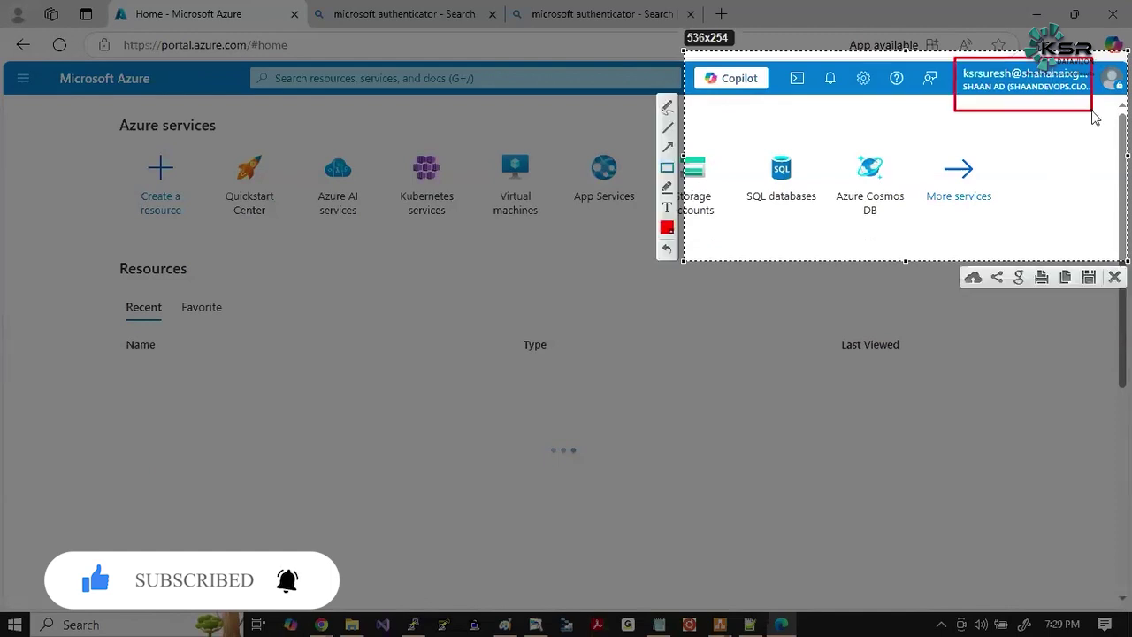
key("ctrl+c")
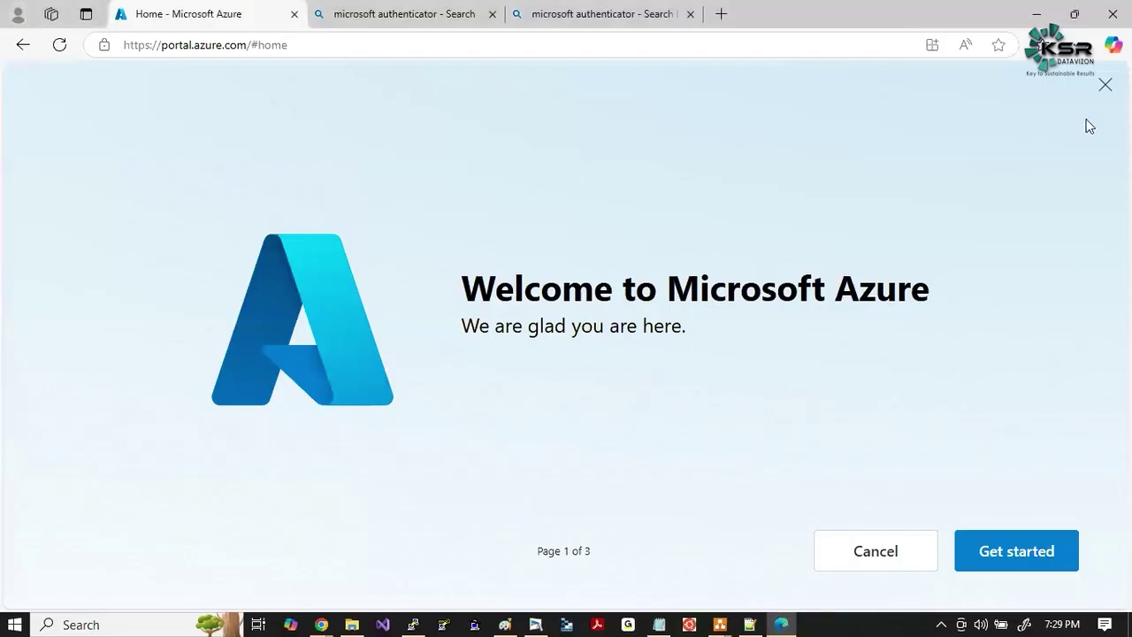
Skip the Azure welcome questions, start the portal tour, and dismiss its popups.
left_click(1014, 558)
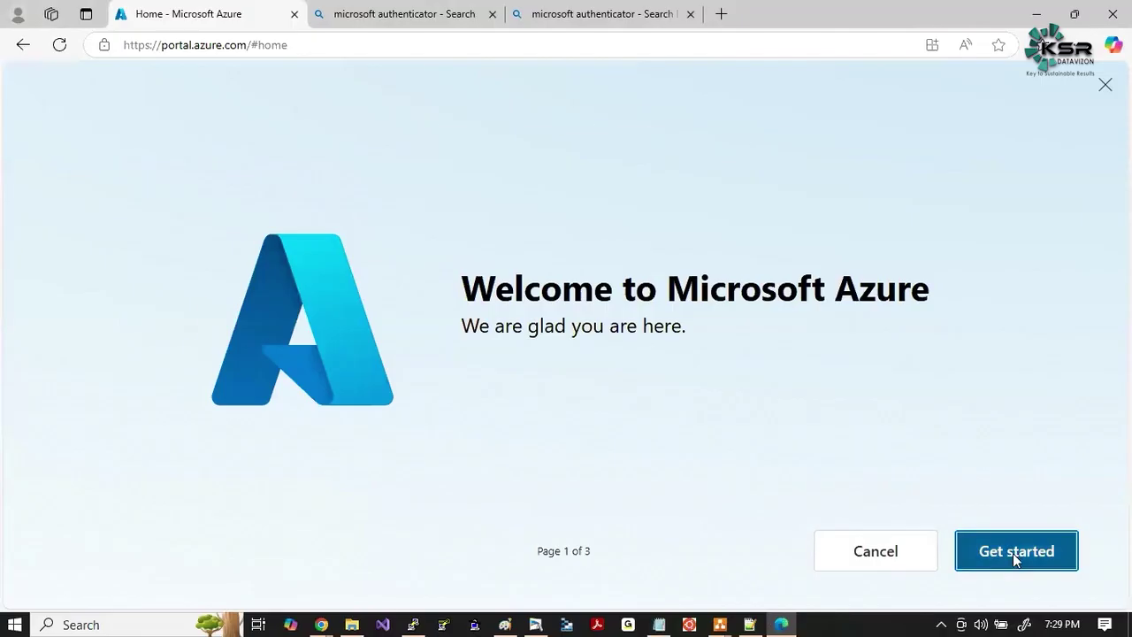
left_click(891, 553)
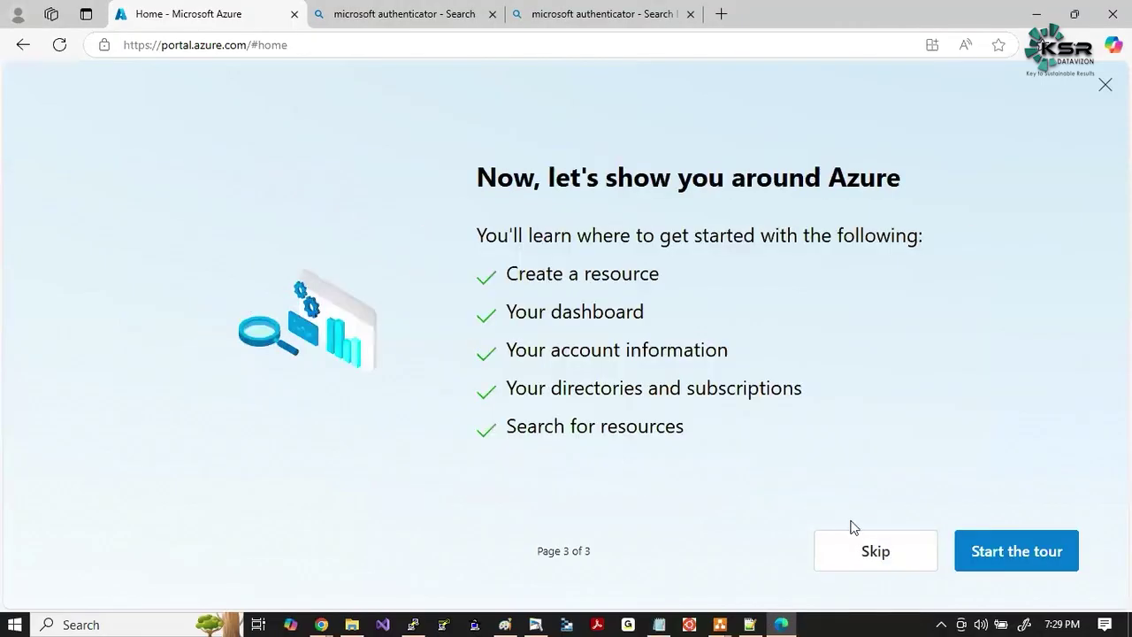
left_click(999, 567)
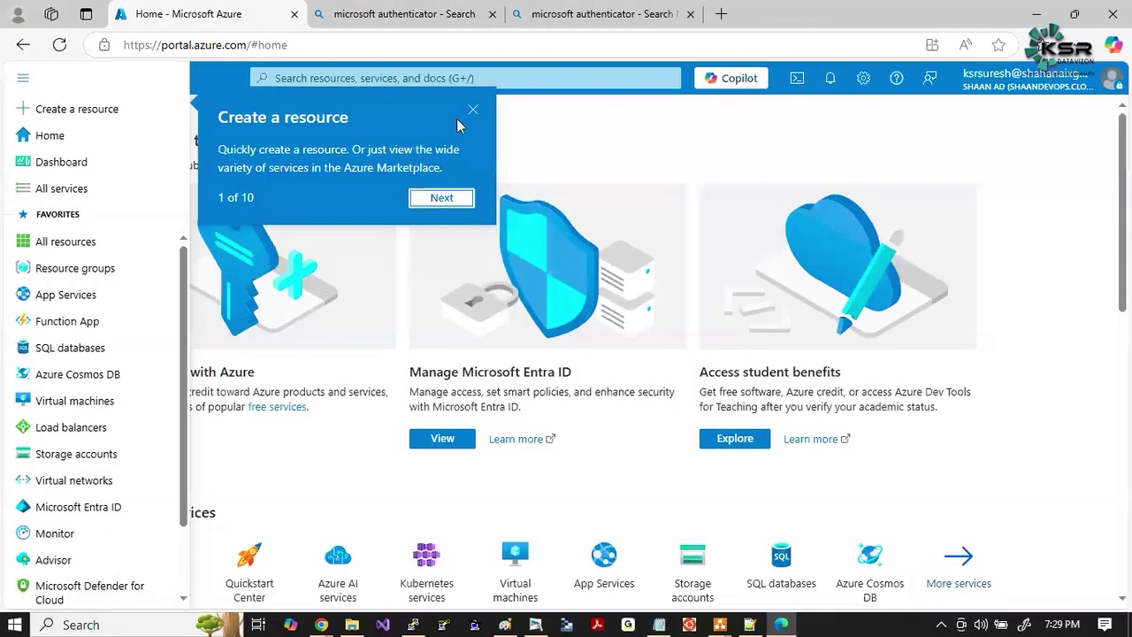
left_click(473, 110)
left_click(79, 309)
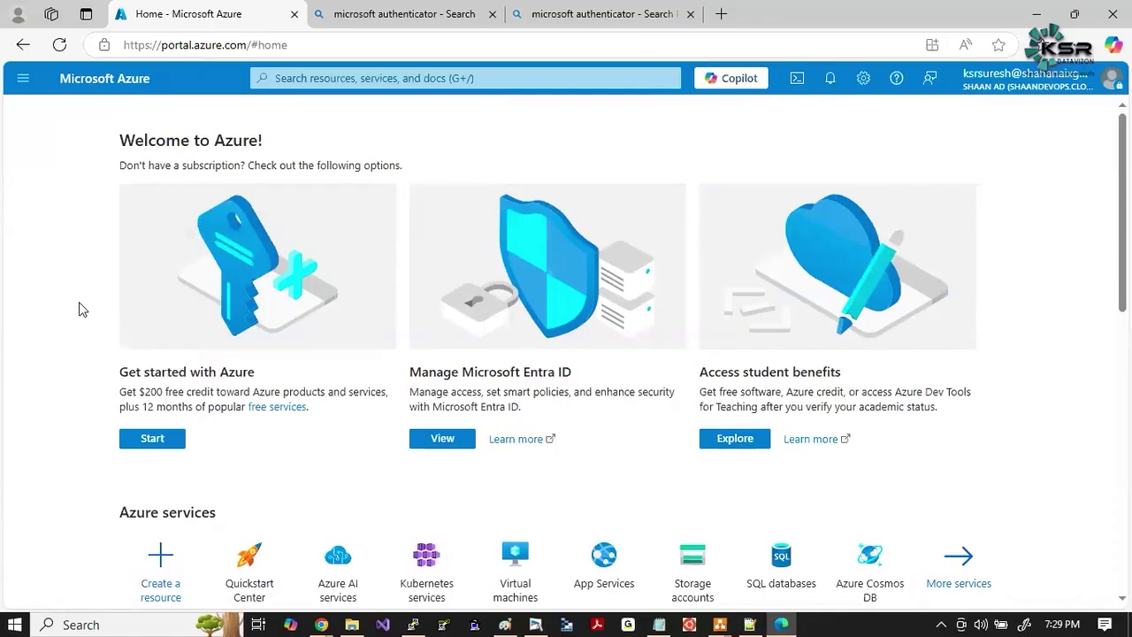
key("alt+Tab")
key("alt+Tab")
key("alt+Tab")
key("alt+Tab")
key("alt+Tab")
key("alt+Tab")
key("alt+Tab")
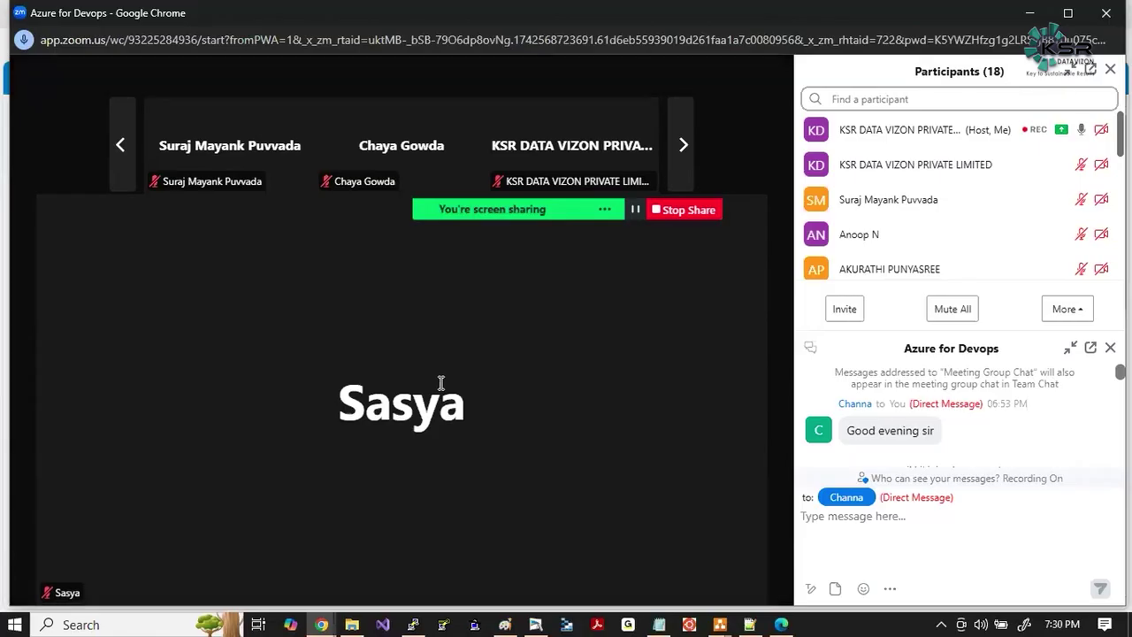
Leave the Zoom meeting window and return to the Azure portal's Welcome to Azure home page.
scroll(985, 190, "down", 5)
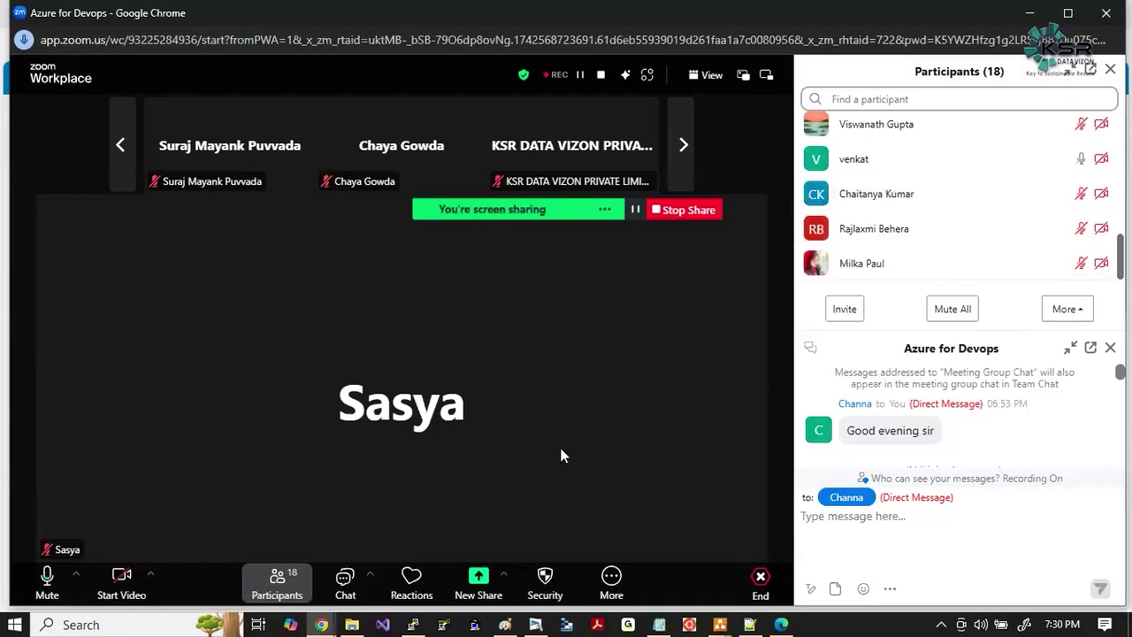
key("alt+Tab")
key("alt+Tab")
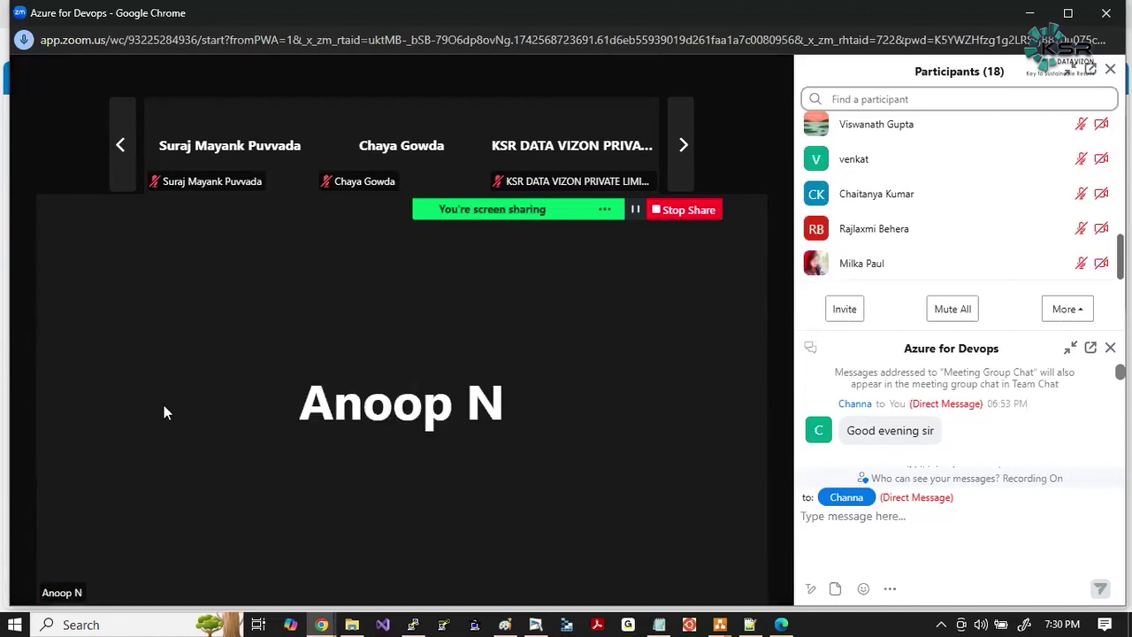
key("alt+Tab")
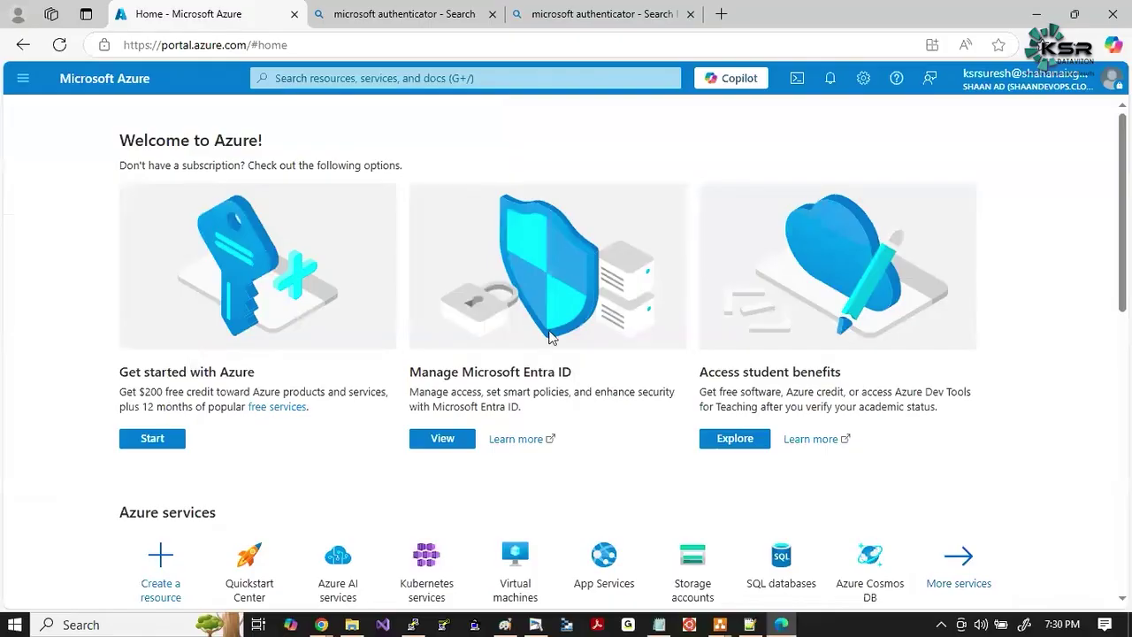
Open the Virtual machines page from Azure home, then bring up the Microsoft Authenticator image search in Chrome.
scroll(528, 186, "down", 2)
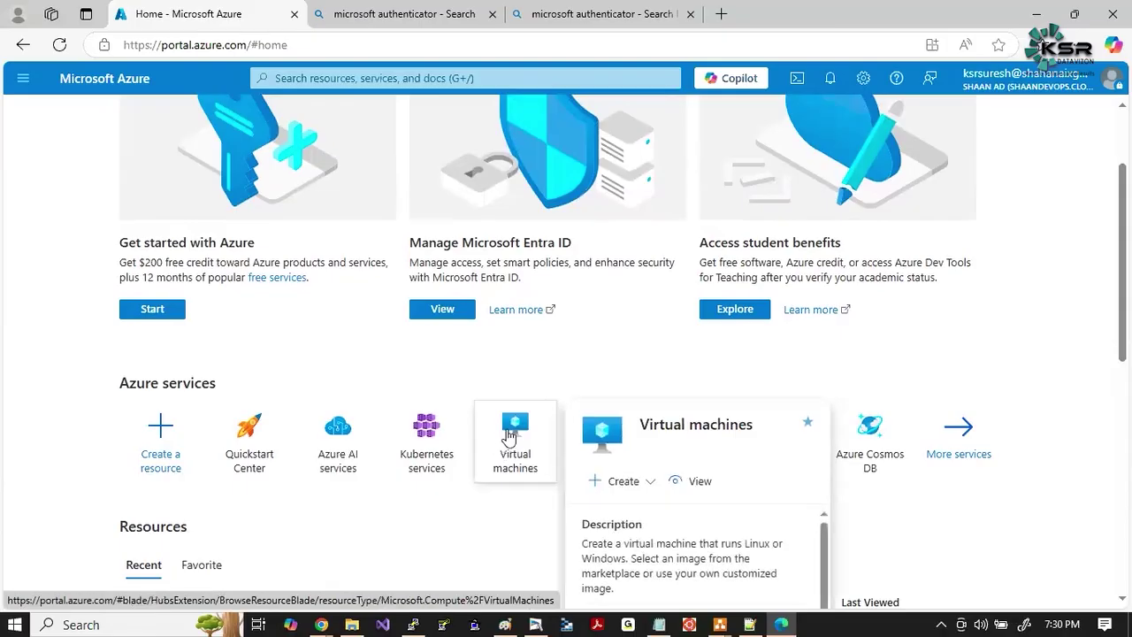
left_click(508, 438)
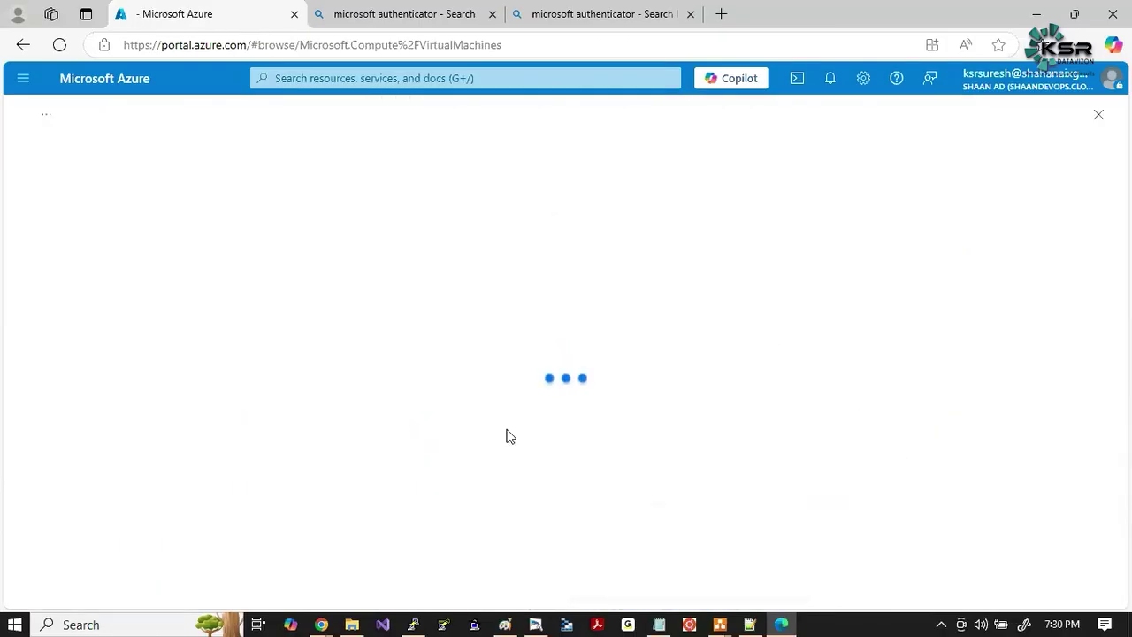
scroll(356, 262, "down", 1)
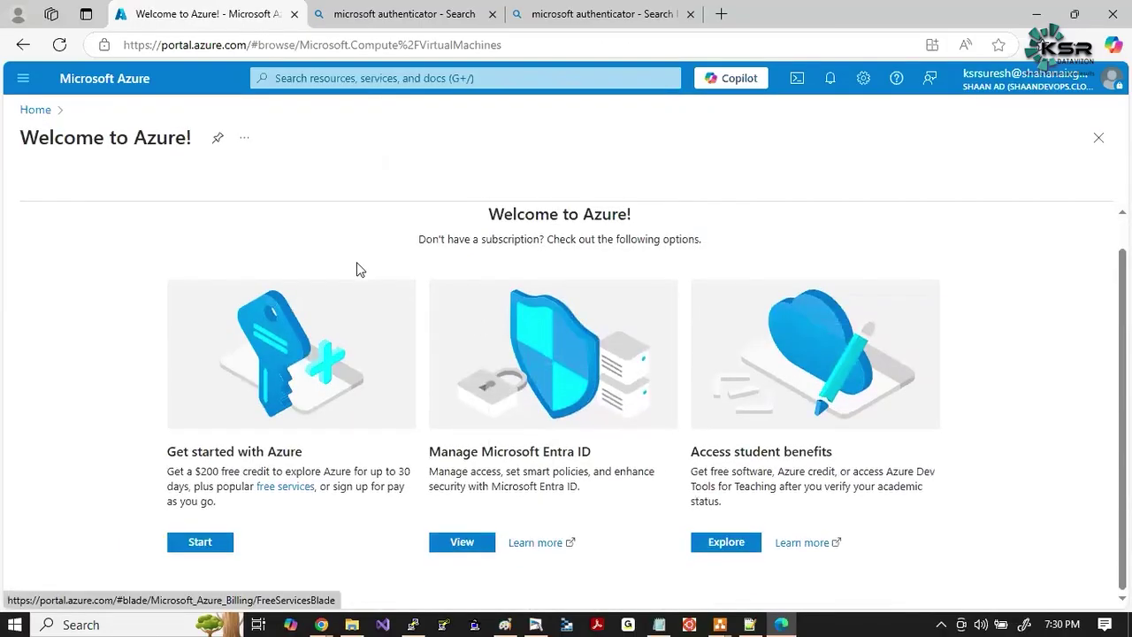
scroll(357, 262, "up", 1)
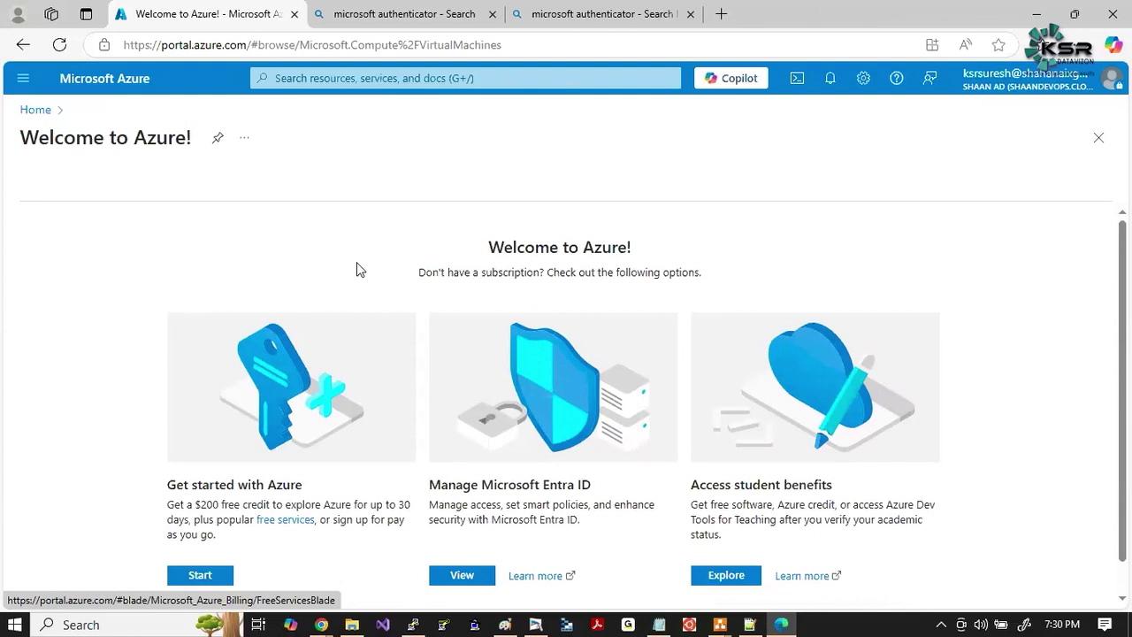
key("alt+Tab")
key("alt+Tab")
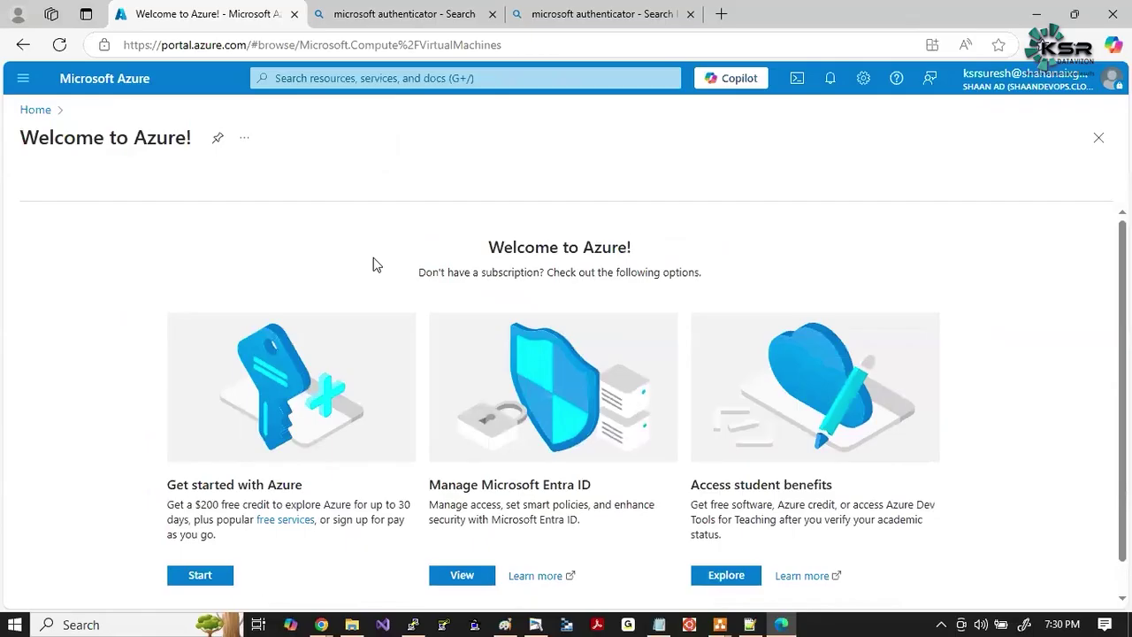
key("alt+Tab")
key("alt+Tab")
key("alt+Tab")
key("alt+Tab")
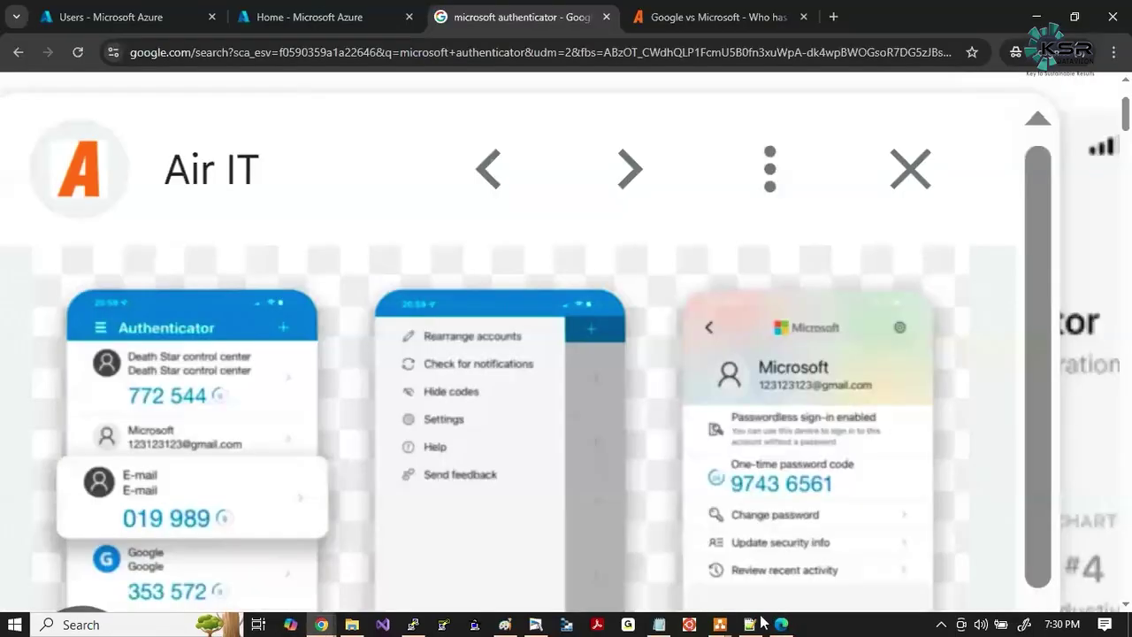
In the Azure-Entra-ID diagram, draw a dashed connector from the upper Azure cloud out to its right.
mouse_move(725, 628)
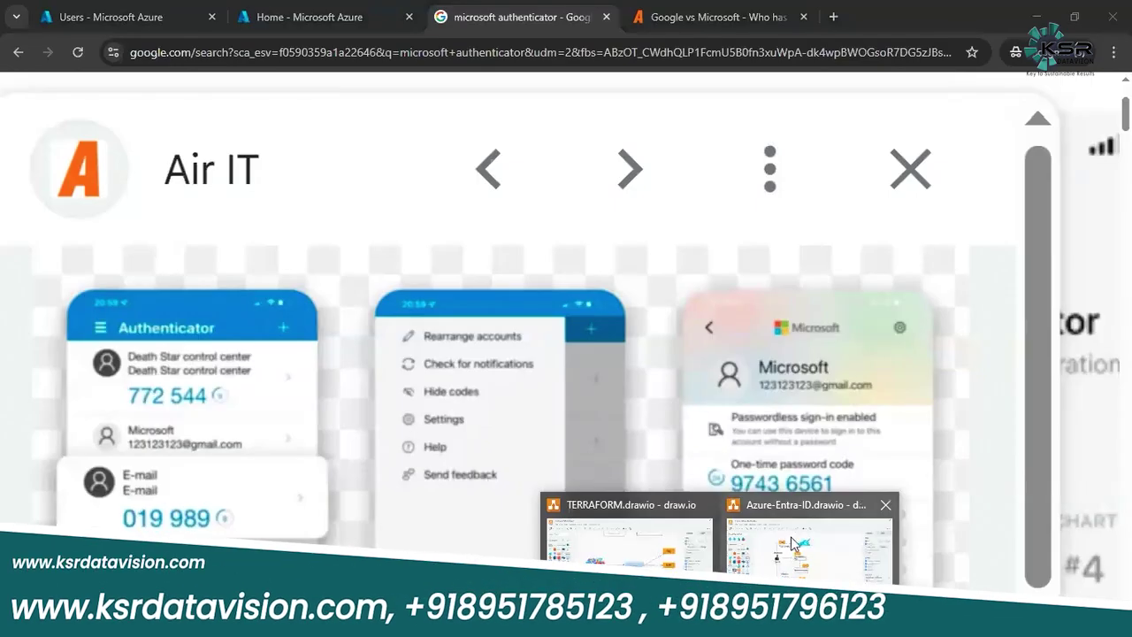
left_click(809, 561)
left_click(389, 206)
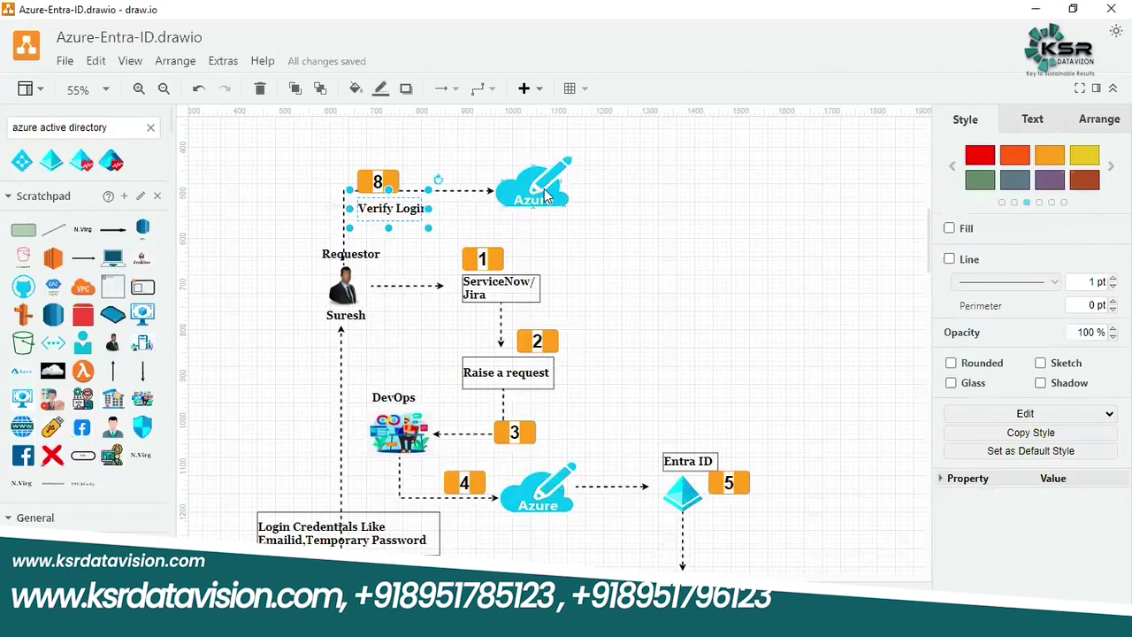
left_click(594, 190)
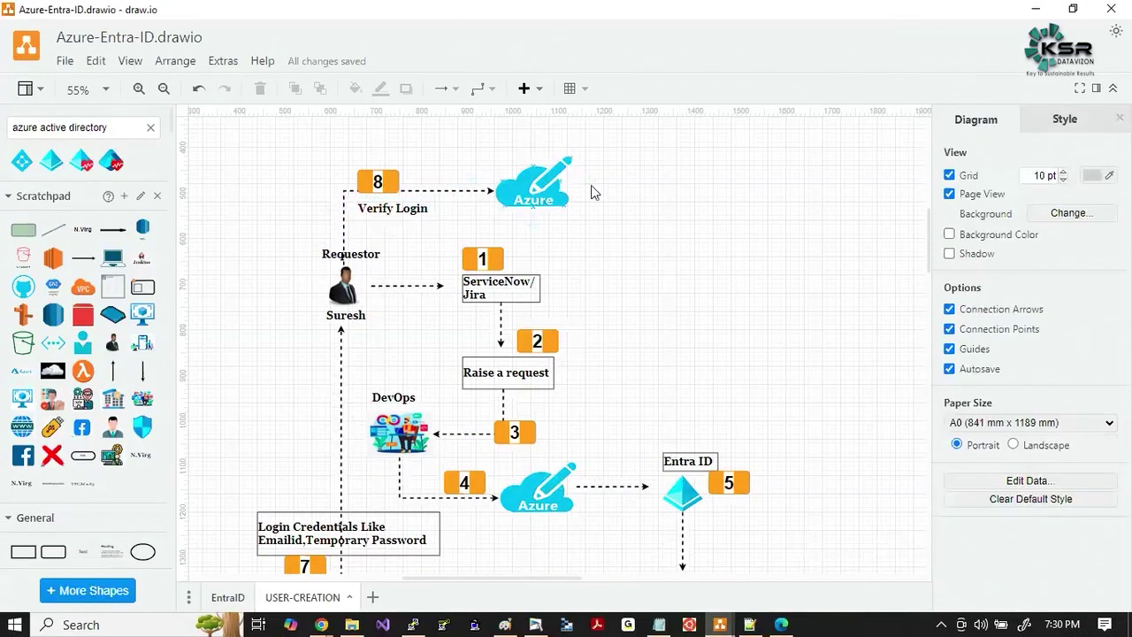
left_click(533, 189)
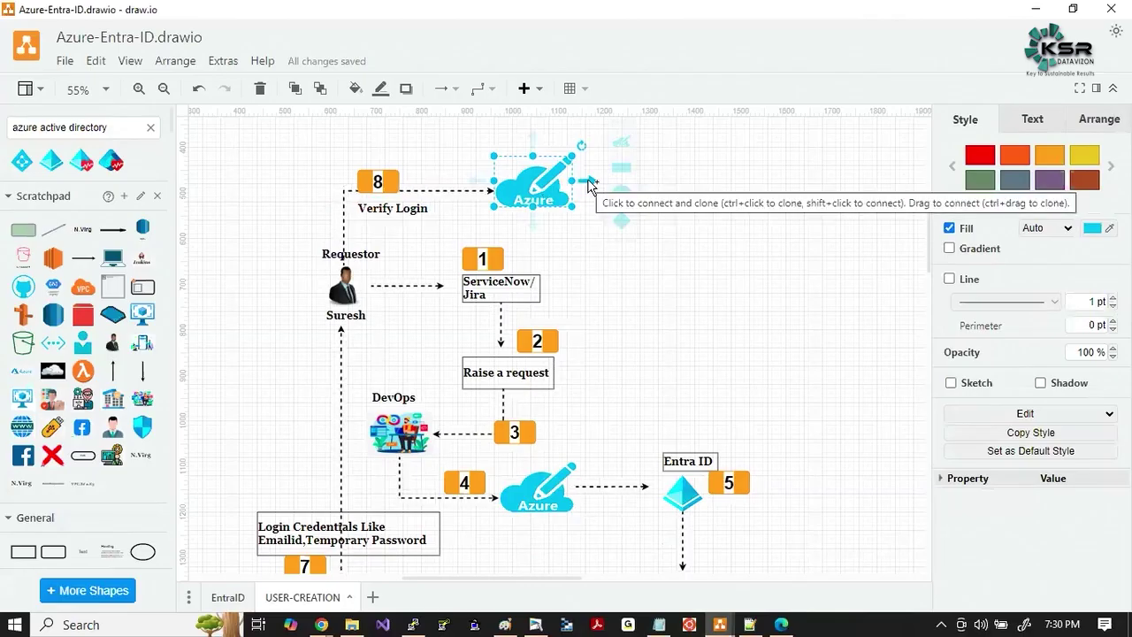
left_click_drag(588, 181, 683, 183)
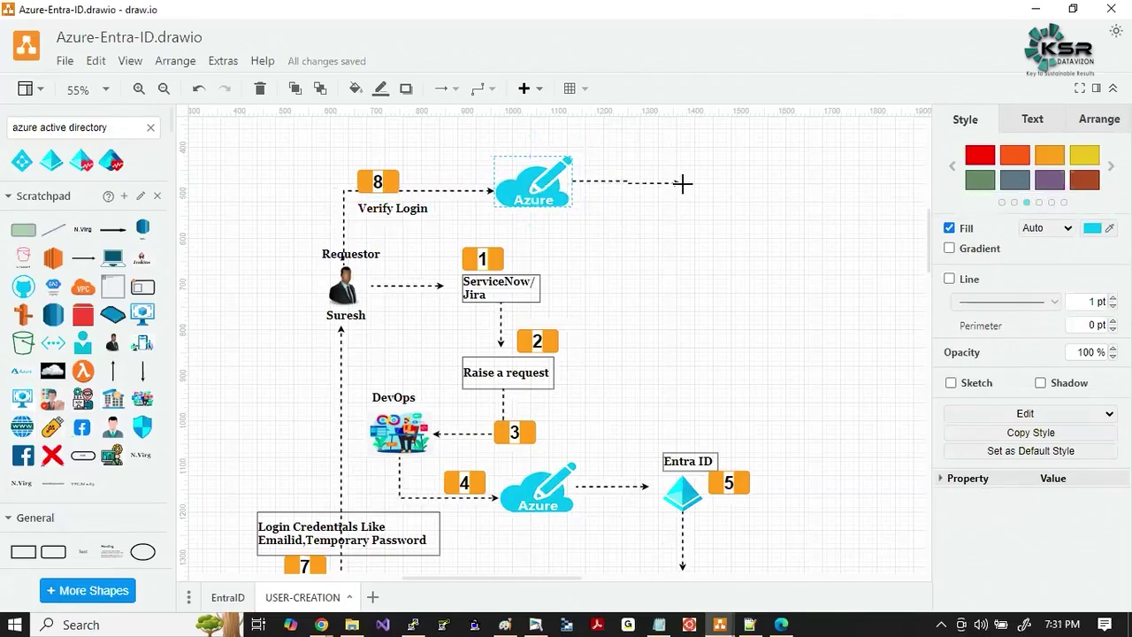
left_click_drag(681, 223, 680, 232)
Copy the Verify Login label under the arrow and rewrite it: he got only login access and can't perform any actions.
left_click_drag(382, 210, 672, 242)
double_click(673, 243)
key("BackSpace")
key("BackSpace")
key("BackSpace")
key("BackSpace")
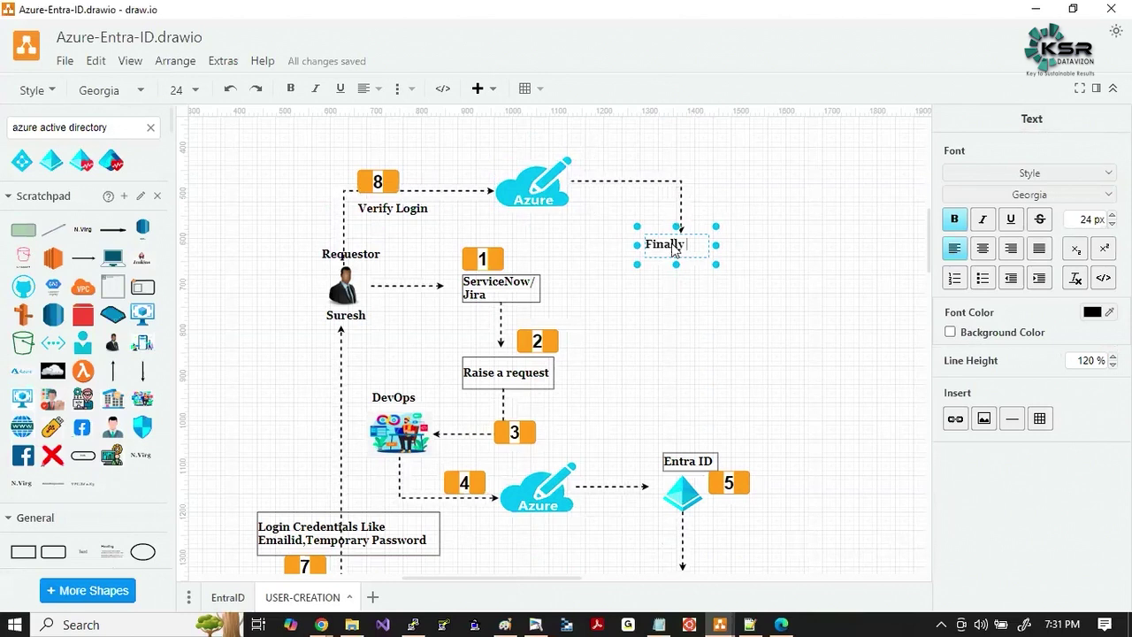
type("inally Suresh realis")
type("zed !!!!")
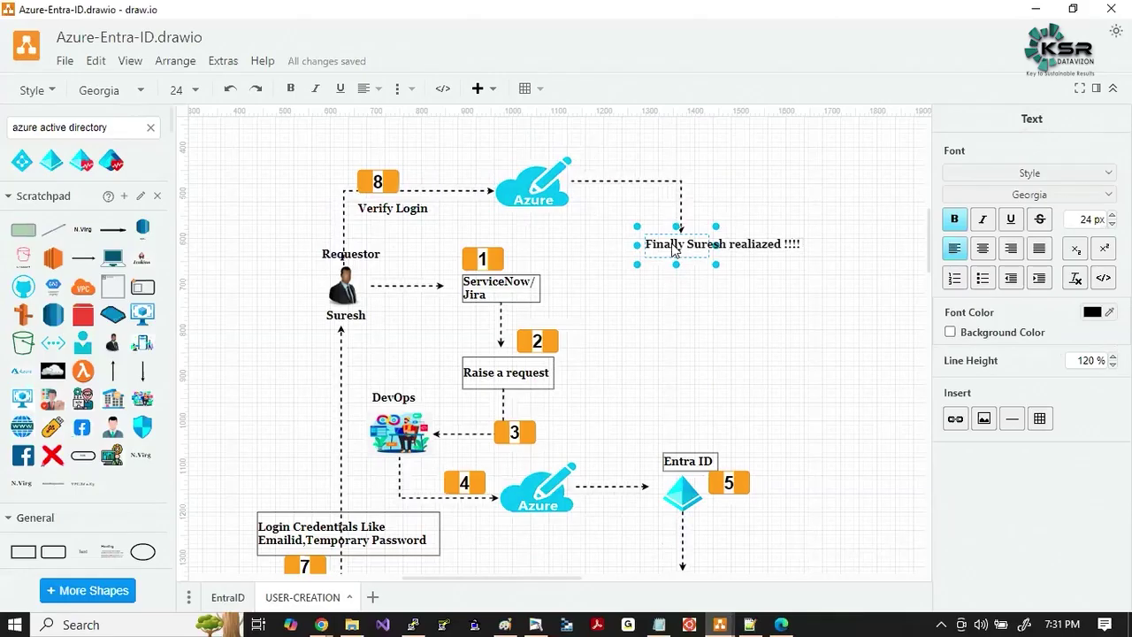
type("  He got only read")
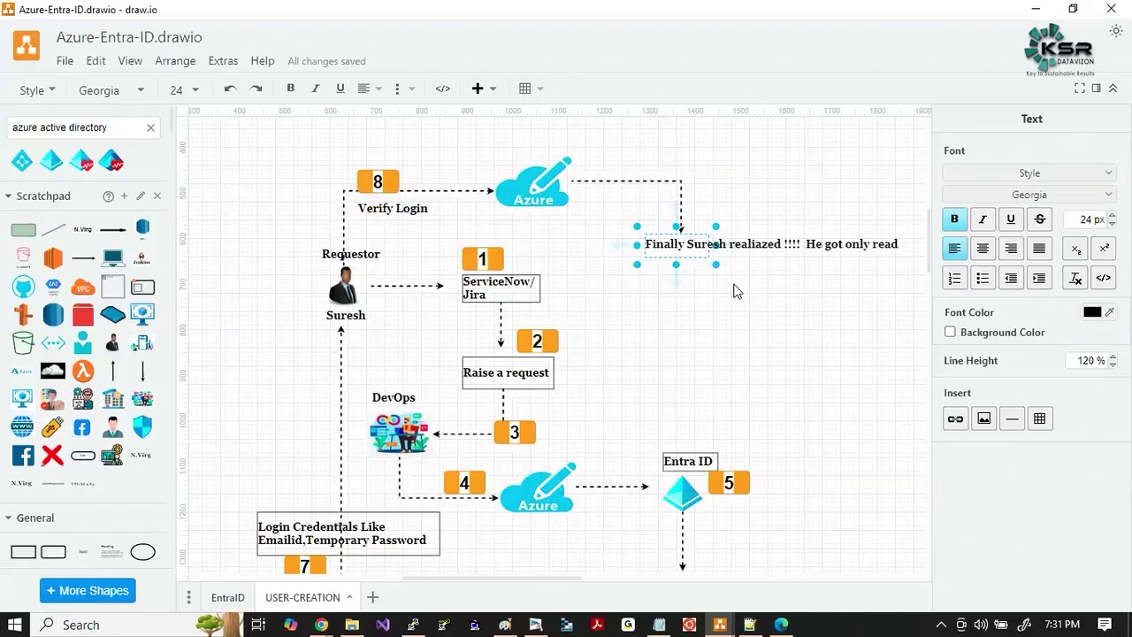
key("BackSpace")
key("BackSpace")
key("BackSpace")
key("BackSpace")
type("login access")
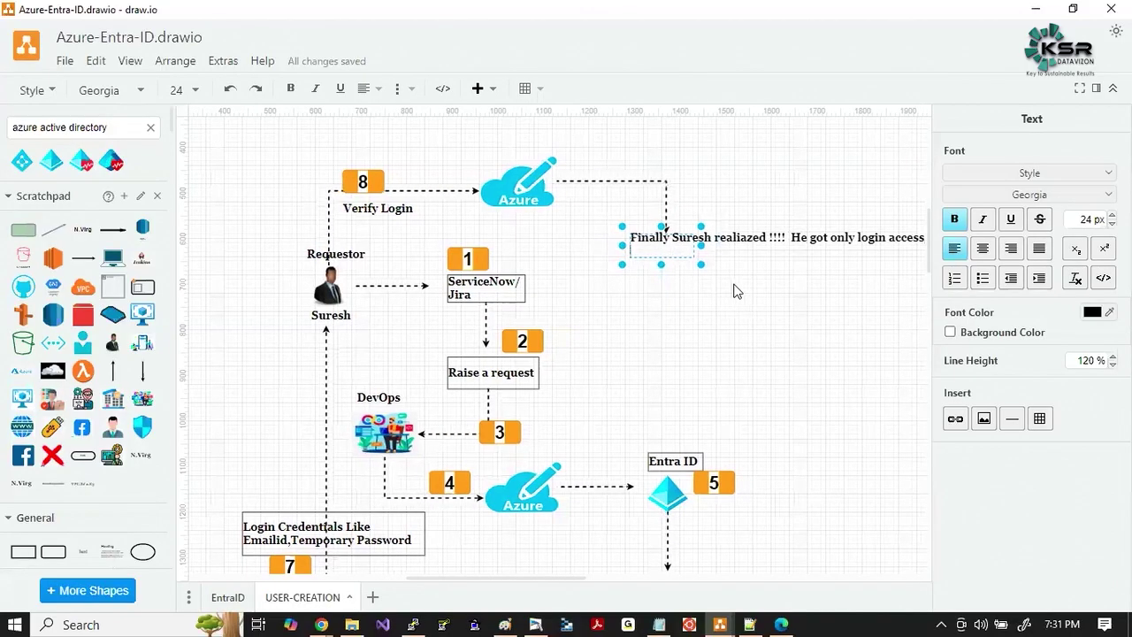
type(" where he cna")
key("BackSpace")
key("BackSpace")
type("a")
type("form any actions")
Drag the note's right edge wider to fit two lines and enable Line for a solid border.
left_click(752, 315)
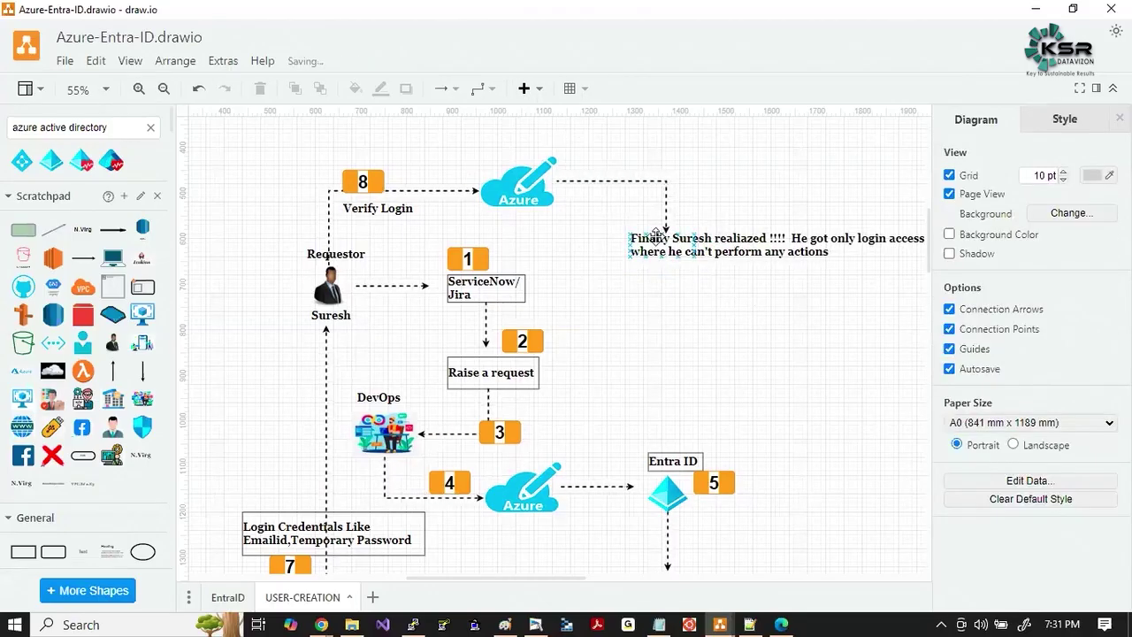
left_click(657, 232)
mouse_move(894, 261)
left_mouse_down()
mouse_move(922, 263)
mouse_move(900, 262)
left_mouse_up()
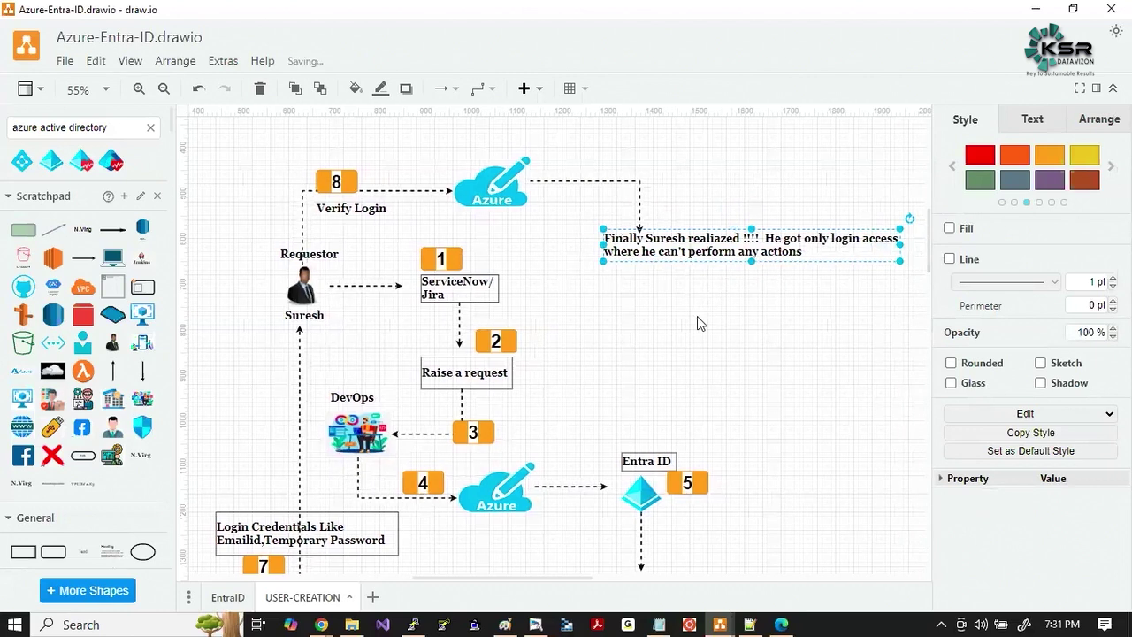
left_click(950, 259)
left_click(785, 341)
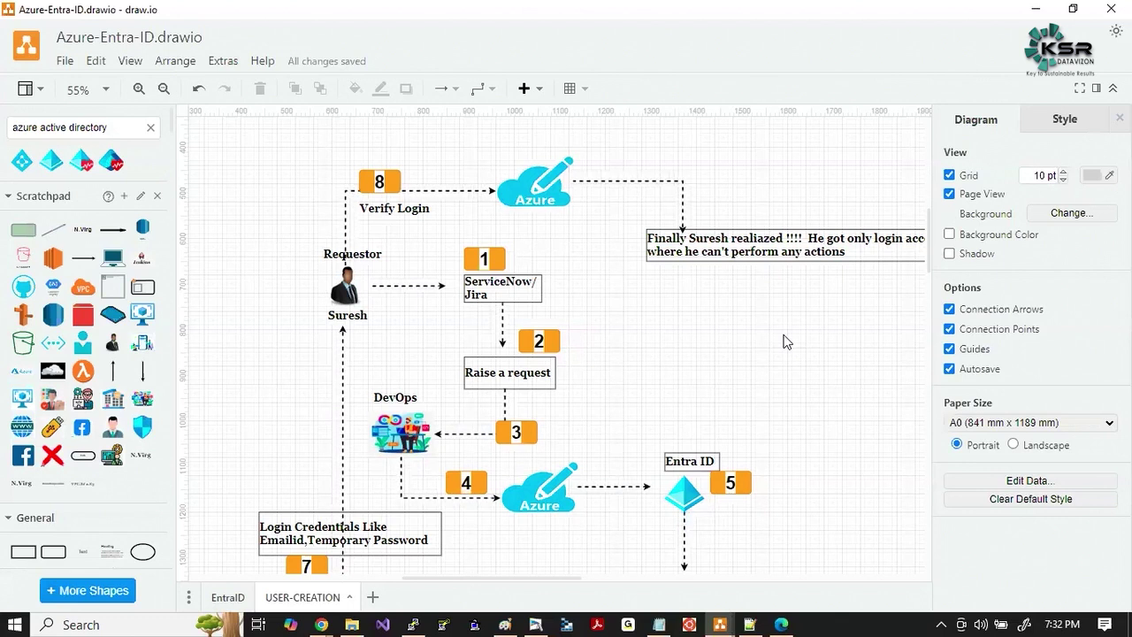
scroll(673, 364, "right", 1)
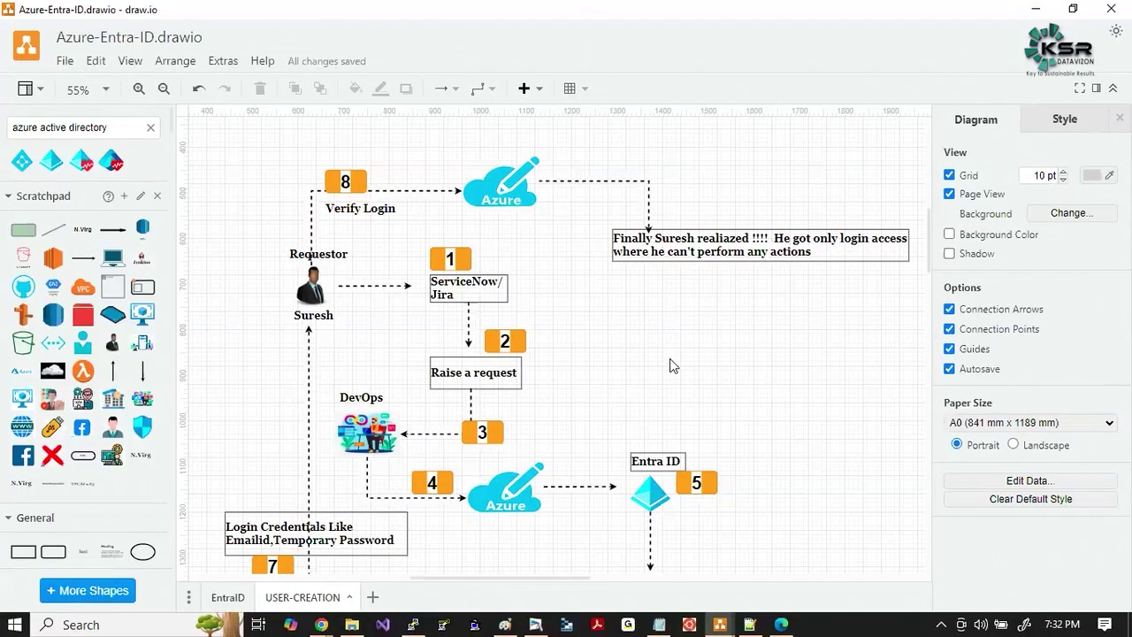
key("alt+Tab")
key("alt+Tab")
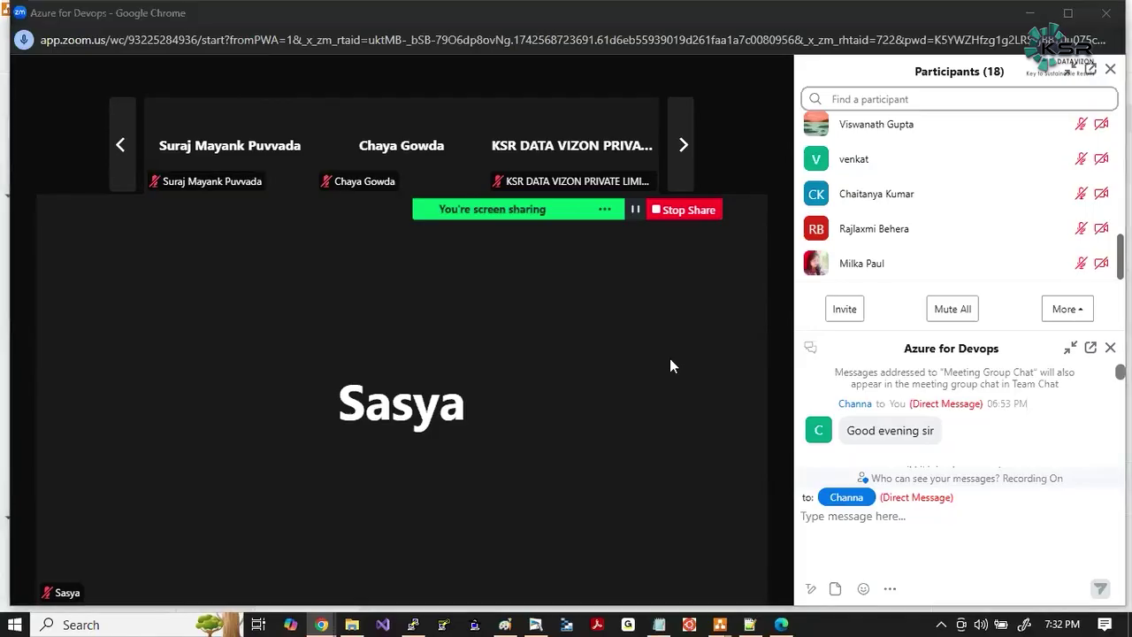
key("alt+Tab")
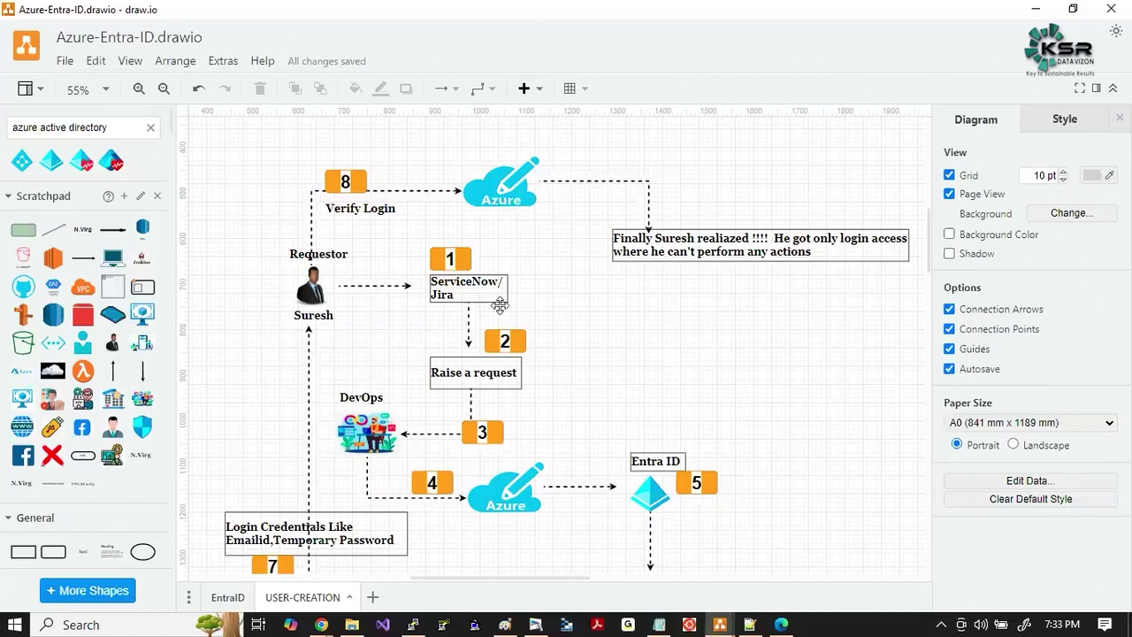
Capture a screenshot region of the Paint laptop-components sketch.
left_click(475, 362)
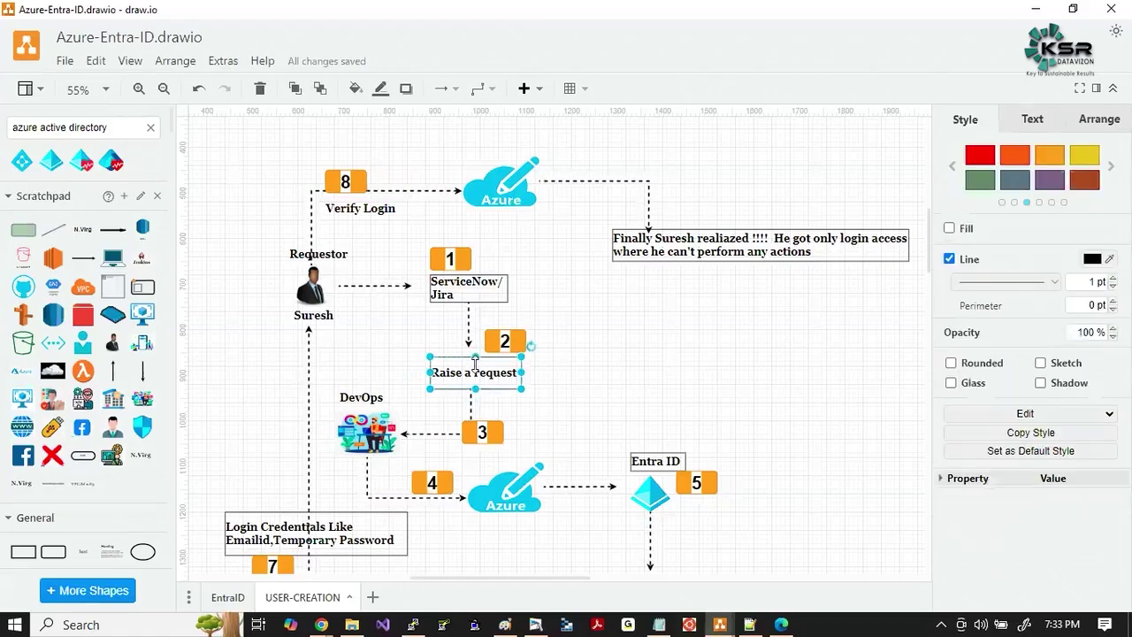
left_click(563, 390)
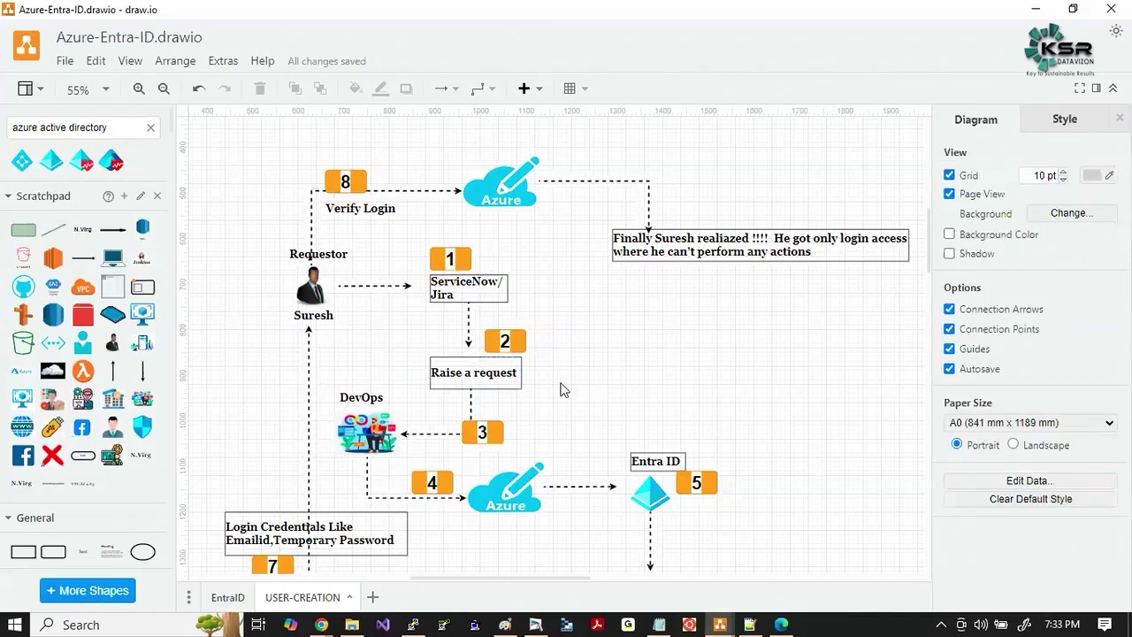
key("alt+Tab")
key("alt+Tab")
key("alt+Tab")
key("alt+Tab")
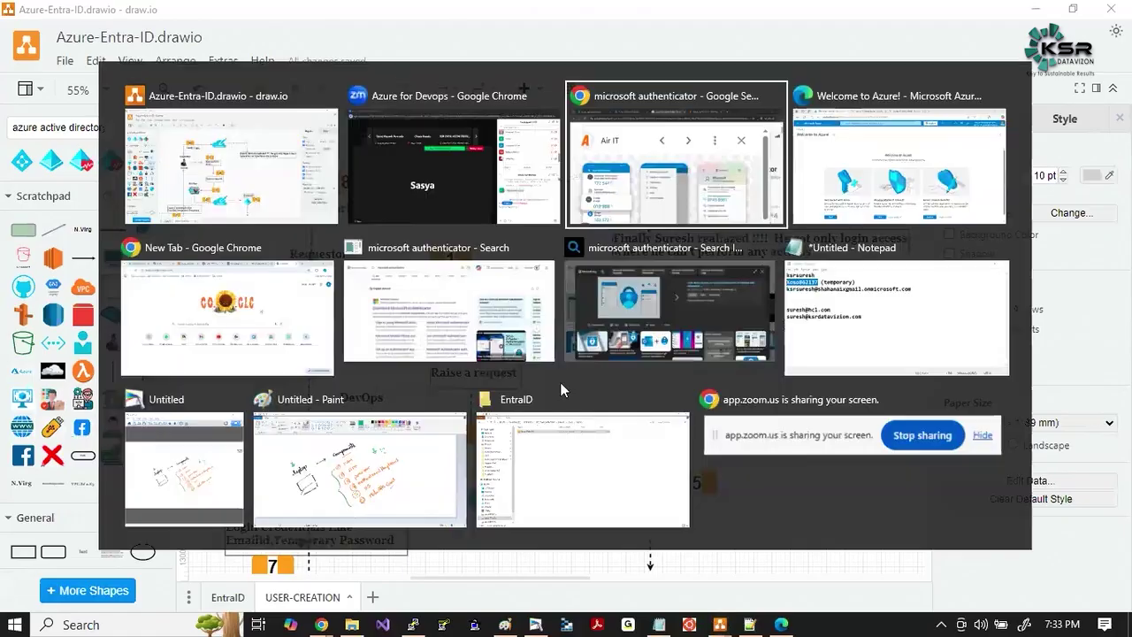
key("alt+Tab")
key("alt+Tab")
key("alt+Tab")
key("alt+Tab")
key("alt+Tab")
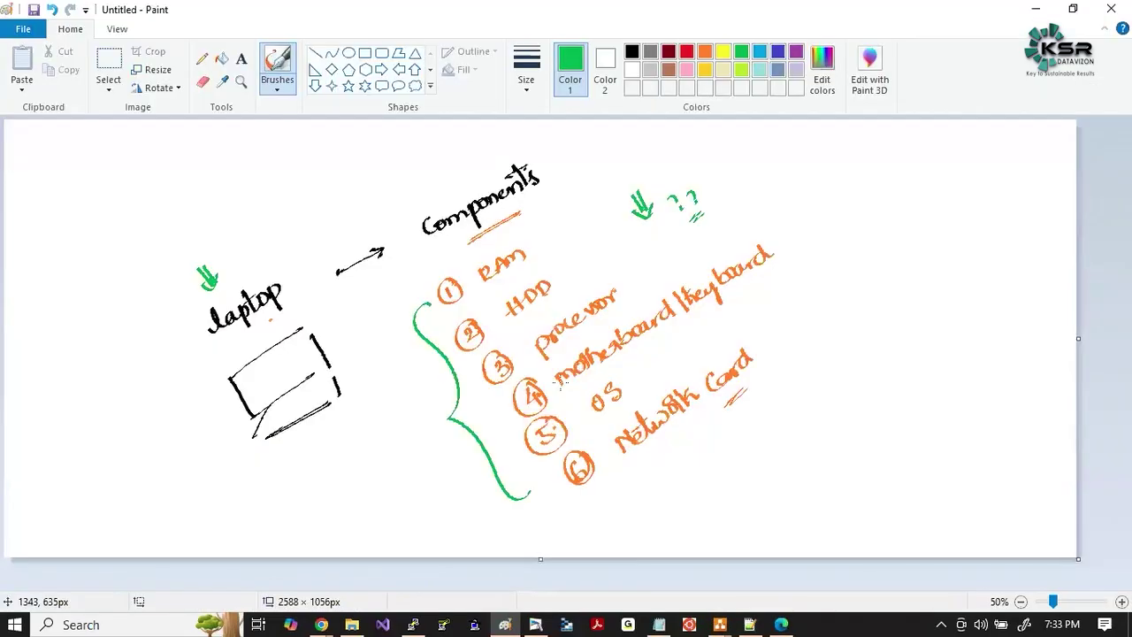
key("super+shift+s")
mouse_move(125, 127)
left_mouse_down()
mouse_move(465, 434)
mouse_move(803, 571)
left_mouse_up()
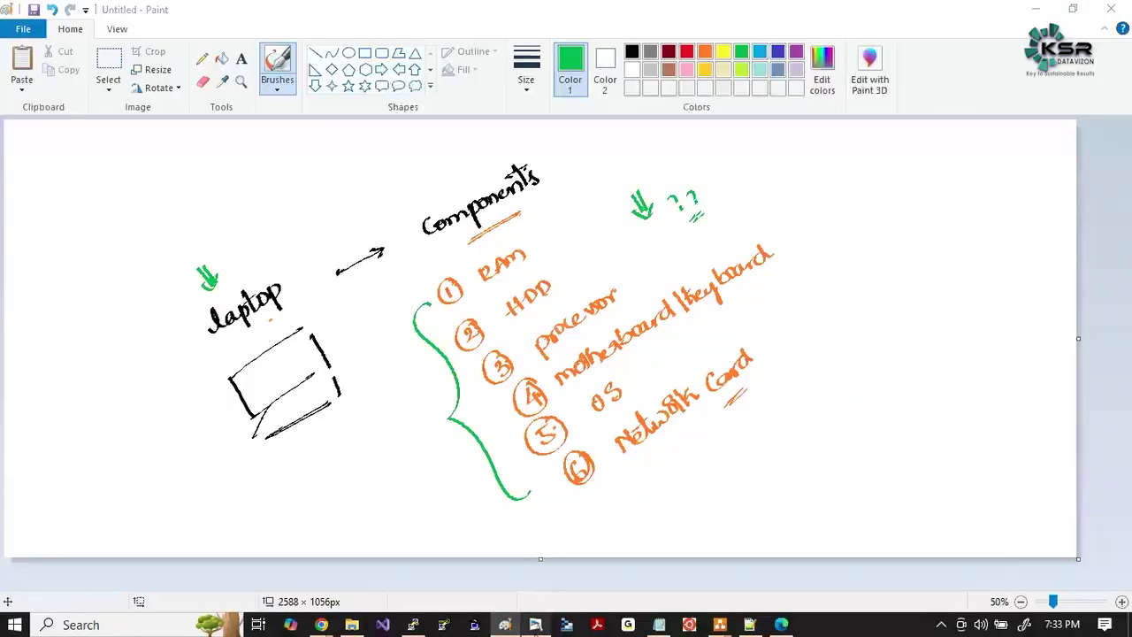
Erase the entire laptop-components sketch and return to the Brushes tool.
key("alt+Tab")
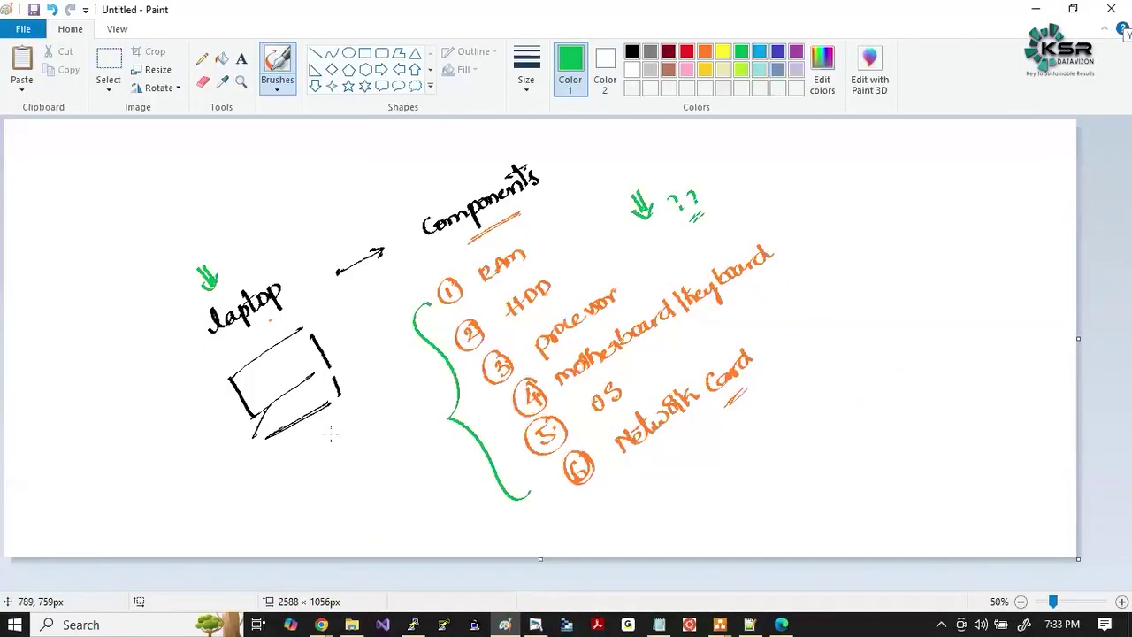
key("alt")
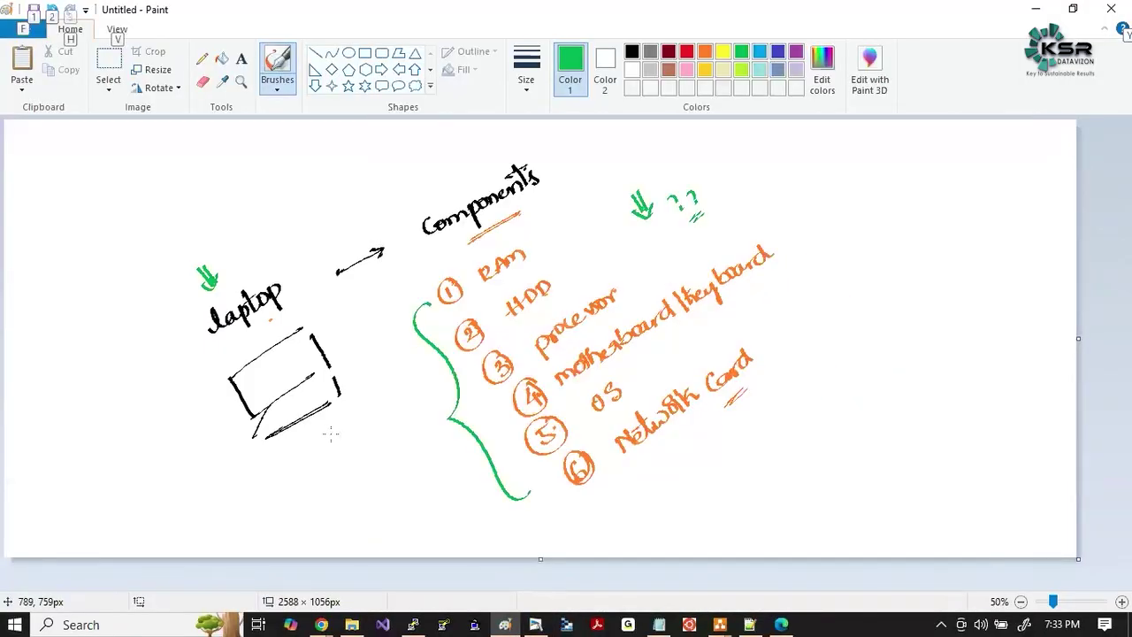
key("Escape")
left_click(548, 515)
key("ctrl+a")
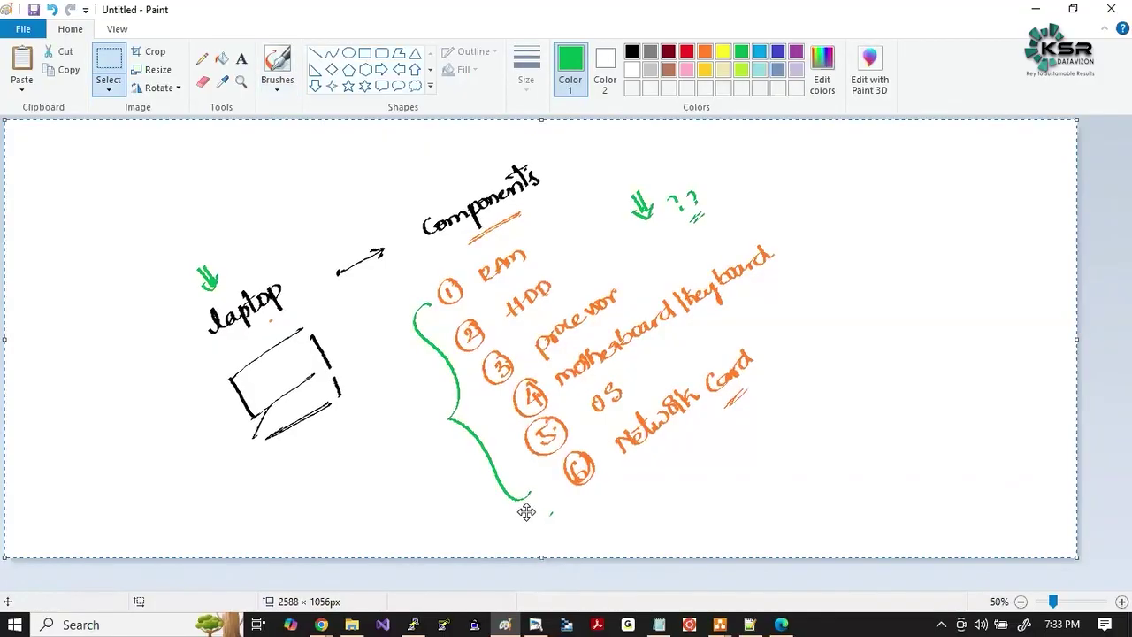
key("Delete")
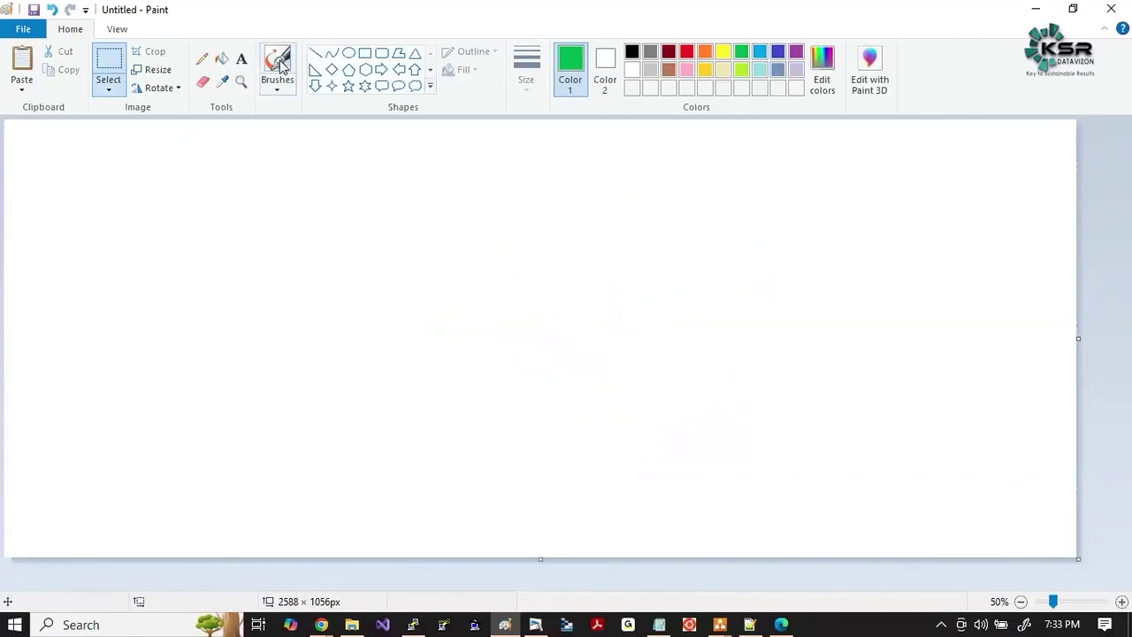
left_click(280, 64)
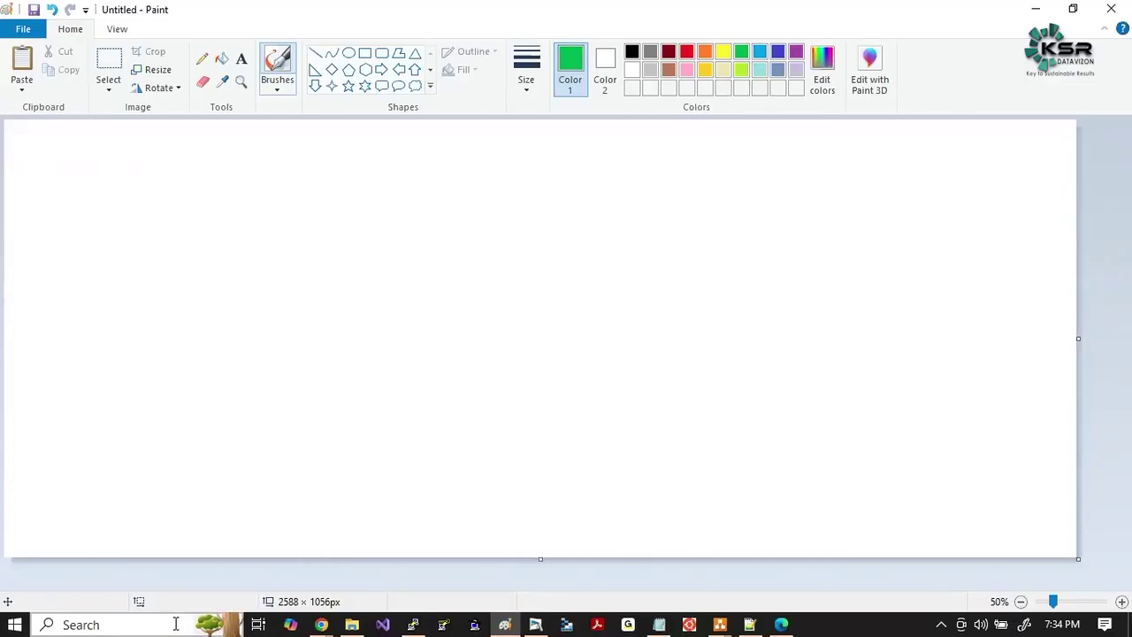
Handwrite 'App team 1' double-underlined, with a down arrow to a circled 'SERVER-1'.
mouse_move(280, 256)
left_mouse_down()
mouse_move(306, 255)
mouse_move(304, 239)
mouse_move(331, 221)
mouse_move(405, 201)
left_mouse_up()
mouse_move(324, 254)
left_mouse_down()
mouse_move(373, 241)
mouse_move(403, 299)
mouse_move(411, 289)
left_mouse_up()
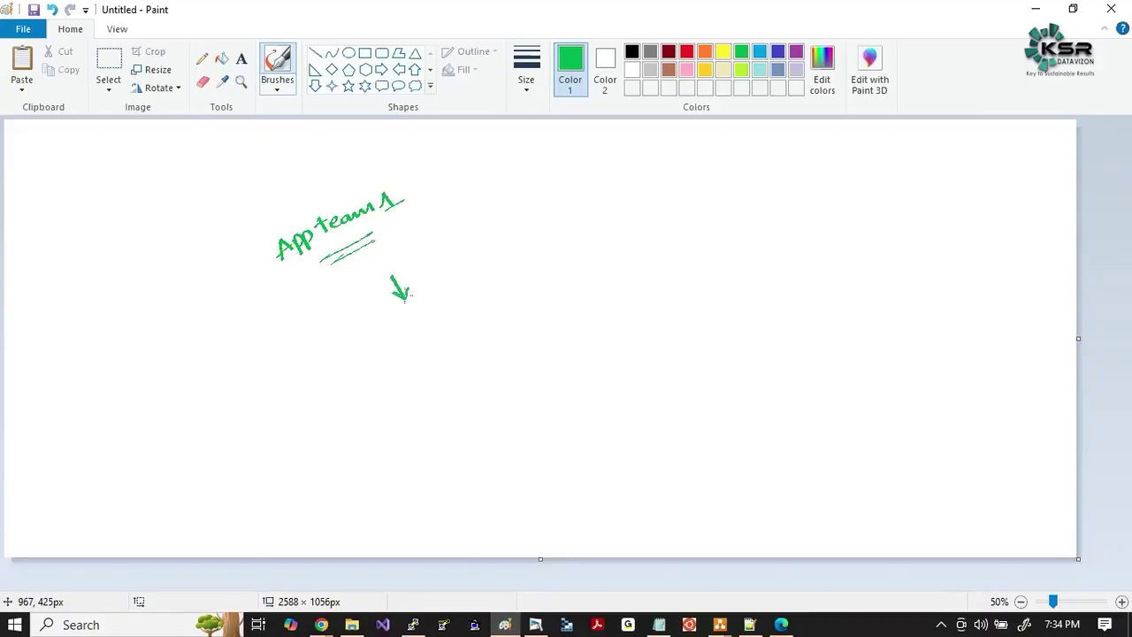
left_click_drag(421, 338, 414, 360)
left_click_drag(425, 354, 437, 337)
mouse_move(425, 345)
left_mouse_down()
mouse_move(475, 317)
mouse_move(527, 307)
mouse_move(455, 298)
mouse_move(425, 378)
mouse_move(538, 317)
mouse_move(533, 286)
left_mouse_up()
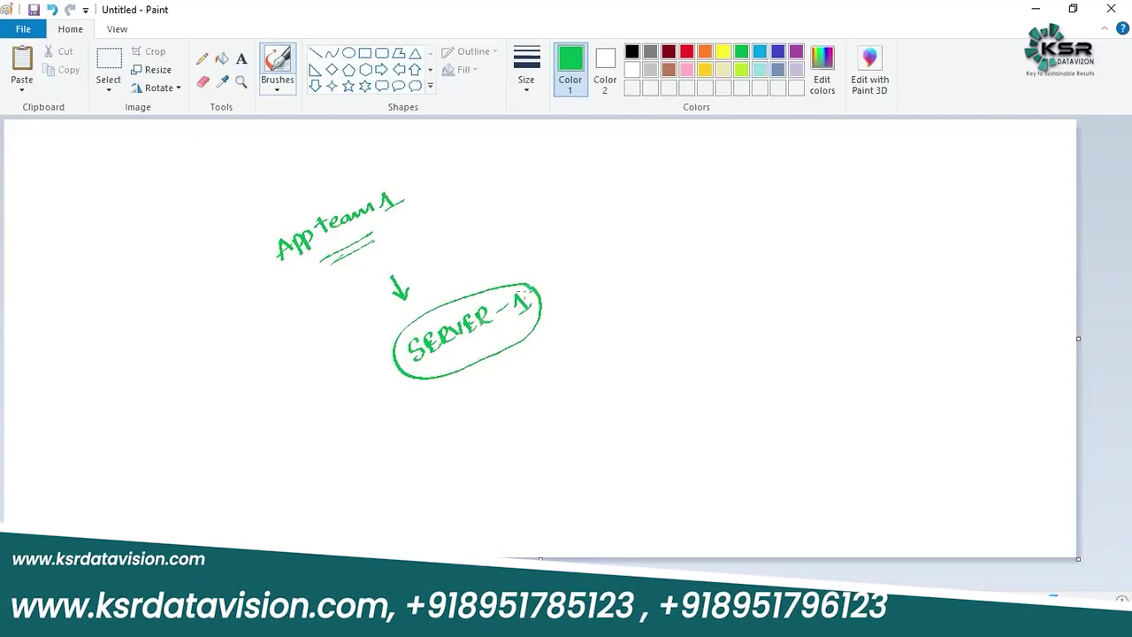
key("alt+Tab")
key("alt+Tab")
key("alt+Tab")
key("alt+Tab")
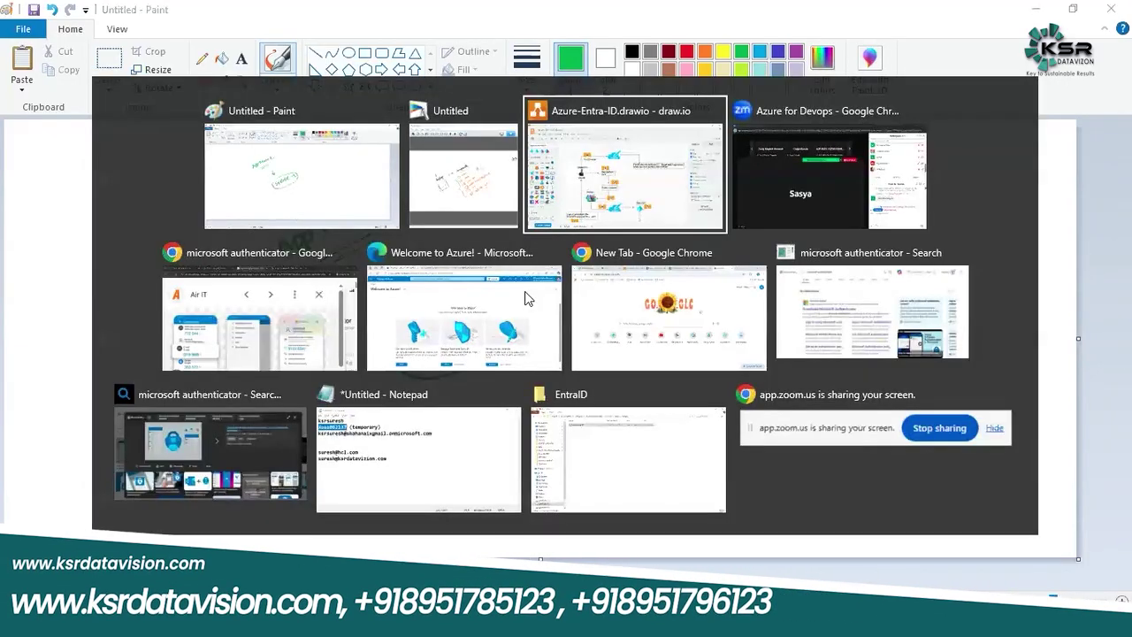
left_click(524, 298)
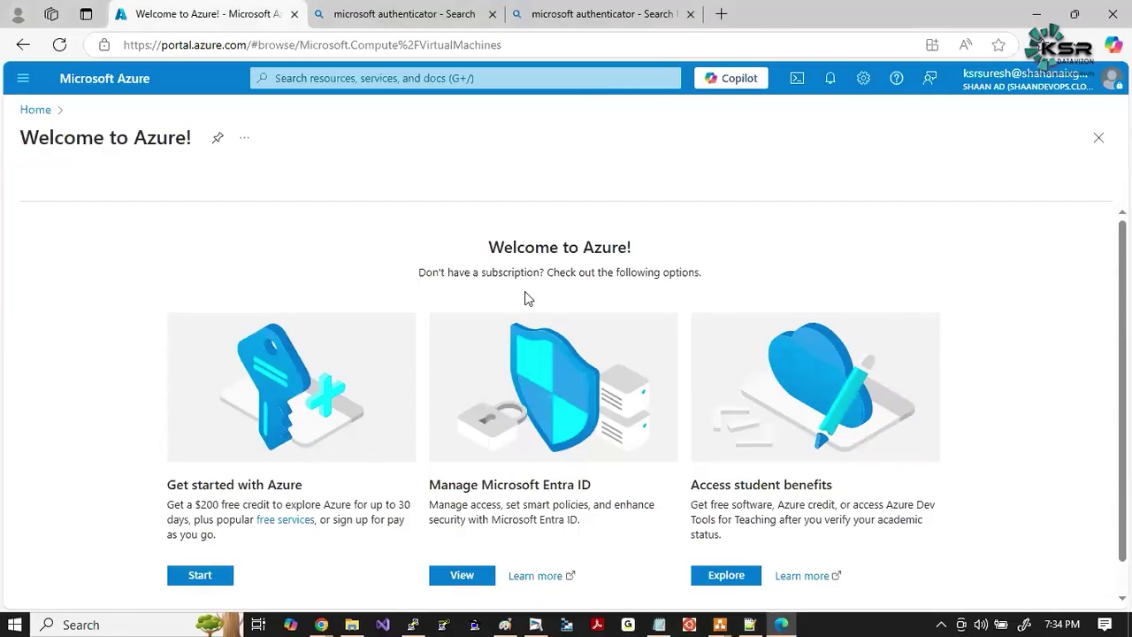
scroll(526, 298, "down", 1)
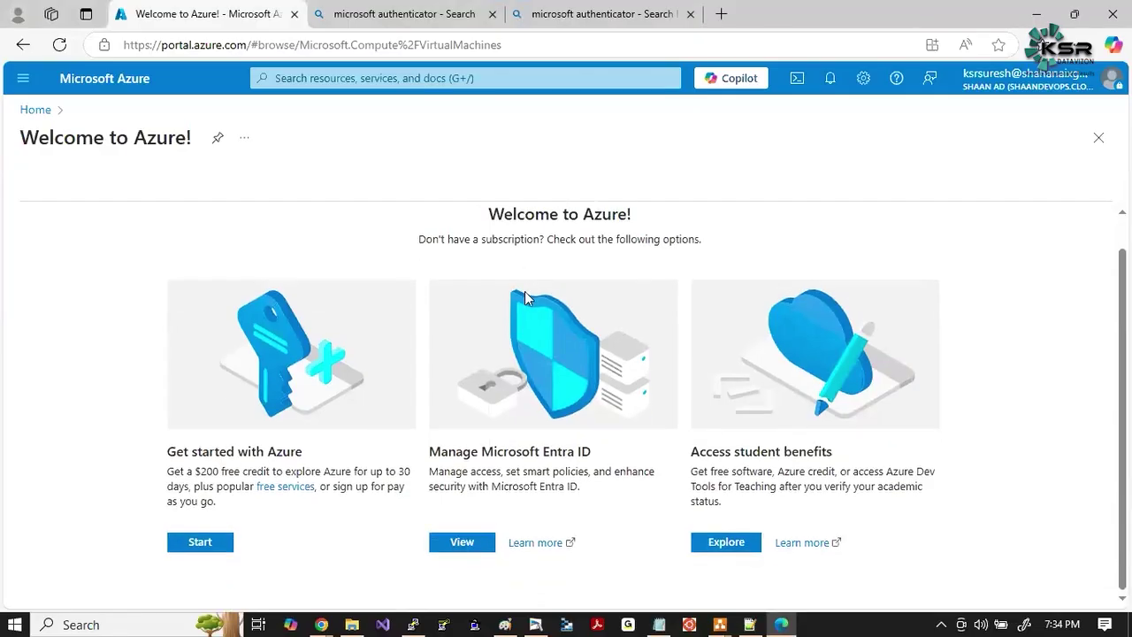
key("g")
key("slash")
type("vvir")
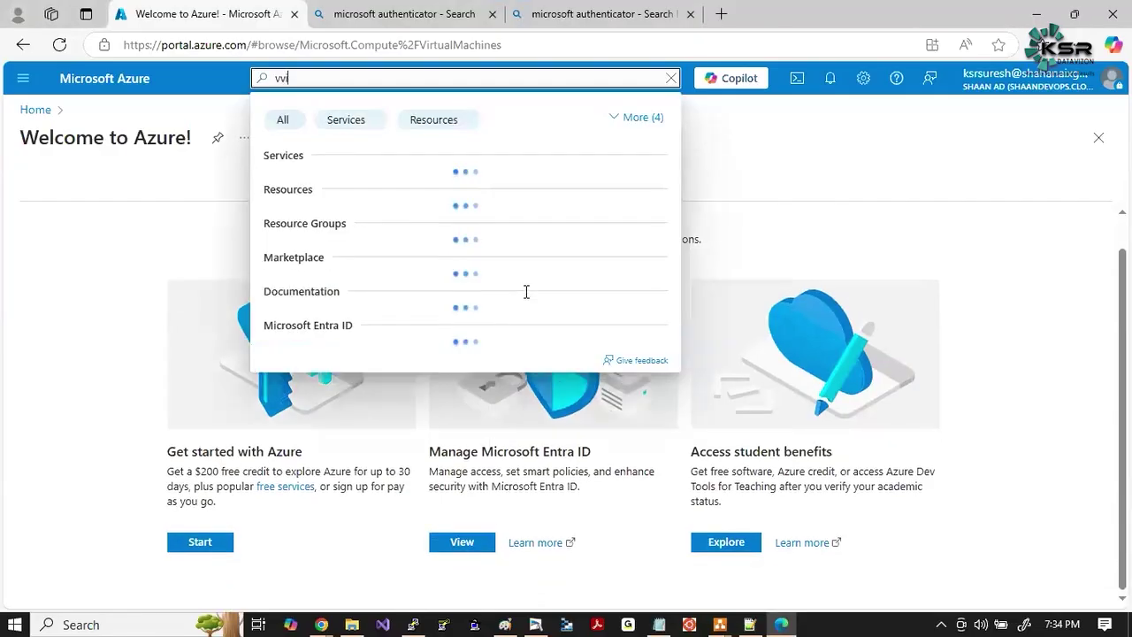
type("tu")
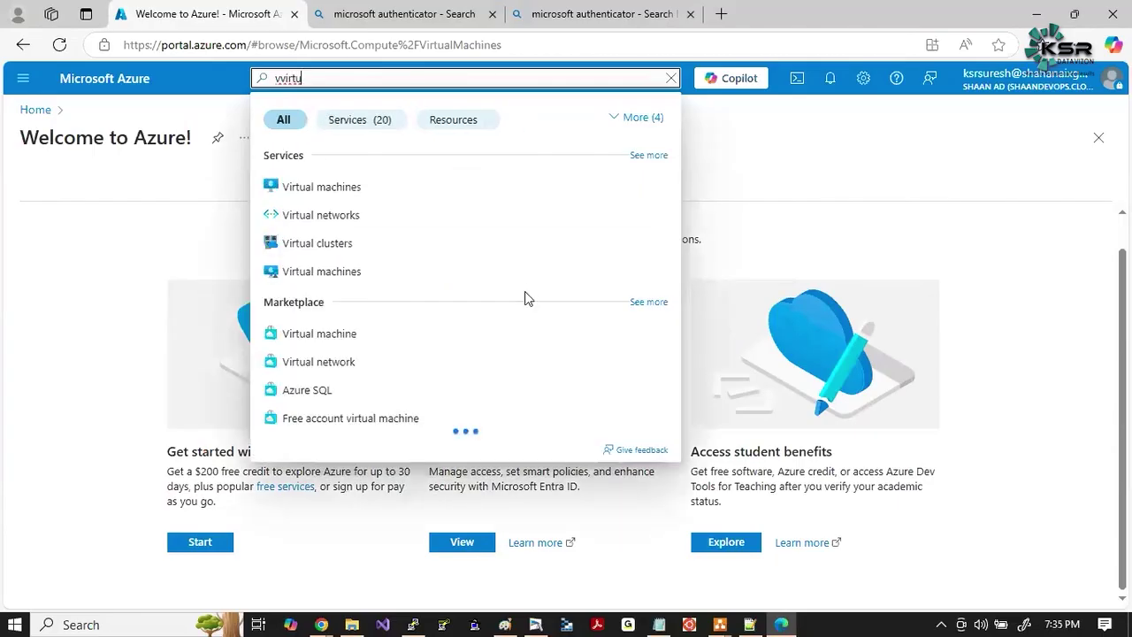
key("Return")
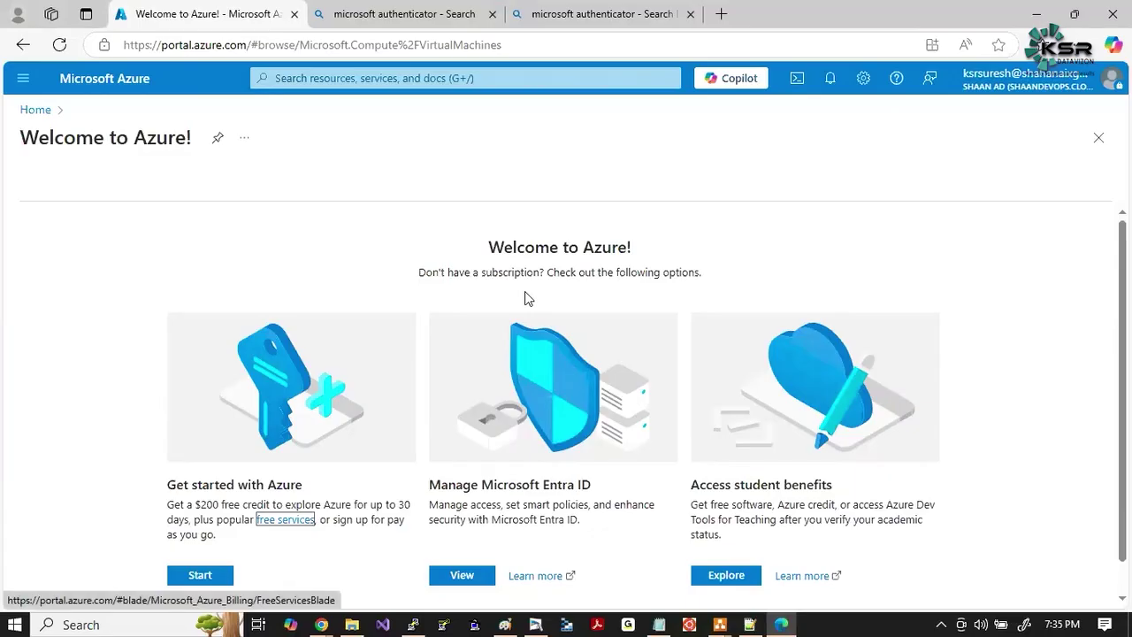
Underline SERVER and write the roles Read, owner and Contributor inside brackets beside App team 1.
key("alt+Tab")
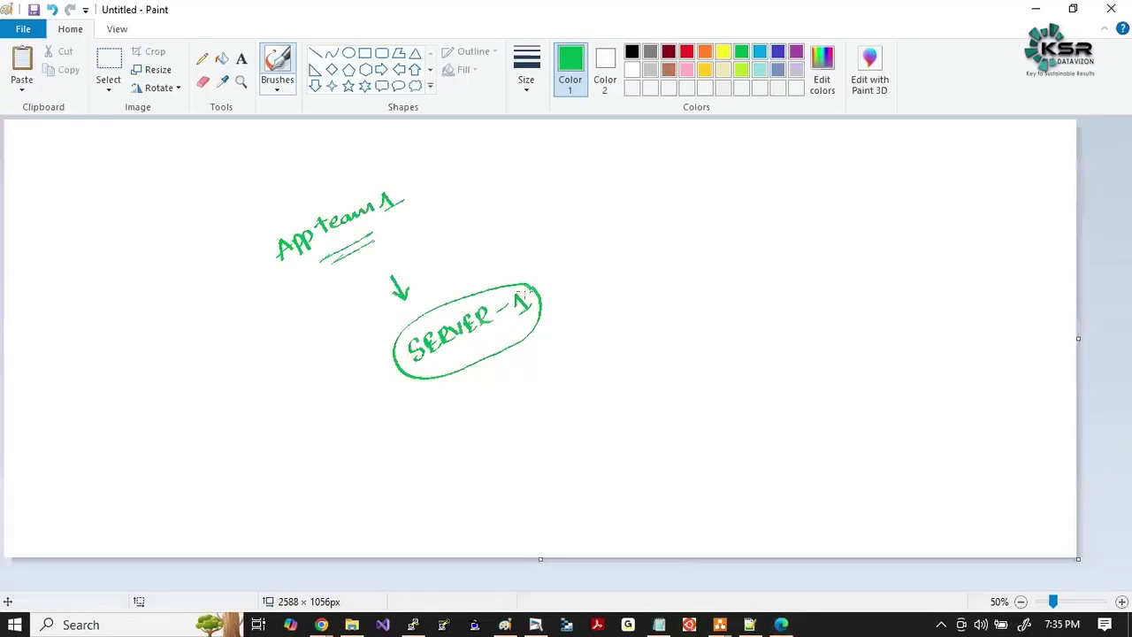
mouse_move(431, 365)
left_mouse_down()
mouse_move(491, 336)
mouse_move(484, 348)
left_mouse_up()
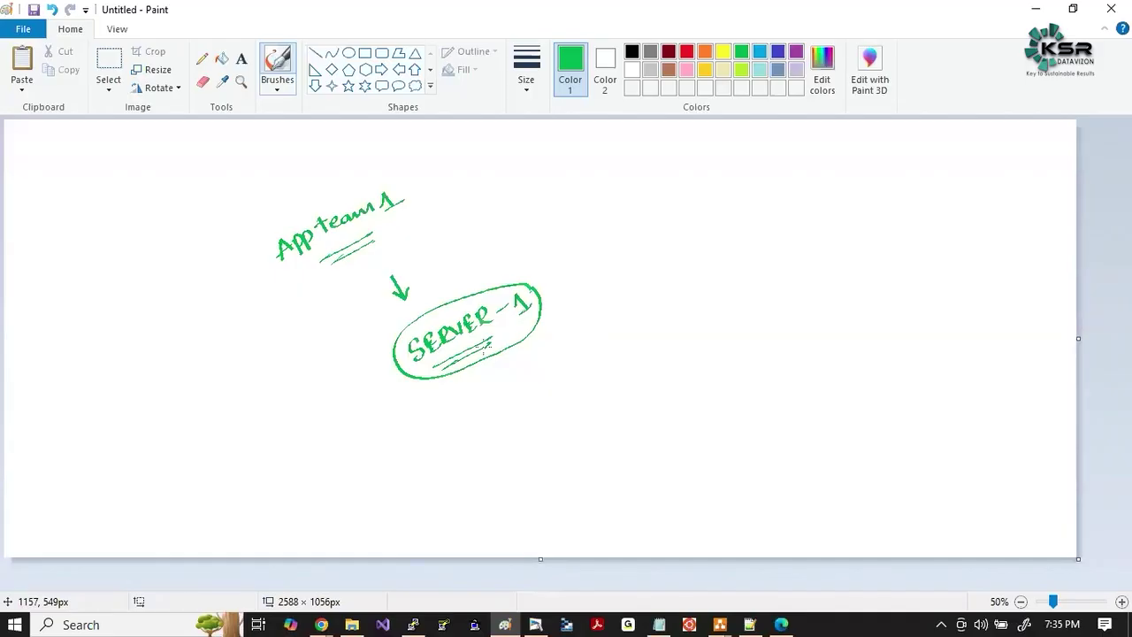
left_click_drag(566, 246, 614, 215)
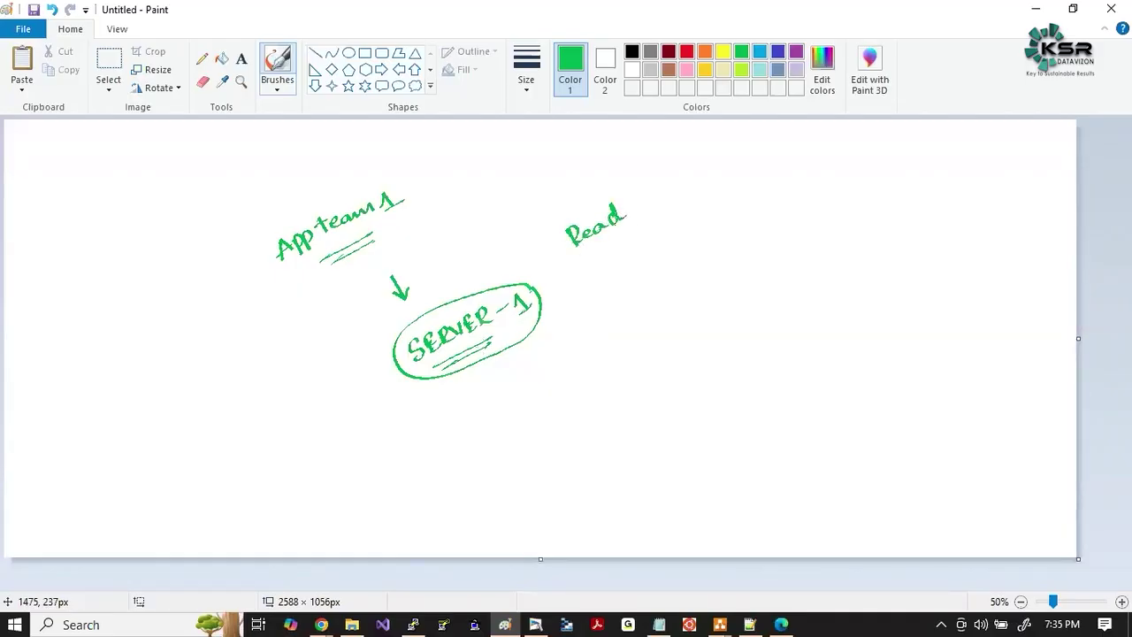
left_click_drag(608, 271, 675, 245)
mouse_move(645, 307)
left_mouse_down()
mouse_move(658, 315)
mouse_move(739, 267)
left_mouse_up()
mouse_move(685, 166)
left_mouse_down()
mouse_move(717, 187)
mouse_move(754, 267)
left_mouse_up()
left_click_drag(571, 237, 616, 329)
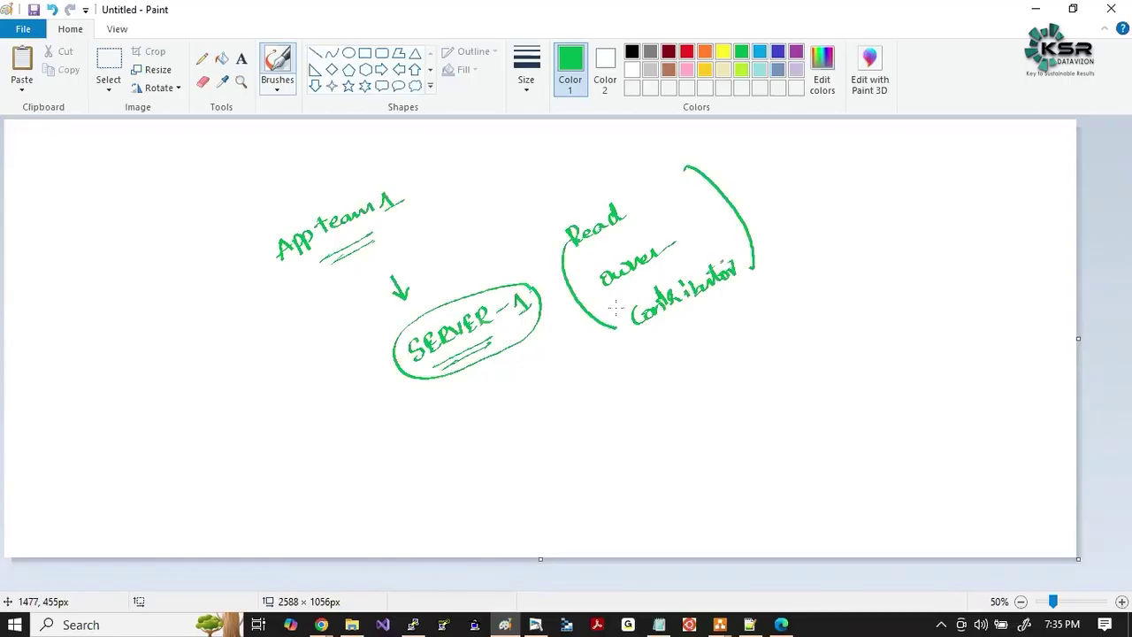
left_click(668, 53)
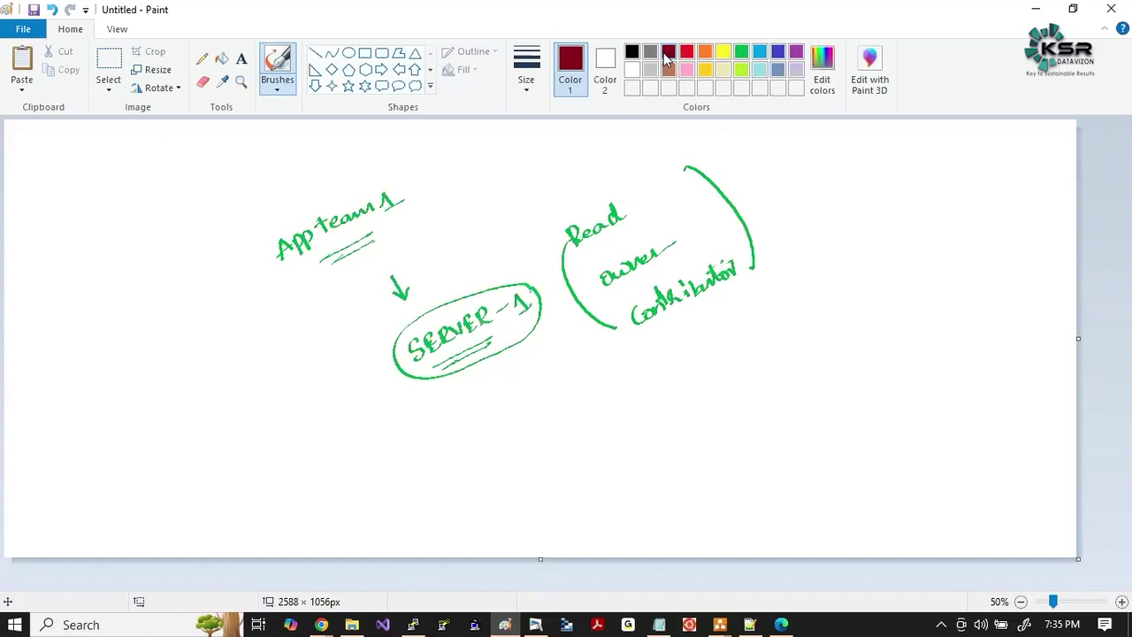
In dark red, write the user's name with an arrow, a curved arrow to SERVER-1, and 'Resource level'.
mouse_move(143, 240)
left_mouse_down()
mouse_move(139, 252)
mouse_move(154, 251)
mouse_move(200, 214)
left_mouse_up()
left_click_drag(191, 258, 210, 285)
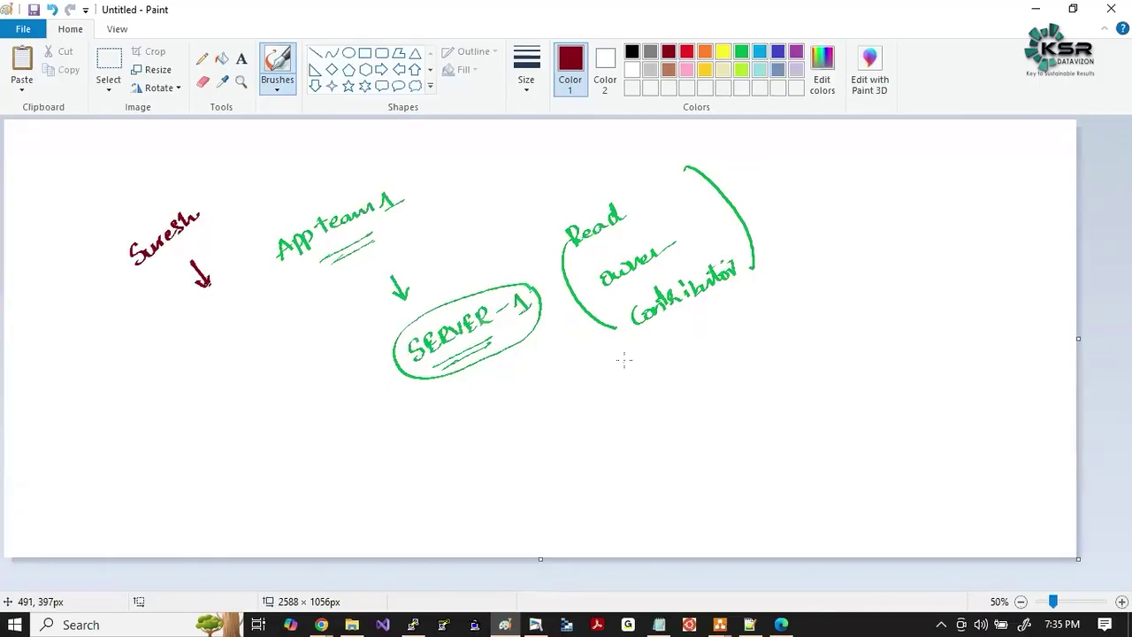
mouse_move(634, 354)
left_mouse_down()
mouse_move(599, 392)
mouse_move(510, 361)
left_mouse_up()
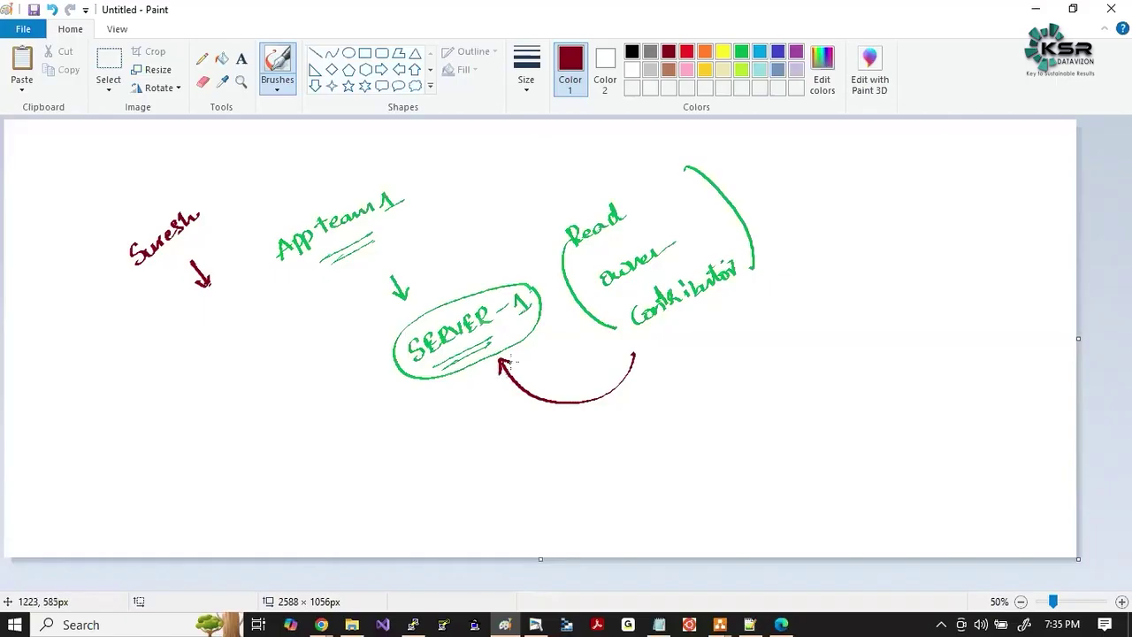
mouse_move(549, 423)
left_mouse_down()
mouse_move(552, 443)
mouse_move(557, 430)
mouse_move(640, 402)
mouse_move(665, 376)
mouse_move(679, 387)
mouse_move(563, 453)
mouse_move(632, 434)
left_mouse_up()
Write quoted, underlined 'RBAC' with curved arrows leading to Entra ID and SERVER-1.
mouse_move(251, 398)
left_mouse_down()
mouse_move(254, 386)
mouse_move(286, 382)
left_mouse_up()
left_click_drag(293, 341, 292, 350)
left_click_drag(299, 340, 298, 349)
left_click_drag(230, 379, 228, 386)
mouse_move(235, 379)
left_mouse_down()
mouse_move(293, 395)
mouse_move(129, 423)
mouse_move(104, 382)
left_mouse_up()
mouse_move(99, 403)
left_mouse_down()
mouse_move(119, 395)
mouse_move(55, 409)
mouse_move(69, 395)
left_mouse_up()
left_click_drag(65, 405, 114, 359)
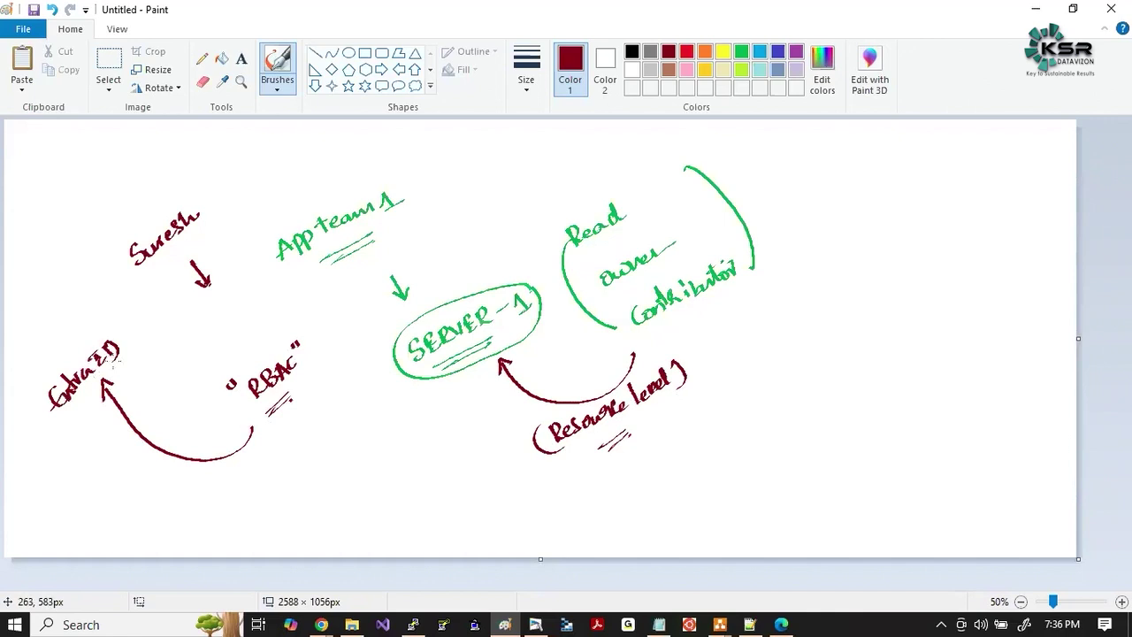
left_click_drag(277, 426, 444, 392)
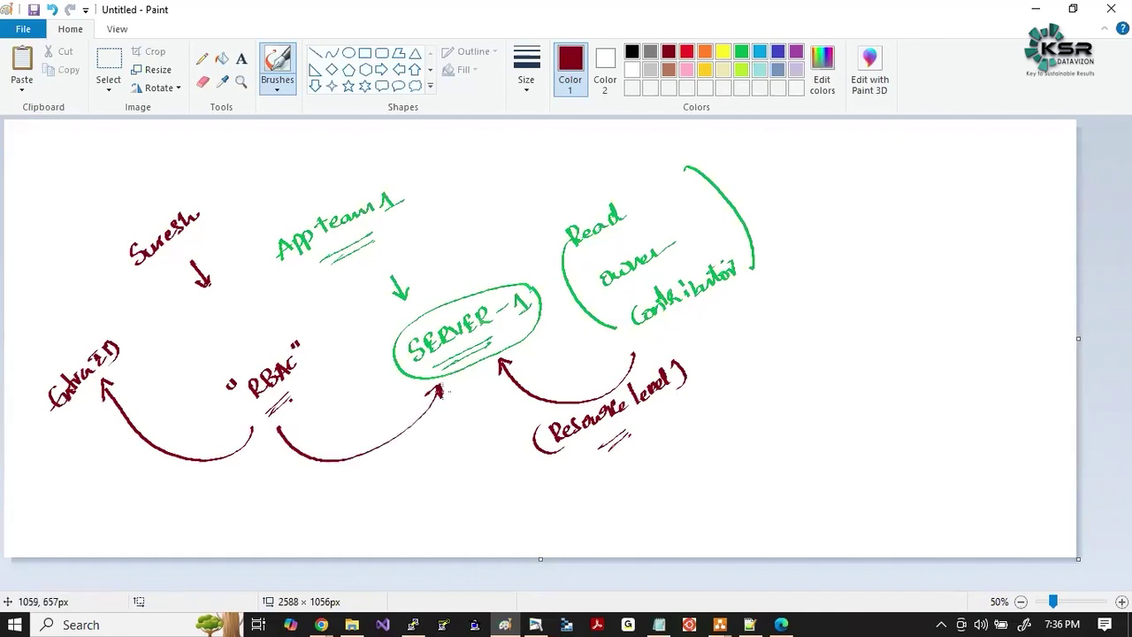
In black, draw a cloud around RBAC and question marks by its left and middle arrows.
left_click(630, 51)
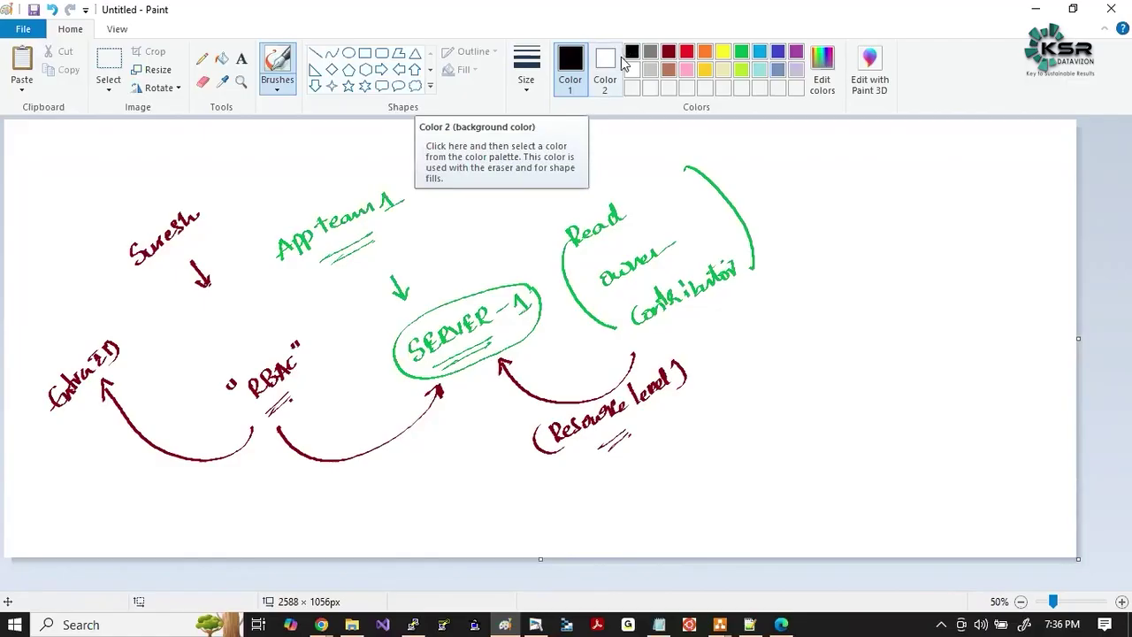
mouse_move(272, 336)
left_mouse_down()
mouse_move(257, 335)
mouse_move(217, 408)
mouse_move(259, 428)
mouse_move(324, 401)
mouse_move(329, 357)
mouse_move(272, 338)
left_mouse_up()
left_click_drag(111, 434, 117, 445)
left_click(123, 451)
left_click_drag(383, 463, 387, 474)
left_click(391, 479)
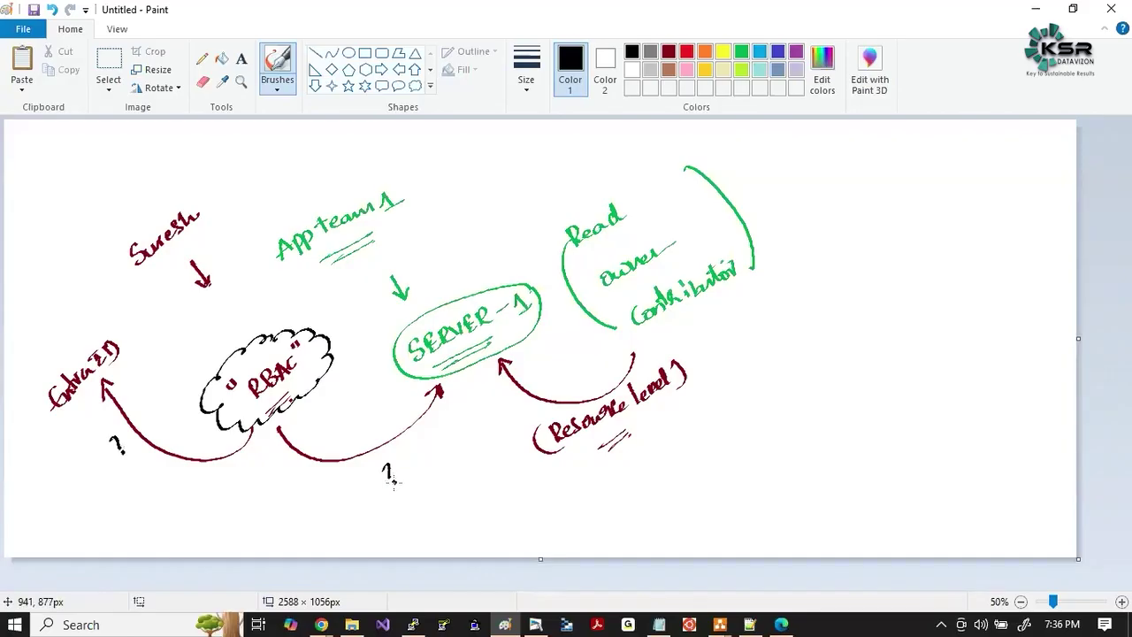
In blue, tick the SERVER-1 arrow, strike the left question mark and underline SERVER.
left_click(778, 53)
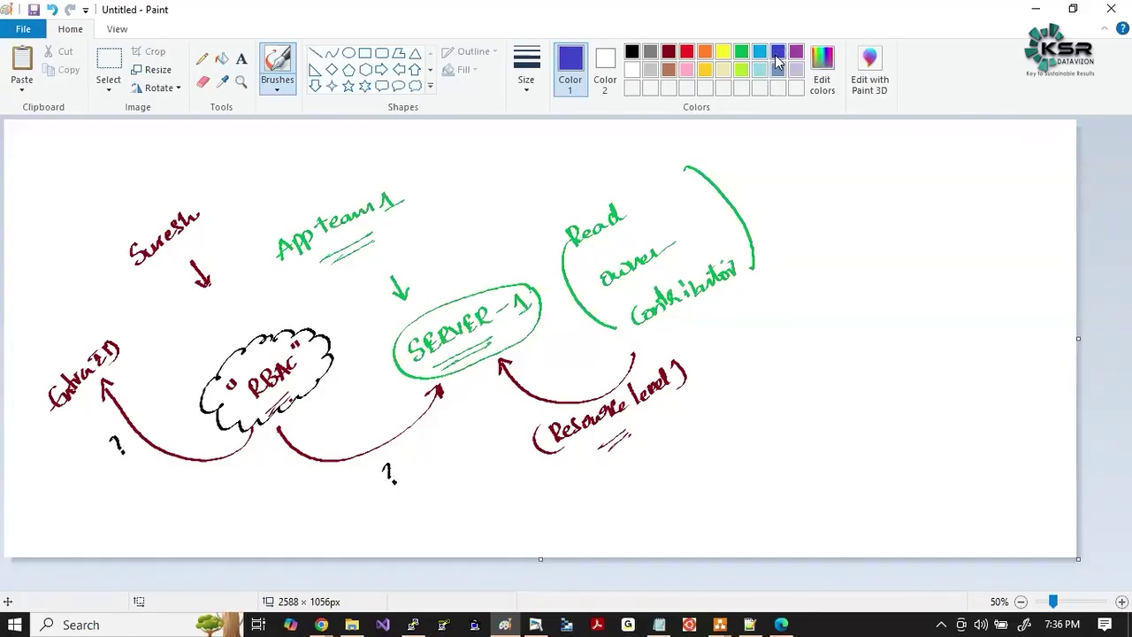
left_click_drag(343, 442, 404, 424)
left_click_drag(108, 447, 133, 437)
mouse_move(131, 428)
left_mouse_down()
mouse_move(119, 450)
mouse_move(156, 403)
mouse_move(134, 453)
mouse_move(162, 422)
left_mouse_up()
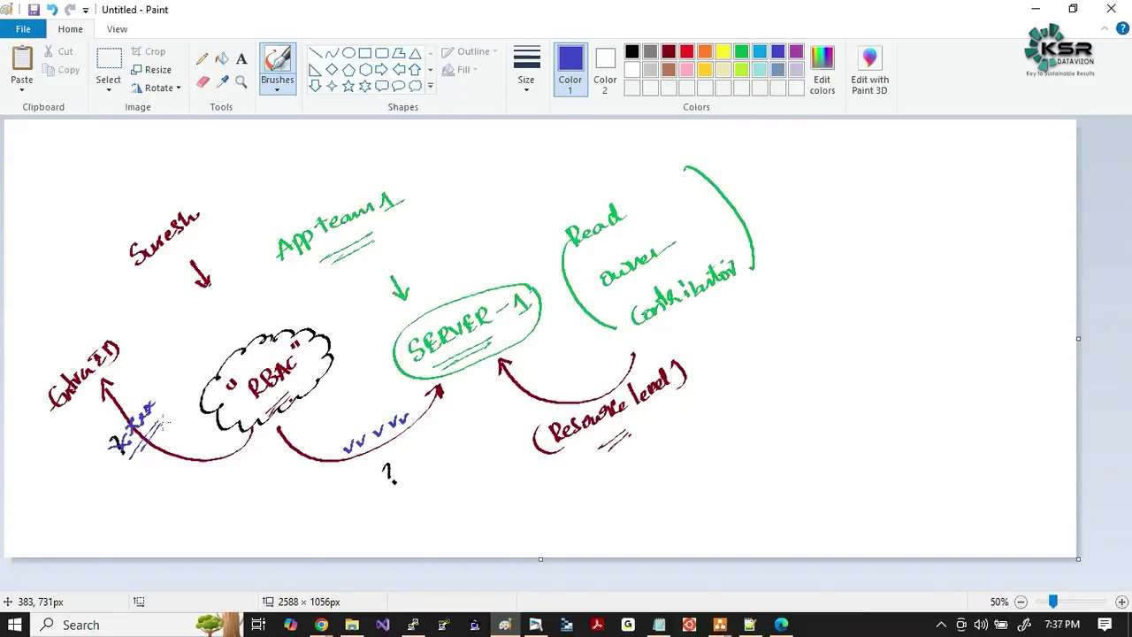
left_click_drag(449, 356, 471, 349)
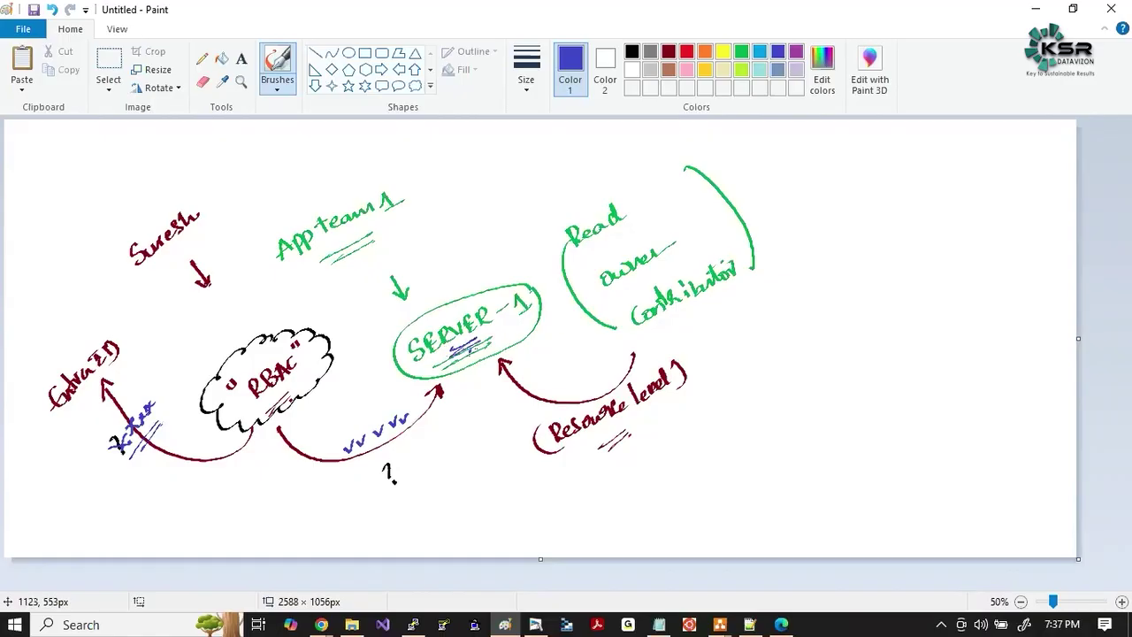
key("alt+Tab")
key("alt+Tab")
key("alt+Tab")
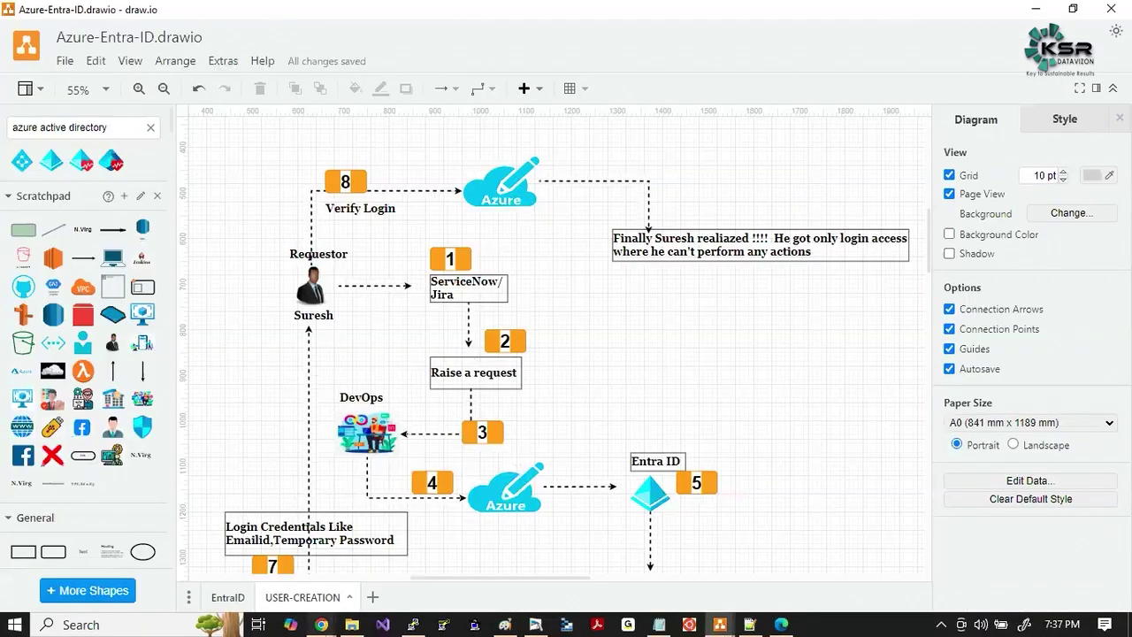
Show the EntraID page and point out the user, resource-level RBAC arrow and VM1-RG1.
left_click(227, 598)
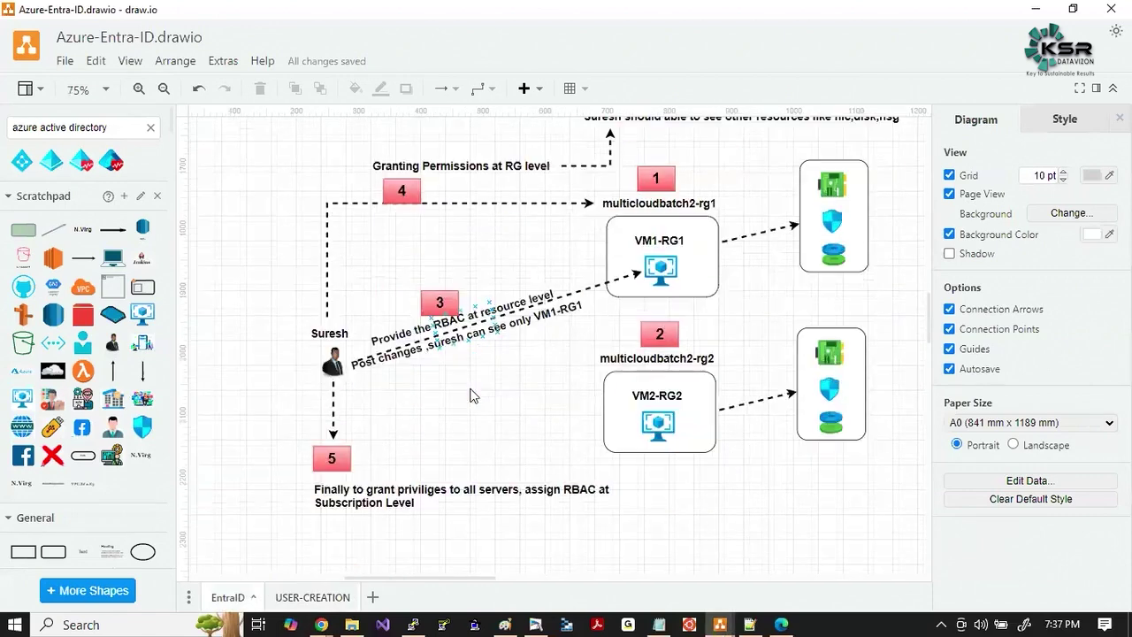
left_click(334, 356)
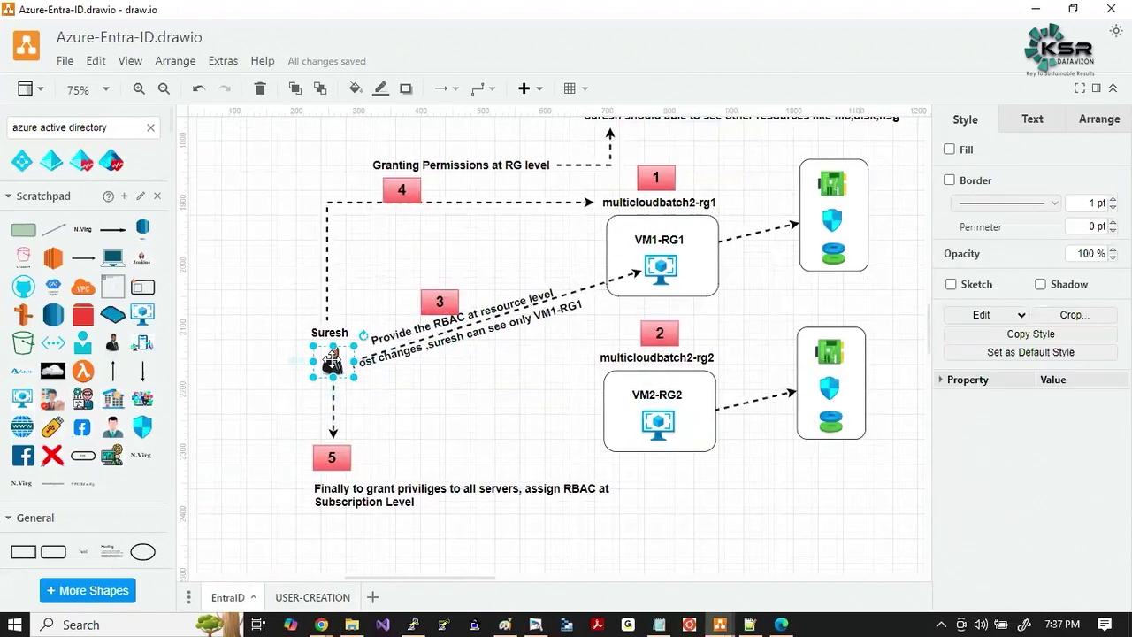
left_click(485, 390)
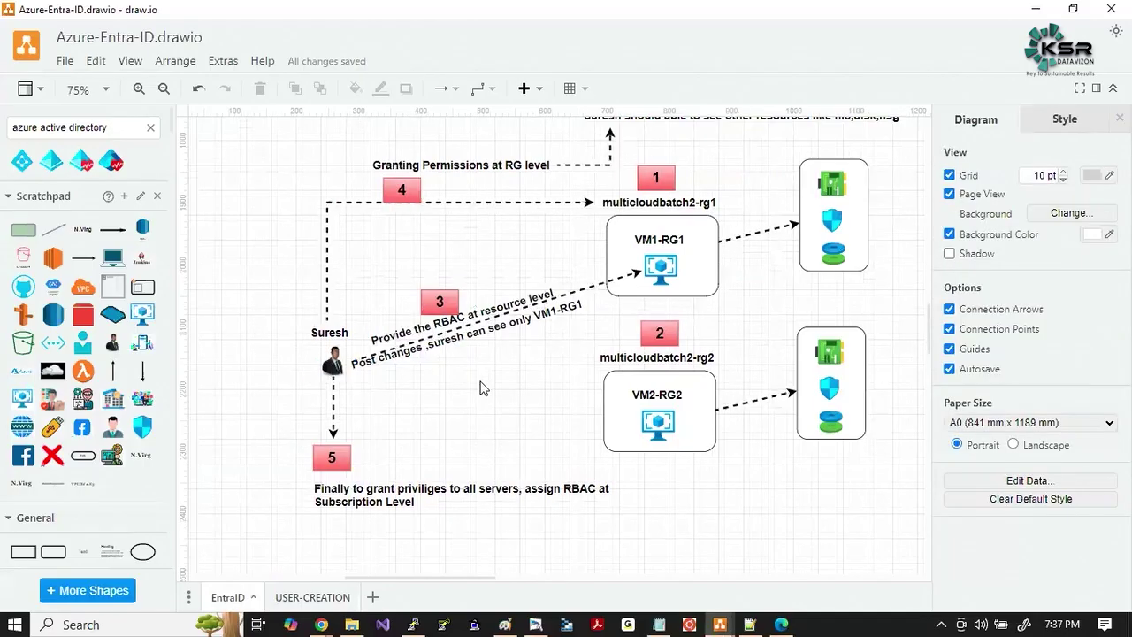
left_click(478, 314)
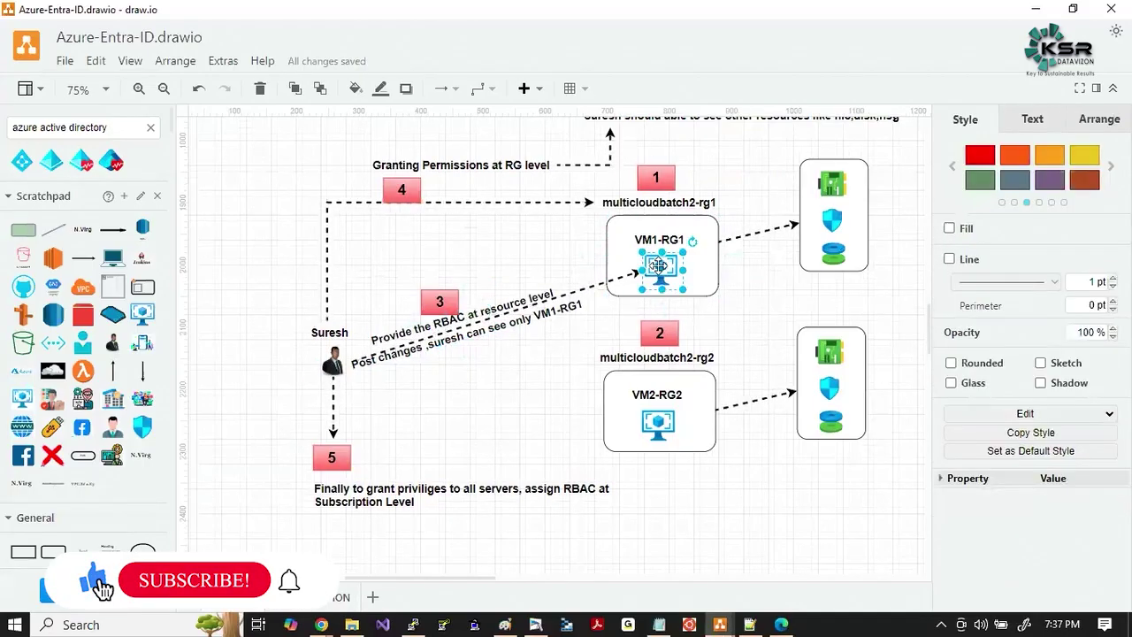
left_click(659, 265)
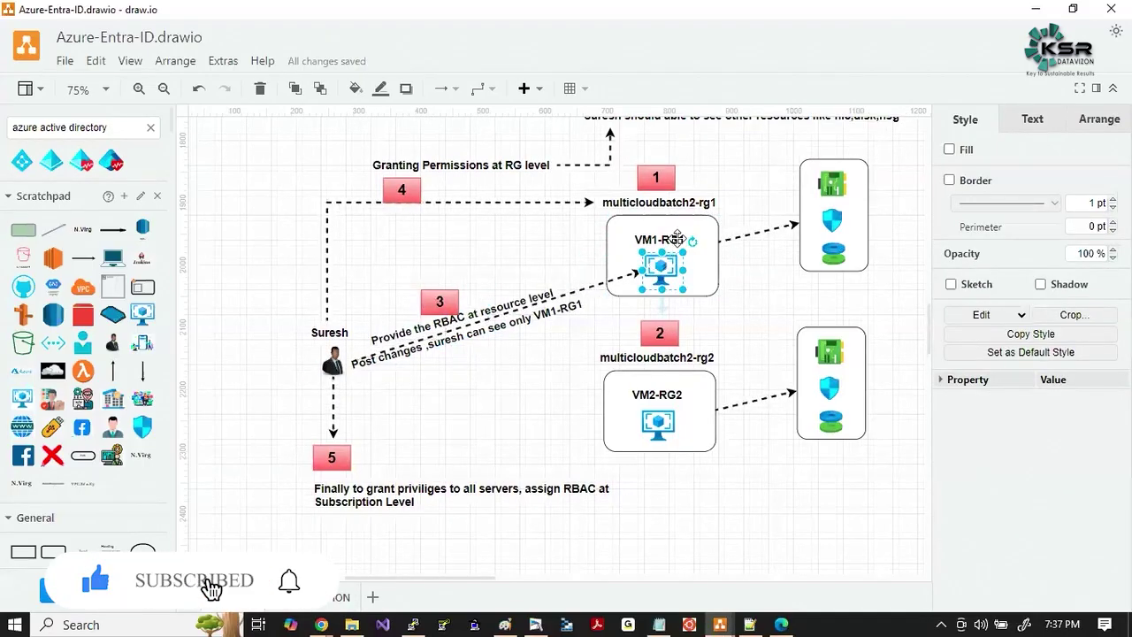
left_click(678, 237)
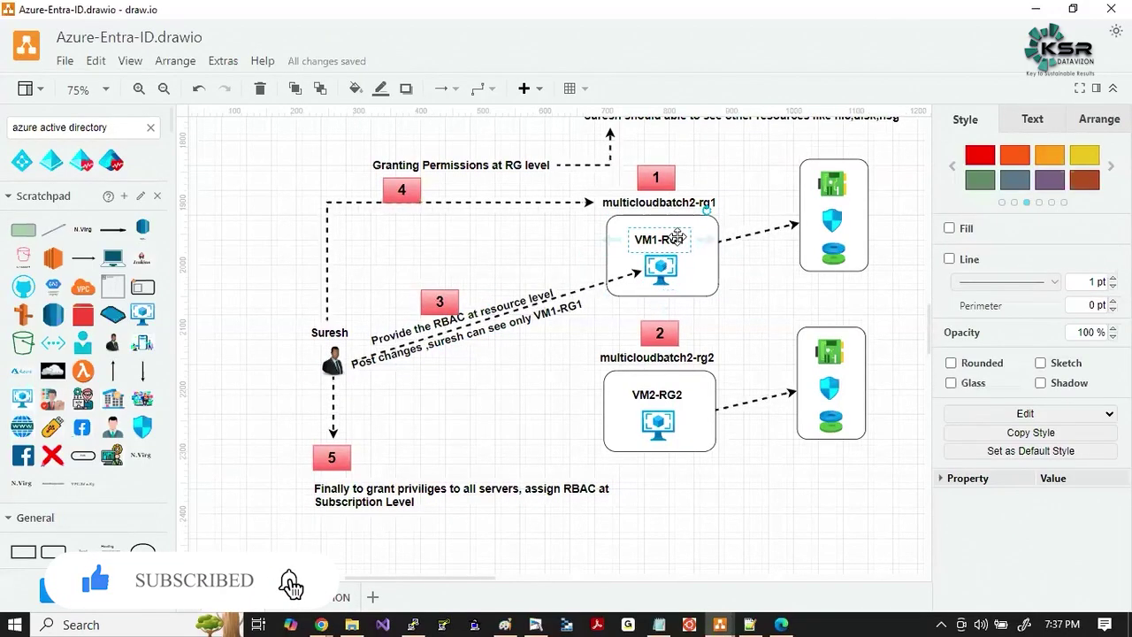
left_click(564, 406)
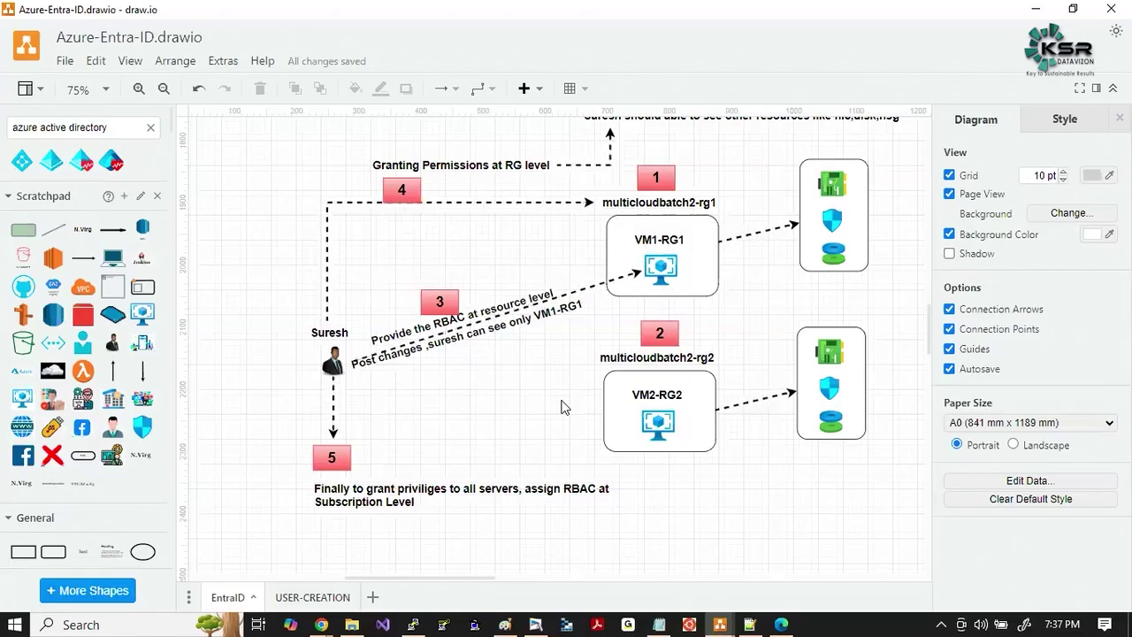
Bring the Azure portal forward and open SERVER1 from the Virtual machines list.
left_click(321, 625)
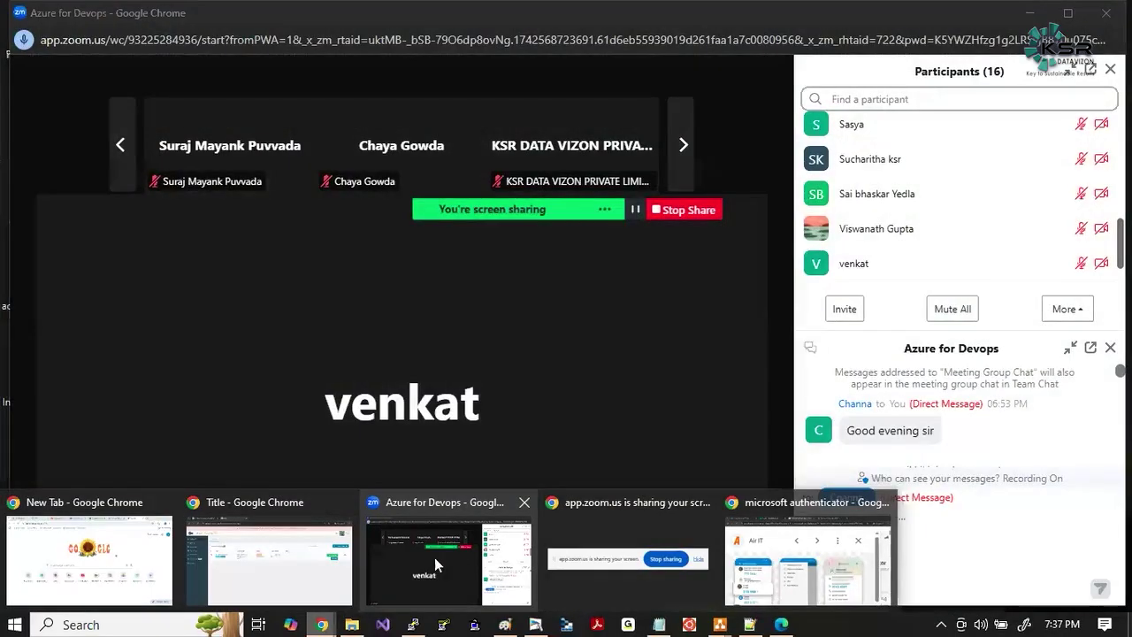
mouse_move(308, 568)
left_click(807, 562)
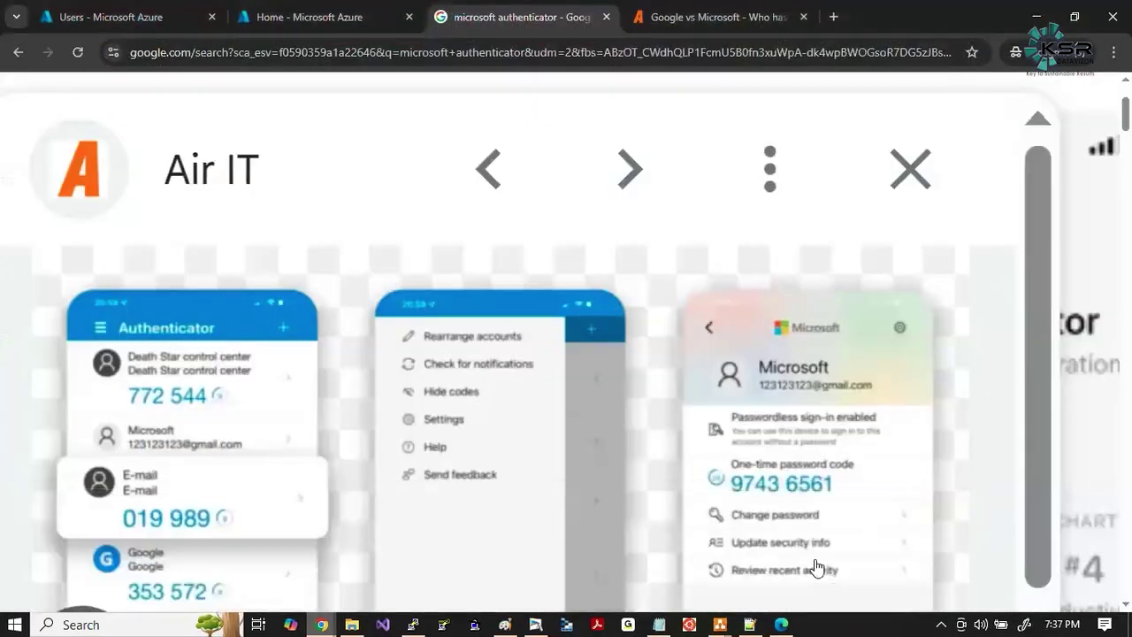
left_click(267, 31)
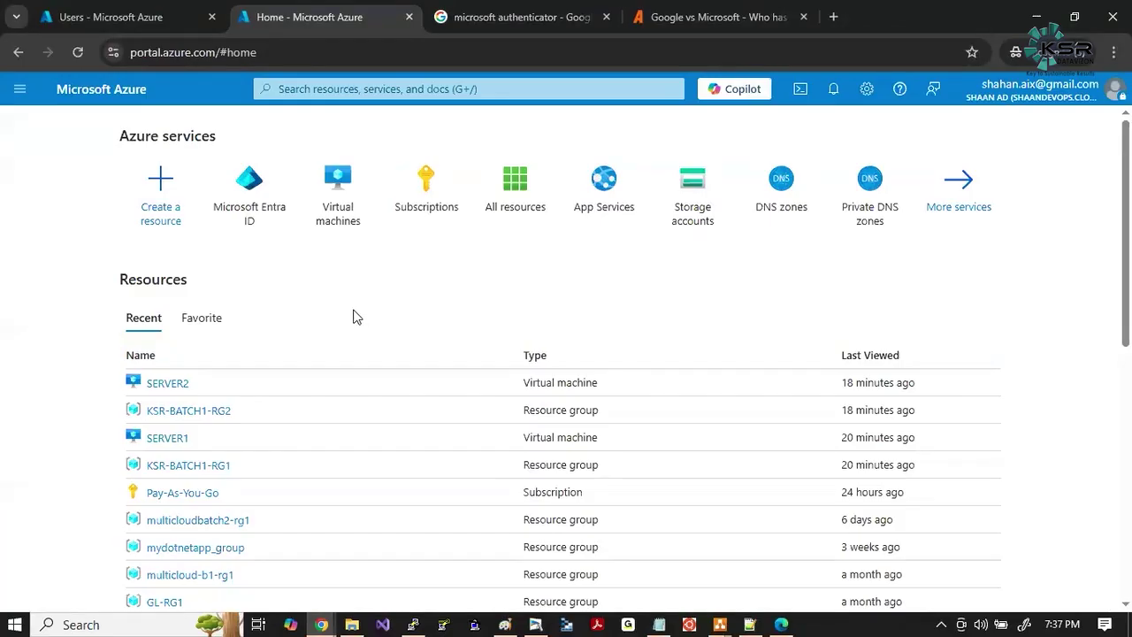
left_click(340, 212)
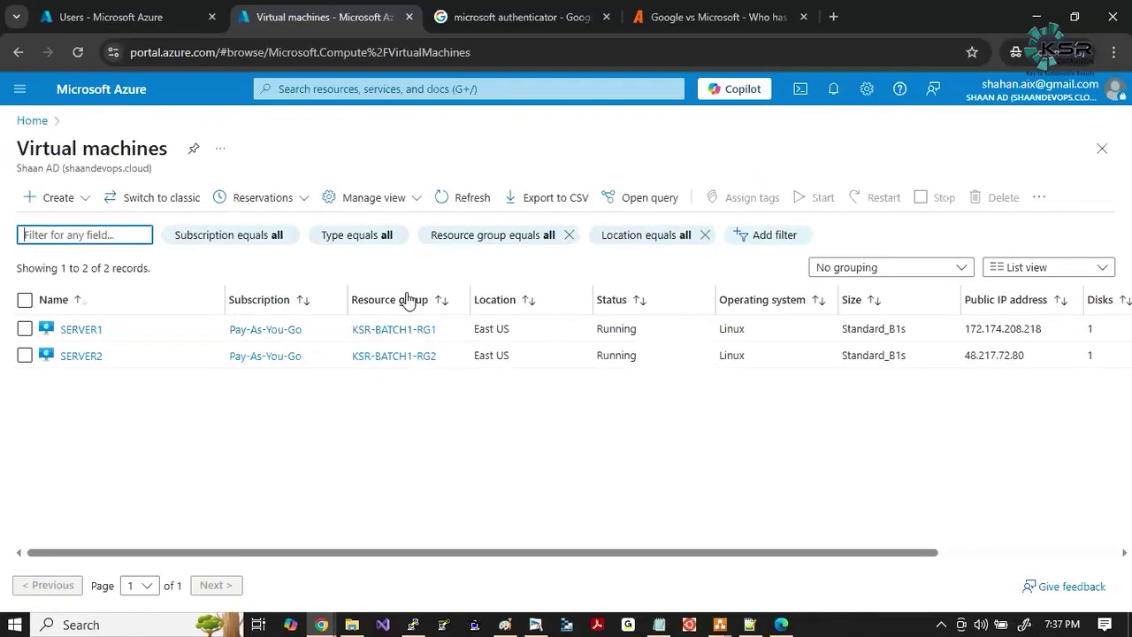
left_click(81, 329)
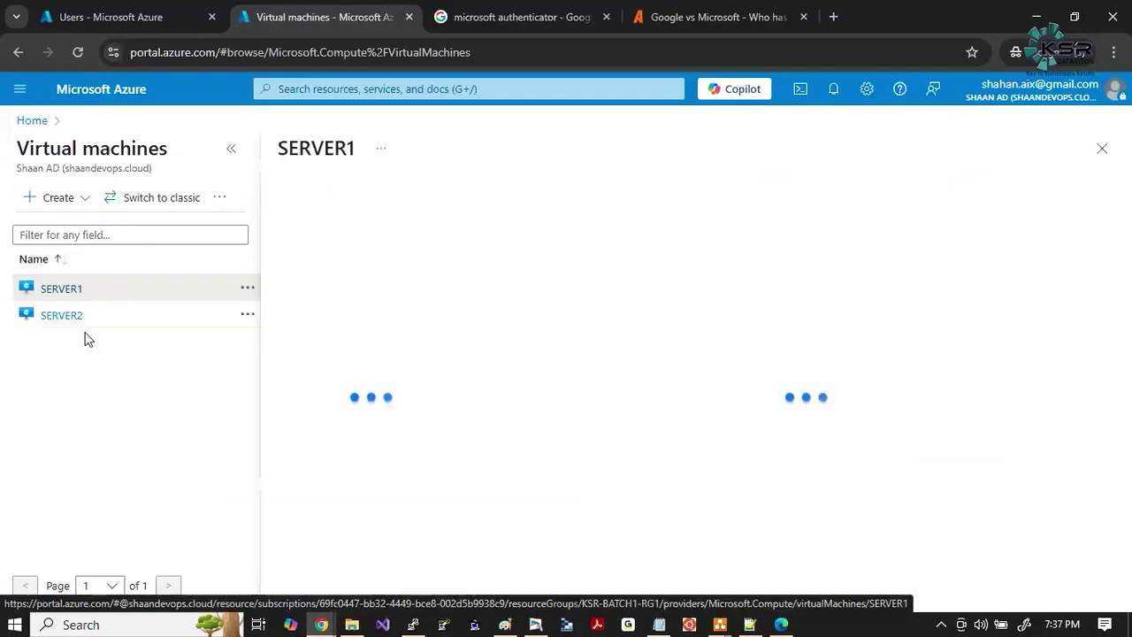
left_click(230, 151)
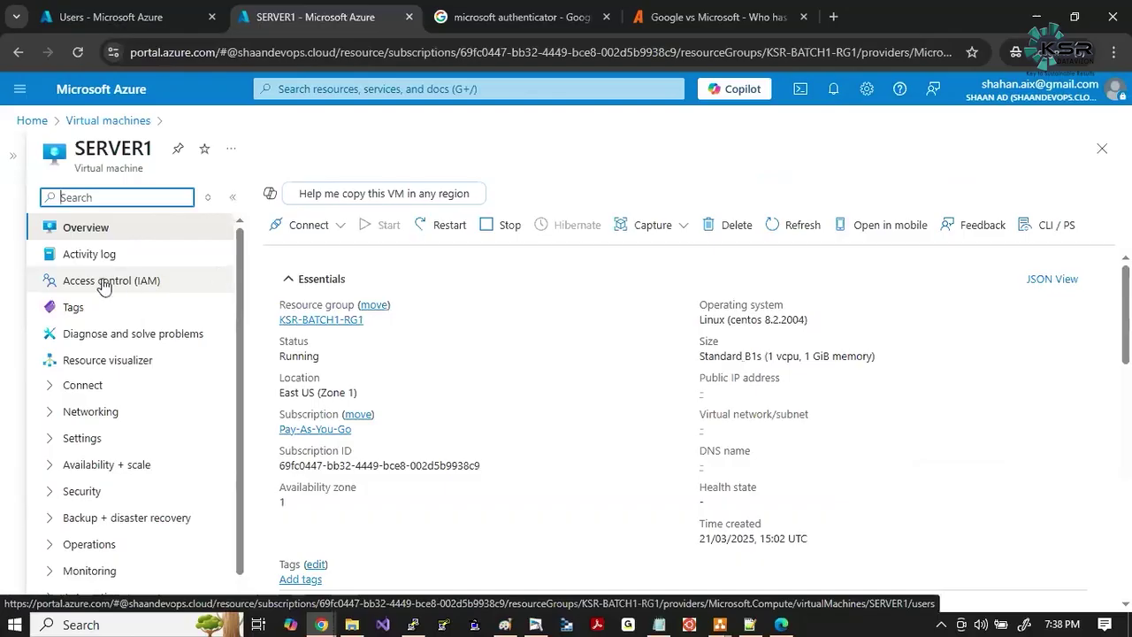
Capture the SERVER1 menu with Access control (IAM) outlined in red, then open it.
key("Print")
left_click_drag(13, 173, 453, 460)
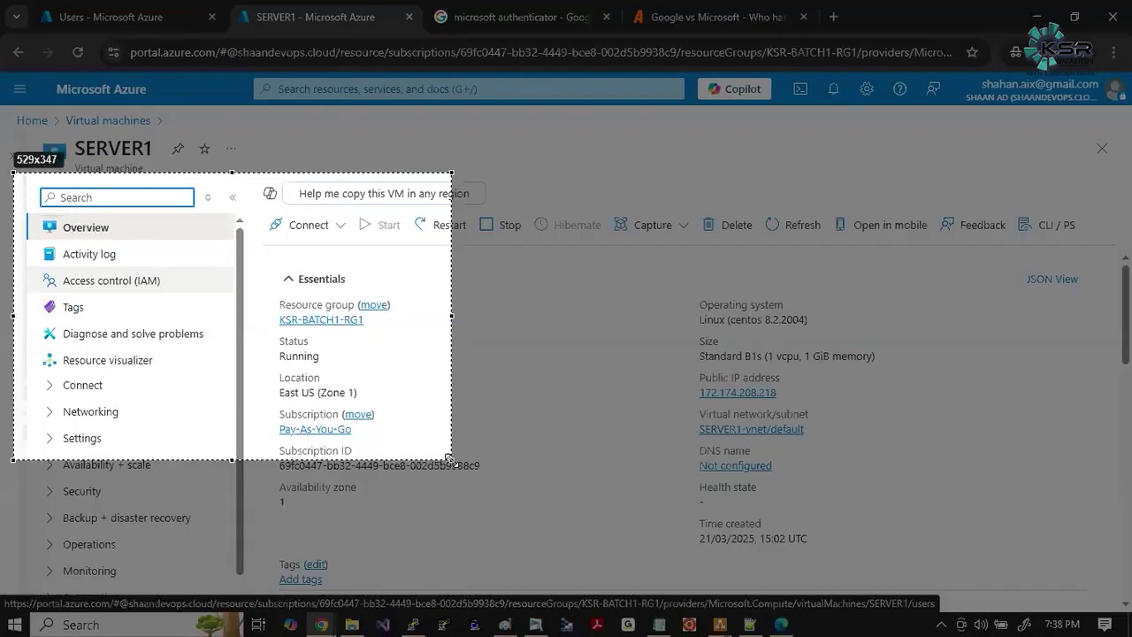
left_click(467, 366)
left_click_drag(43, 268, 196, 295)
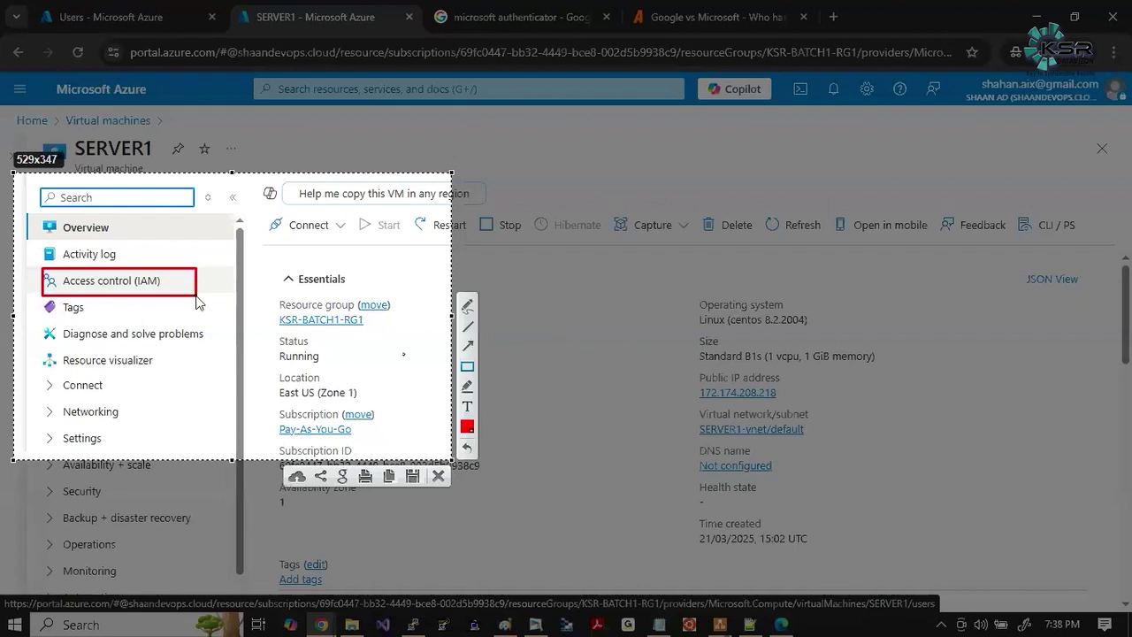
left_click(177, 281)
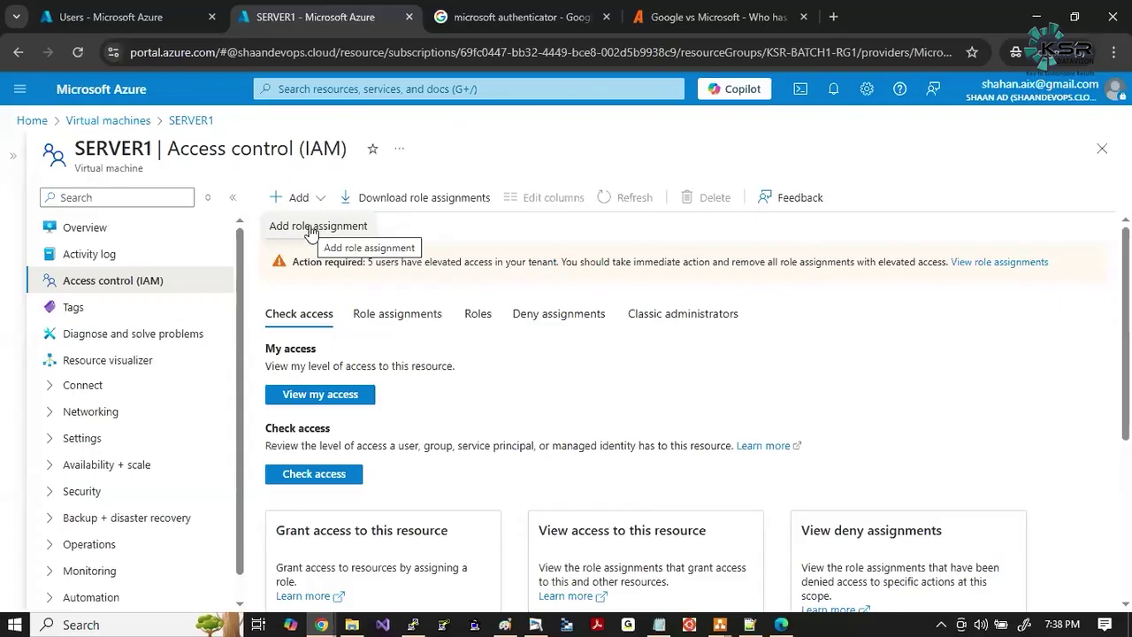
Start a new role assignment and capture the role list with Reader outlined in red.
left_click(314, 228)
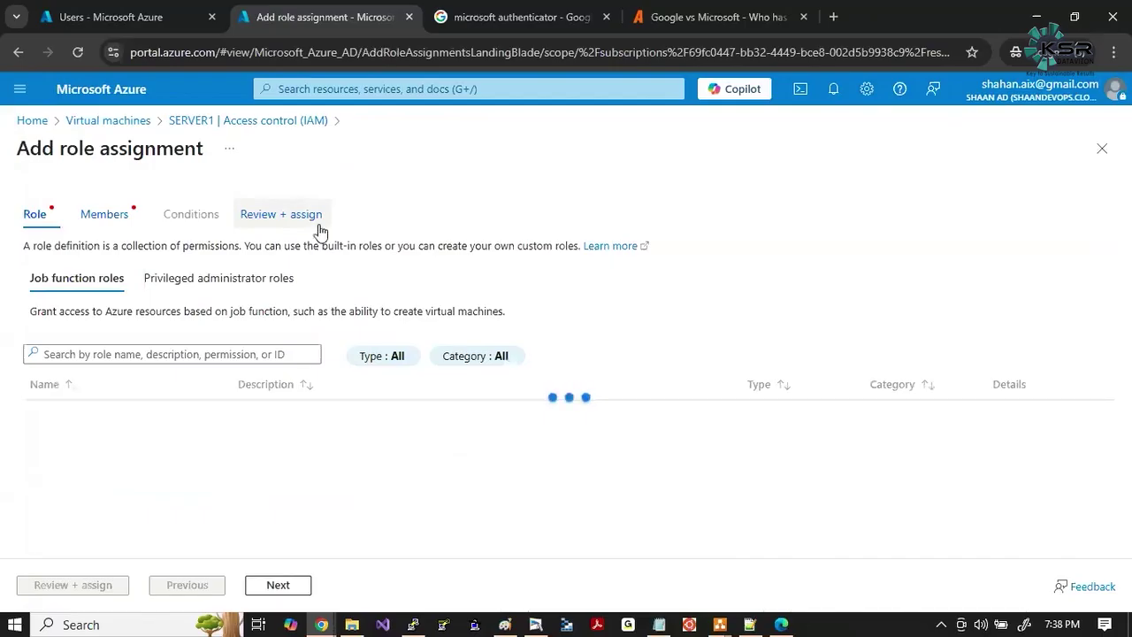
scroll(316, 336, "down", 1)
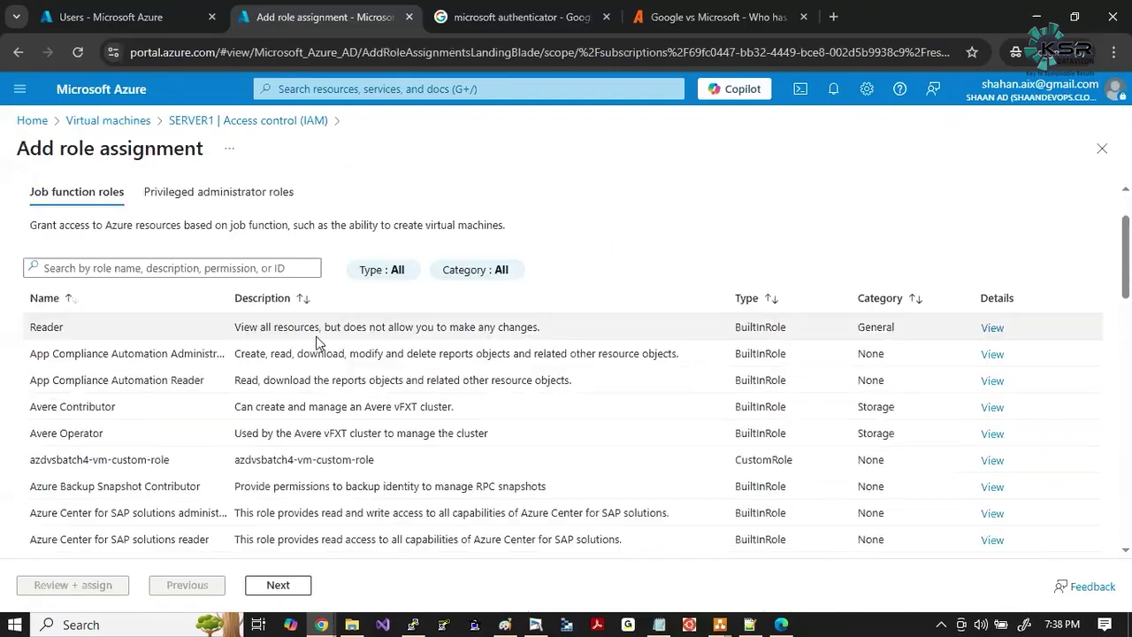
scroll(316, 336, "up", 1)
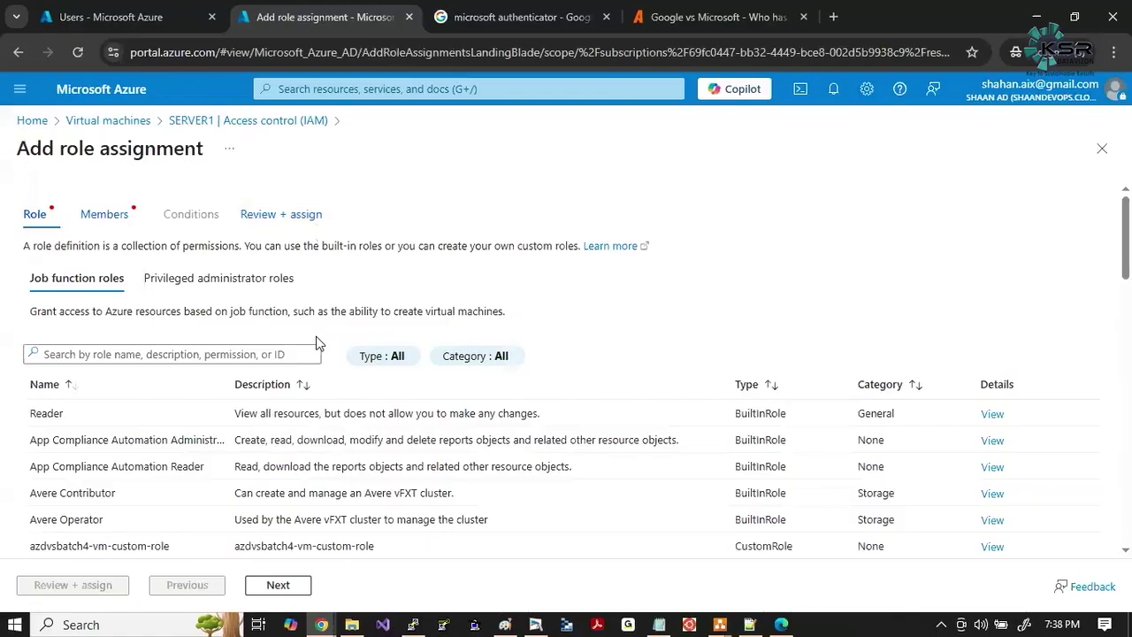
key("Print")
left_click_drag(19, 389, 452, 434)
left_click(467, 340)
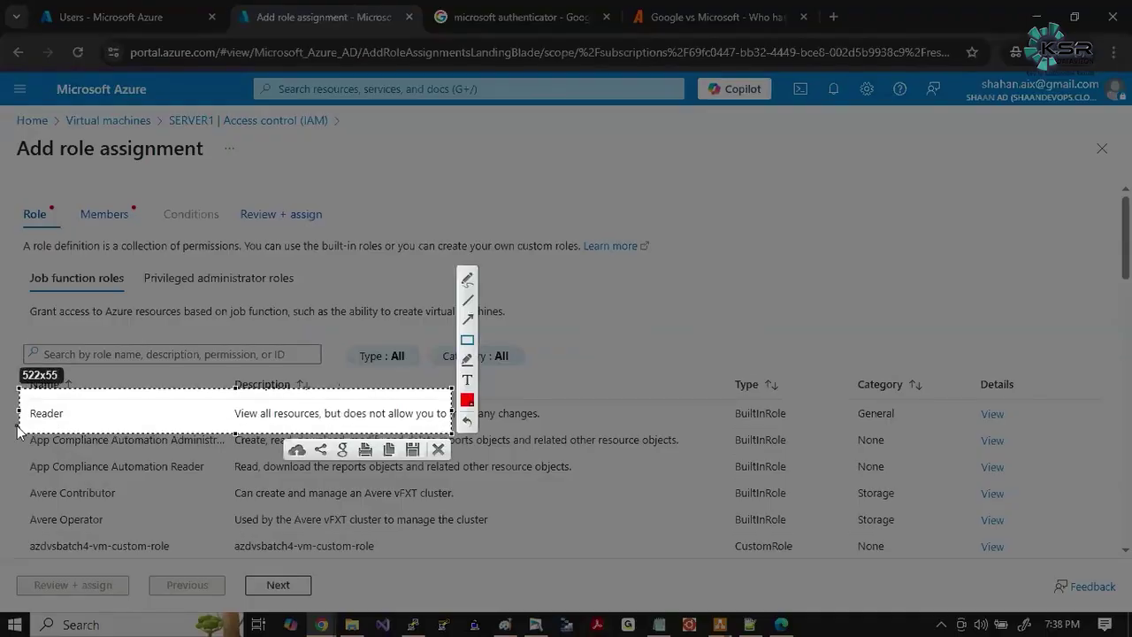
left_click_drag(24, 402, 89, 434)
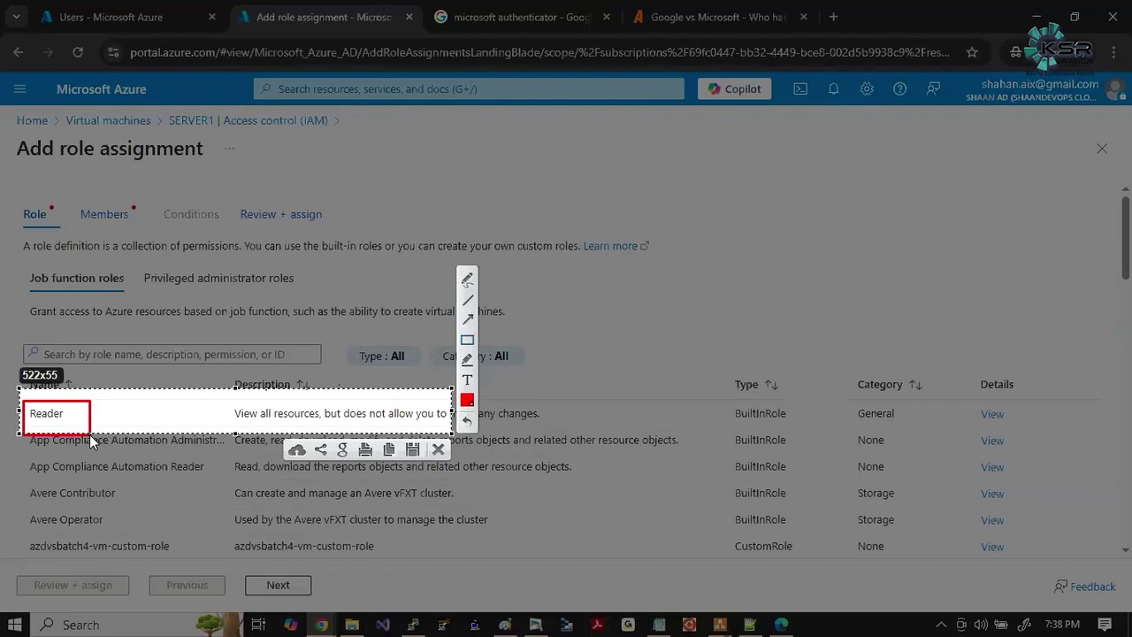
key("ctrl+c")
Show privileged administrator roles, capture them with Owner outlined, and choose Contributor.
left_click(187, 278)
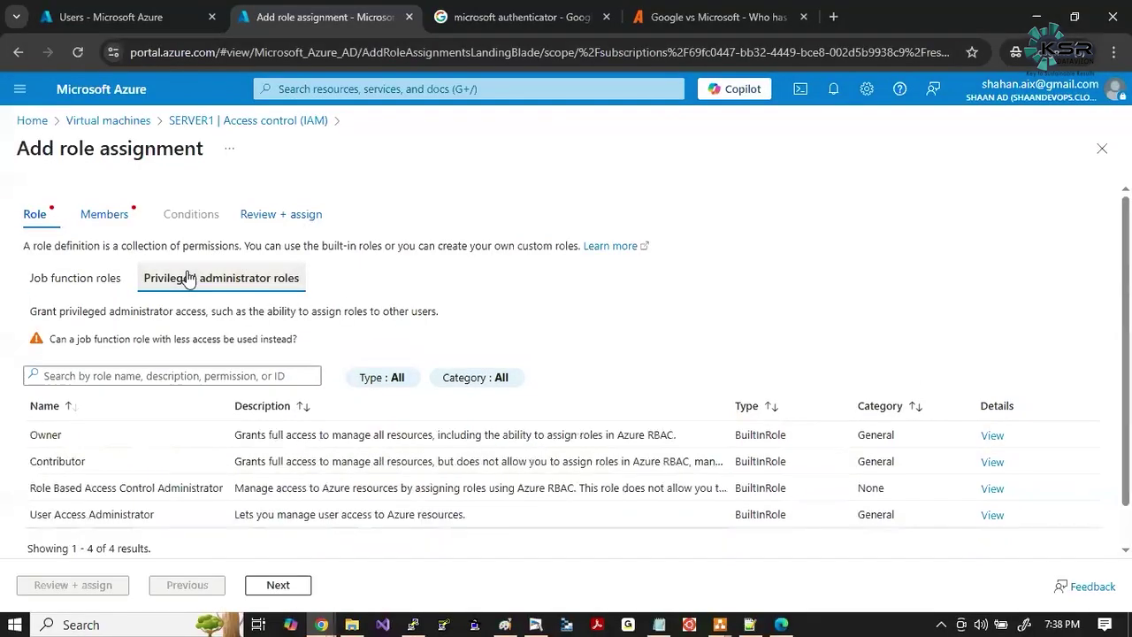
key("Print")
left_click_drag(1, 290, 694, 554)
left_click(708, 461)
left_click_drag(18, 431, 99, 478)
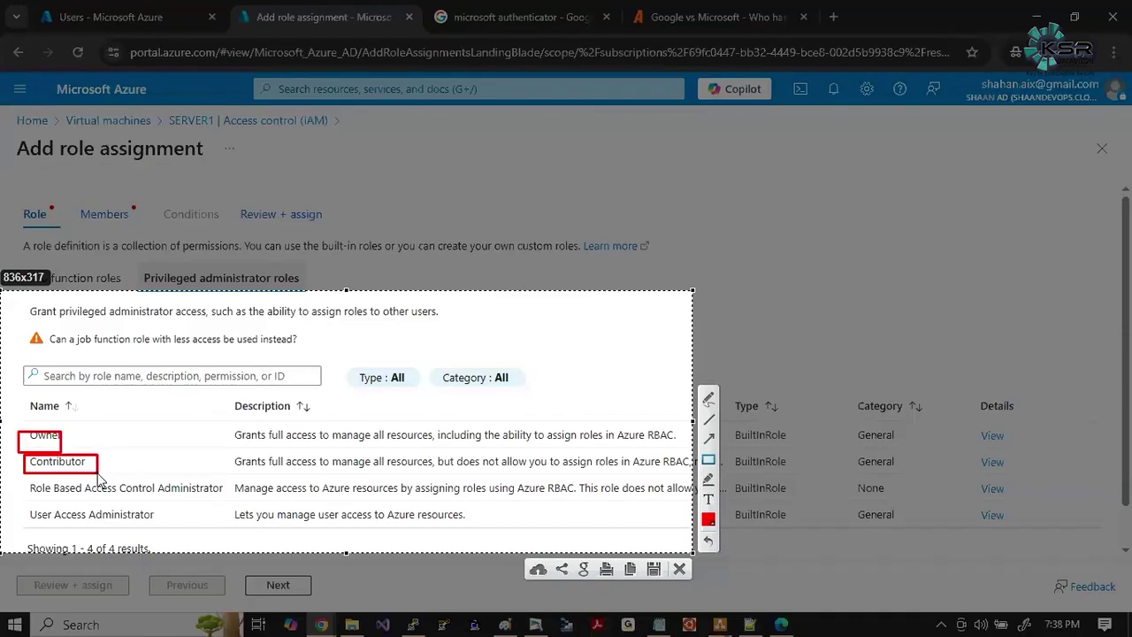
key("ctrl+c")
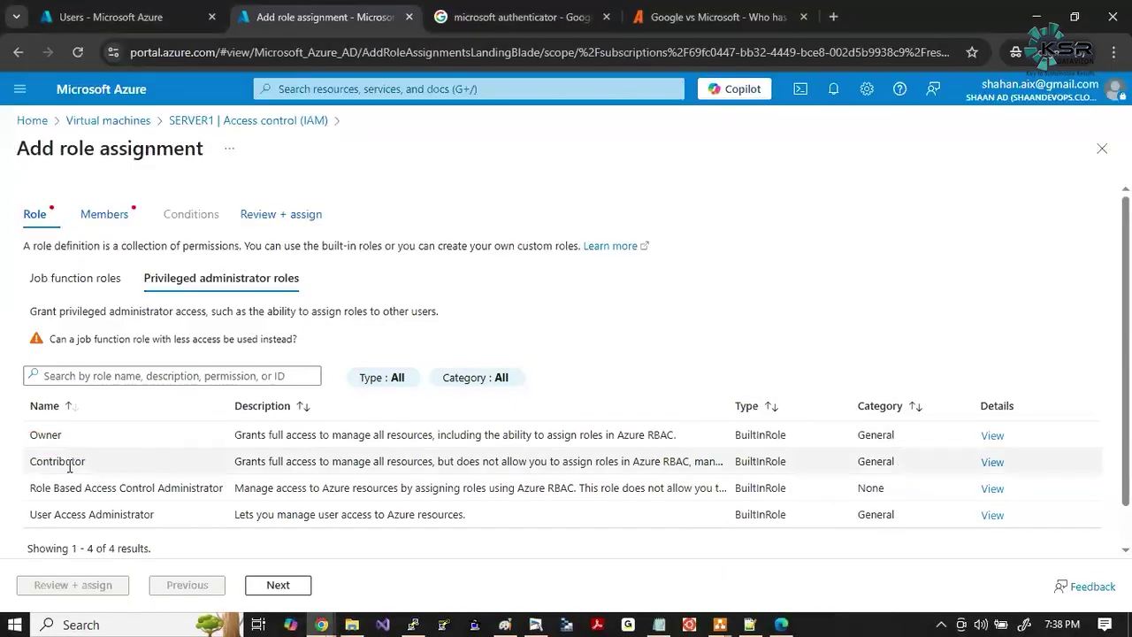
left_click(66, 466)
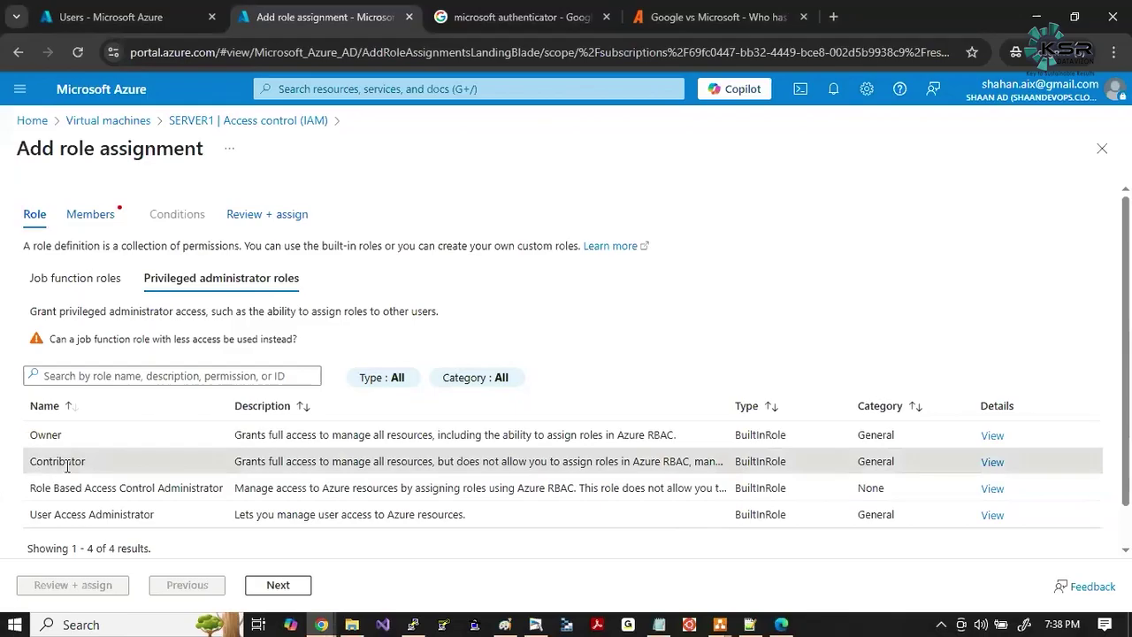
Search for and select the new user as the member, then proceed to review.
left_click(280, 588)
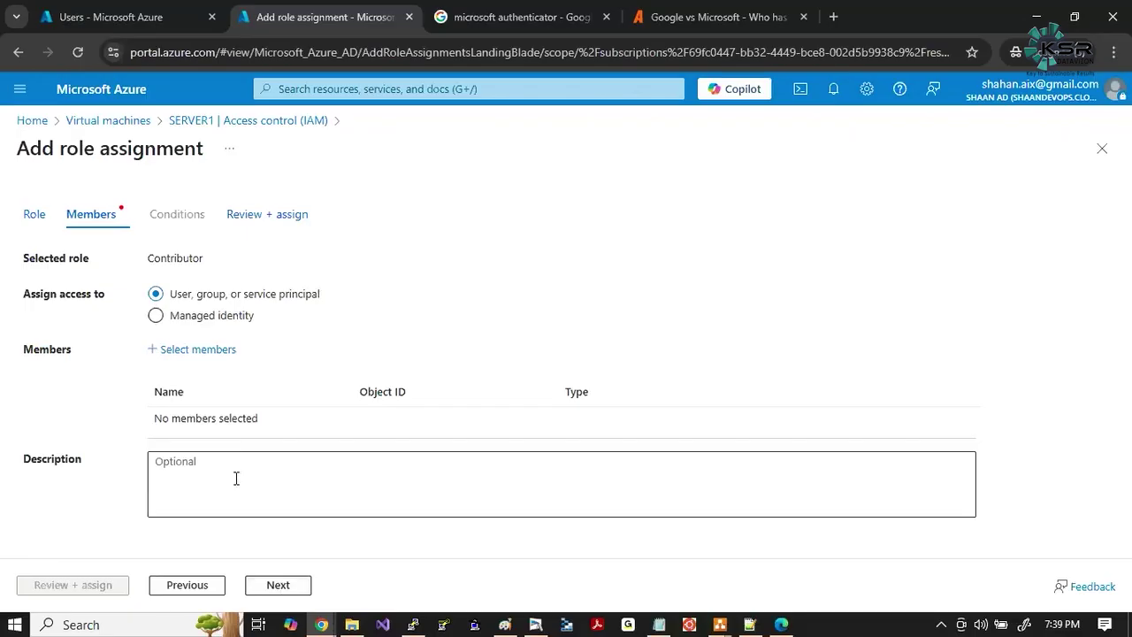
left_click(199, 351)
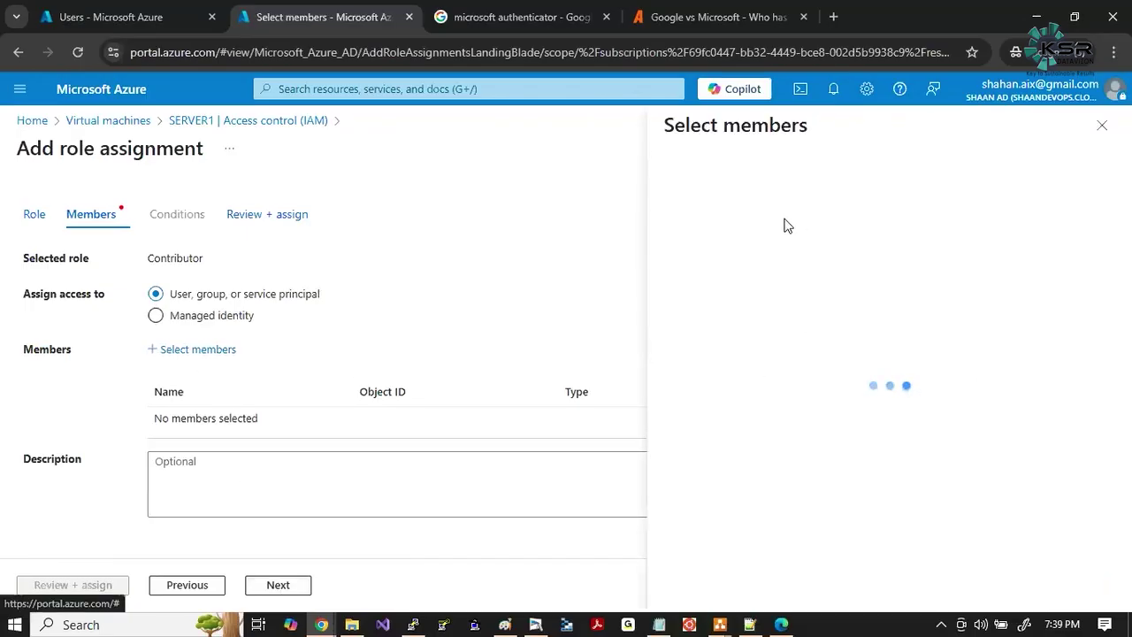
type("ksrsuresh")
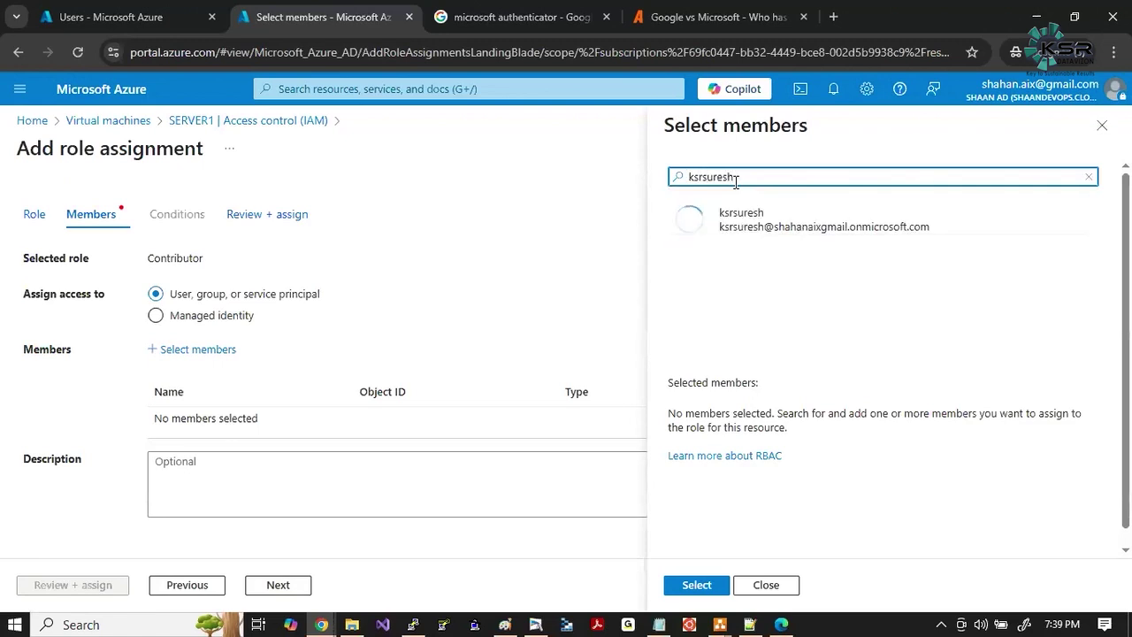
left_click(751, 228)
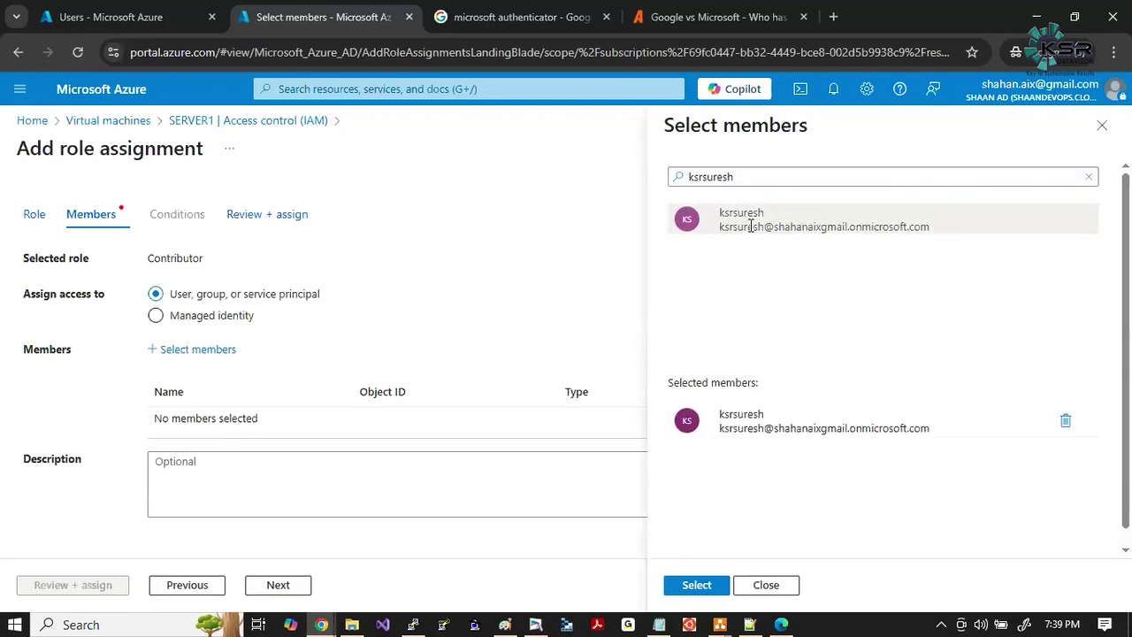
left_click(697, 584)
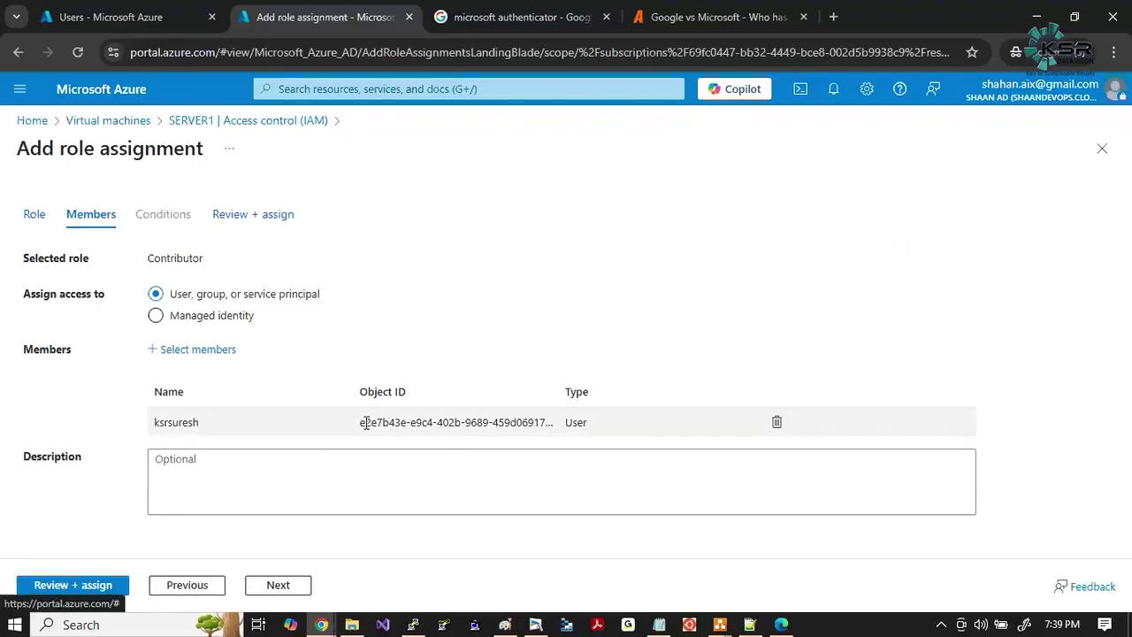
left_click_drag(359, 422, 465, 424)
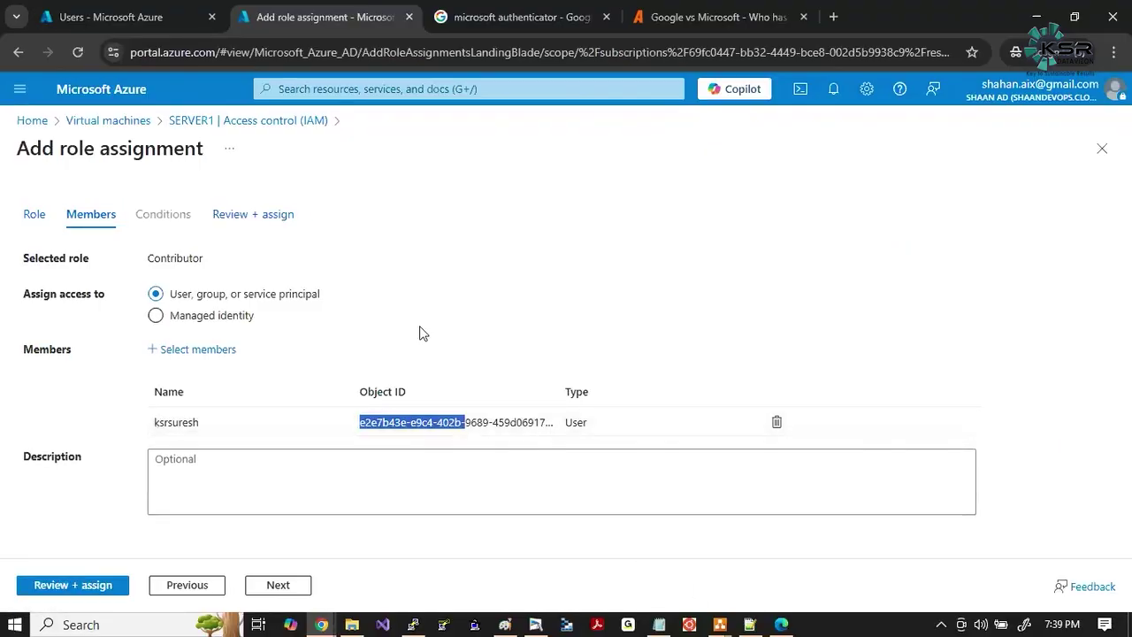
left_click(301, 585)
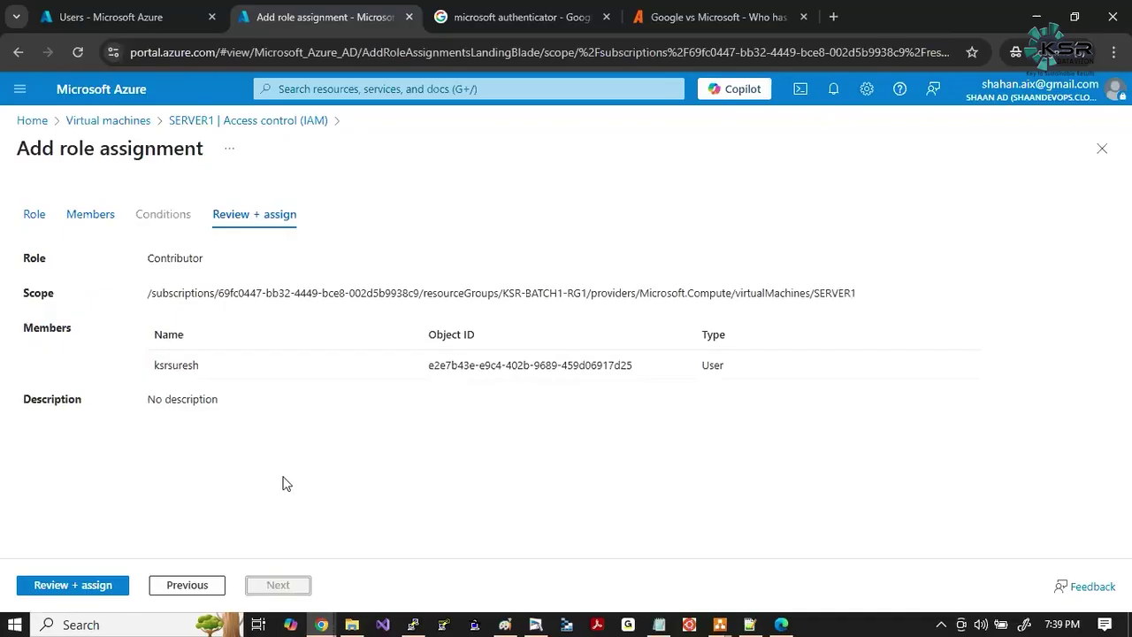
Confirm Review + assign to create the Contributor assignment for the user on SERVER1.
left_click(74, 585)
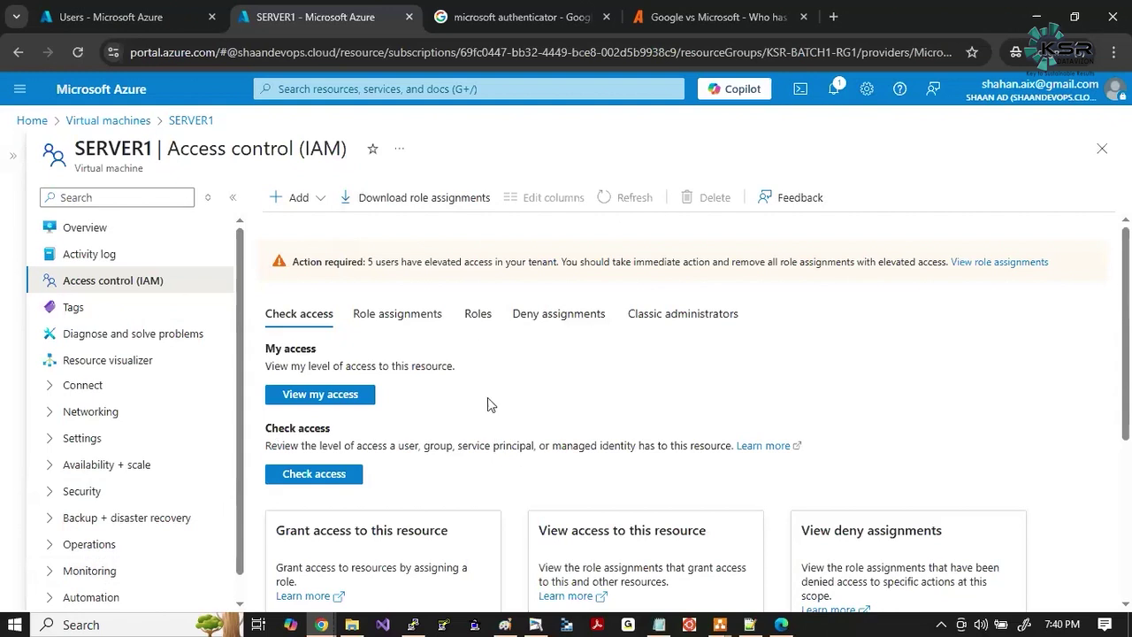
Browse SERVER1's Roles and Role assignments lists, then start a search by name.
left_click(476, 310)
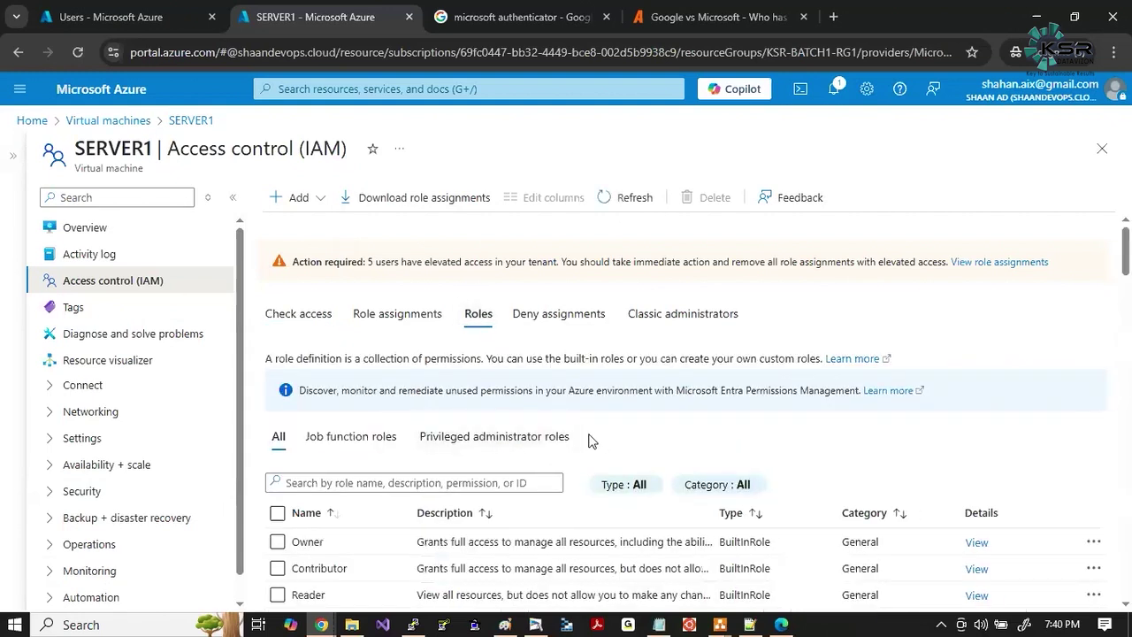
scroll(591, 440, "down", 1)
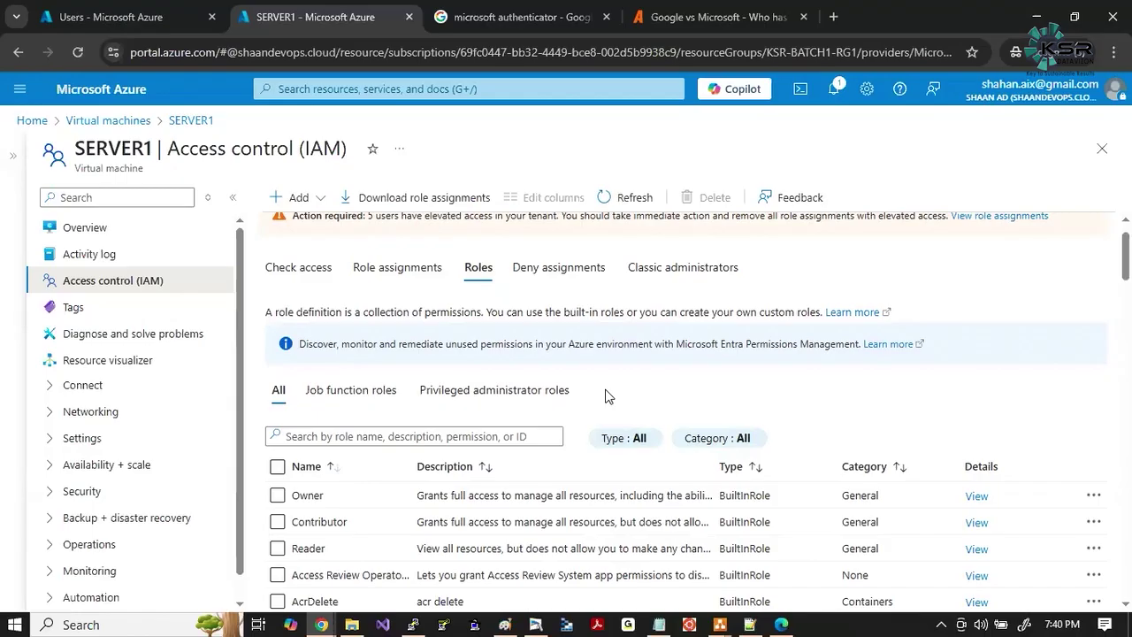
scroll(606, 396, "down", 5)
scroll(606, 397, "up", 3)
scroll(606, 397, "up", 2)
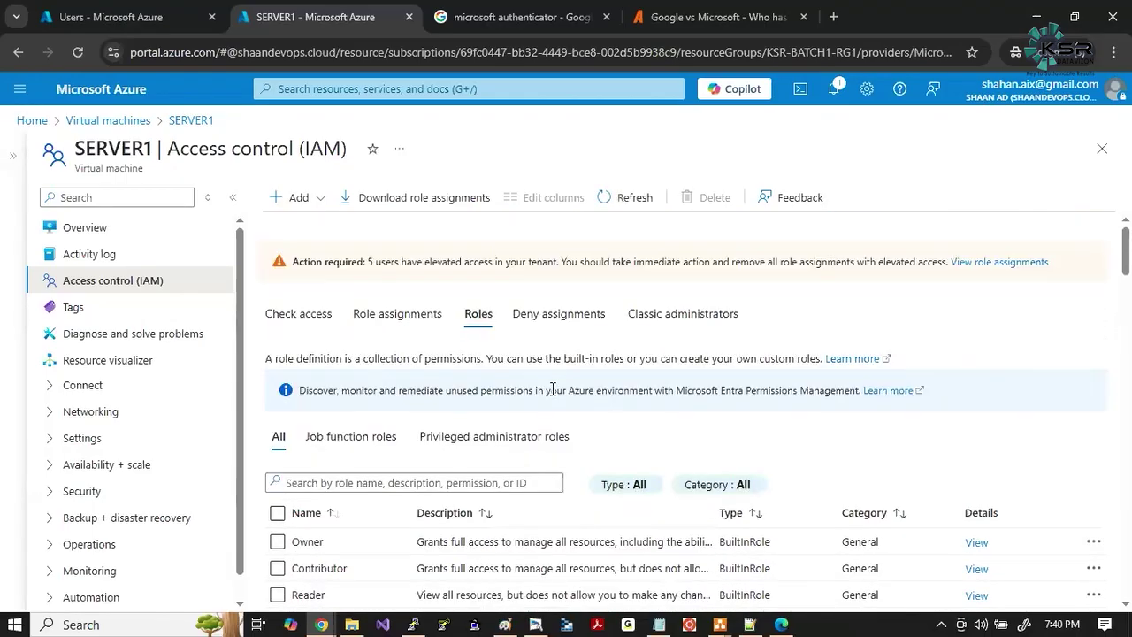
left_click(389, 315)
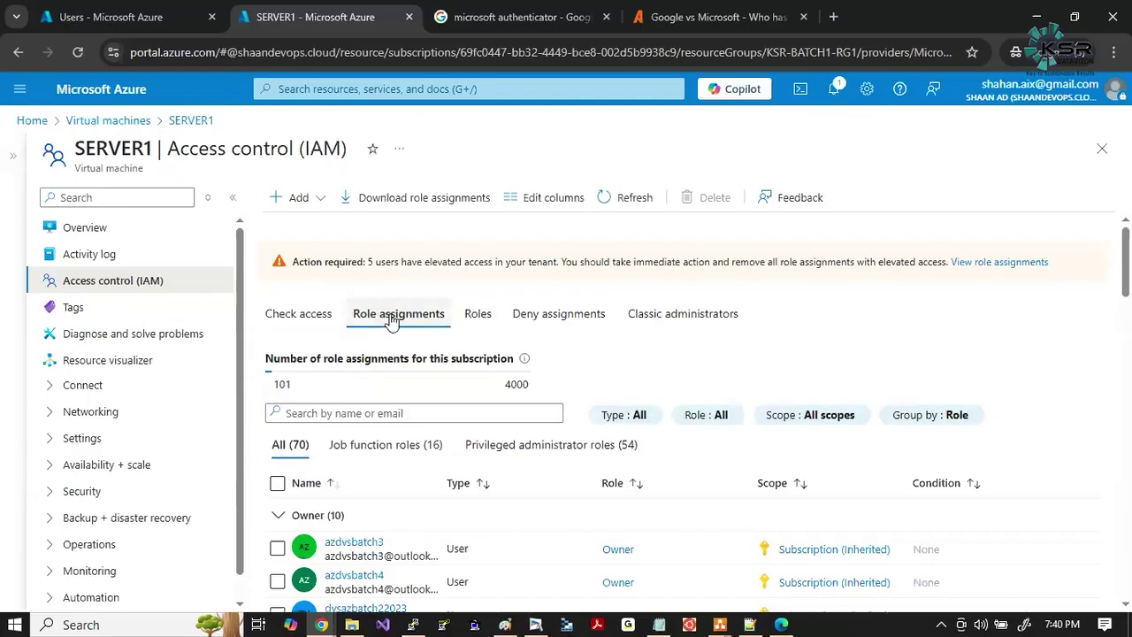
scroll(591, 501, "down", 5)
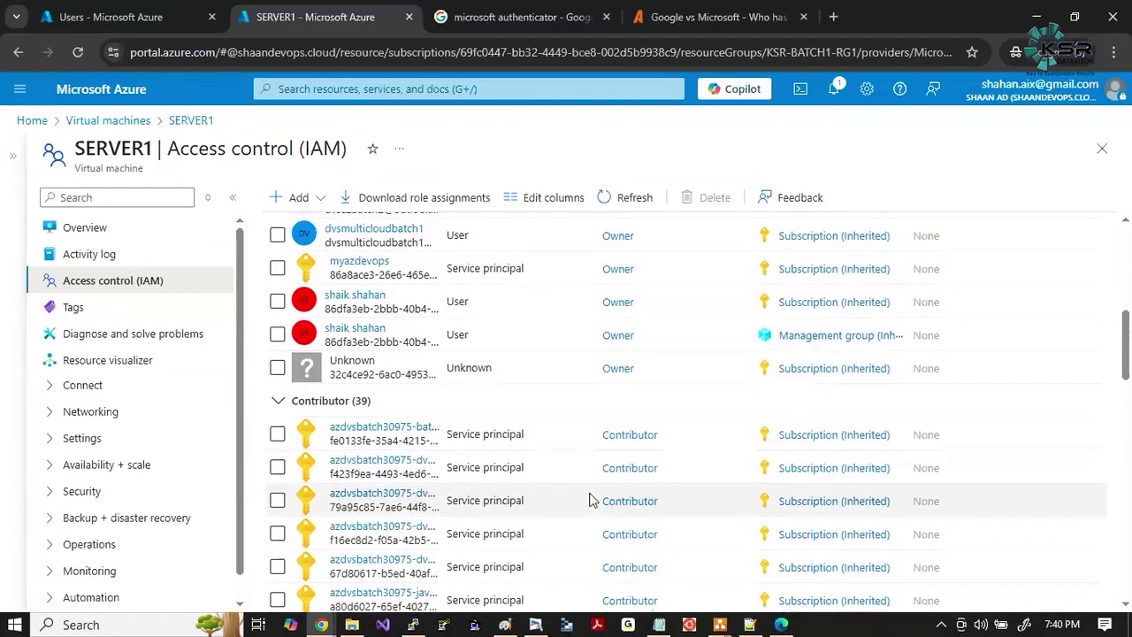
scroll(591, 500, "down", 4)
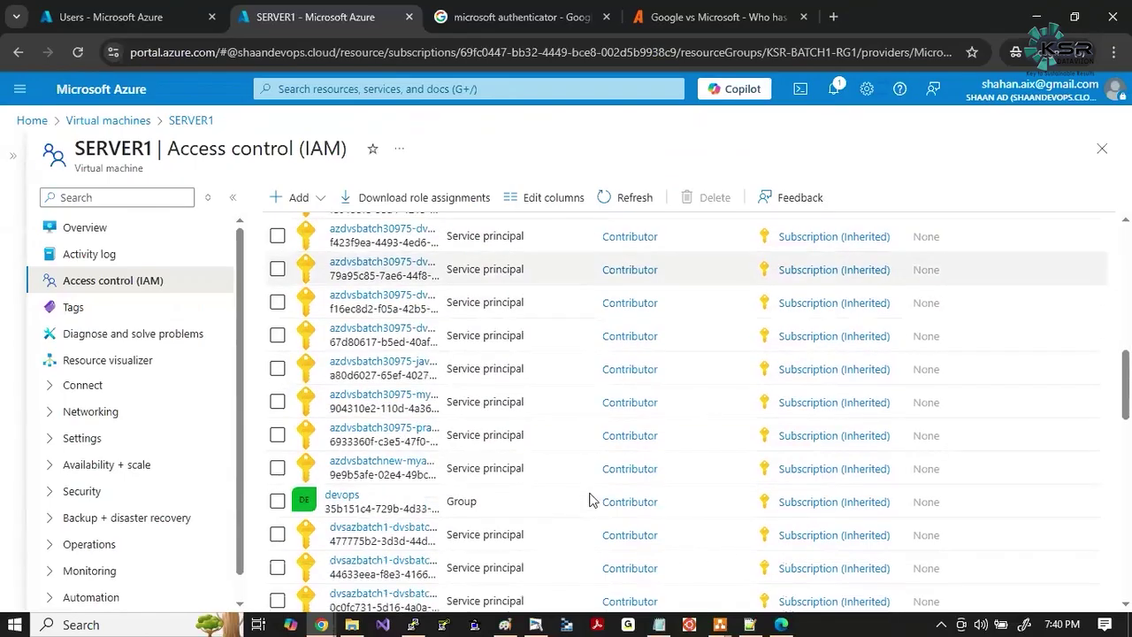
scroll(591, 501, "up", 5)
left_click(335, 414)
Filter the role assignments by the new user's name.
type("ksrsrue")
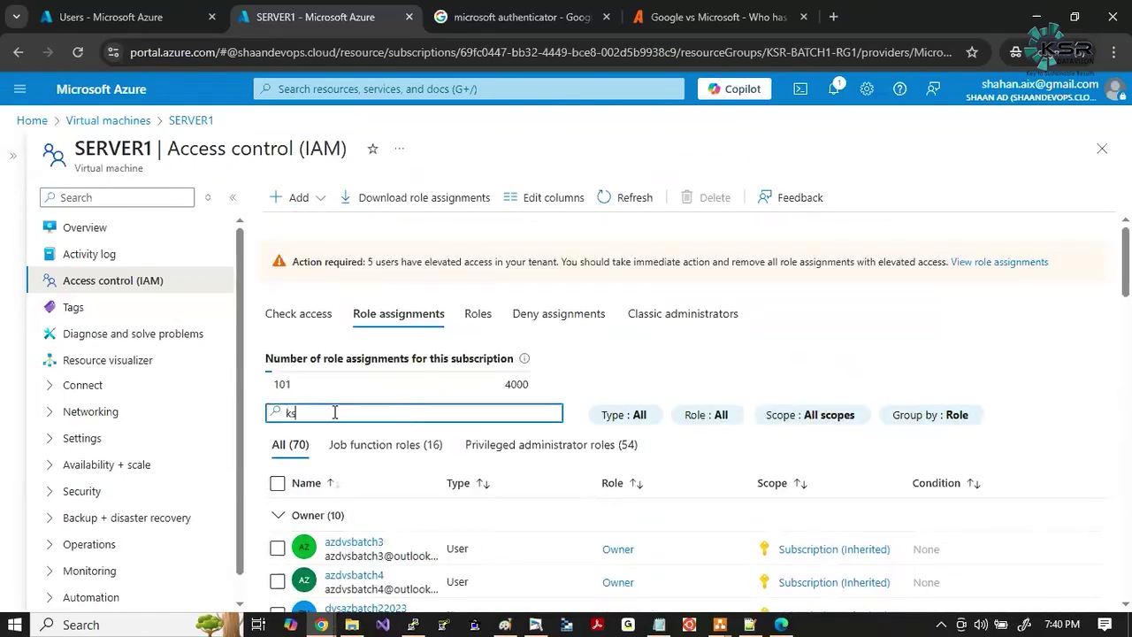
key("BackSpace")
key("BackSpace")
key("BackSpace")
type("ure")
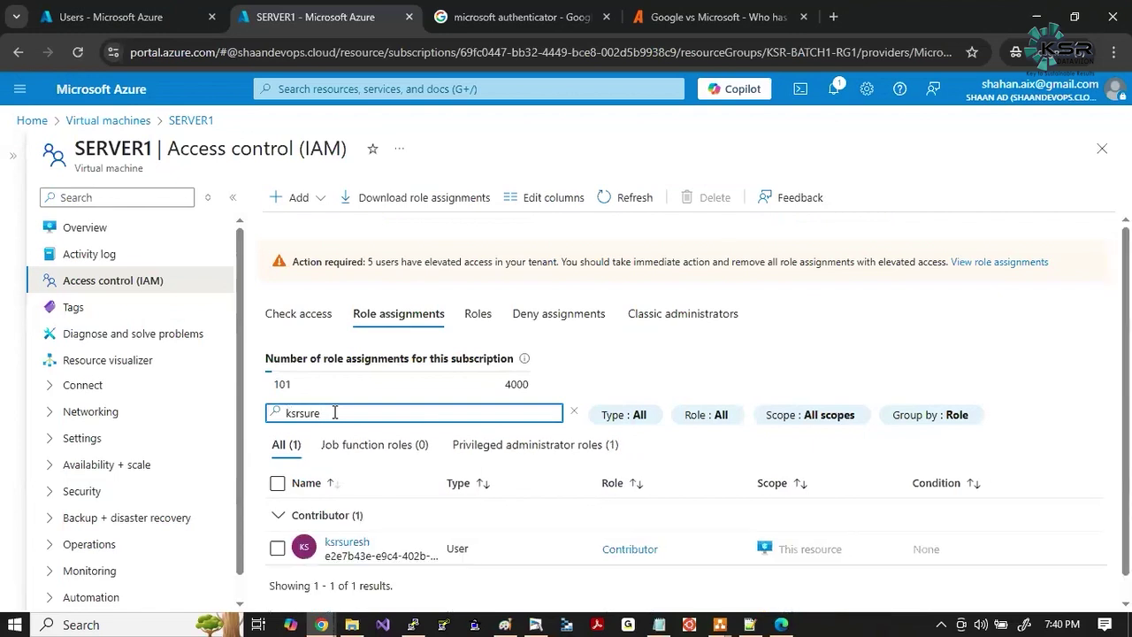
Snip the results, boxing the user's name, Contributor role and This resource scope, then clear the search.
key("super+shift+s")
mouse_move(237, 203)
left_mouse_down()
mouse_move(859, 607)
mouse_move(977, 577)
left_mouse_up()
left_click(994, 491)
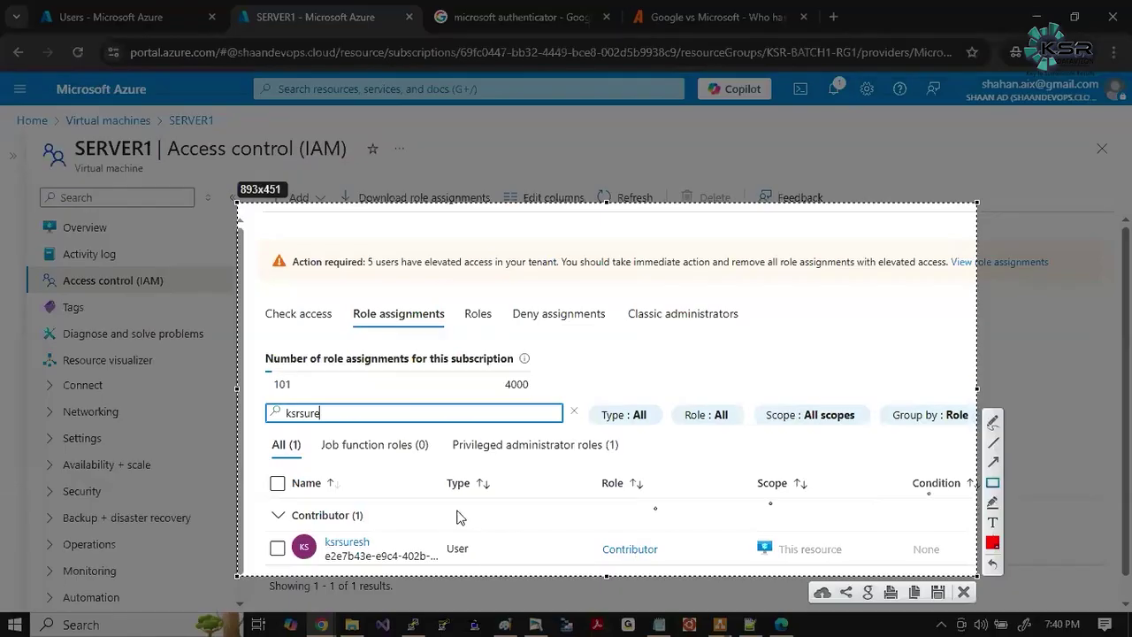
left_click_drag(320, 531, 401, 562)
left_click_drag(590, 535, 682, 561)
left_click_drag(755, 533, 870, 574)
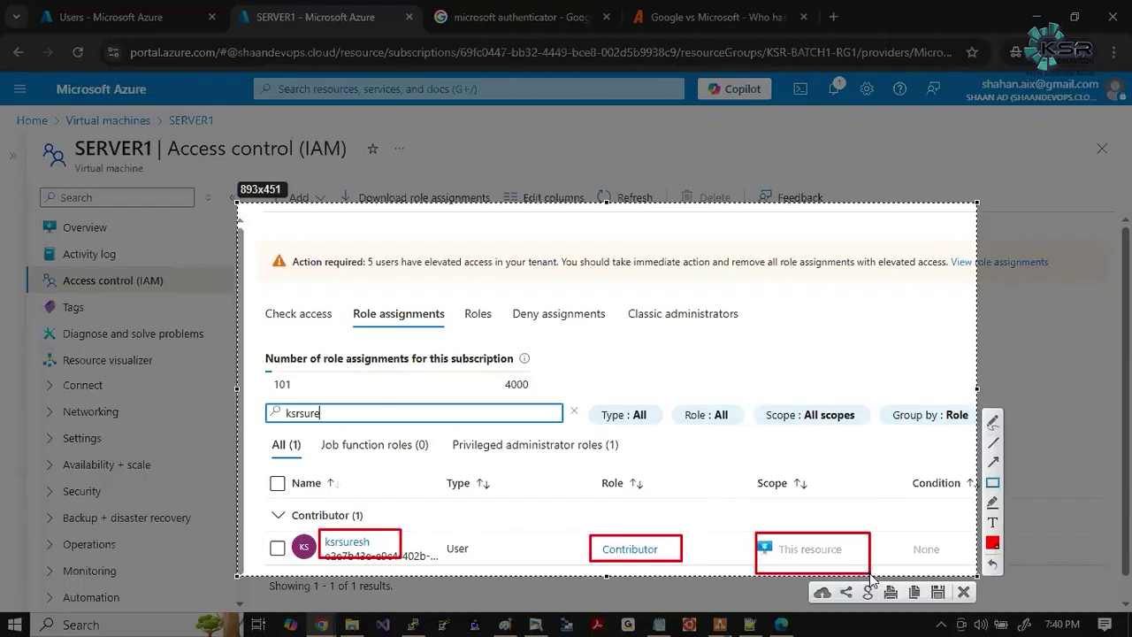
key("Escape")
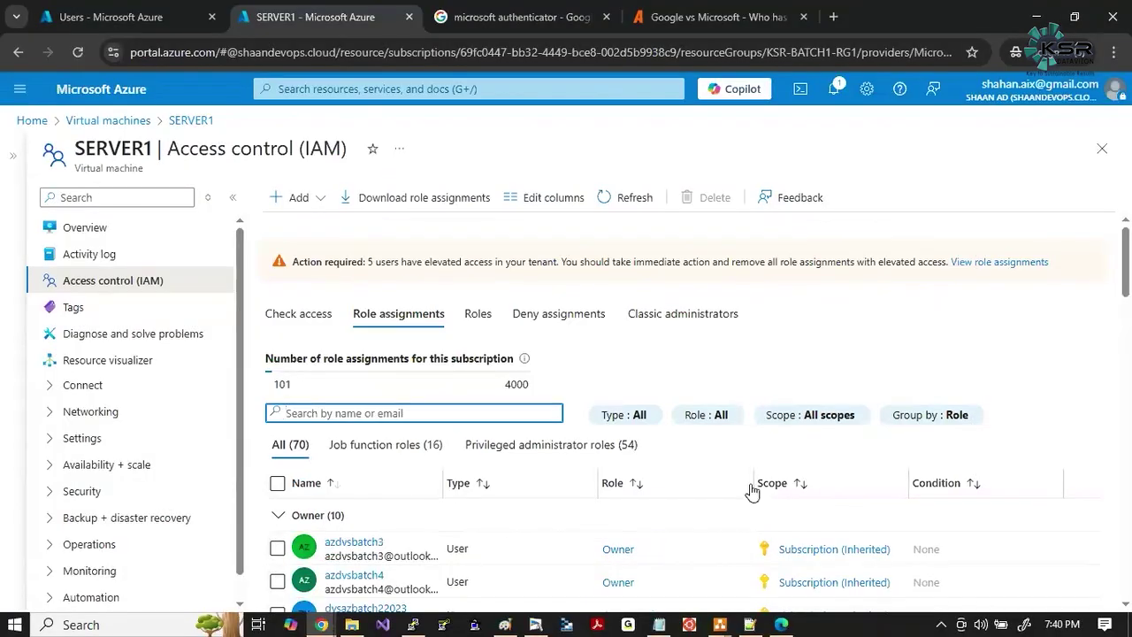
key("alt+Tab")
key("alt+Tab")
key("alt+Tab")
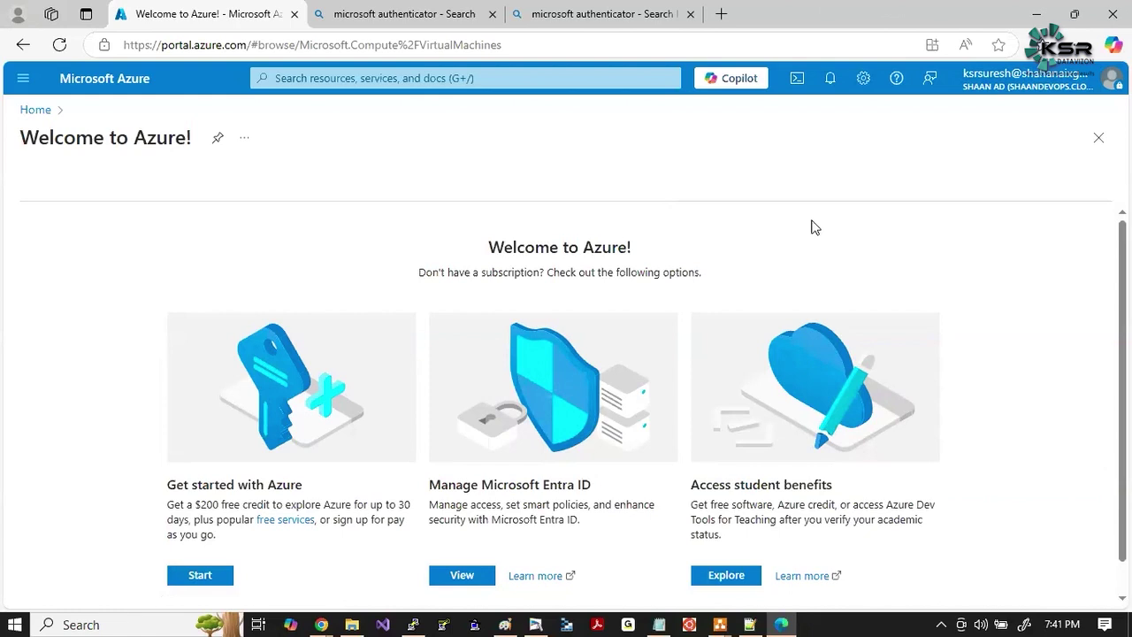
Reload the new user's portal so SERVER1 appears in their Virtual machines list.
left_click(60, 45)
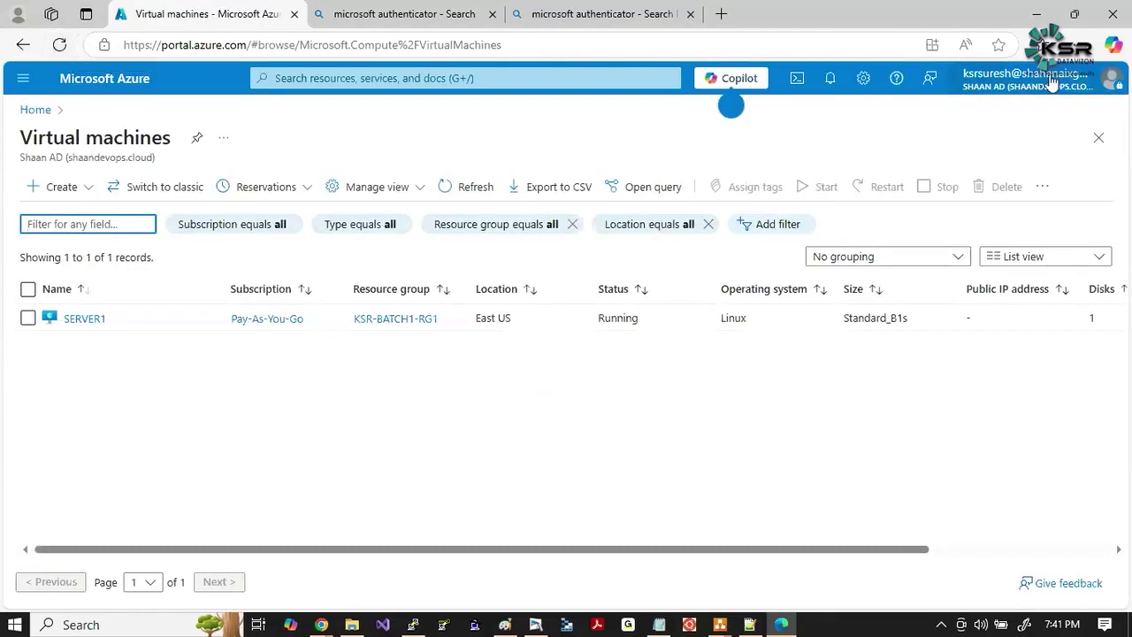
left_click(197, 453)
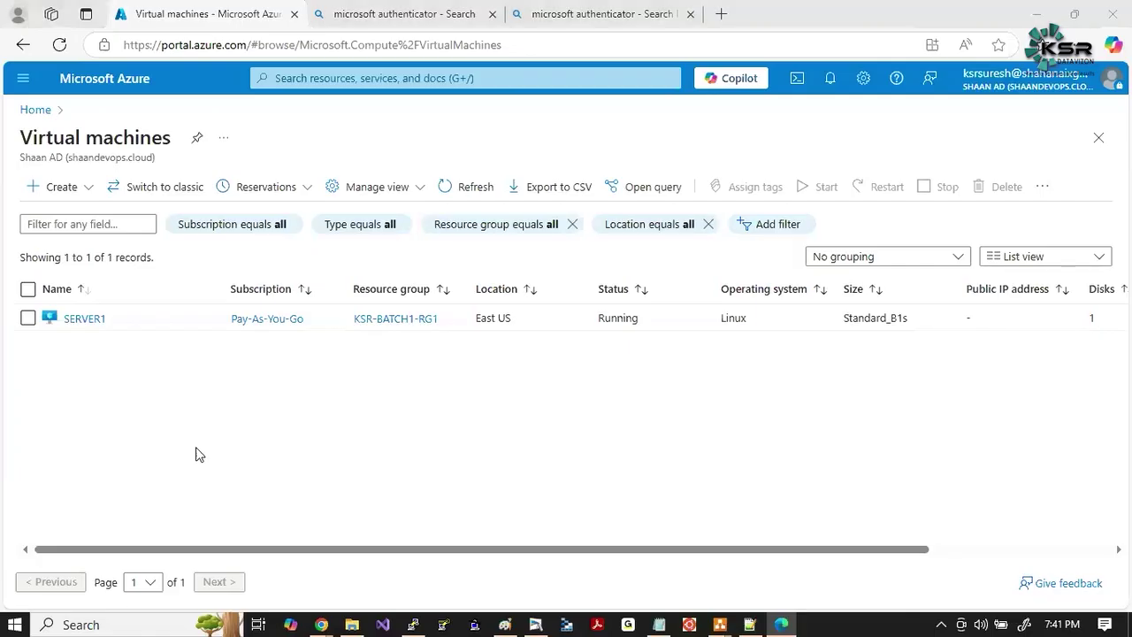
Copy the RBAC sketch region and paste it onto a new whiteboard page.
key("alt+Tab")
key("alt+Tab")
key("alt+Tab")
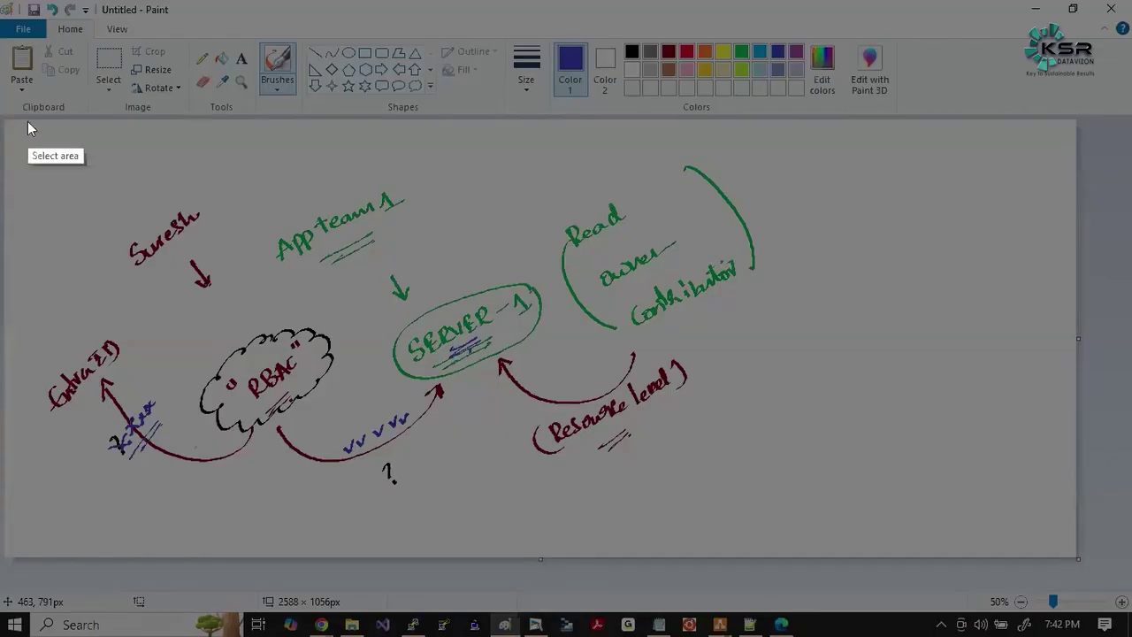
left_click_drag(8, 129, 877, 513)
key("ctrl+c")
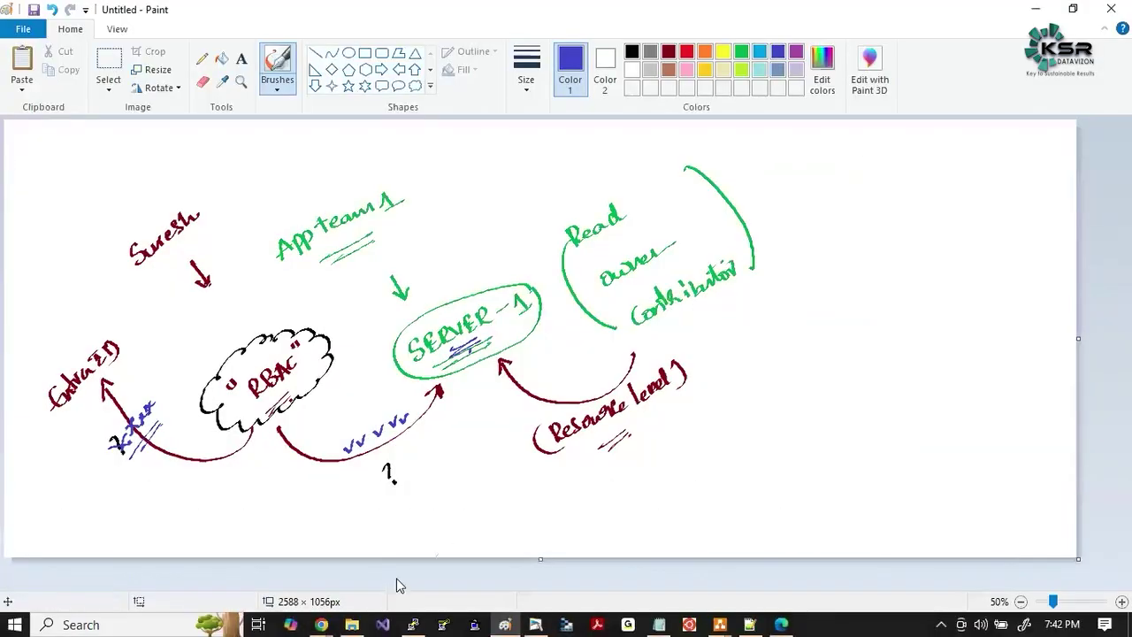
left_click(537, 624)
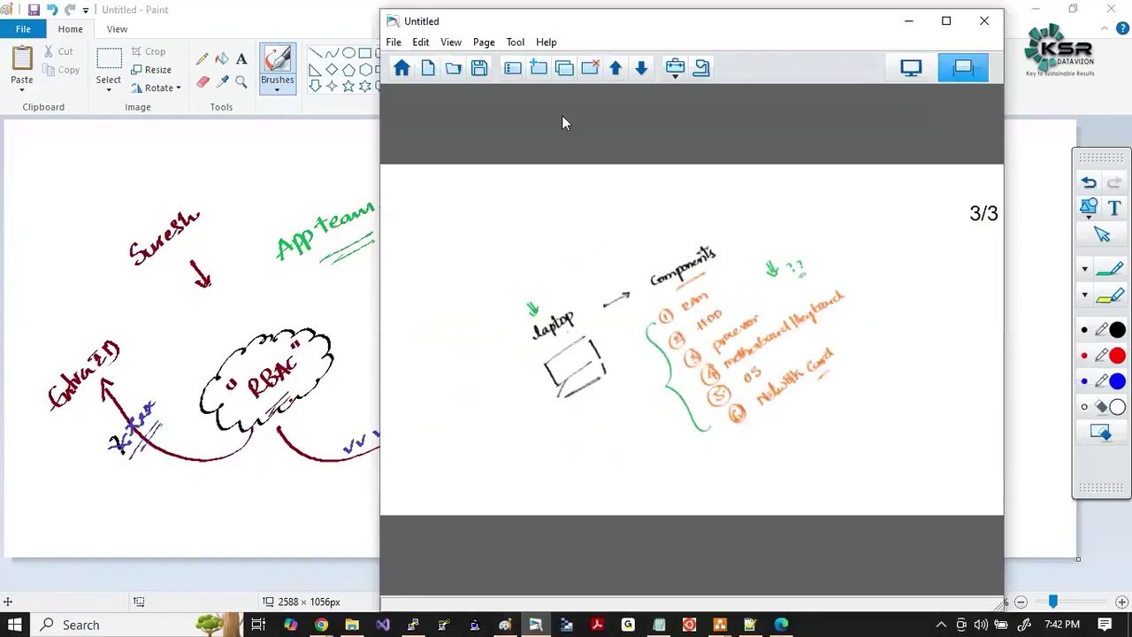
left_click(539, 68)
key("ctrl+v")
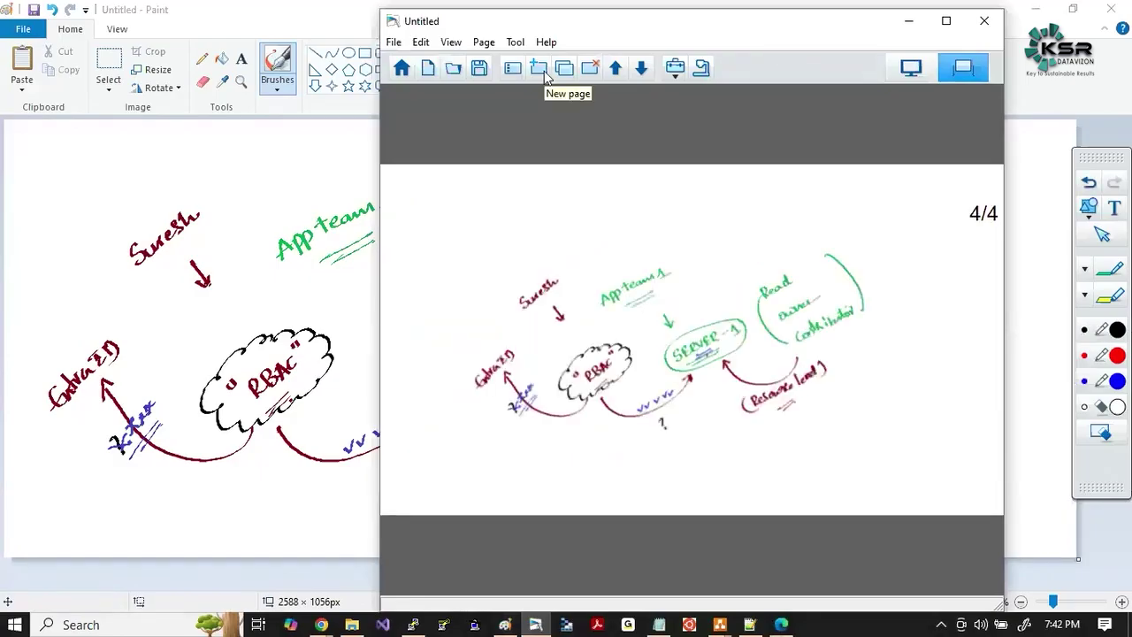
Clear the Paint canvas and draw a rounded rectangle near its centre.
key("alt+Tab")
key("ctrl+a")
key("Delete")
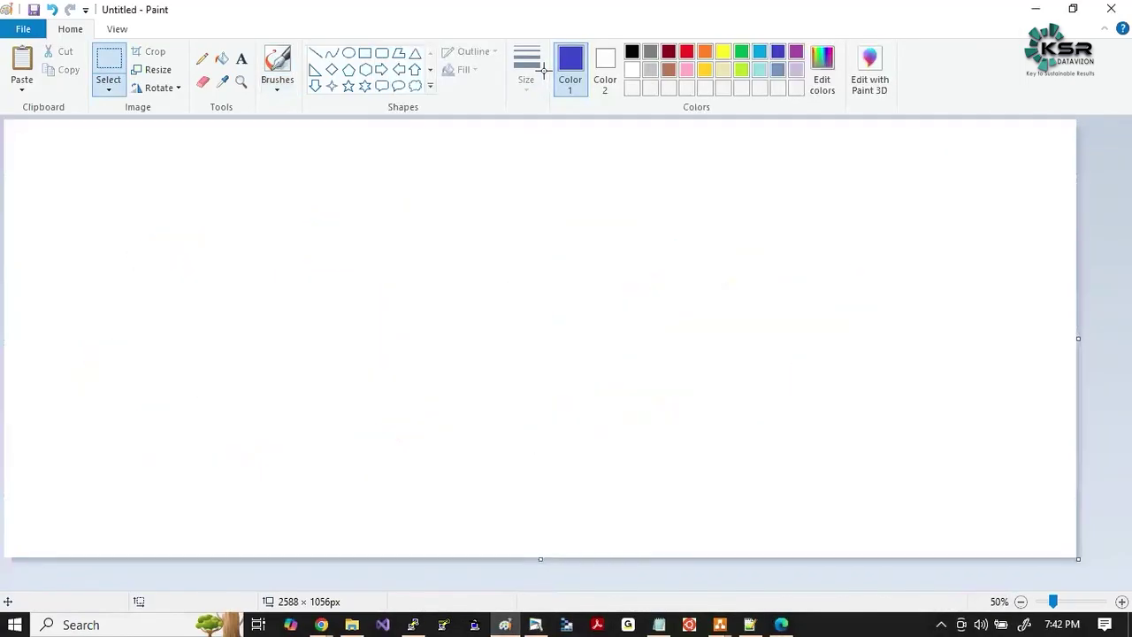
left_click(381, 53)
left_click_drag(346, 241, 678, 420)
left_click(277, 64)
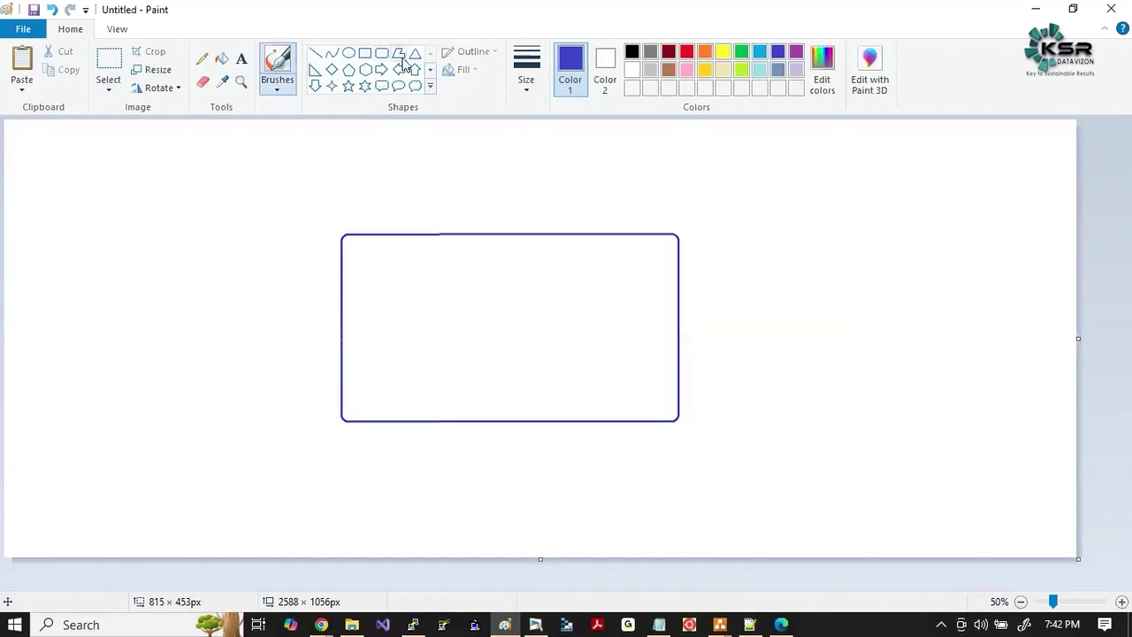
Label the box 'SERVER1' above it and start a text box inside it.
left_click(240, 58)
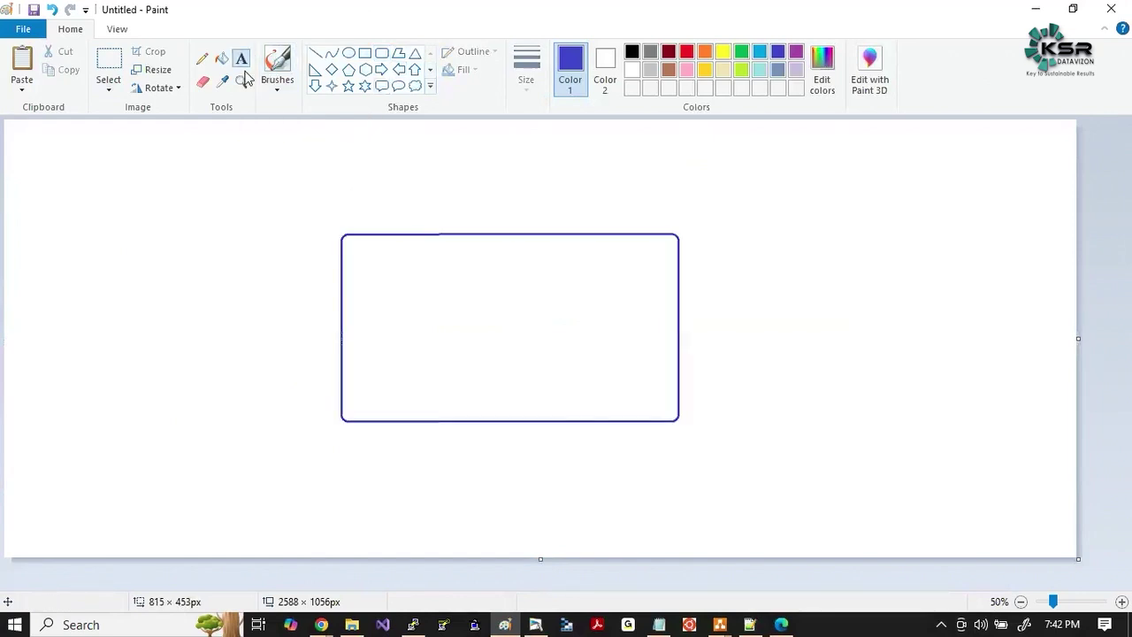
left_click(312, 230)
type("Server1")
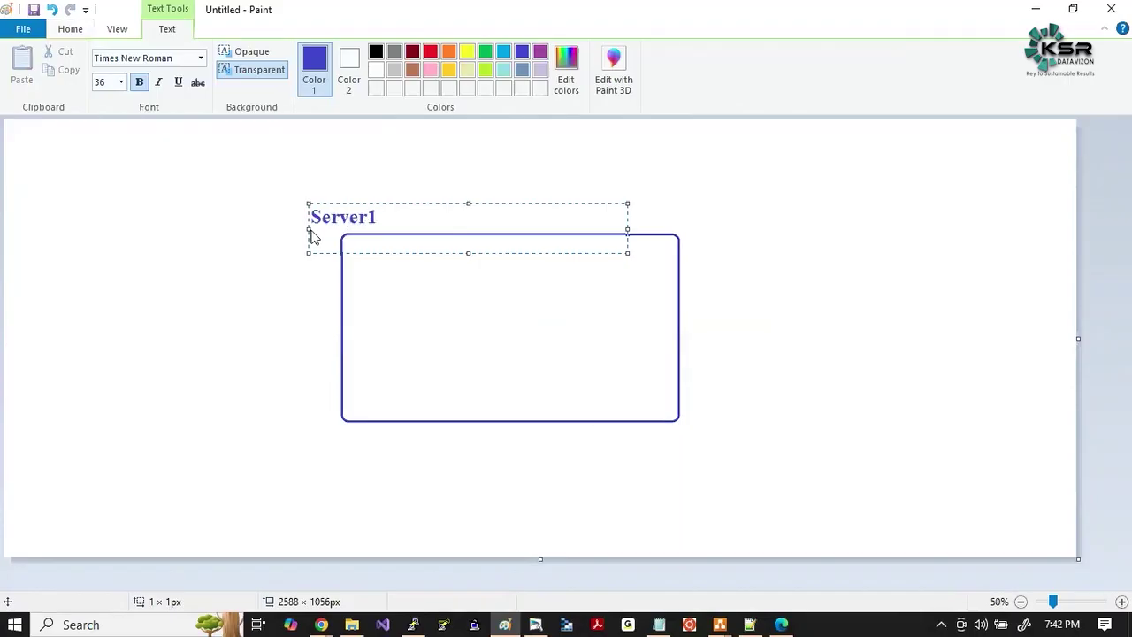
key("ctrl+a")
key("BackSpace")
type("SERVER1")
left_click(278, 320)
left_click(403, 307)
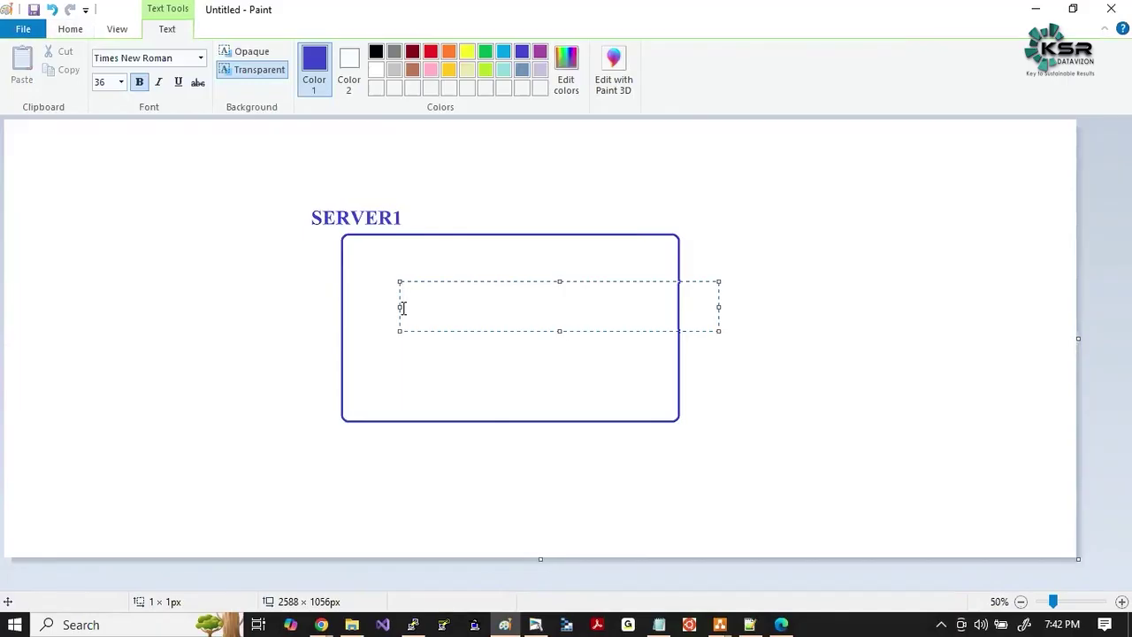
left_click(297, 275)
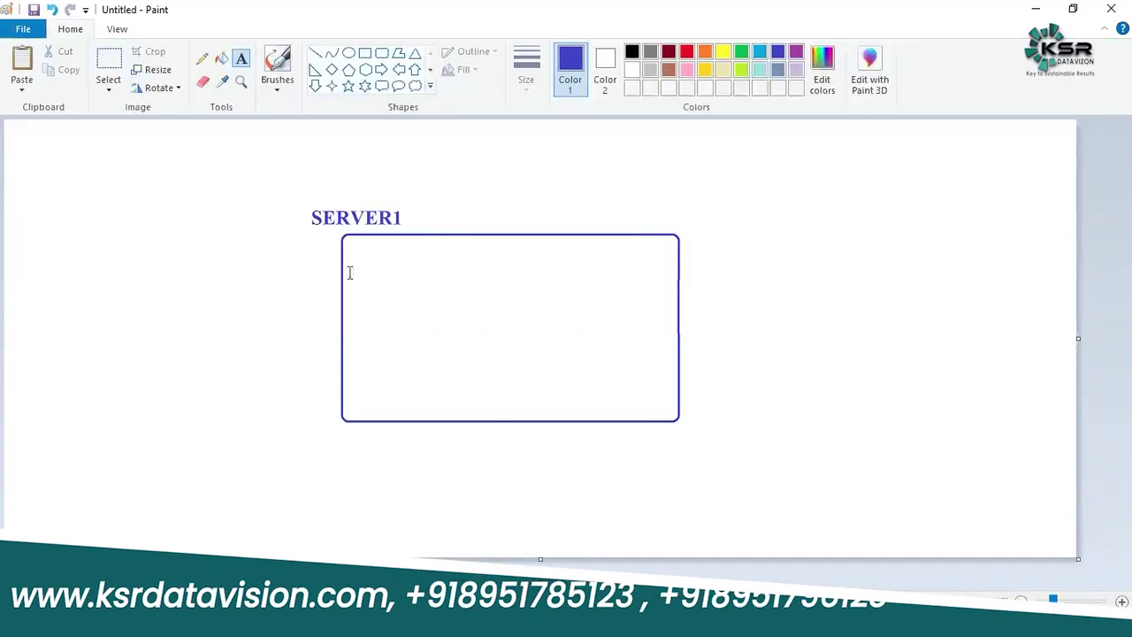
left_click(362, 268)
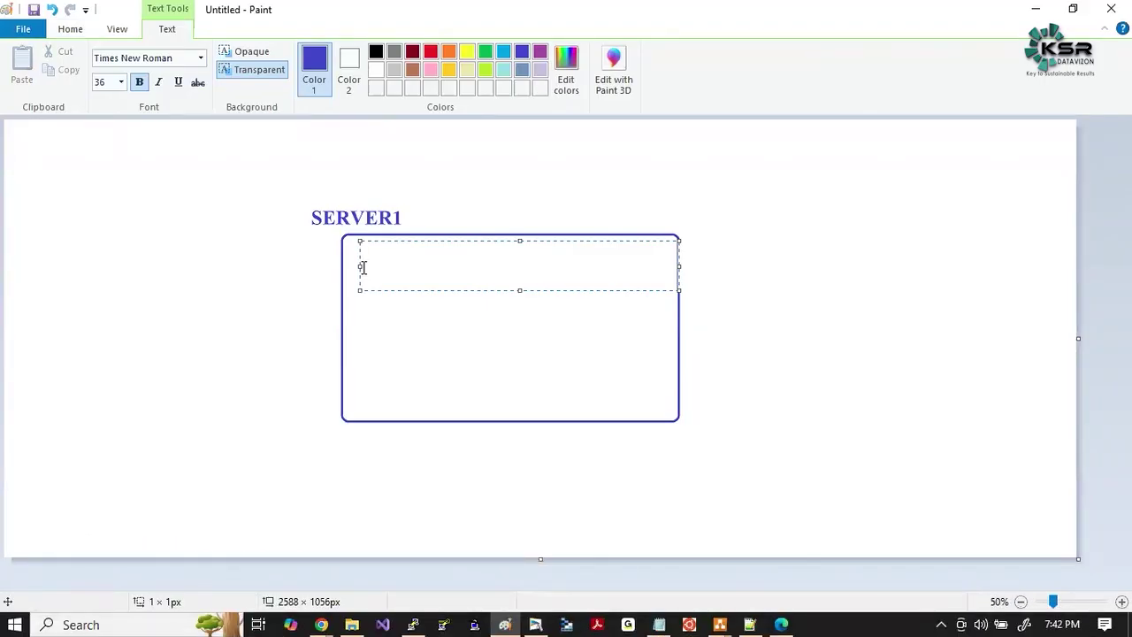
Return to the SERVER1 Azure window and open its Overview.
key("alt+Tab")
key("alt+Tab")
key("alt+Tab")
key("alt+Tab")
key("alt+Tab")
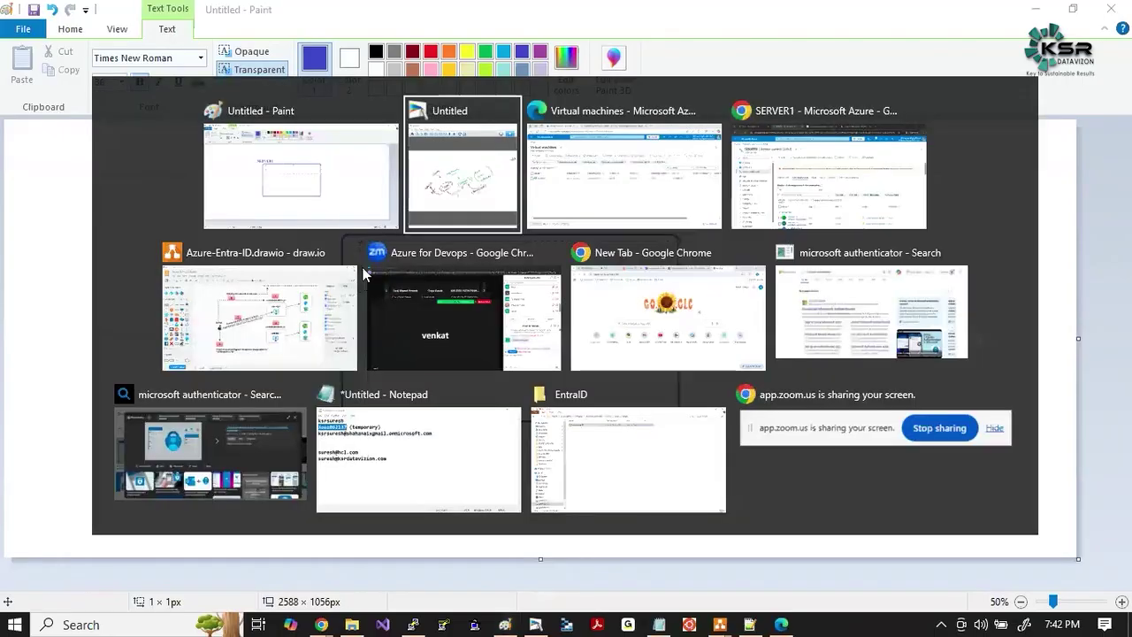
key("alt+Tab")
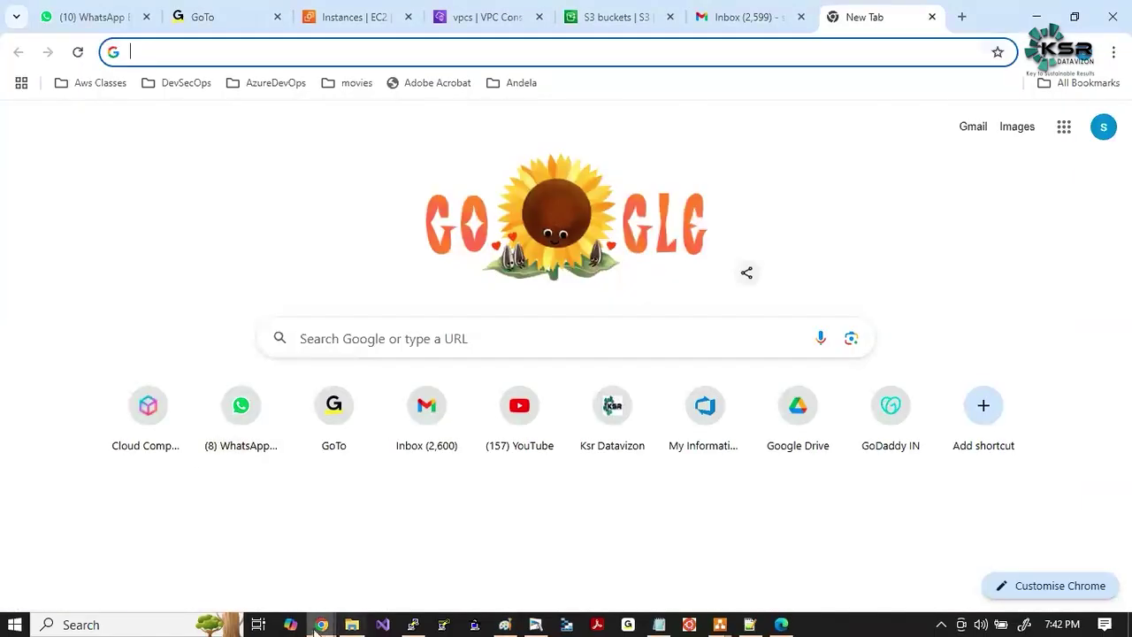
left_click(321, 624)
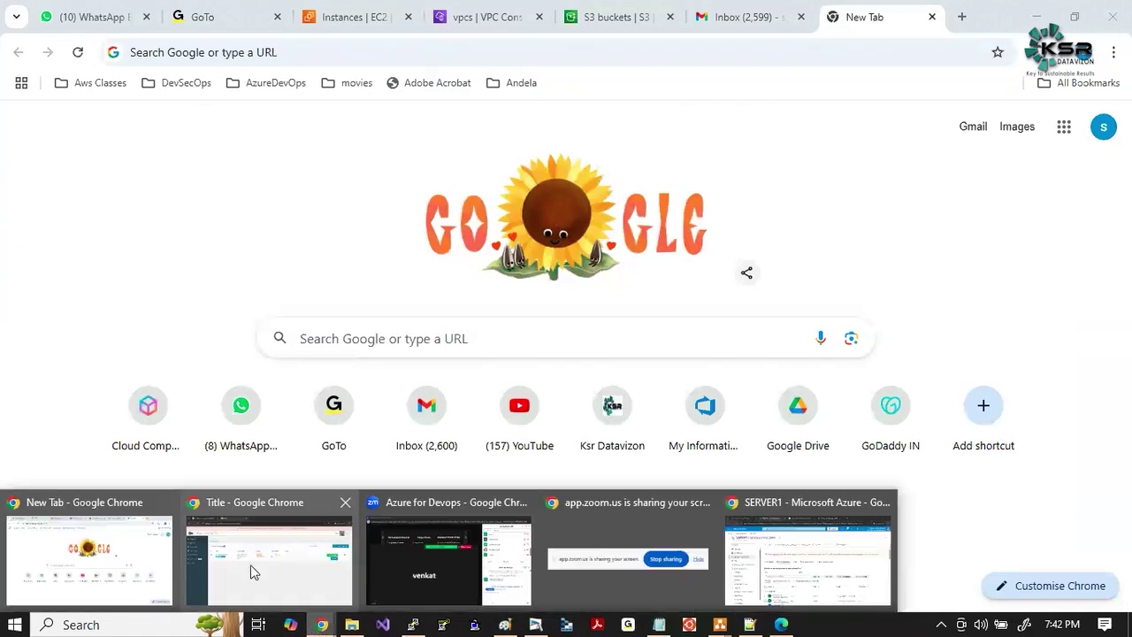
left_click(807, 557)
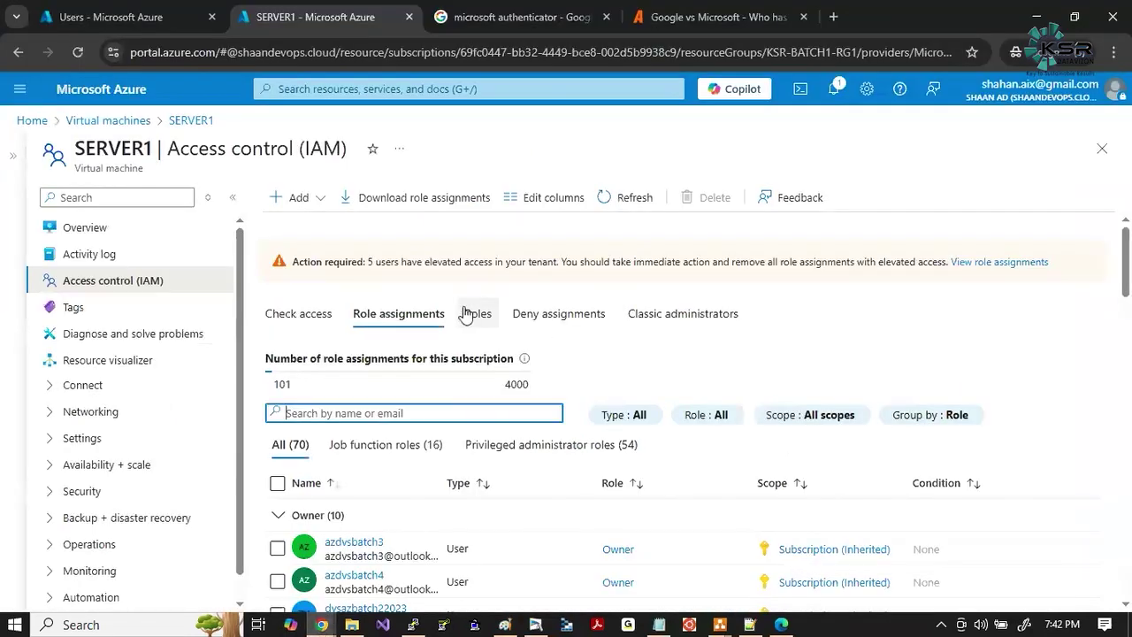
left_click(196, 128)
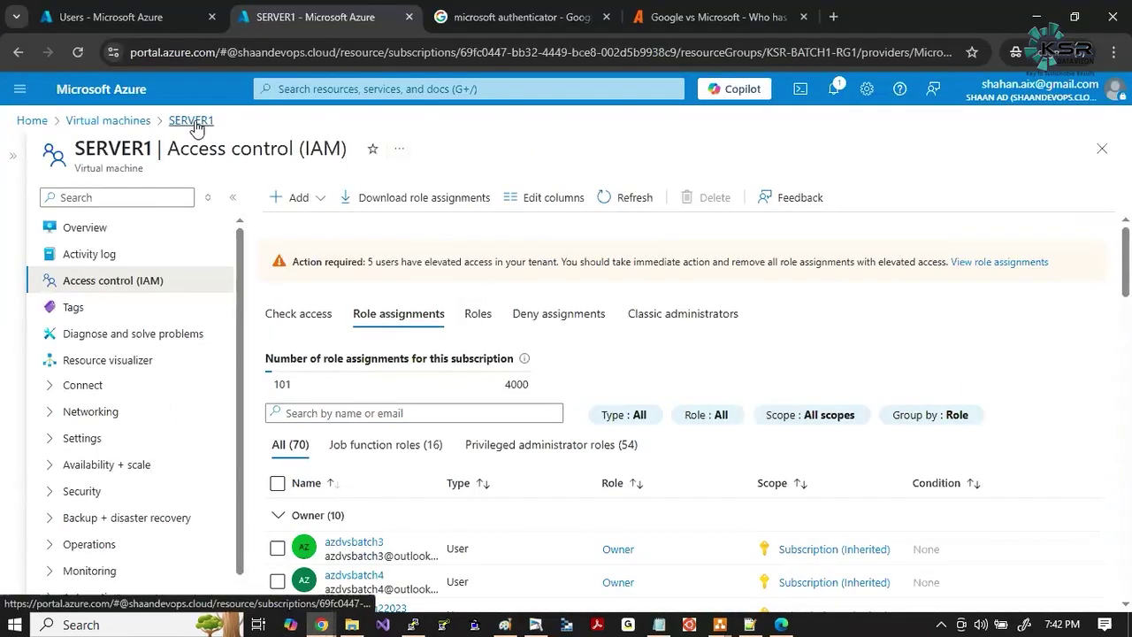
left_click(104, 234)
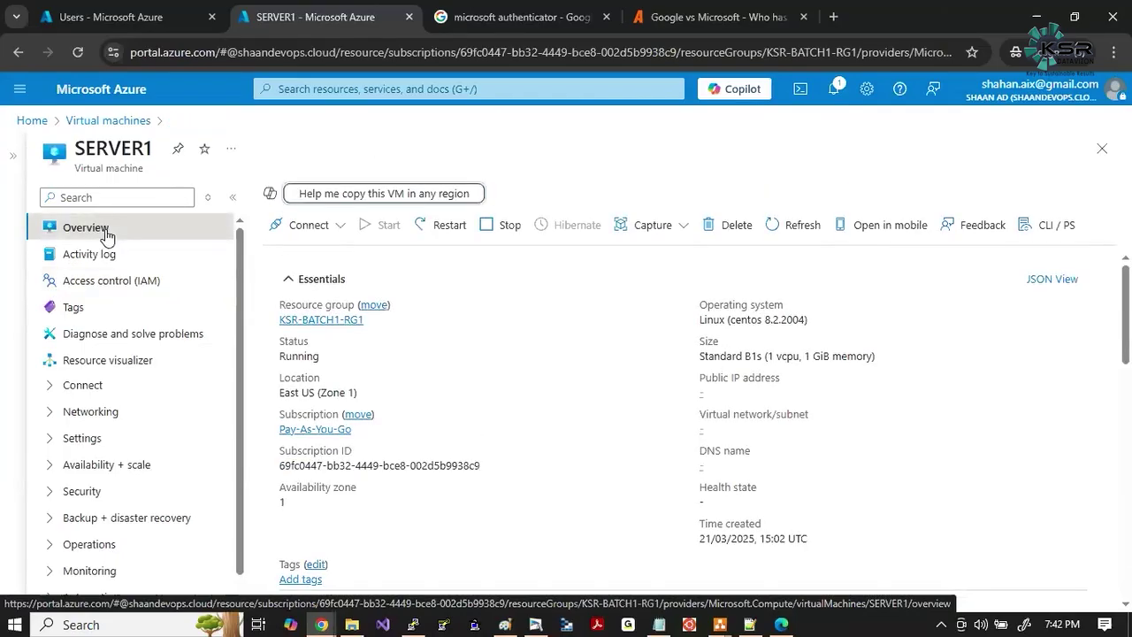
Refresh the overview to show public IP 172.174.208.218 and SERVER1-vnet/default, then snip it.
scroll(561, 405, "down", 1)
scroll(701, 290, "up", 1)
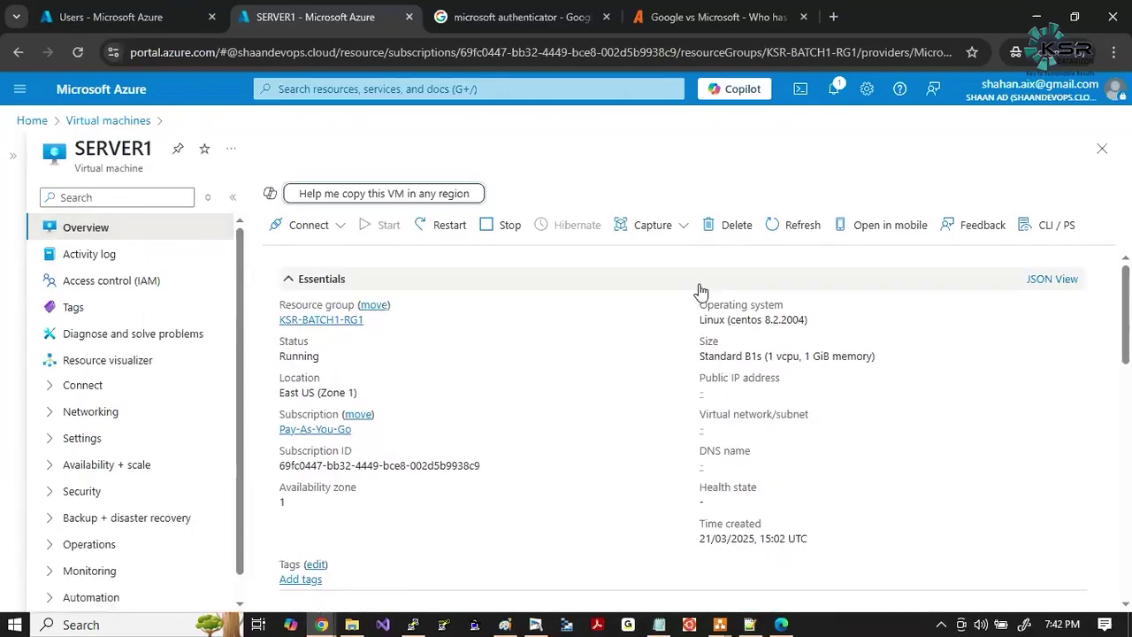
left_click(777, 226)
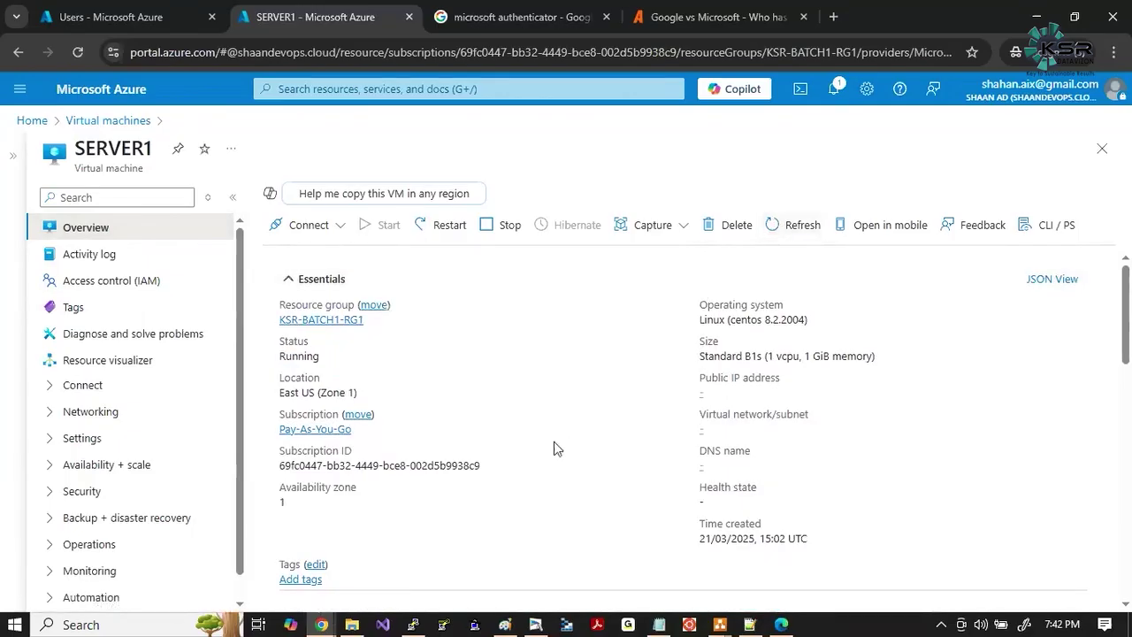
left_click(772, 225)
left_click(80, 55)
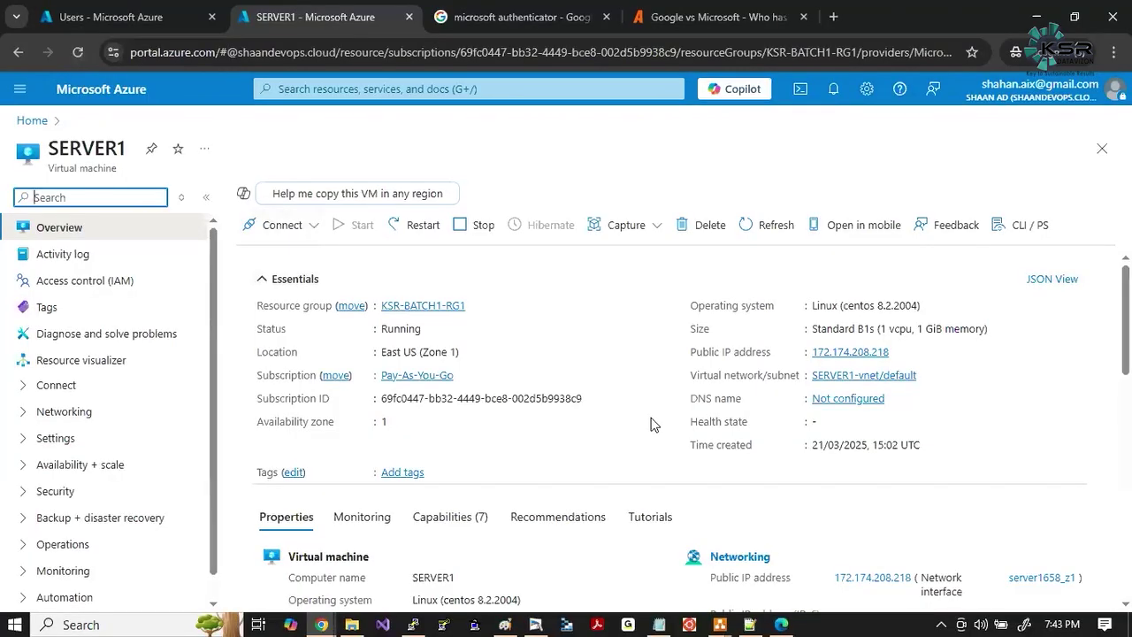
key("super+shift+s")
mouse_move(3, 116)
left_mouse_down()
mouse_move(688, 474)
mouse_move(1117, 600)
left_mouse_up()
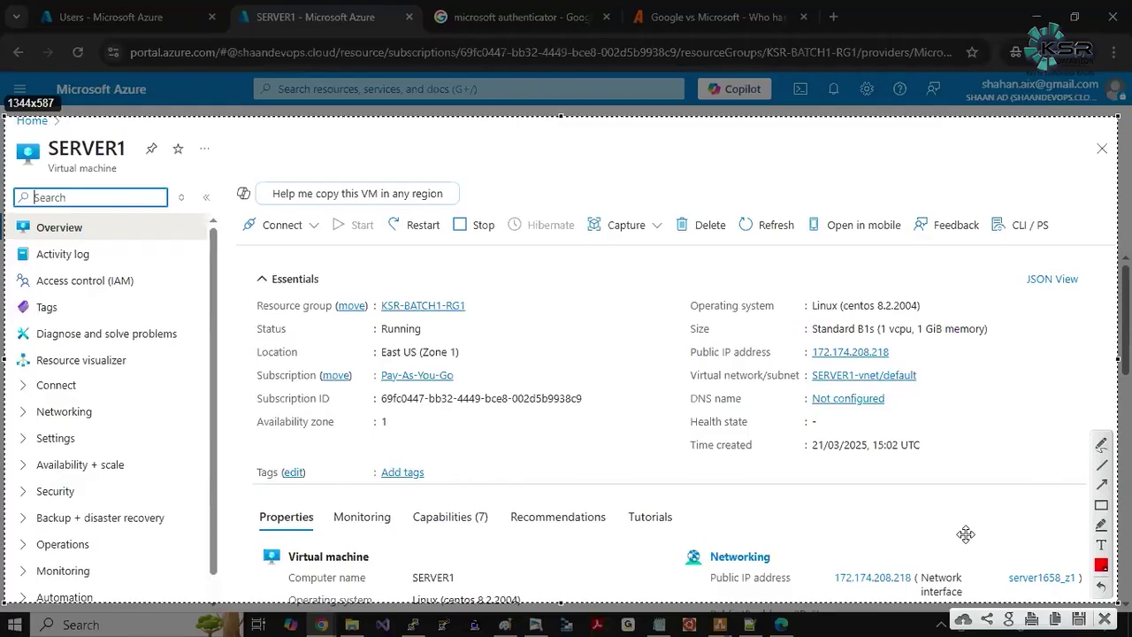
Box SERVER1's virtual network/subnet and Public IP address entries with red rectangles.
left_click(1101, 505)
left_click_drag(689, 366, 928, 390)
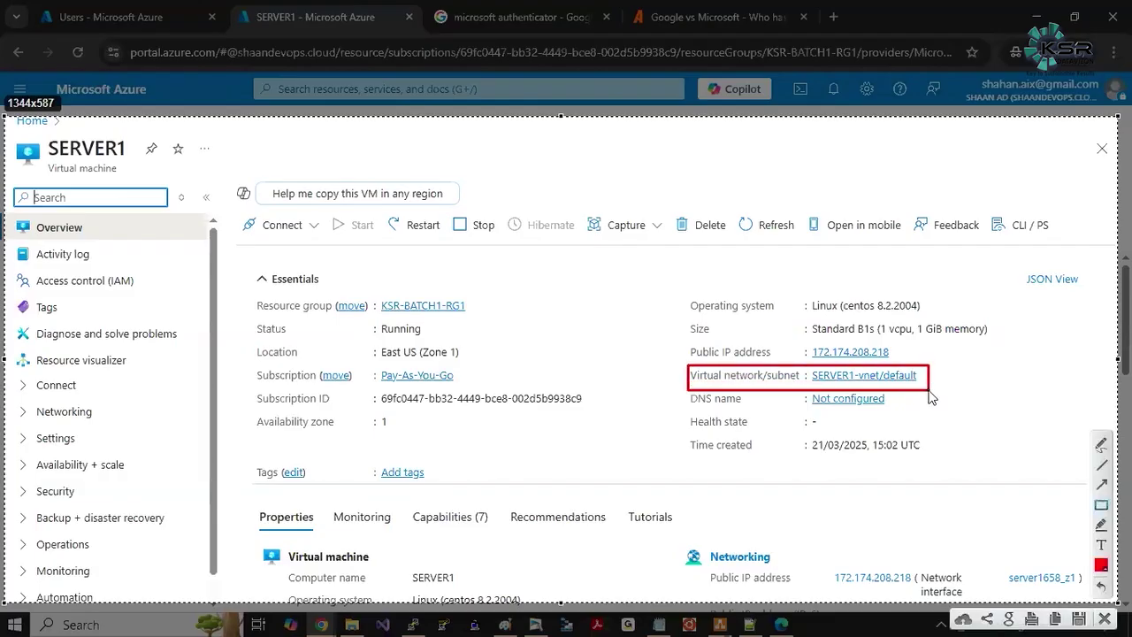
mouse_move(686, 343)
left_mouse_down()
mouse_move(791, 365)
mouse_move(903, 368)
left_mouse_up()
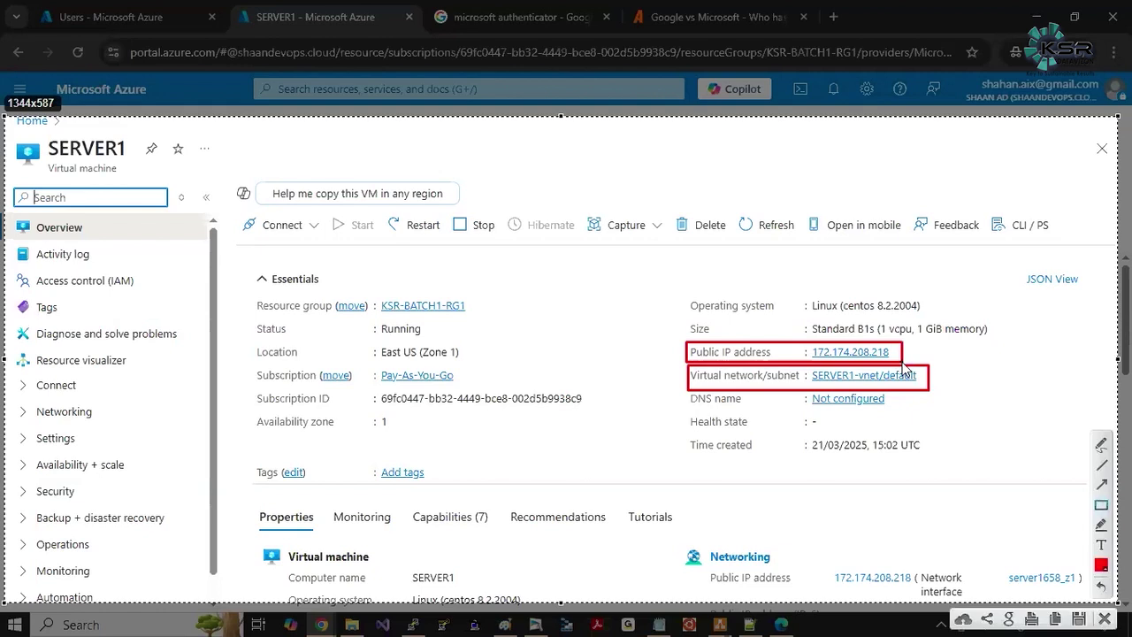
Copy the annotated capture, paste it onto a new whiteboard page, then hide the whiteboard.
key("Escape")
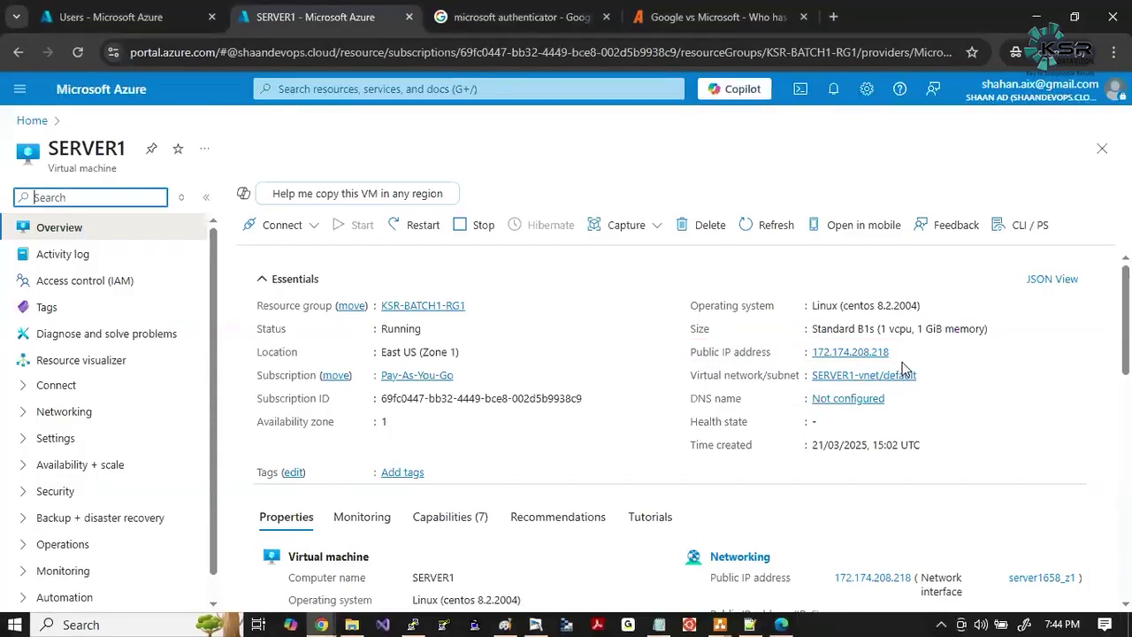
left_click(535, 624)
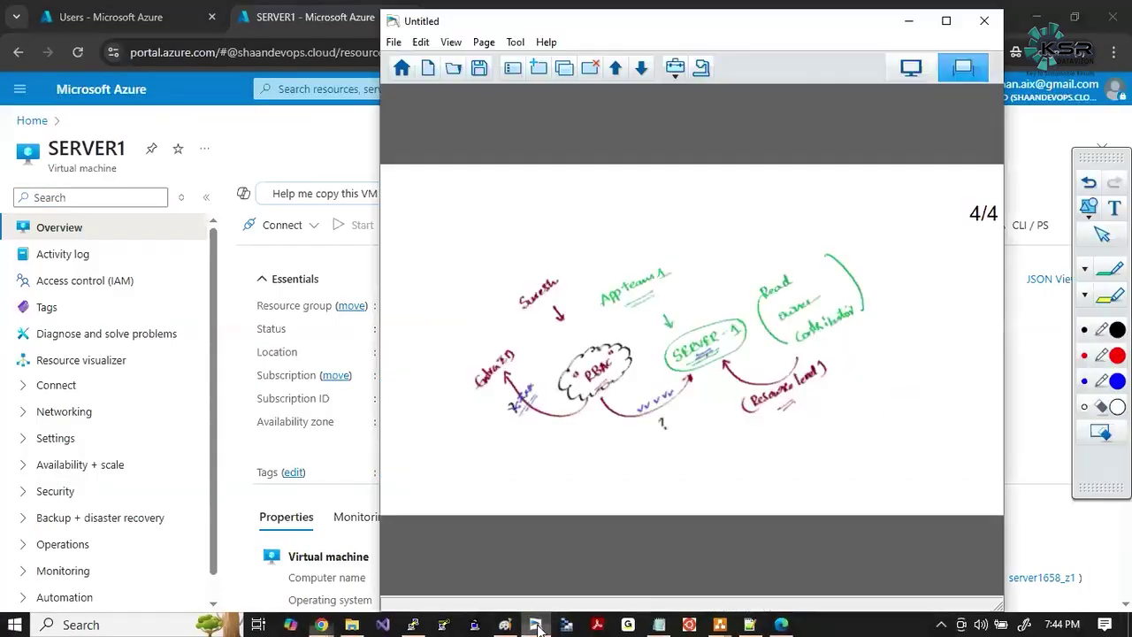
left_click(538, 71)
key("ctrl+v")
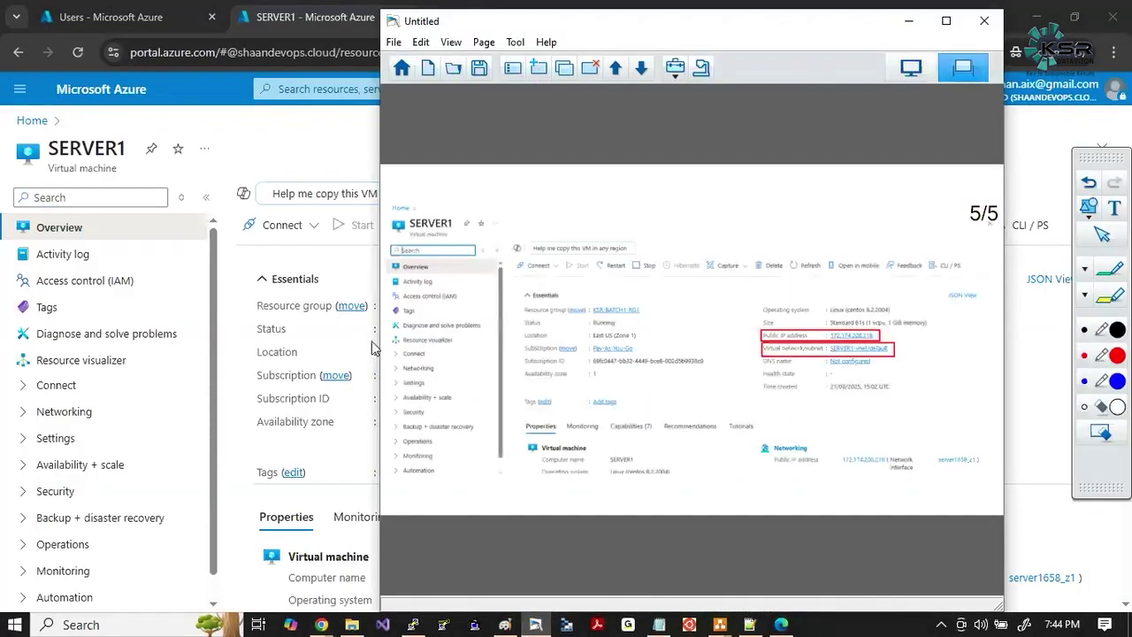
left_click(343, 272)
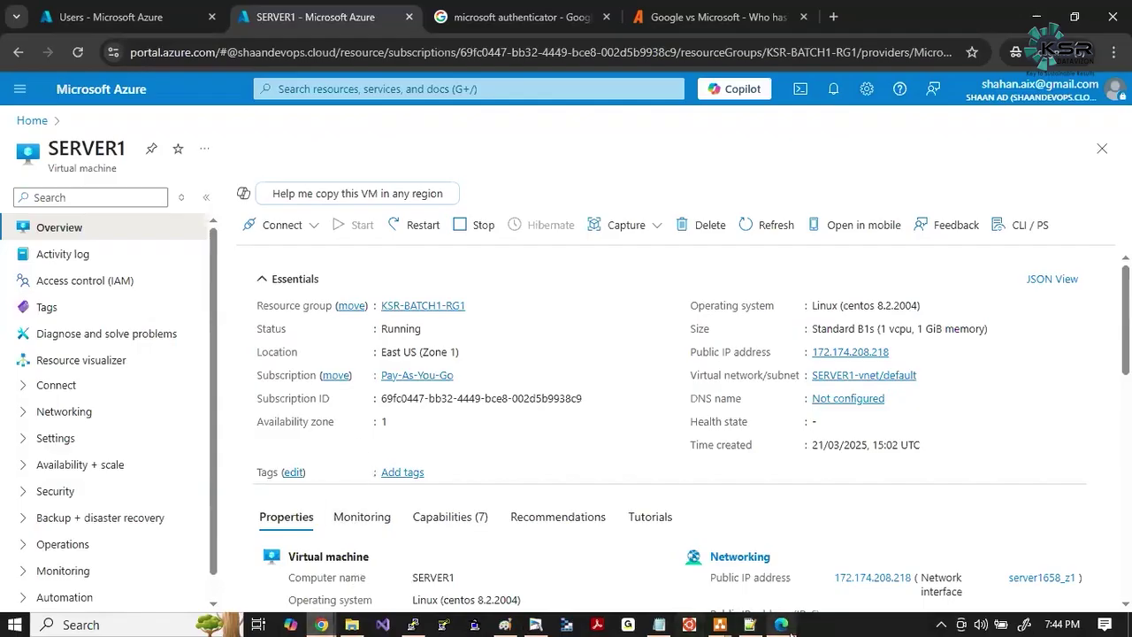
In the other browser, open SERVER1 from Virtual machines and collapse the list pane.
left_click(782, 625)
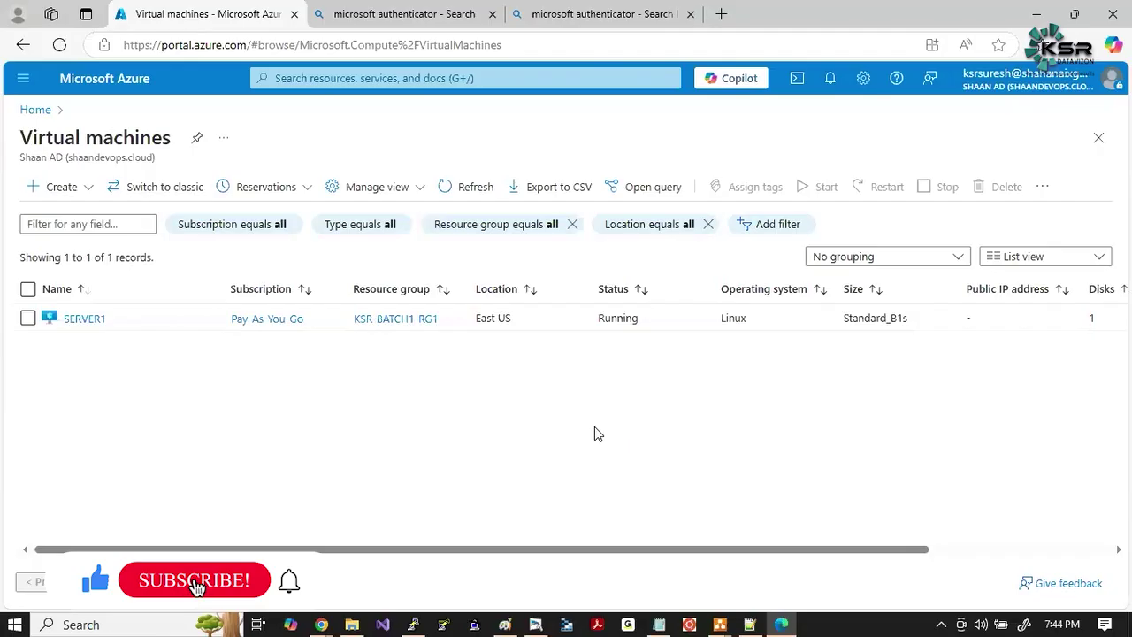
left_click(84, 321)
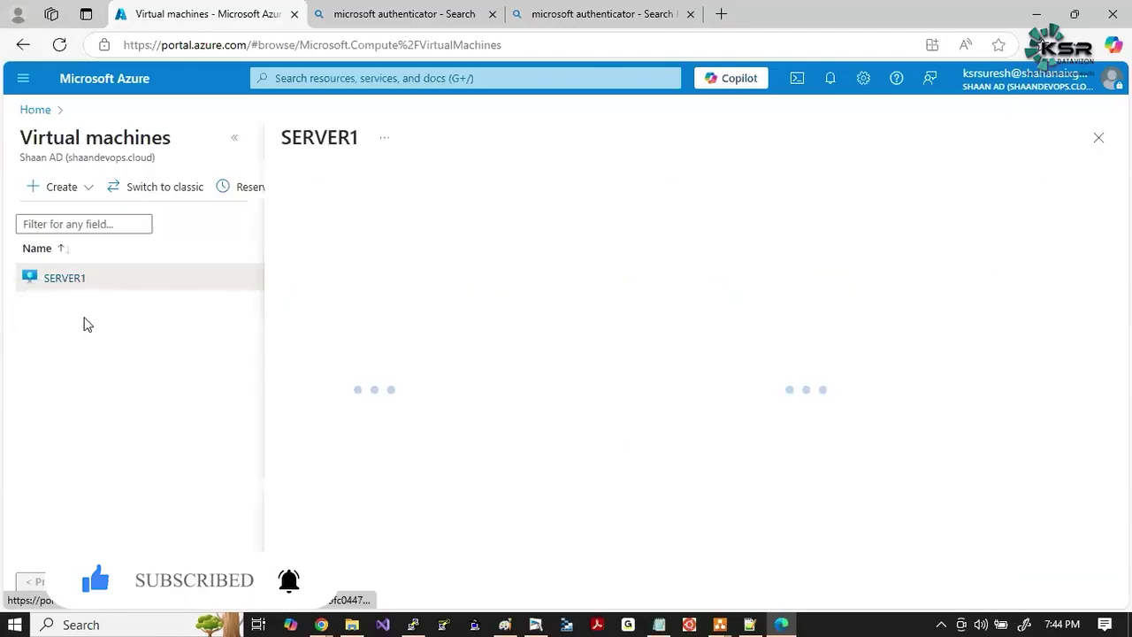
left_click(235, 143)
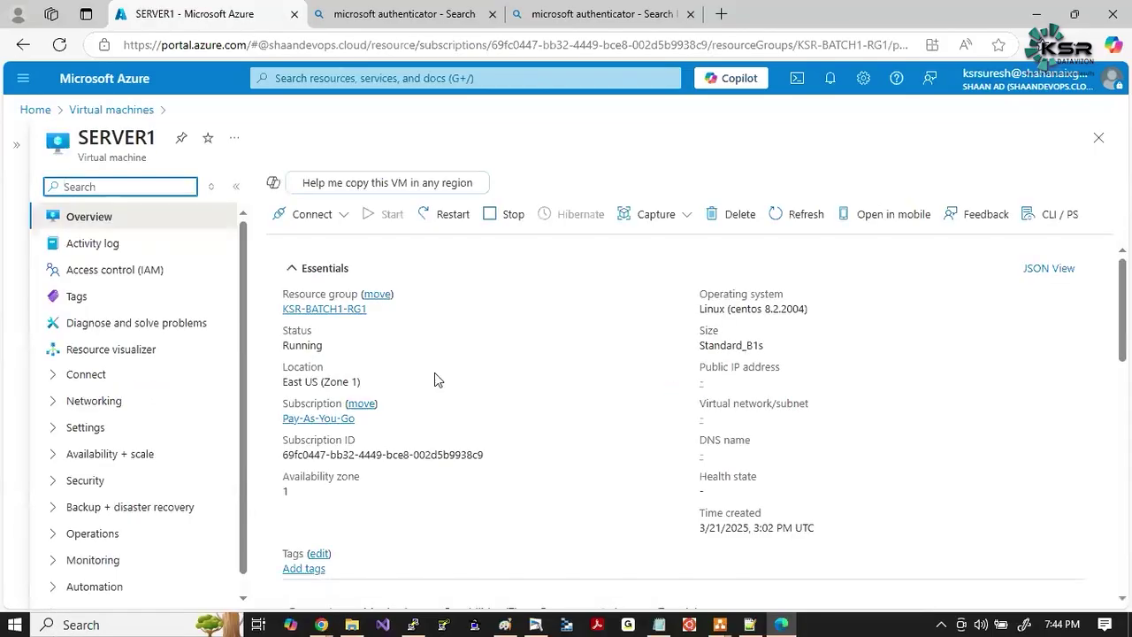
left_click(598, 403)
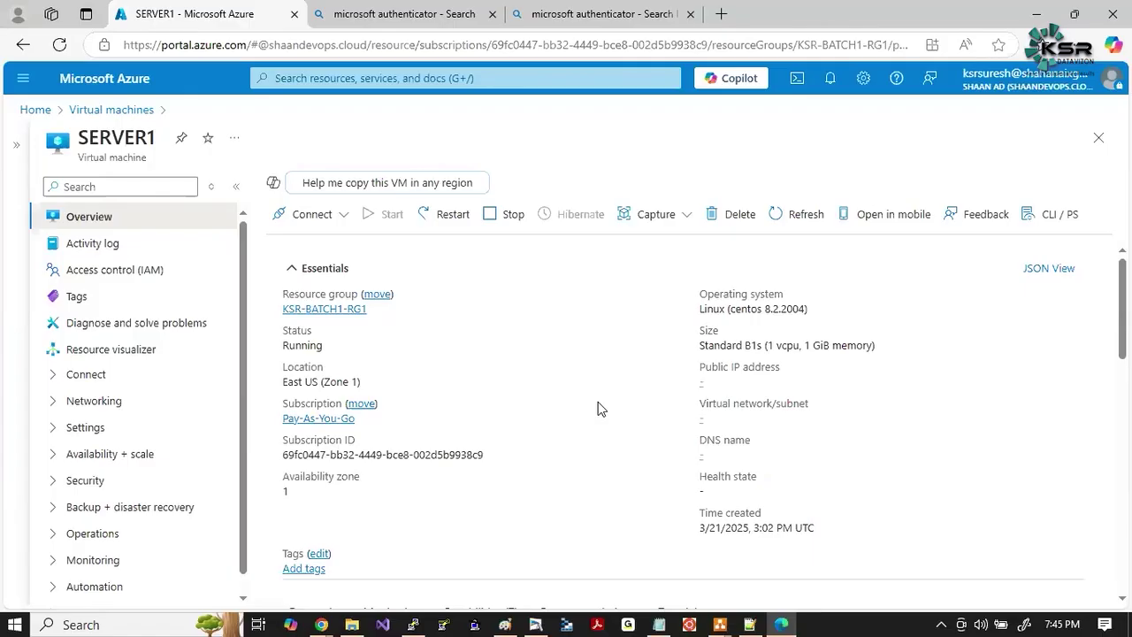
In Paint's SERVER1 text box, type 'network interface' and 'public ipaddress' on separate lines.
key("alt+Tab")
key("alt+Tab")
key("alt+Tab")
key("alt+Tab")
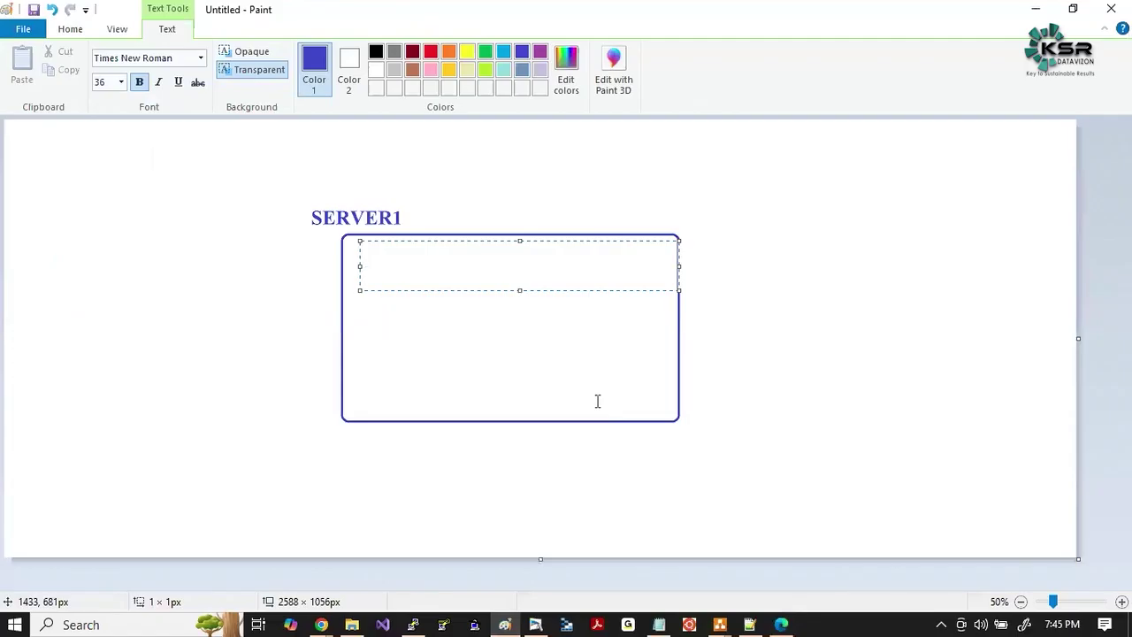
type("network interface")
key("Return")
type("publ")
type("is i")
key("BackSpace")
key("BackSpace")
key("BackSpace")
type("c ipaddress")
key("Return")
Add 'subnet', 'vnet' and 'storage' on their own lines and commit the text.
type("subnet")
key("Return")
type("vnet")
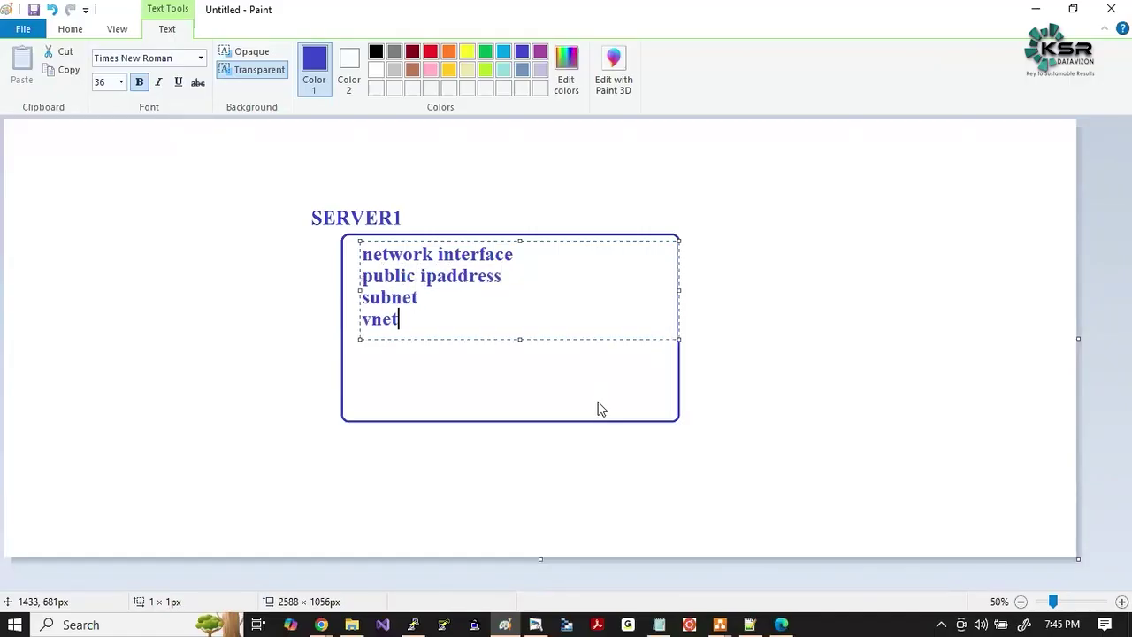
key("Return")
type("storage")
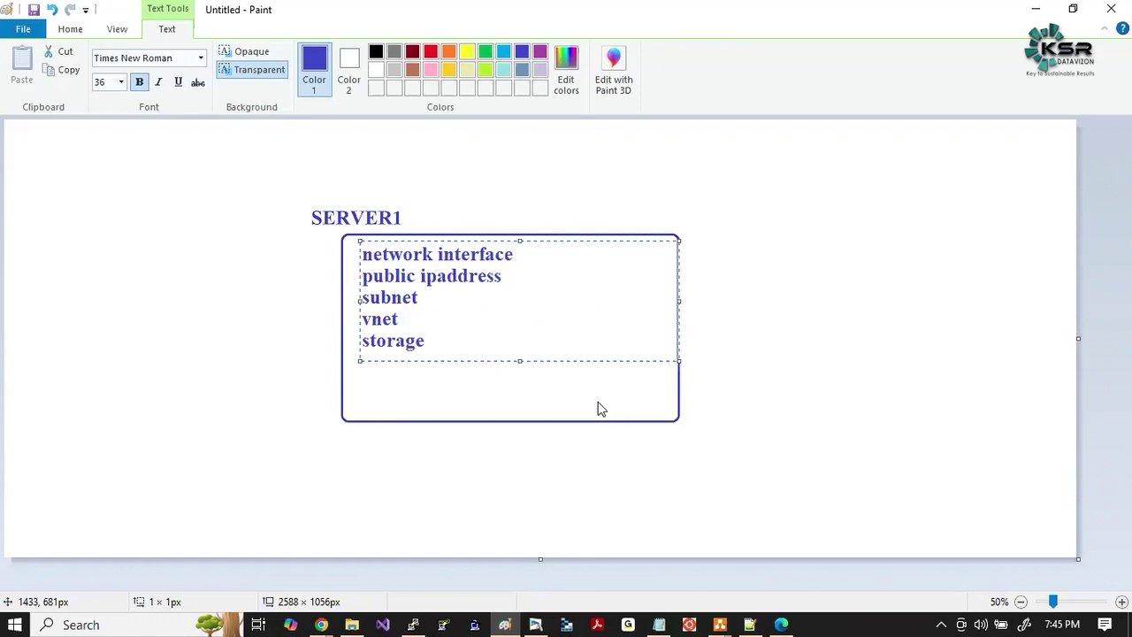
key("Return")
left_click(275, 371)
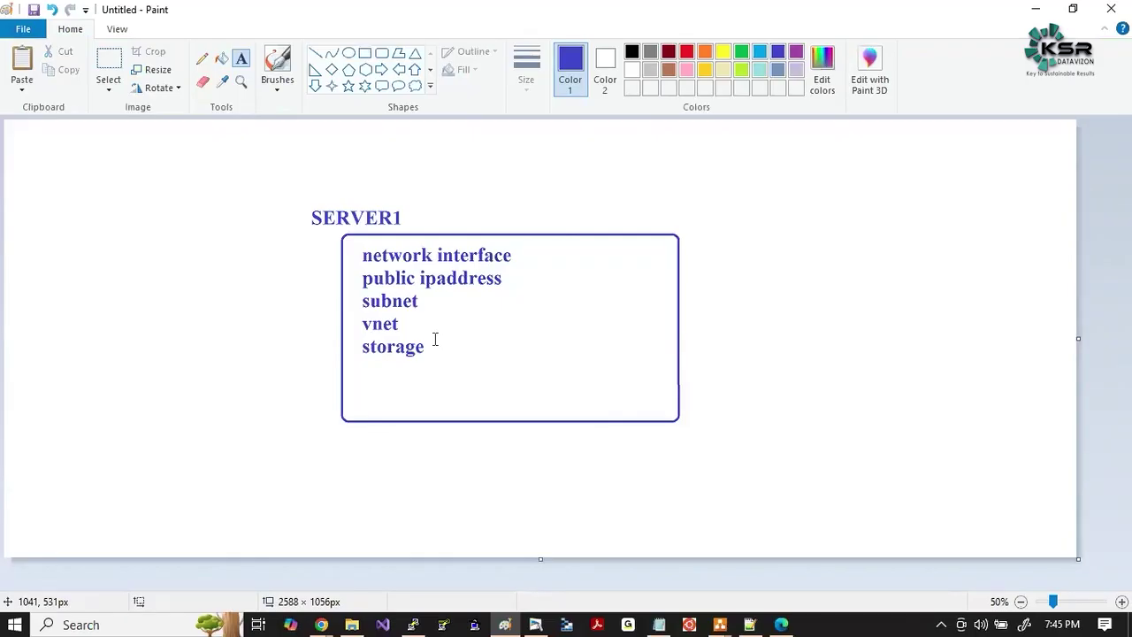
Search the portal for 'vnet' and copy a capture boxing Virtual networks in red.
key("alt+Tab")
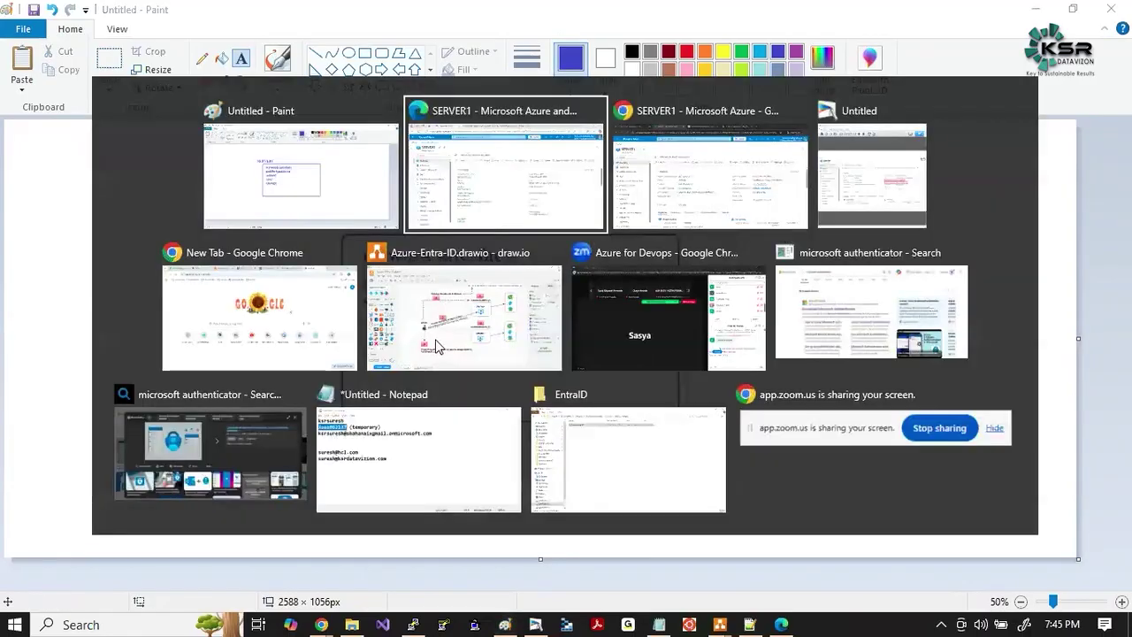
key("alt+Tab")
key("alt+Tab")
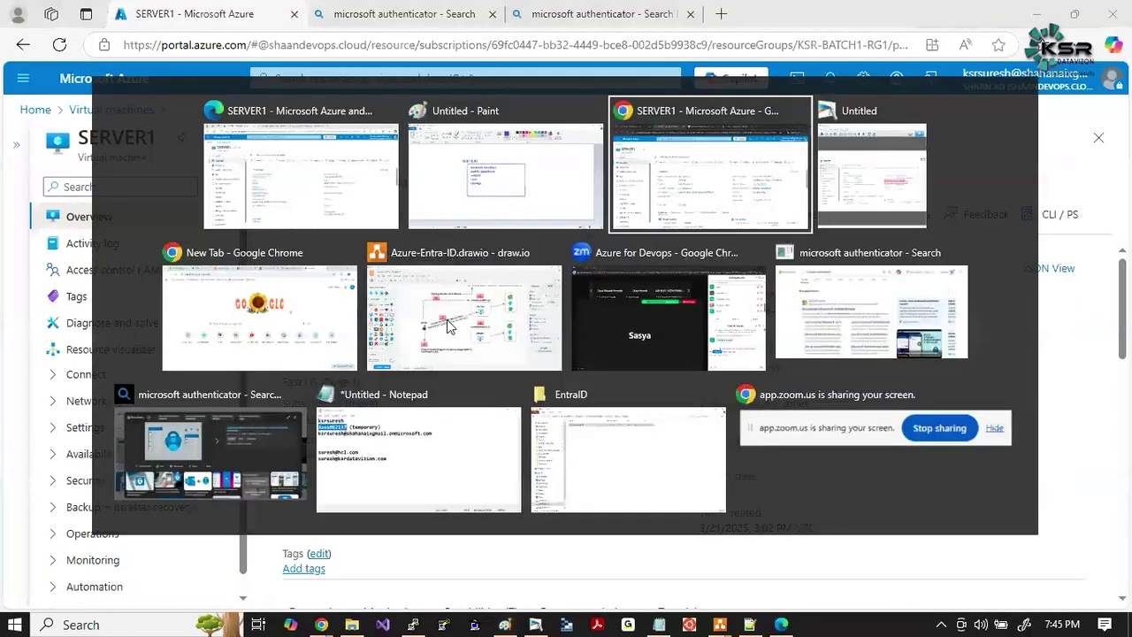
left_click(326, 89)
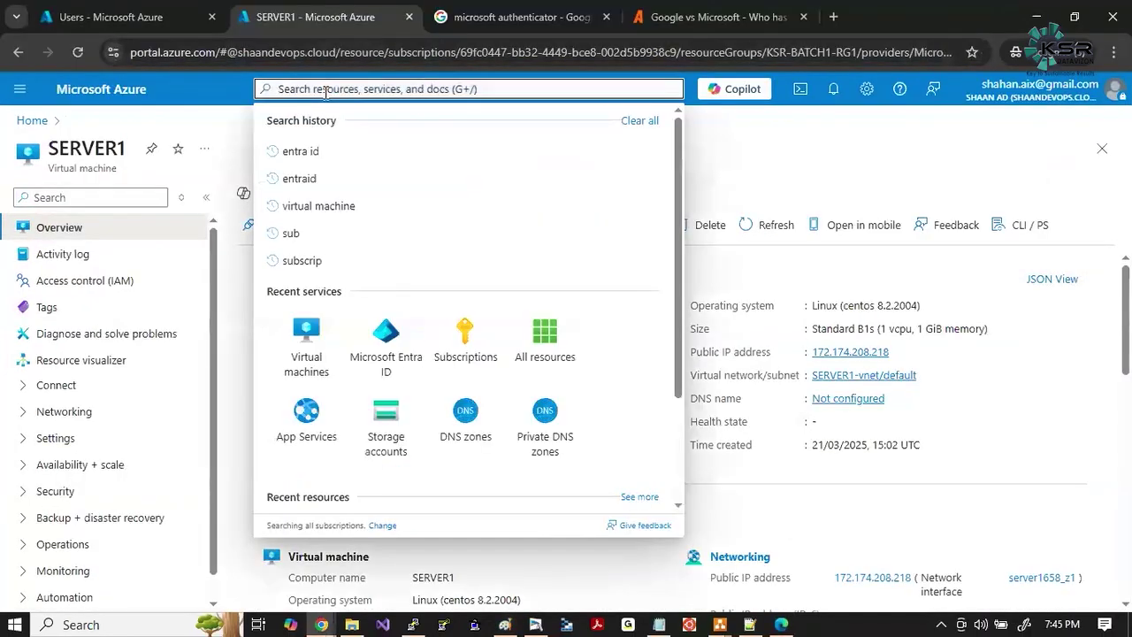
type("vnet")
key("Print")
left_click_drag(210, 77, 613, 245)
left_click(628, 152)
mouse_move(259, 187)
left_mouse_down()
mouse_move(356, 227)
mouse_move(380, 221)
left_mouse_up()
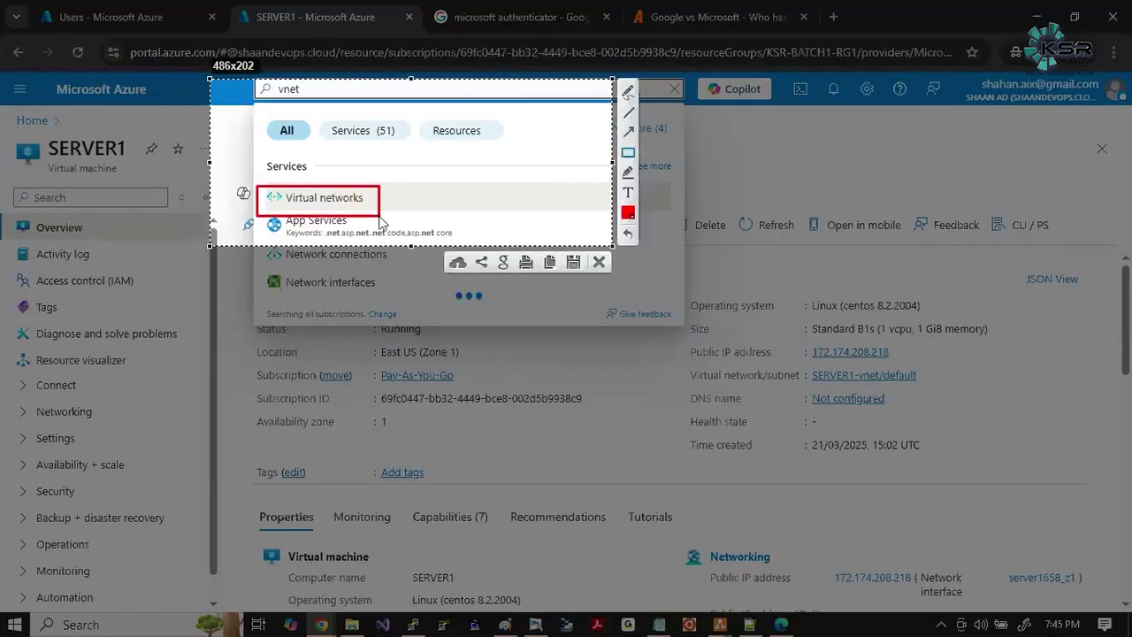
key("ctrl+c")
Search 'network' and copy a capture boxing Network interfaces in red.
double_click(269, 91)
type("network")
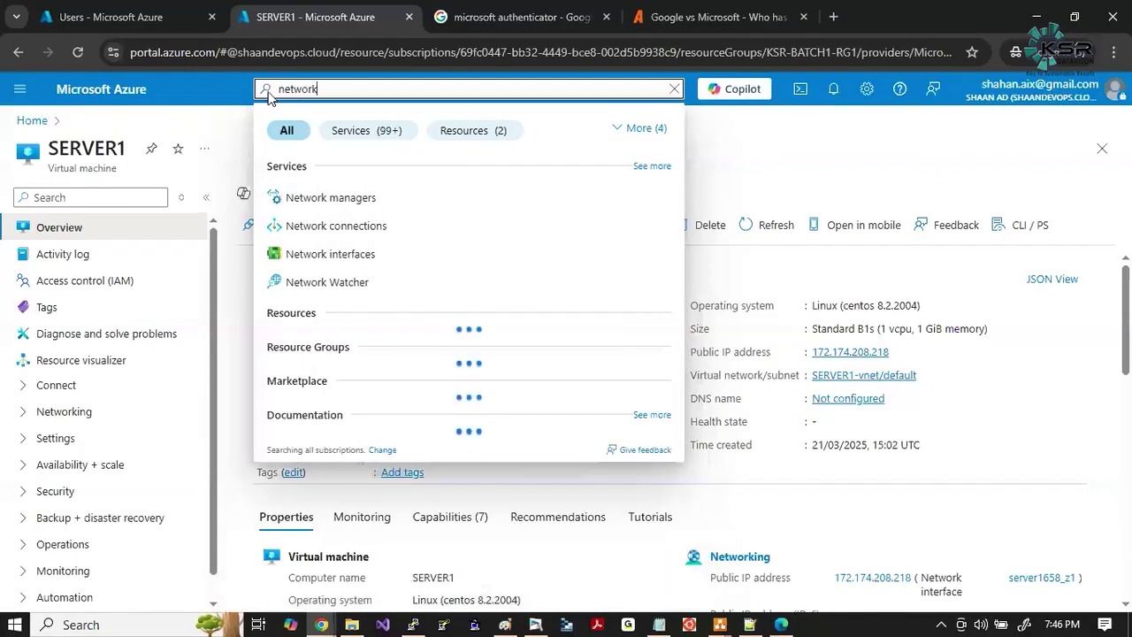
key("Print")
left_click_drag(221, 67, 683, 357)
left_click(698, 267)
mouse_move(259, 237)
left_mouse_down()
mouse_move(310, 262)
mouse_move(396, 265)
left_mouse_up()
key("ctrl+c")
Search 'public ipa', copy a capture boxing Public IP addresses in red, then return to SERVER1.
key("ctrl+a")
key("BackSpace")
type("up")
key("BackSpace")
key("BackSpace")
type("public ipa")
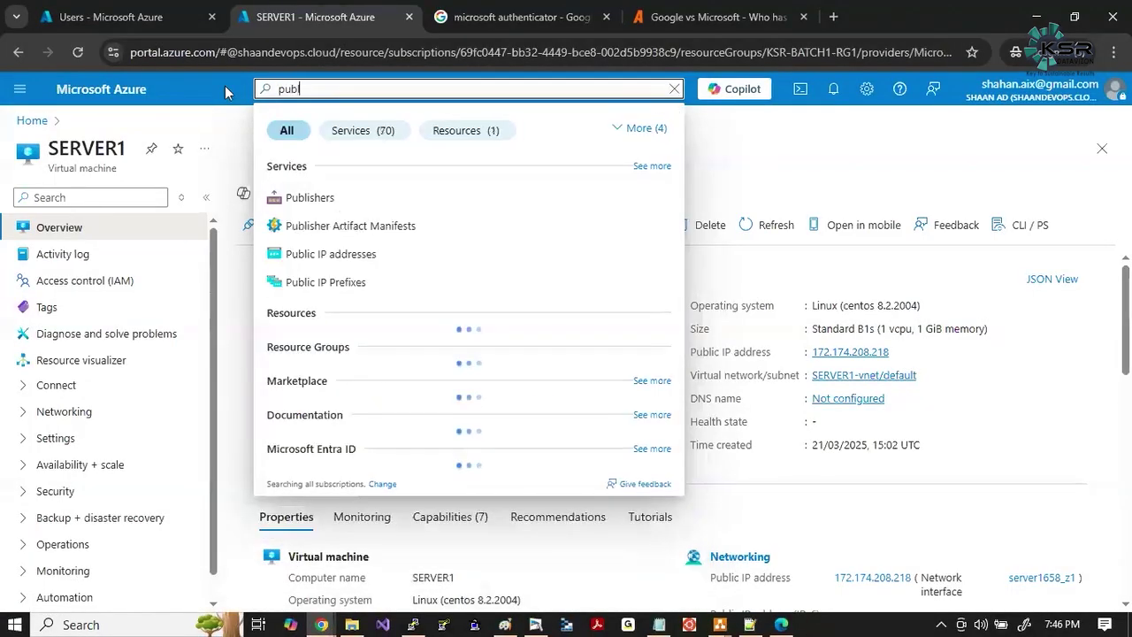
key("Print")
left_click_drag(211, 53, 646, 287)
left_click(662, 195)
left_click_drag(255, 185, 436, 220)
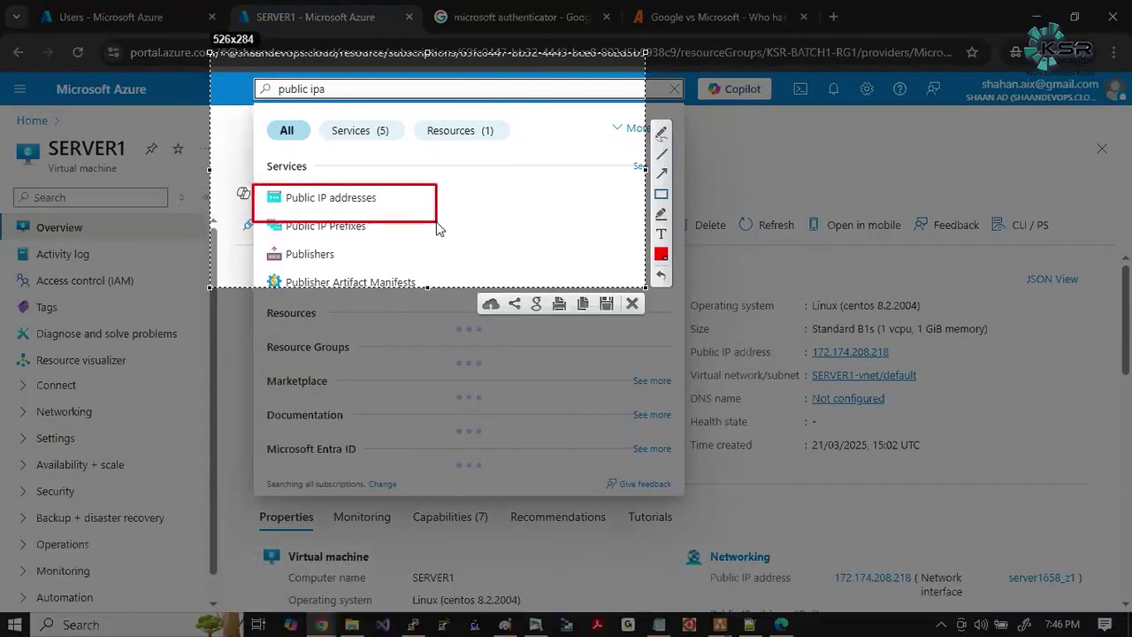
key("ctrl+c")
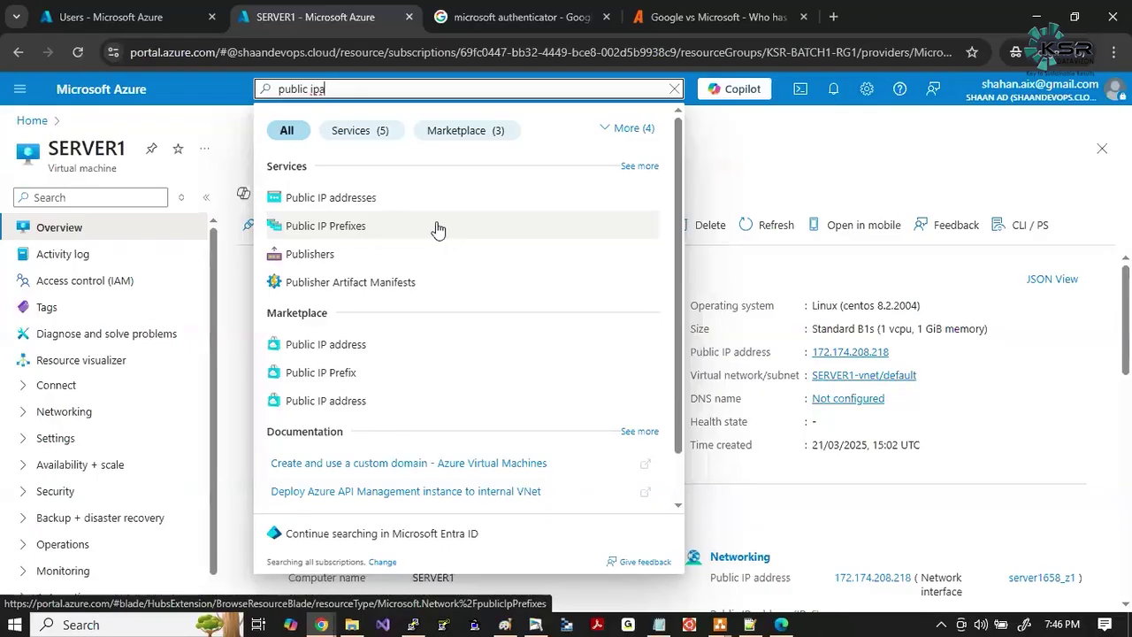
key("alt+Tab")
left_click_drag(731, 389, 796, 416)
Switch to draw.io's EntraID page, scroll to the top note, and select the Suresh user icon.
left_click(821, 433)
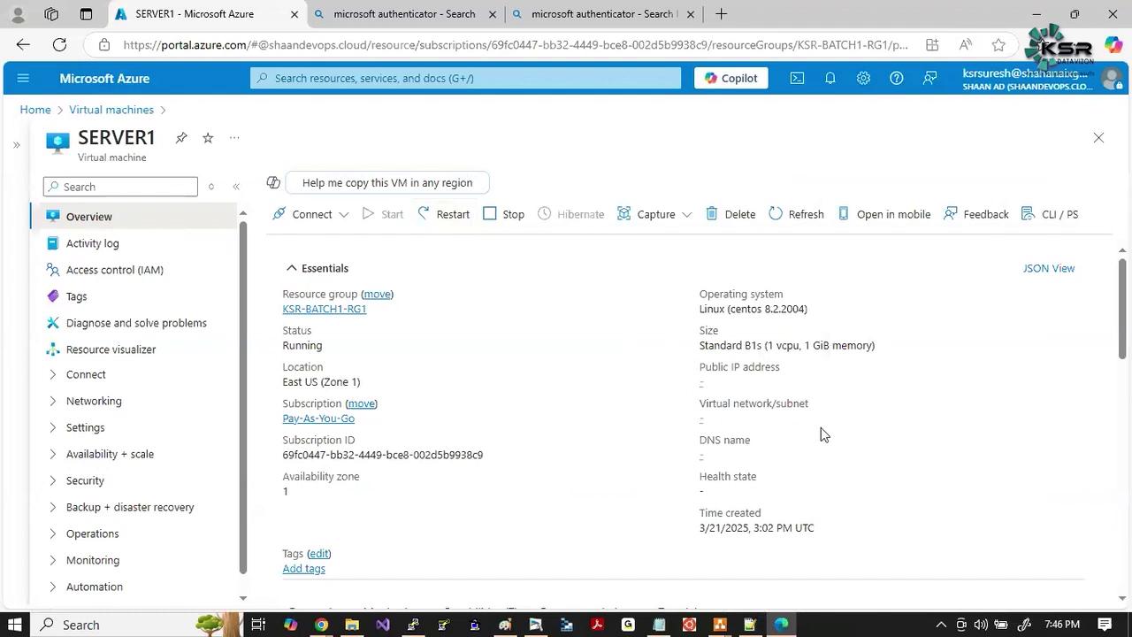
key("alt+Tab")
key("alt+Tab")
key("alt+Tab")
key("alt+Tab")
key("alt+Tab")
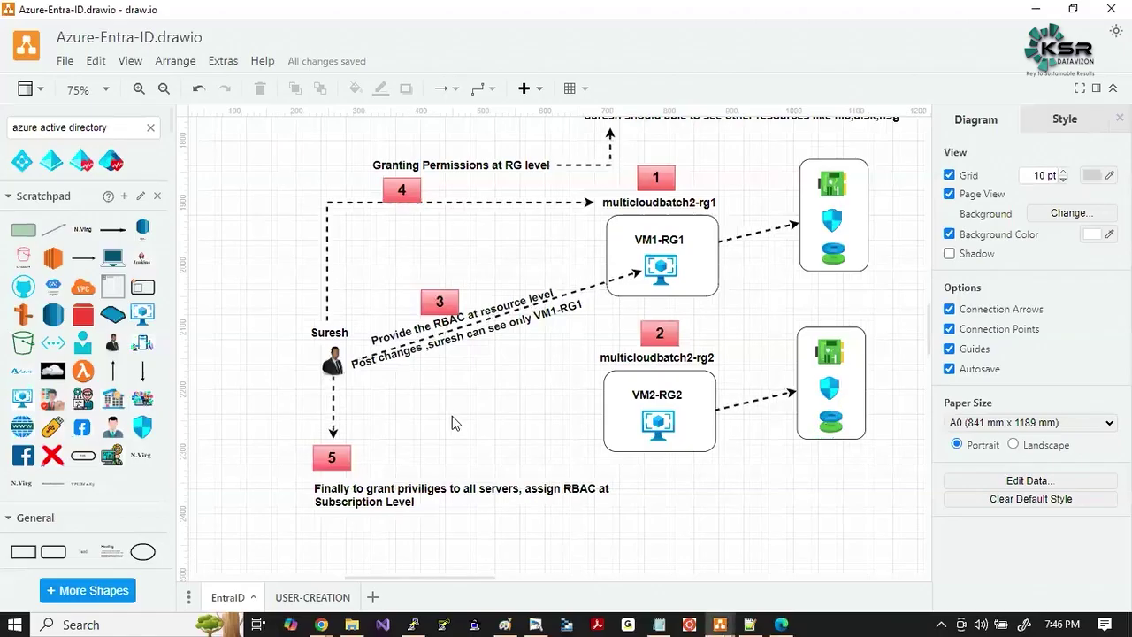
scroll(452, 423, "up", 1)
scroll(452, 423, "right", 1)
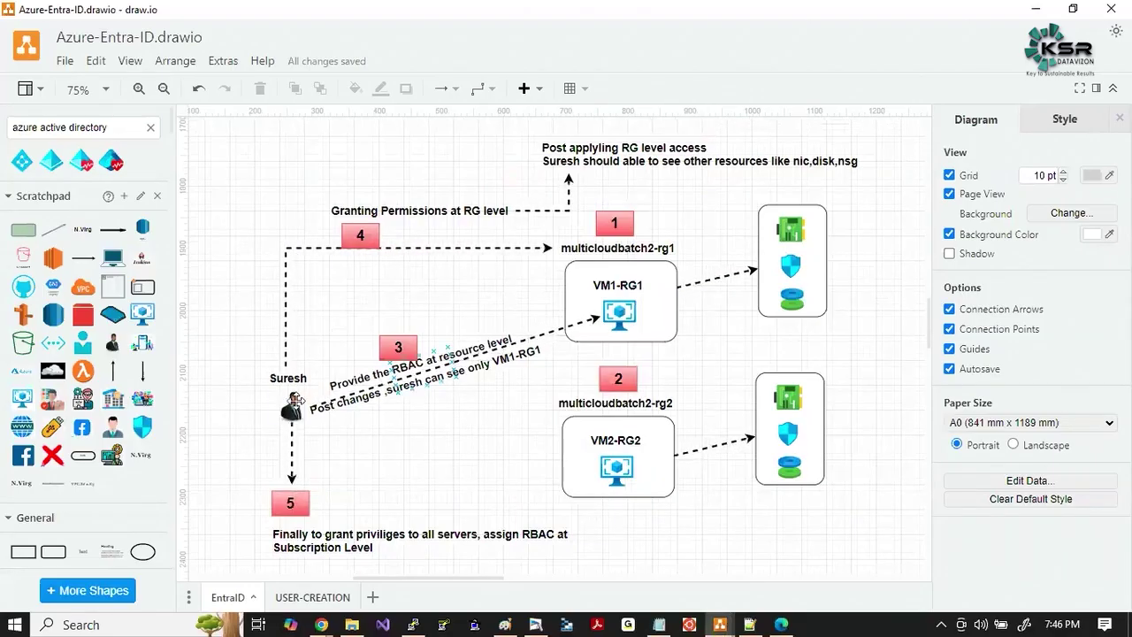
left_click(293, 404)
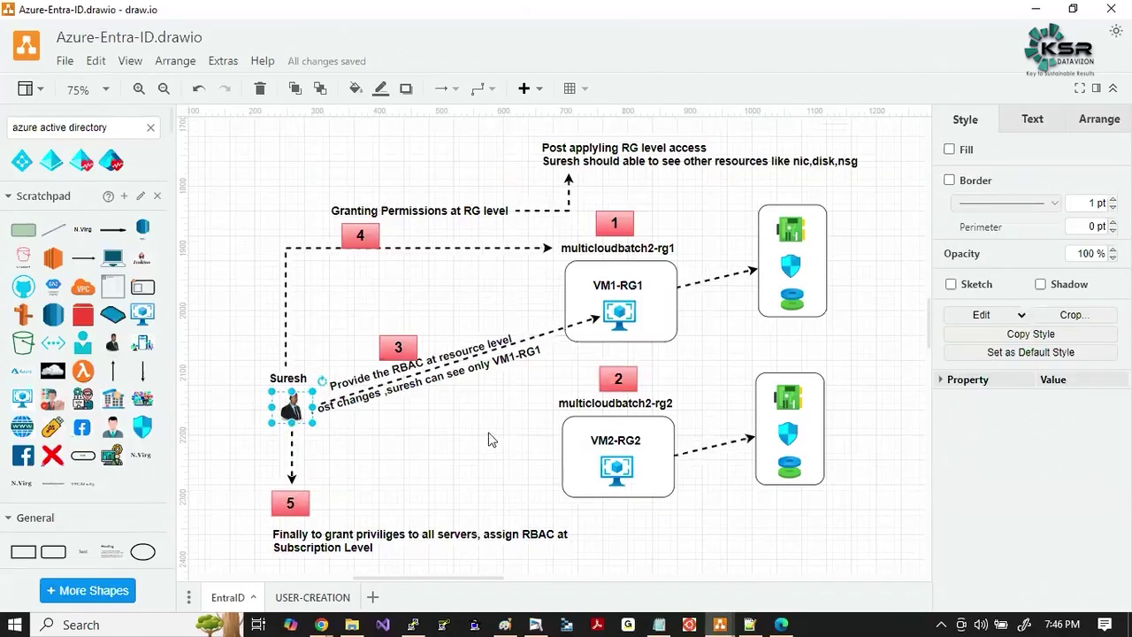
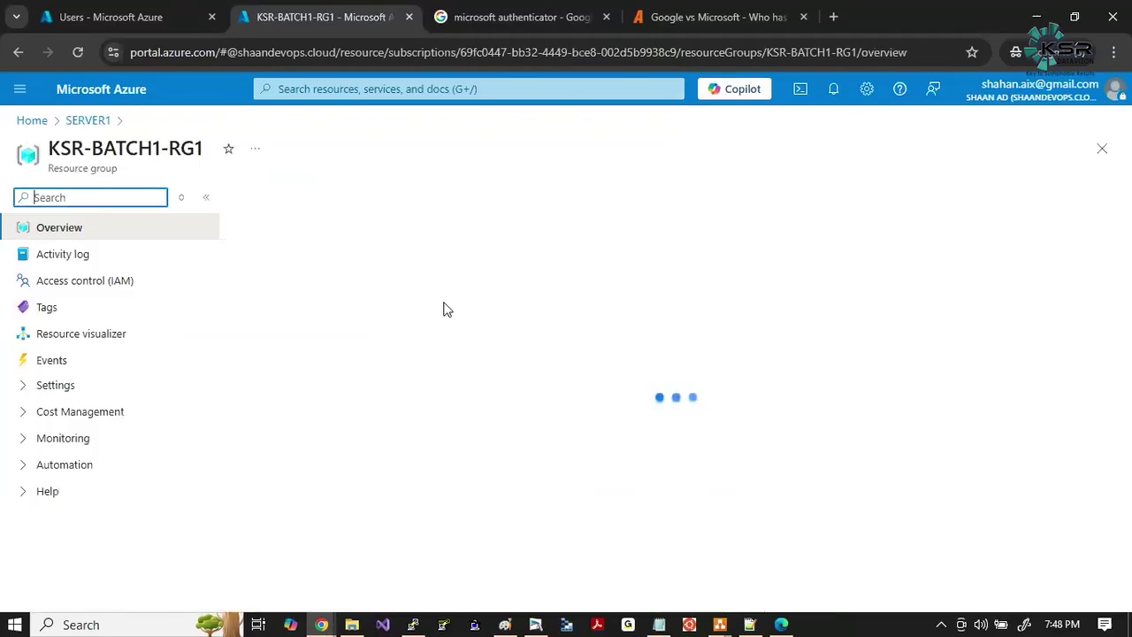
Capture the resource group page and box the whole resource name list in red.
key("Print")
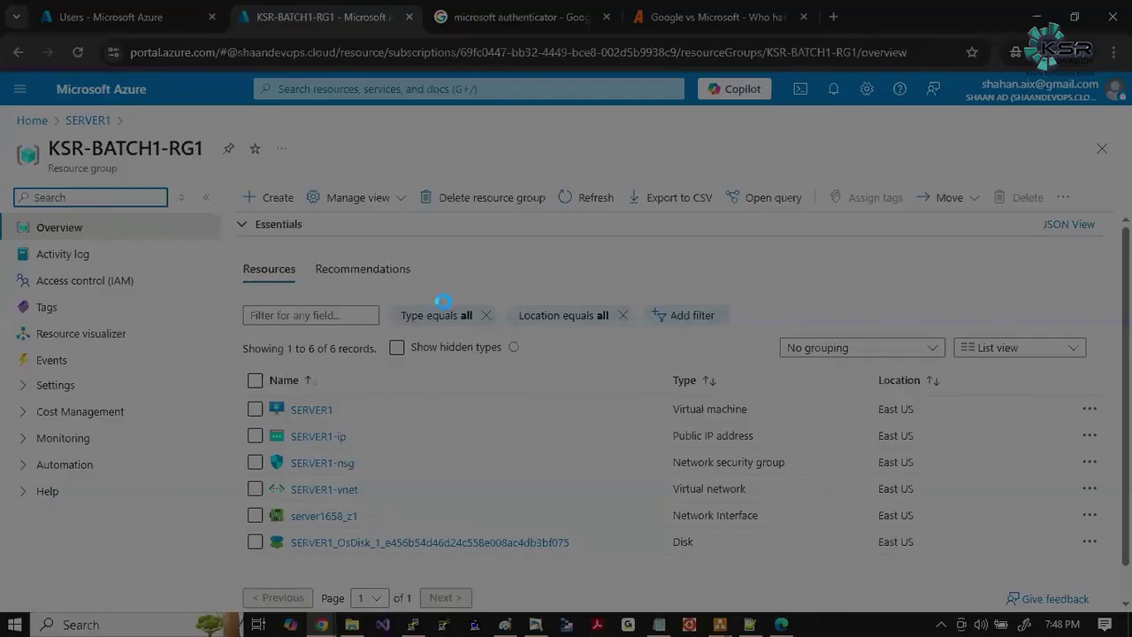
mouse_move(2, 107)
left_mouse_down()
mouse_move(151, 202)
mouse_move(1059, 590)
mouse_move(1095, 591)
left_mouse_up()
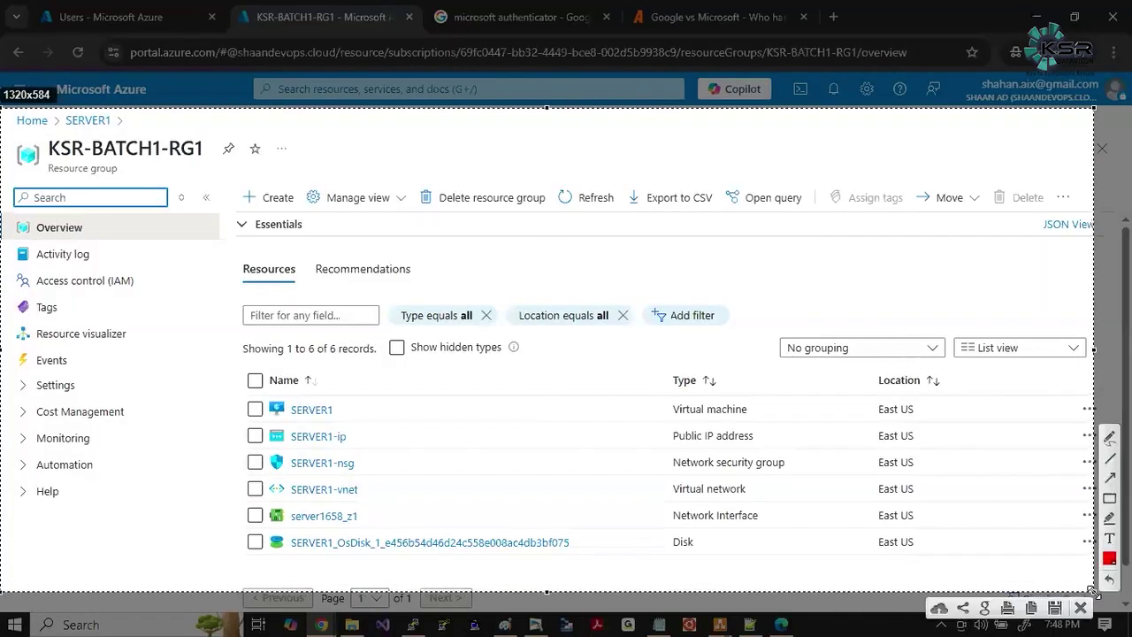
left_click(1112, 499)
left_click_drag(242, 380, 650, 571)
Box SERVER1, SERVER1-ip/nsg, SERVER1-vnet, server1658_z1 and the OS disk names in red.
left_click_drag(286, 396, 377, 445)
mouse_move(288, 451)
left_mouse_down()
mouse_move(349, 475)
mouse_move(402, 476)
left_mouse_up()
left_click_drag(278, 479, 389, 501)
left_click_drag(274, 506, 397, 525)
left_click_drag(274, 531, 587, 567)
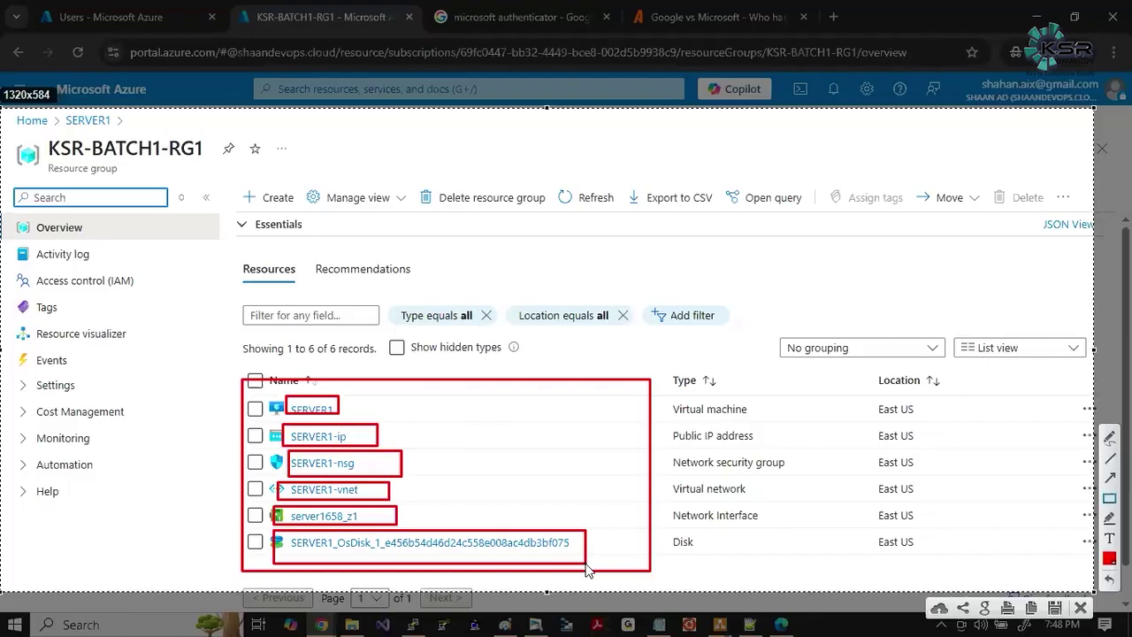
key("alt+Tab")
key("alt+Tab")
key("alt+Tab")
key("alt+Tab")
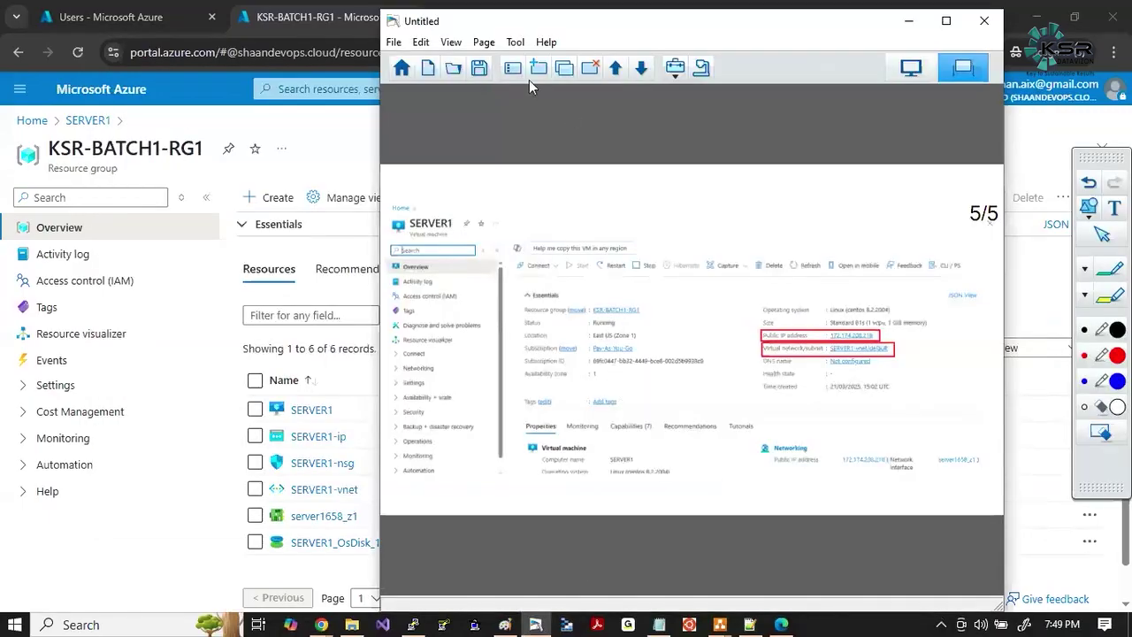
Add the screenshot as a new notes page, then open the resource group's Access control (IAM).
left_click(537, 66)
key("alt+Tab")
left_click(451, 271)
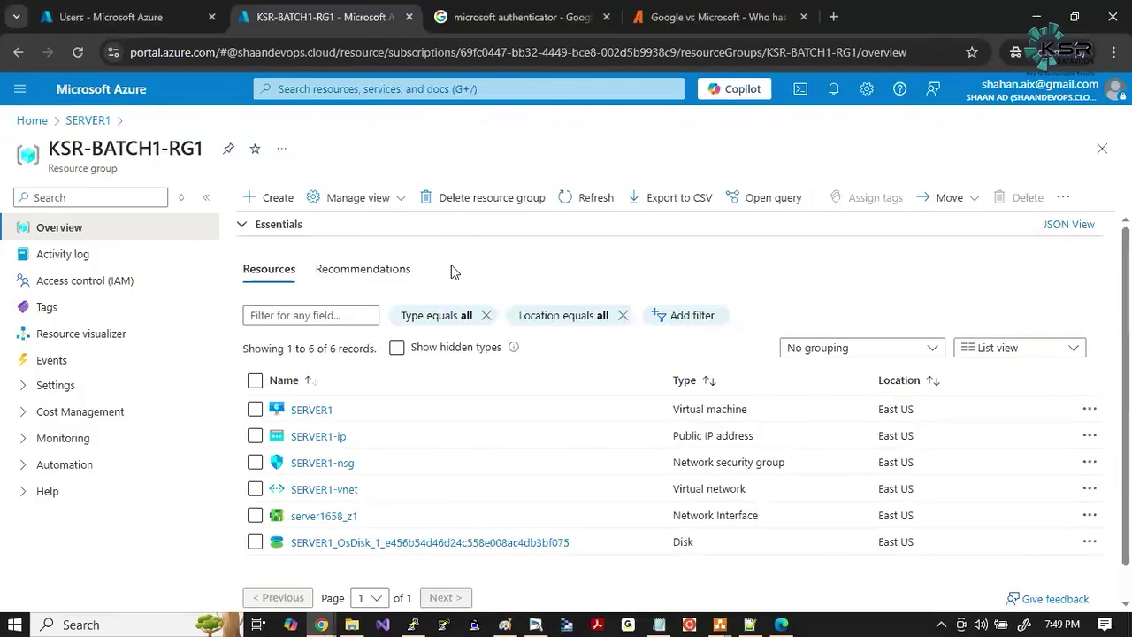
left_click(98, 281)
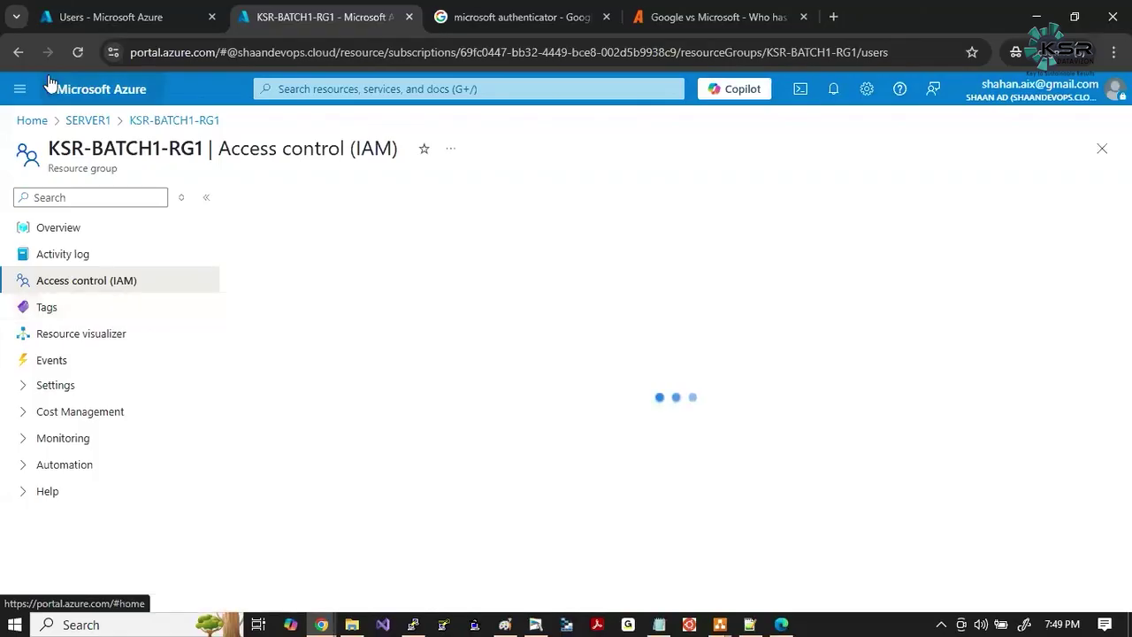
Start a role assignment on the resource group and choose the Contributor privileged role.
left_click(77, 52)
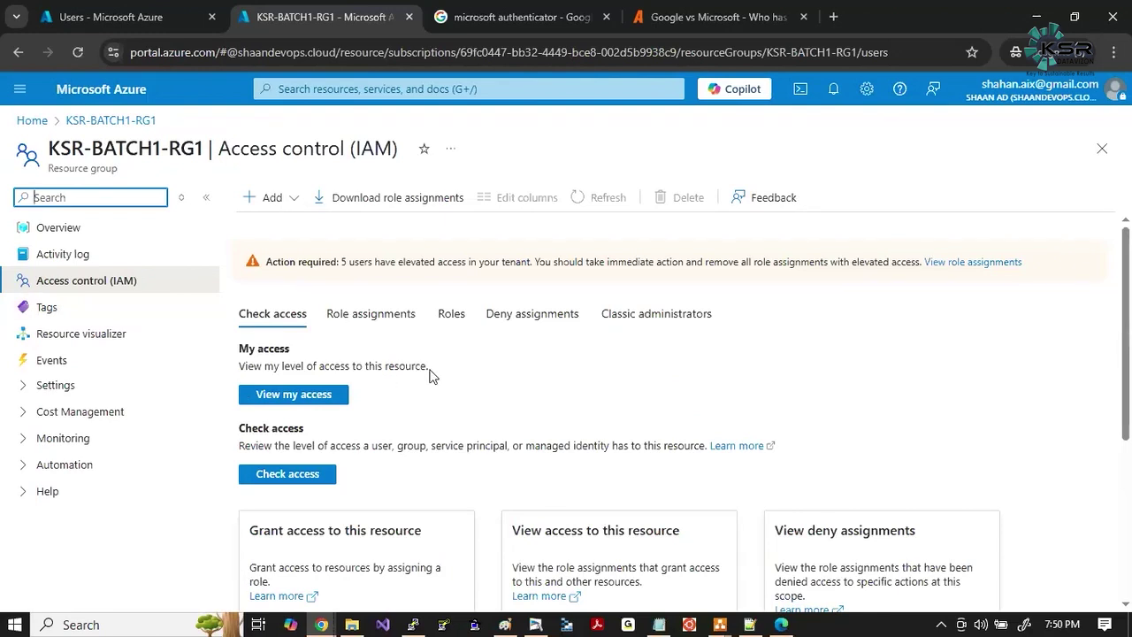
left_click(289, 200)
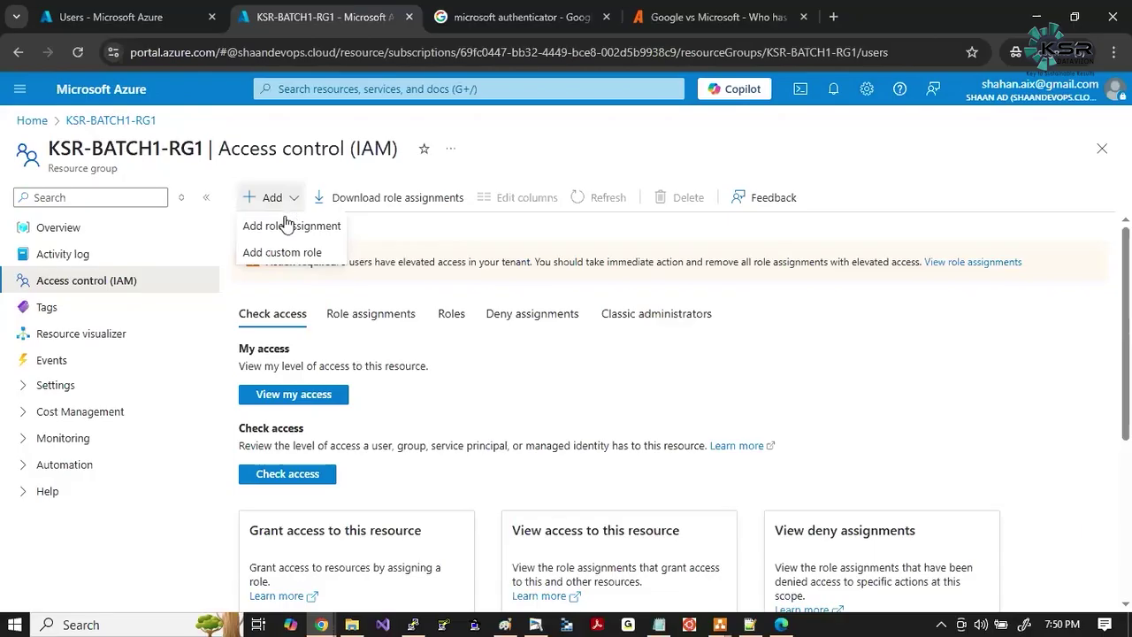
left_click(282, 227)
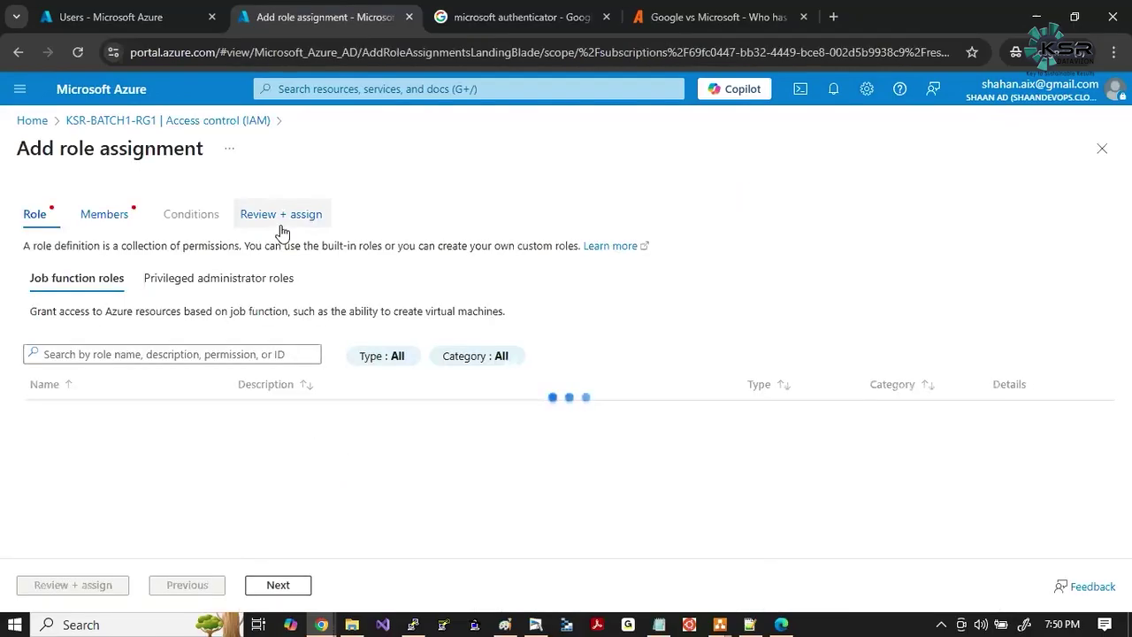
left_click_drag(66, 148, 207, 152)
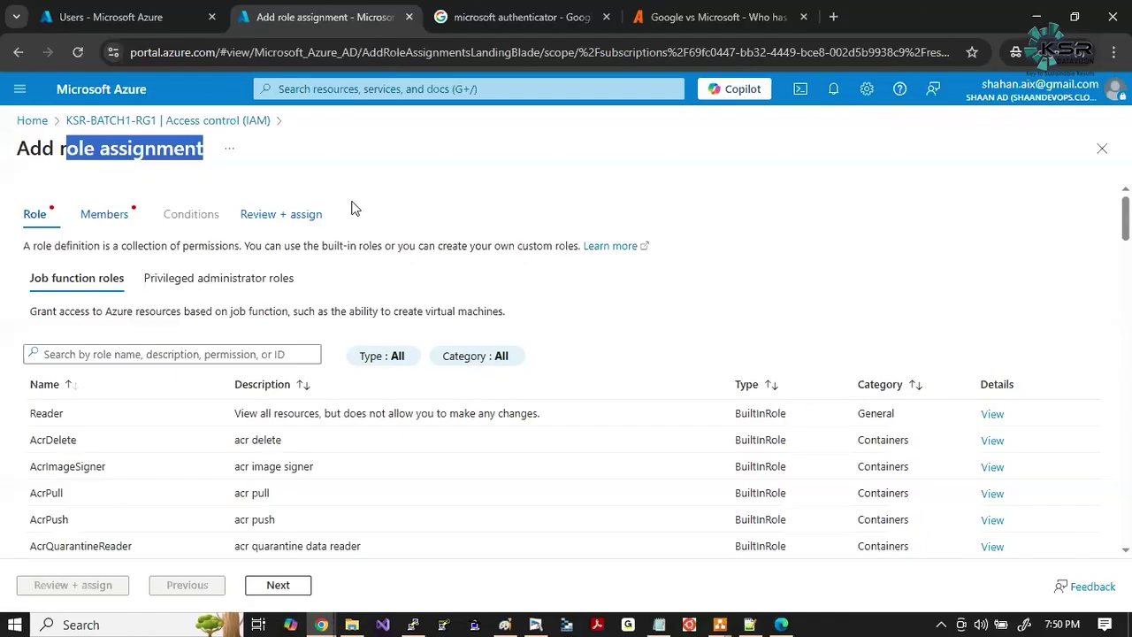
left_click(200, 282)
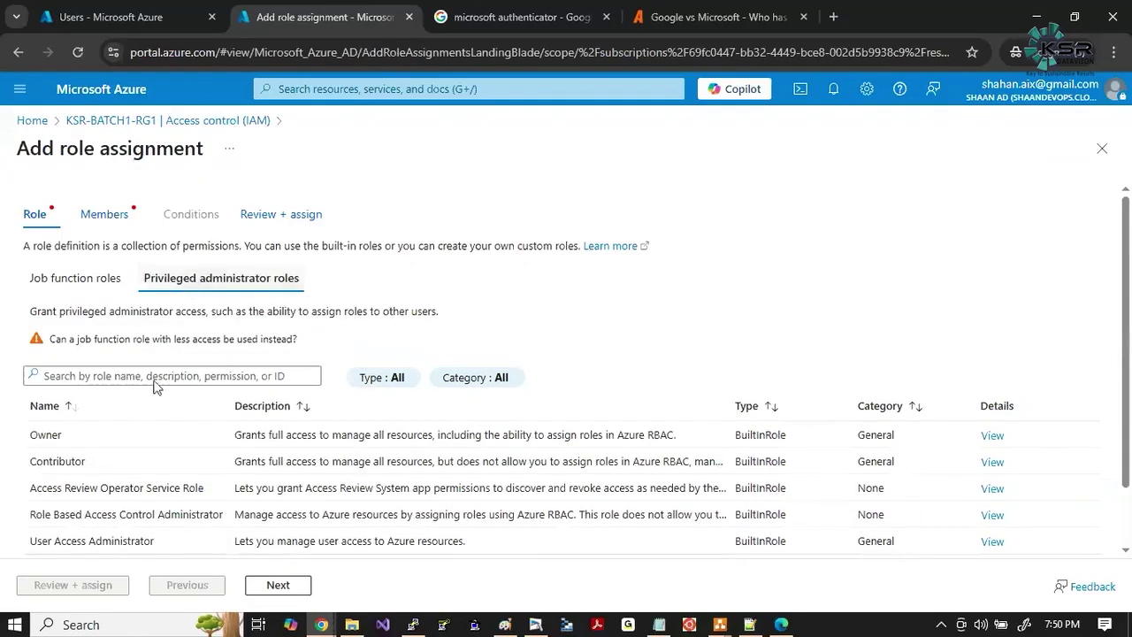
left_click(51, 464)
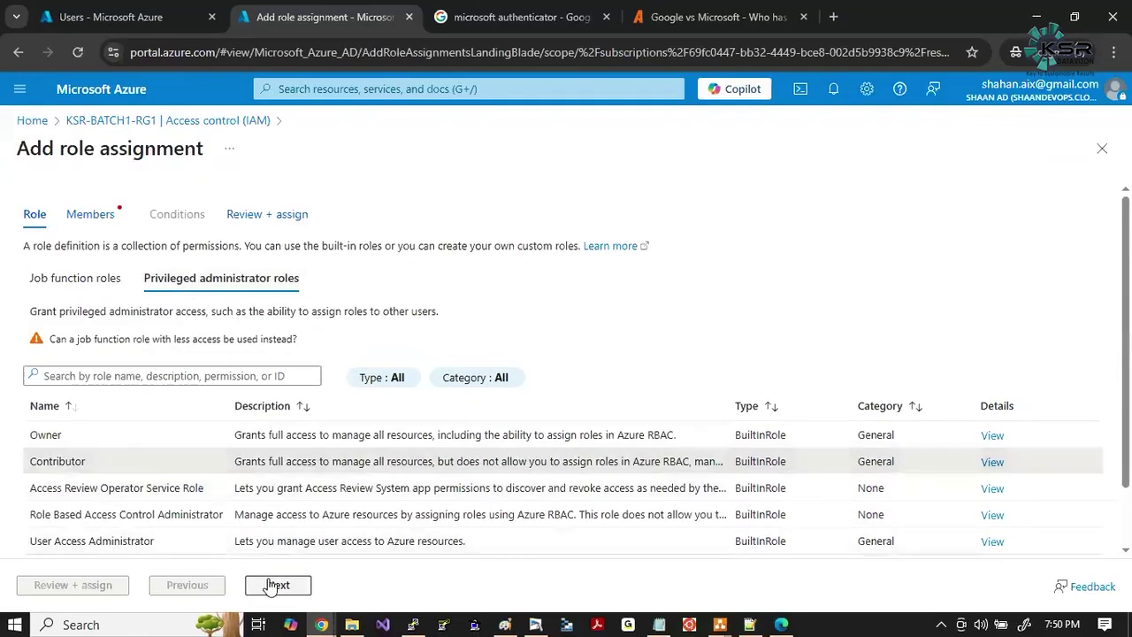
left_click(270, 584)
Select the user as the member and submit the Contributor assignment with Review + assign.
left_click(193, 349)
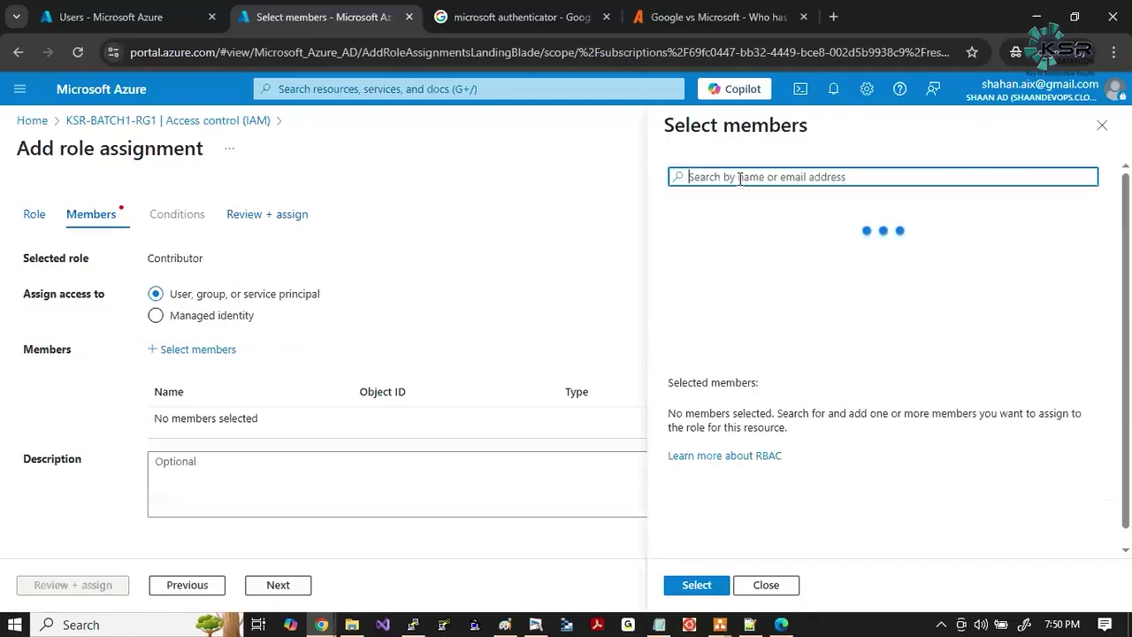
type("ksrsuresh")
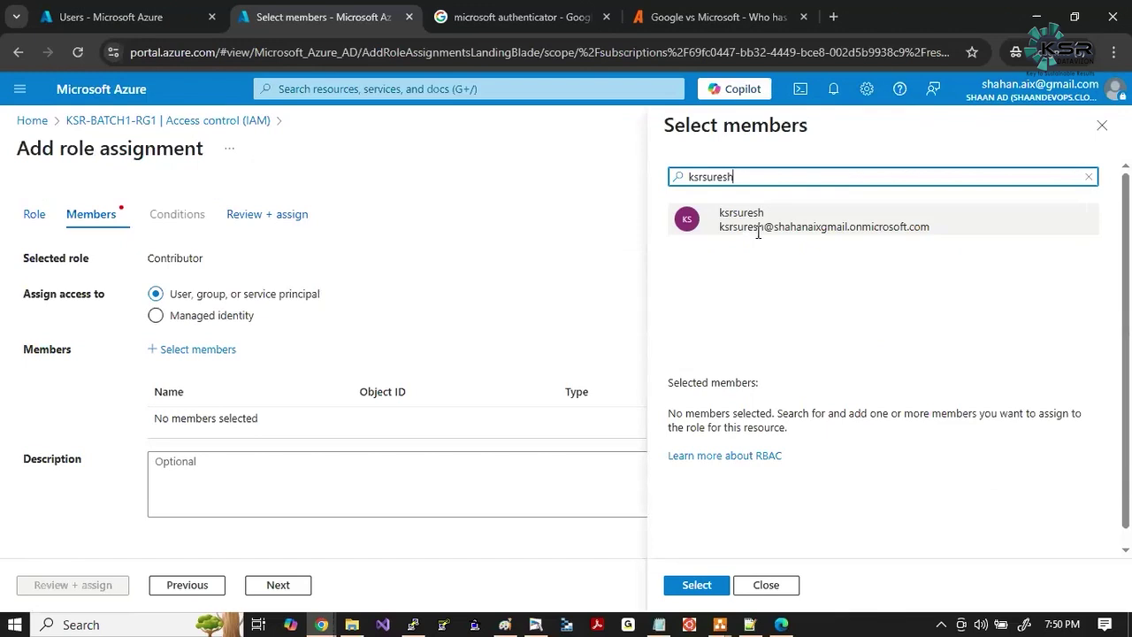
left_click(743, 226)
left_click(697, 584)
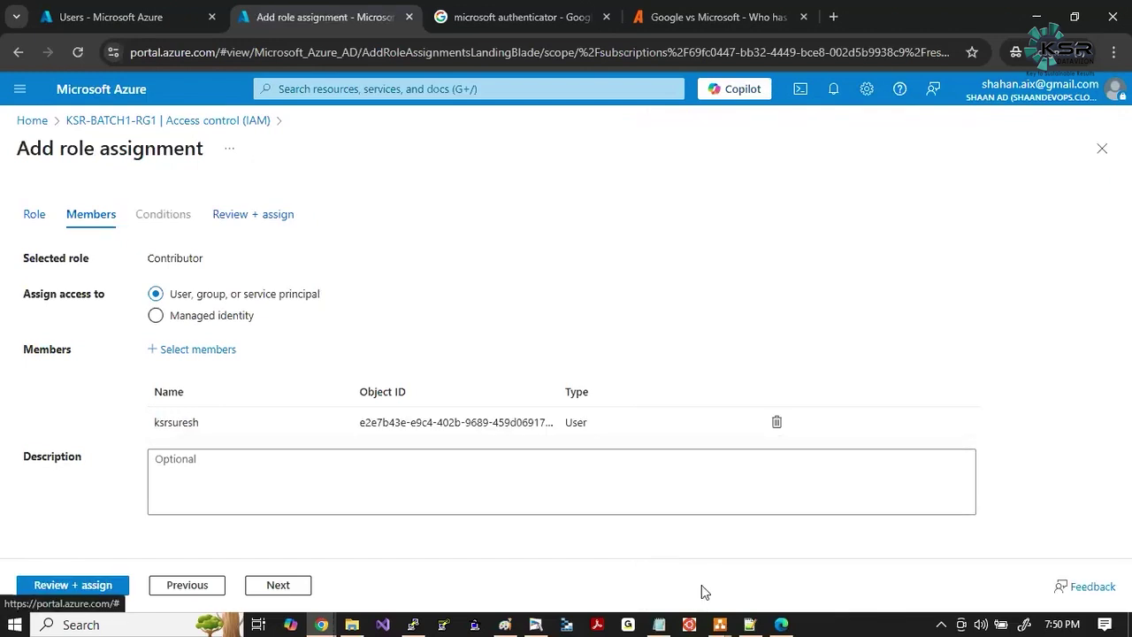
left_click(267, 585)
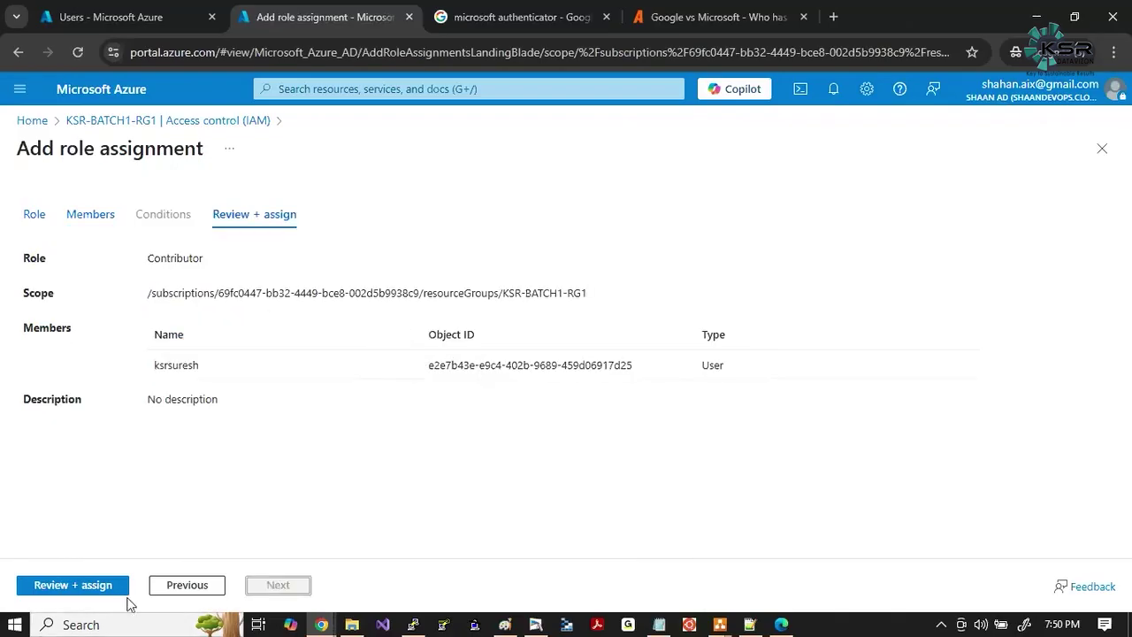
left_click(73, 585)
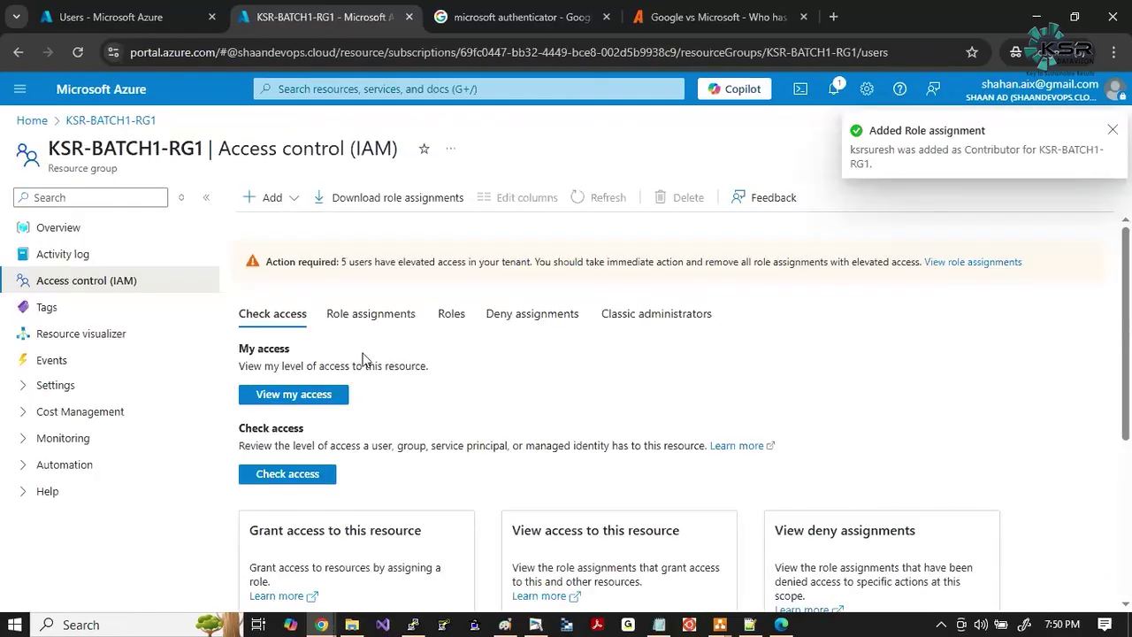
Find the user in Role assignments, highlighting Contributor and This resource scope, then bring up SERVER1.
left_click(372, 318)
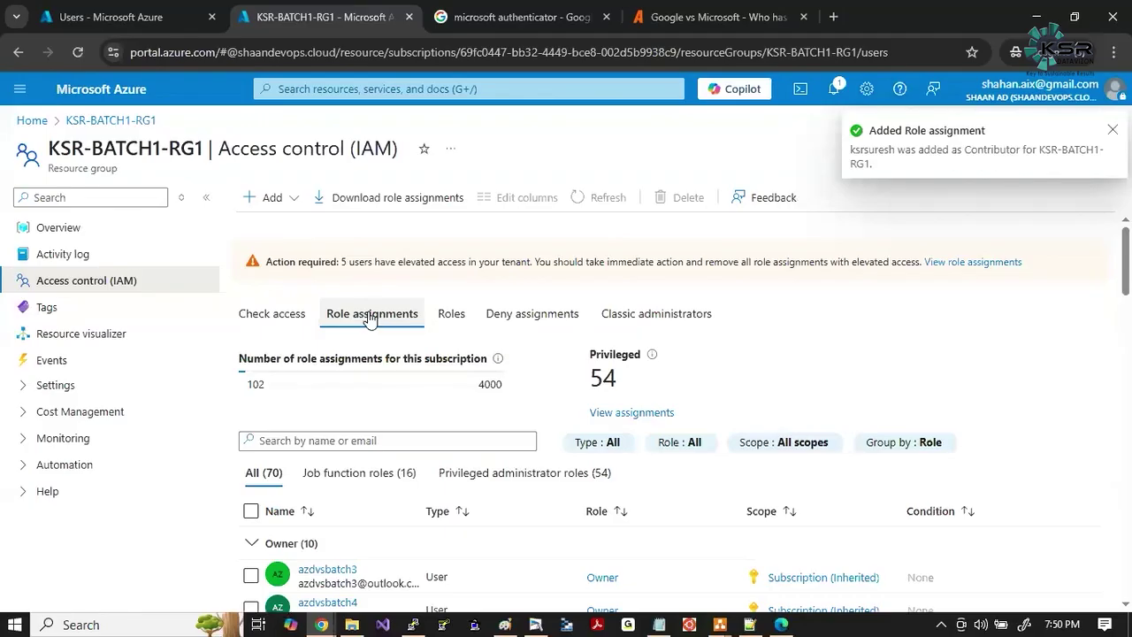
left_click(316, 434)
type("ksrsure")
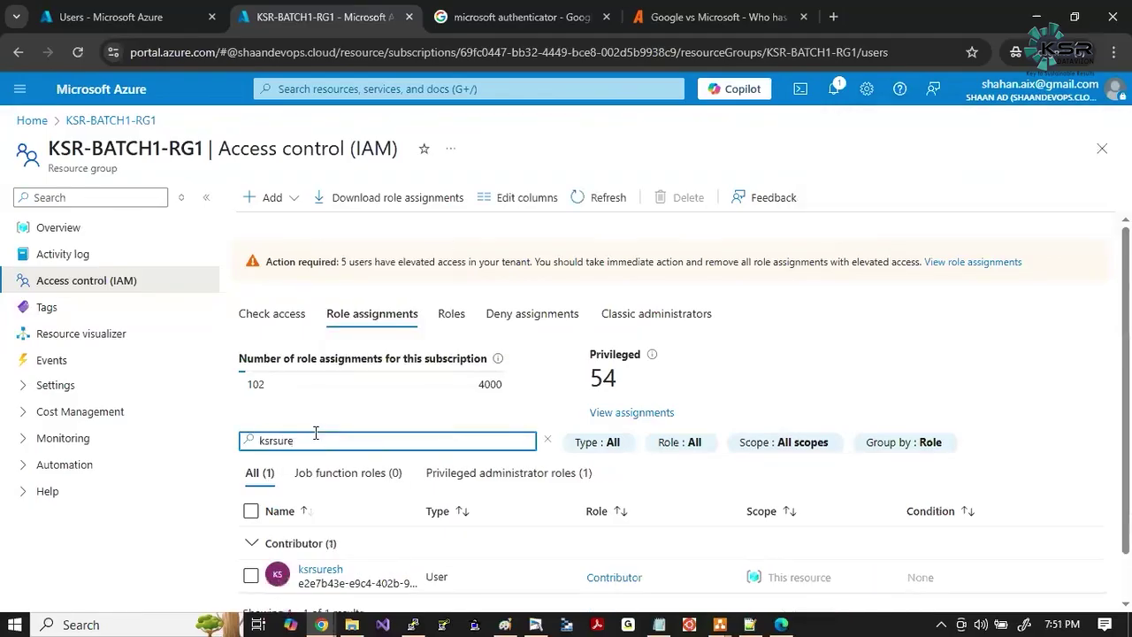
left_click_drag(580, 576, 659, 582)
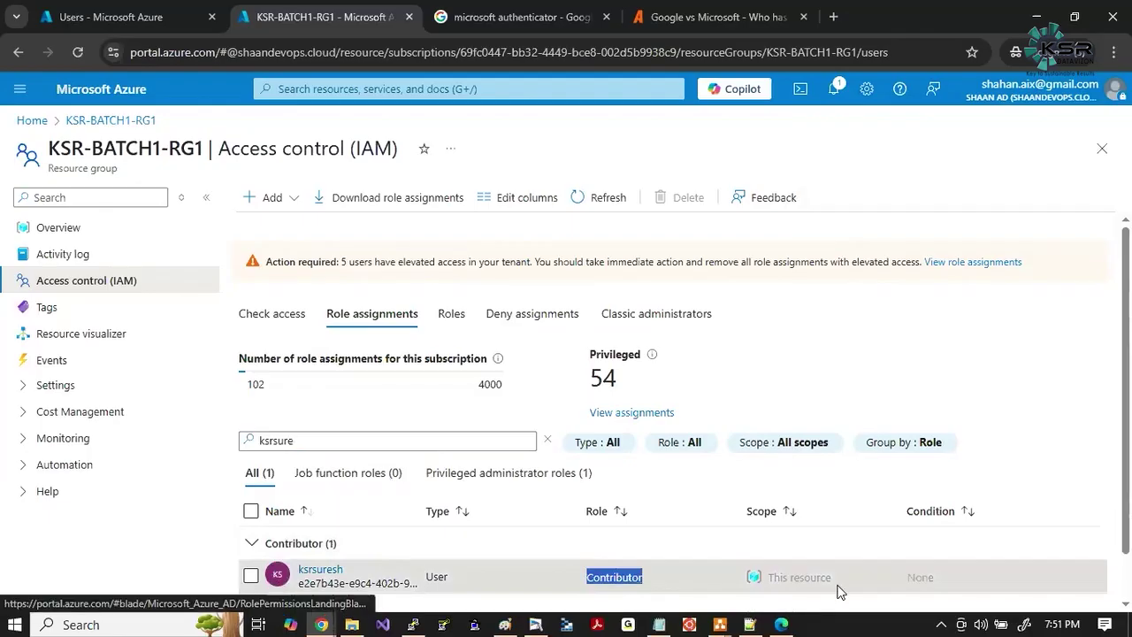
left_click_drag(838, 584, 743, 585)
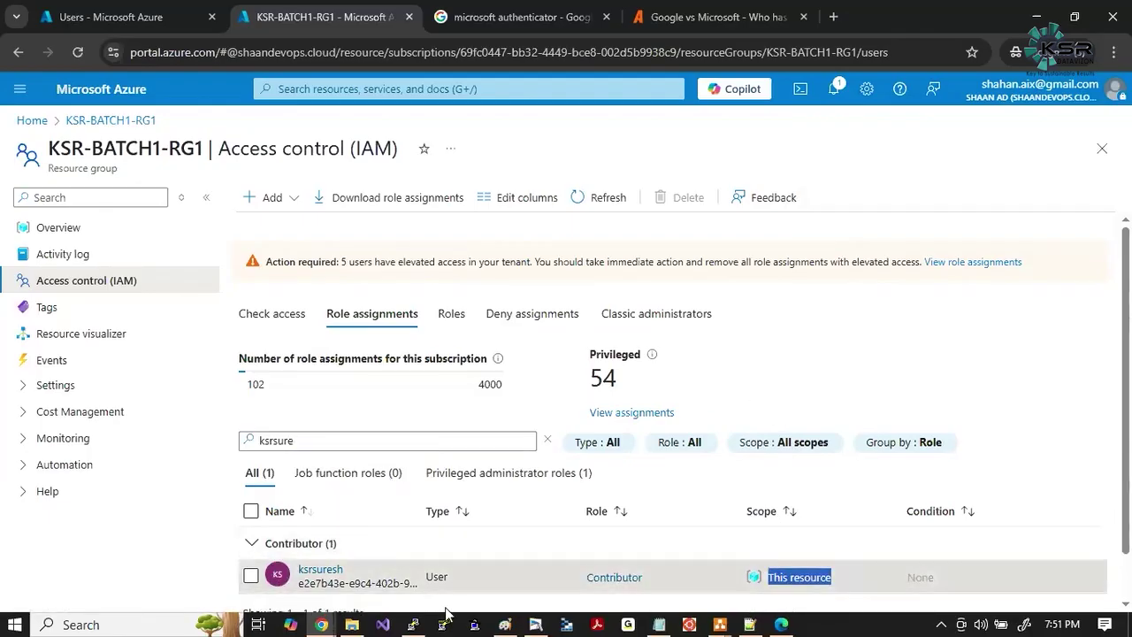
mouse_move(782, 628)
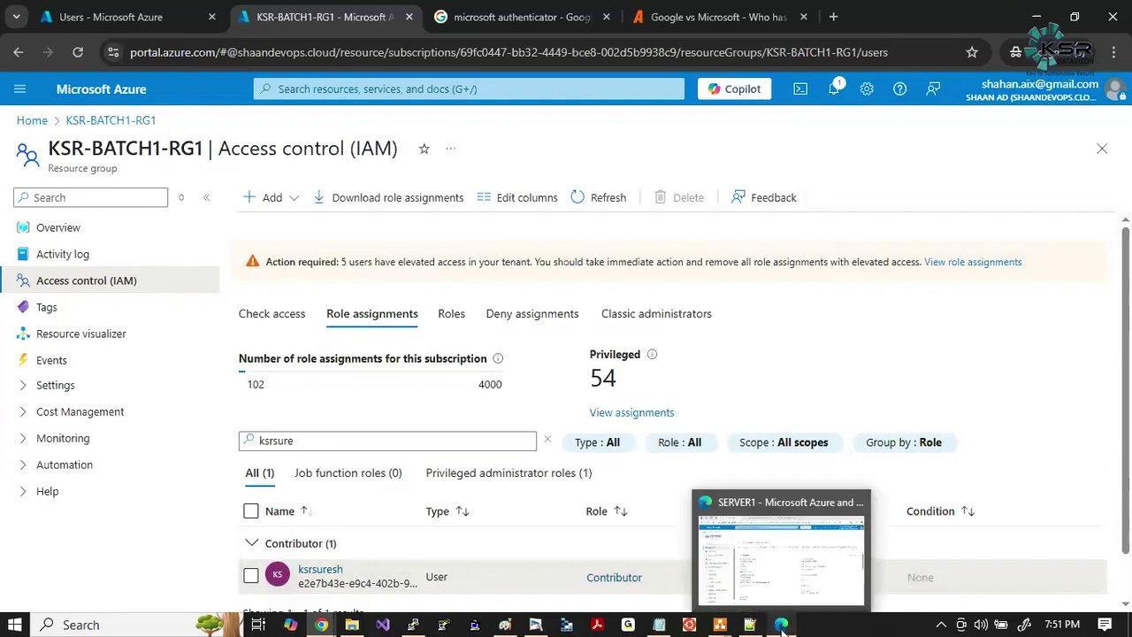
left_click(788, 559)
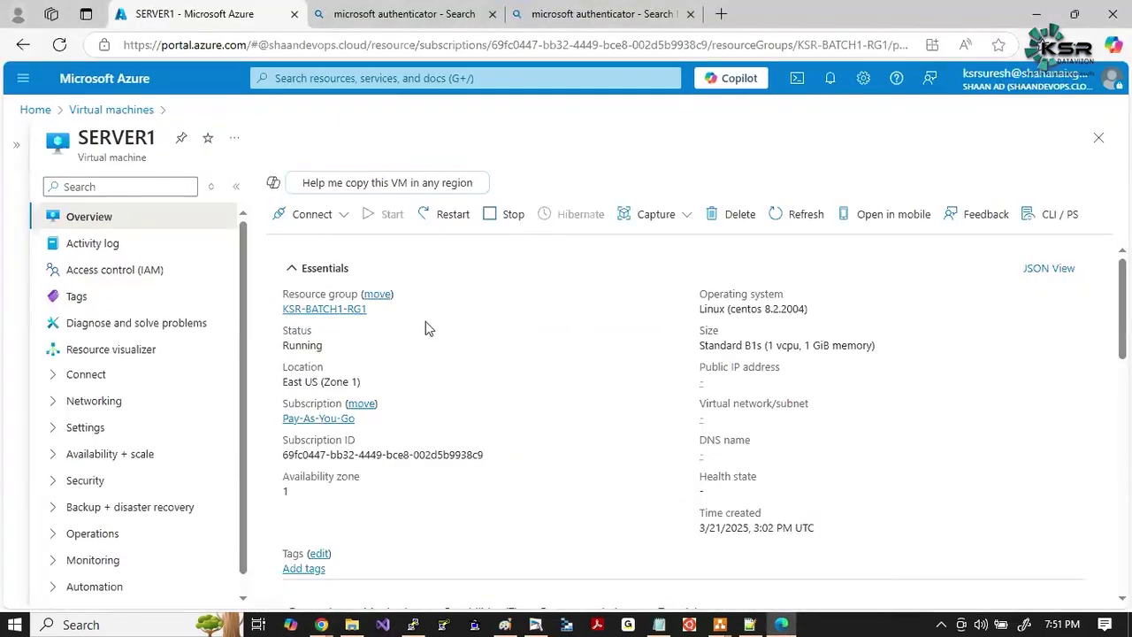
Reload the SERVER1 overview and highlight its public IP address and virtual network/subnet.
left_click(59, 44)
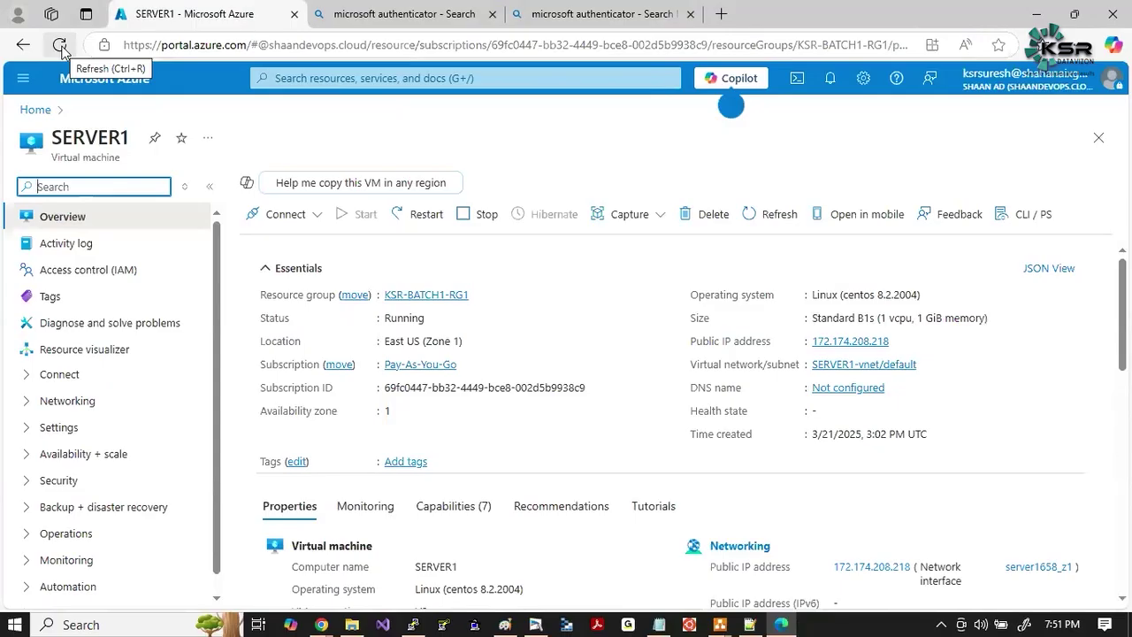
left_click_drag(806, 341, 892, 343)
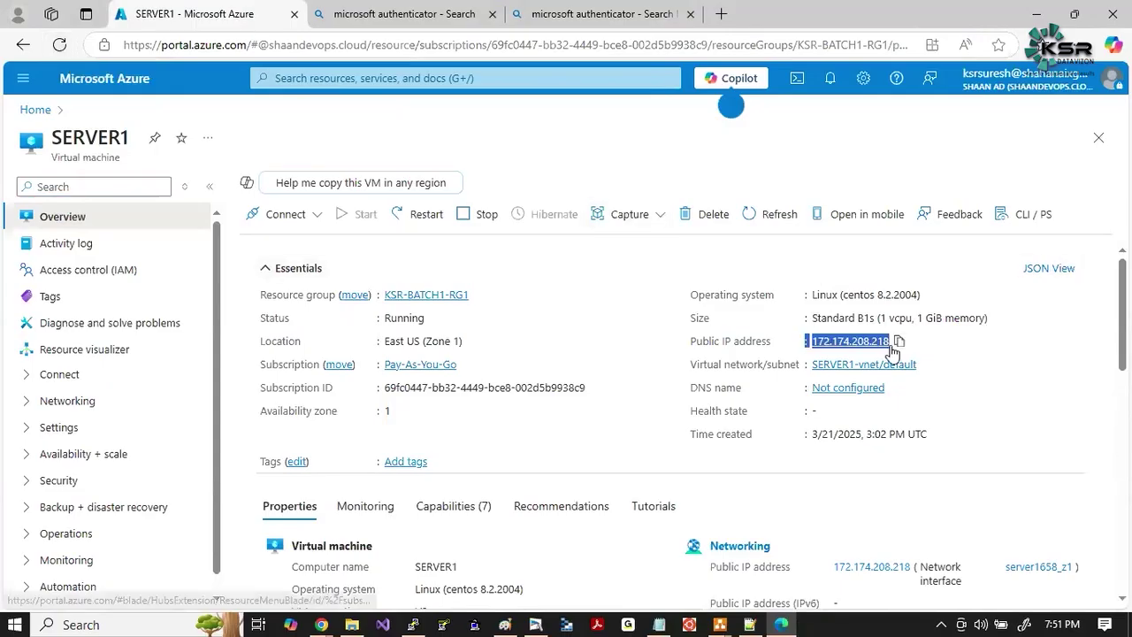
left_click(769, 412)
left_click_drag(683, 362, 950, 362)
left_click(756, 434)
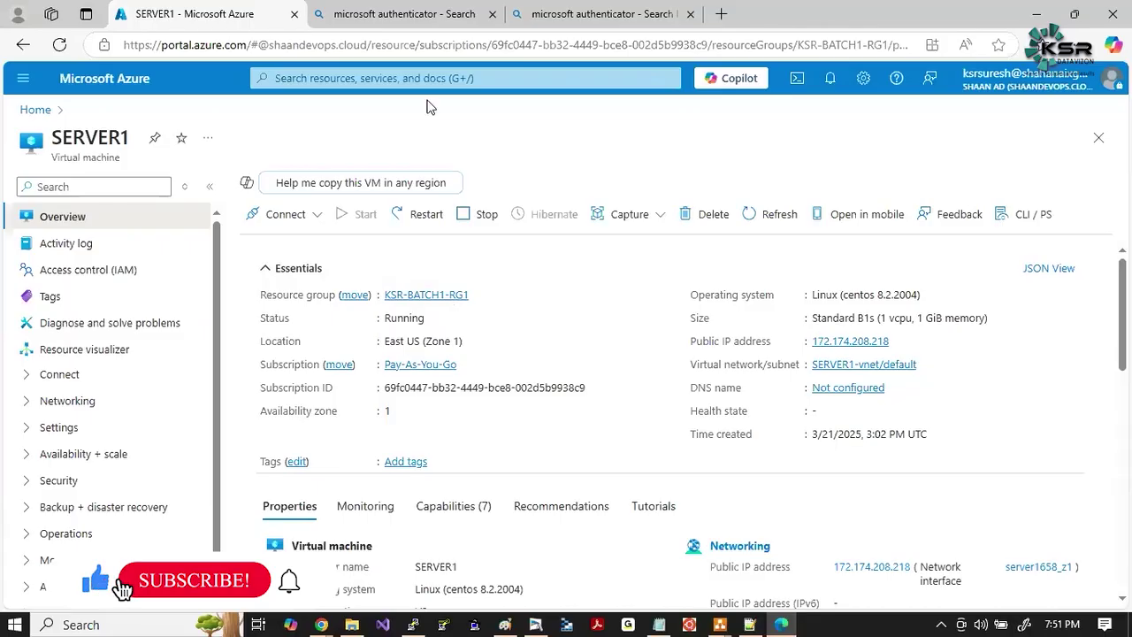
Open the Virtual machines list from the portal search, then switch to the Zoom meeting.
left_click(430, 78)
left_click(303, 226)
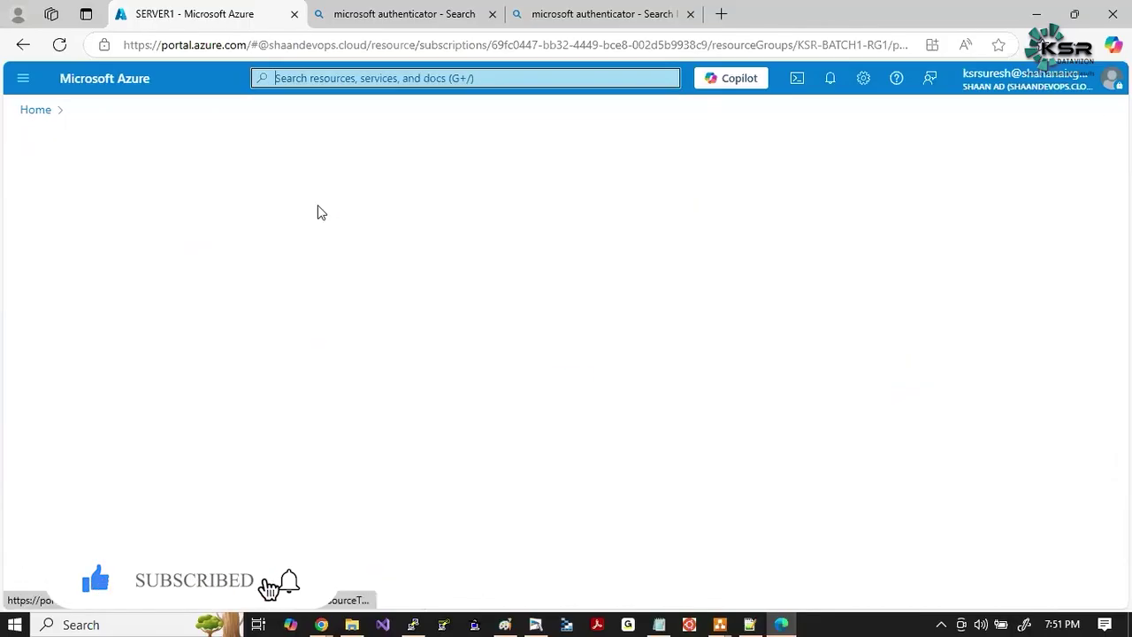
left_click(245, 377)
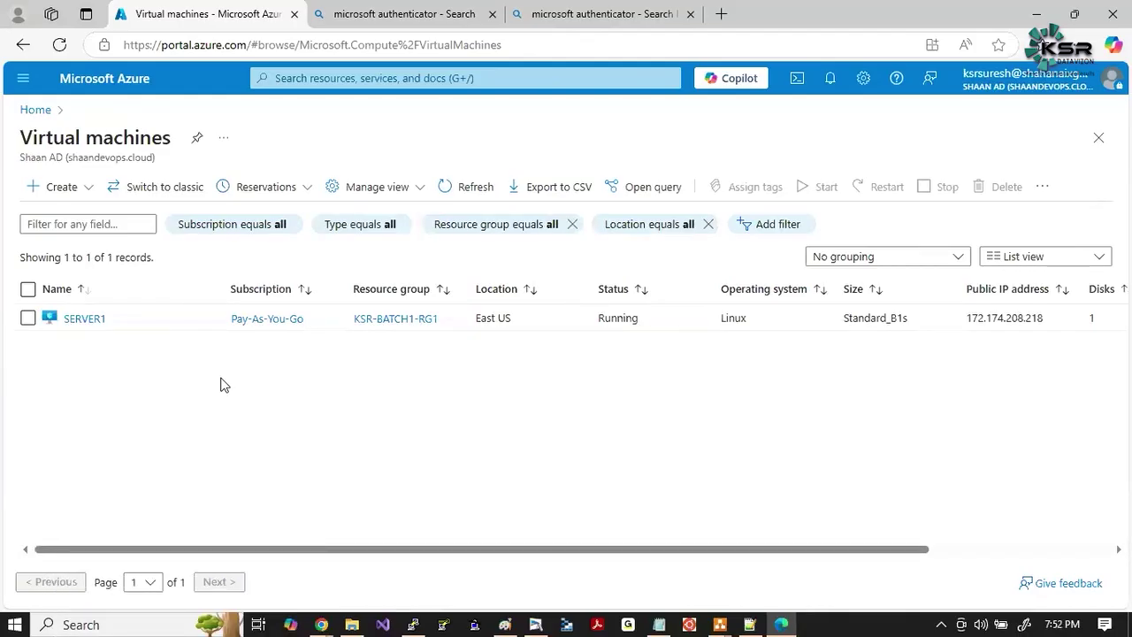
key("alt+Tab")
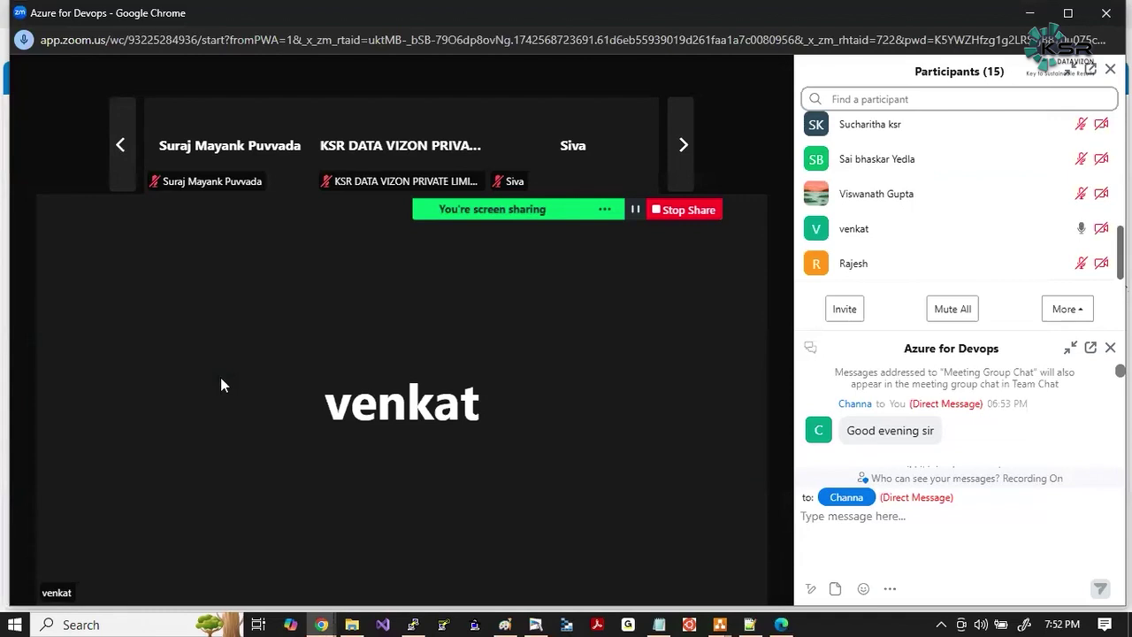
Switch from Zoom back to the Azure Virtual machines list.
key("alt+Tab")
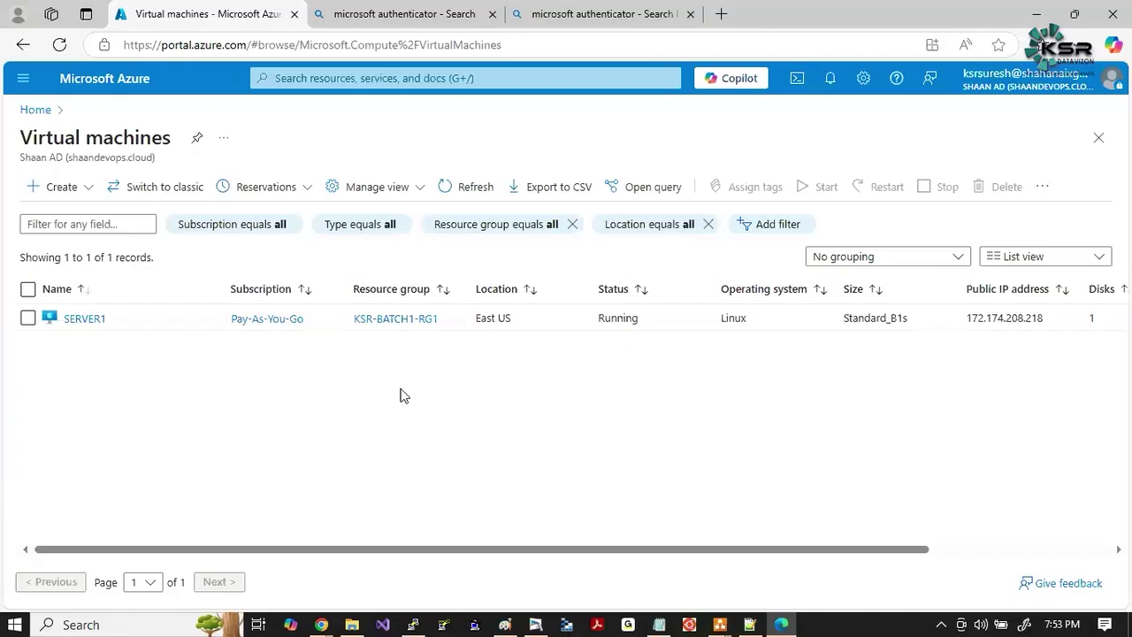
Highlight the KSR-BATCH1-RG1 resource group name, then move to the other portal window.
left_click_drag(442, 327, 360, 331)
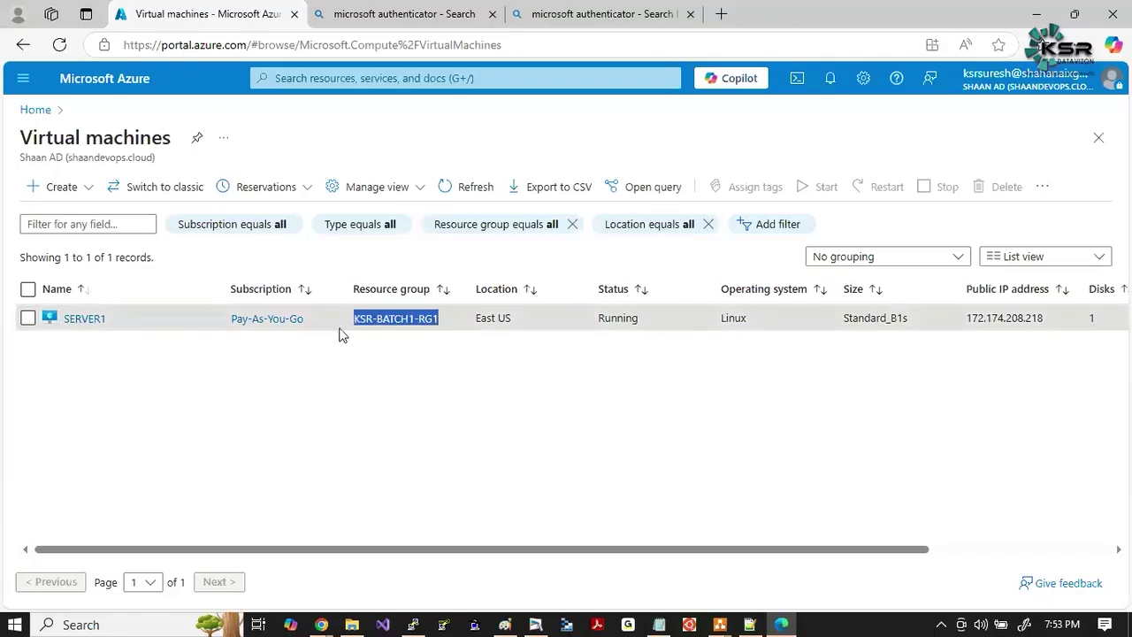
left_click(339, 386)
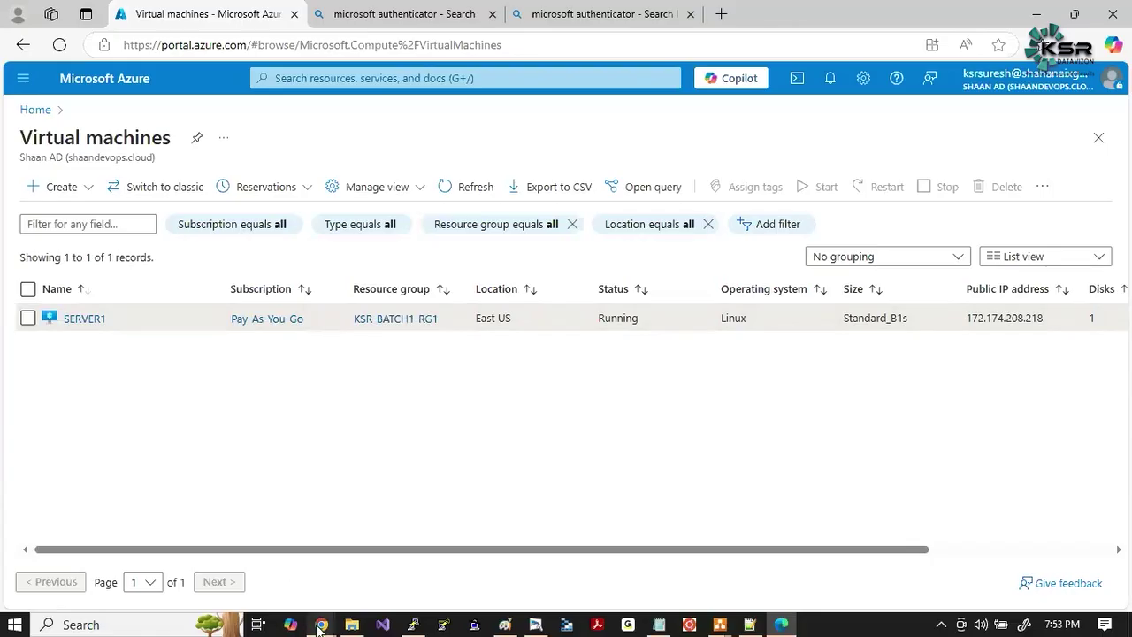
mouse_move(320, 626)
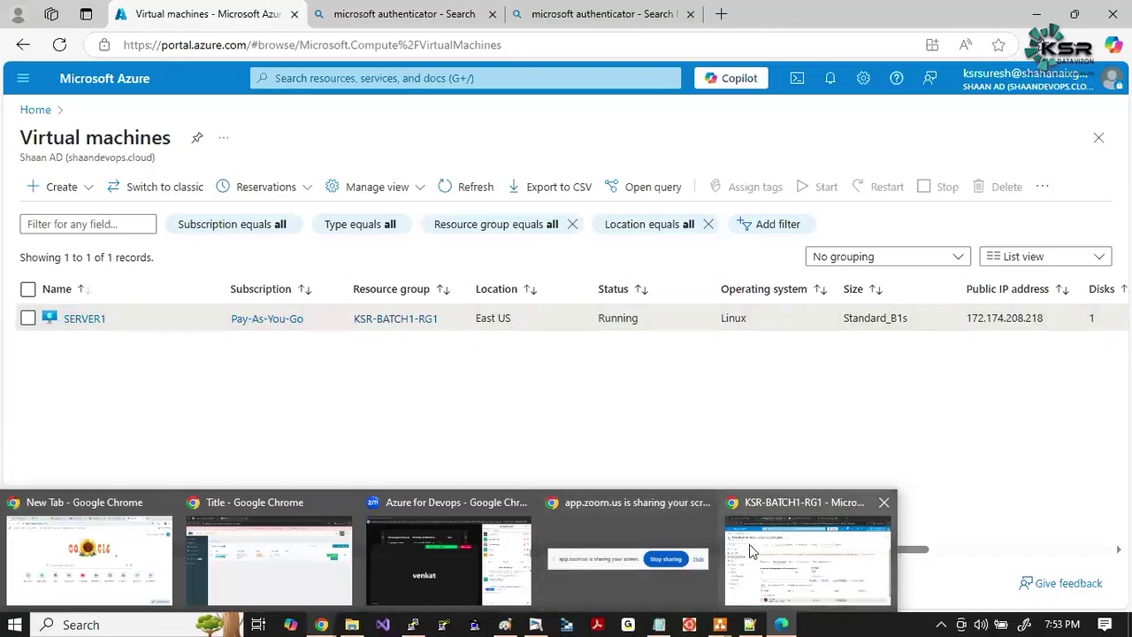
left_click(749, 544)
Open the Pay-As-You-Go subscription's Access control (IAM) via the Subscriptions search.
left_click(323, 88)
type("subsc")
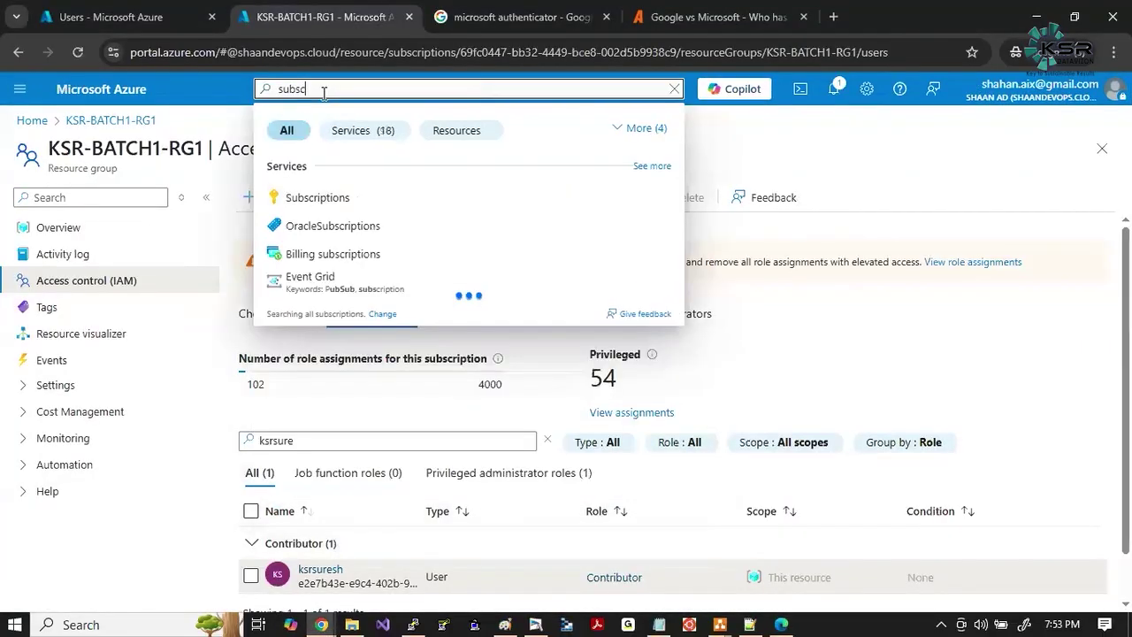
left_click(326, 198)
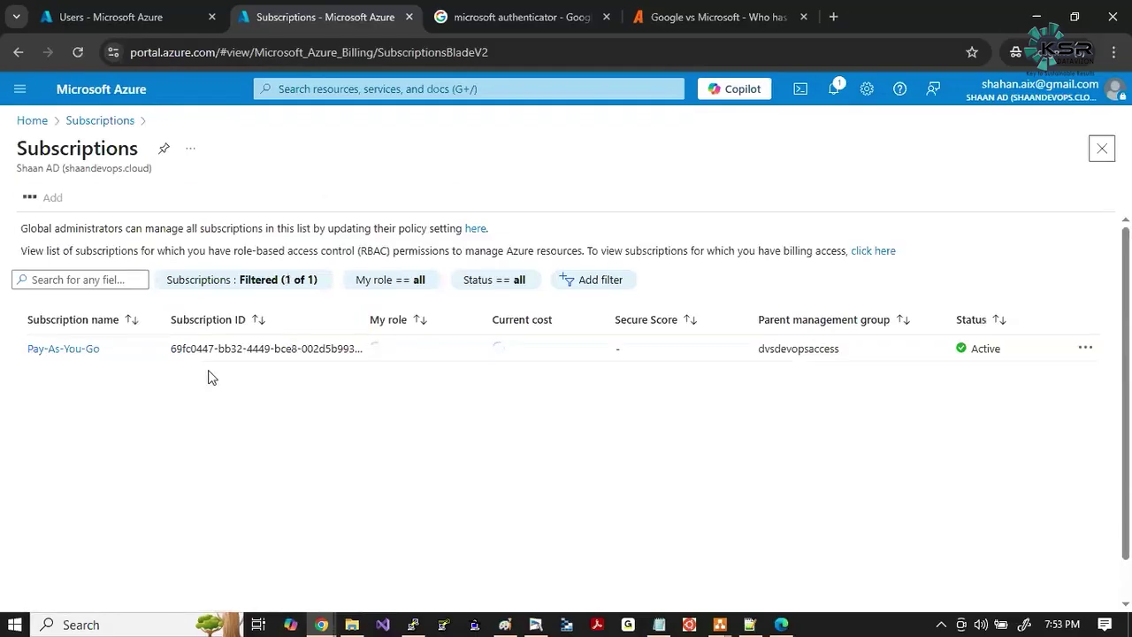
left_click(63, 351)
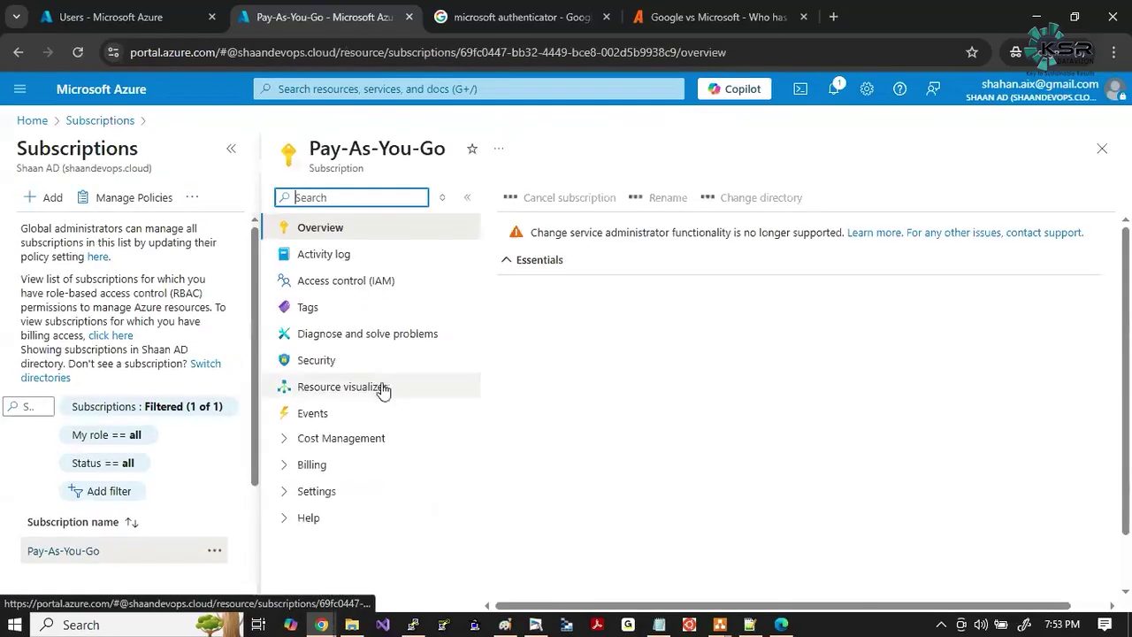
left_click(231, 149)
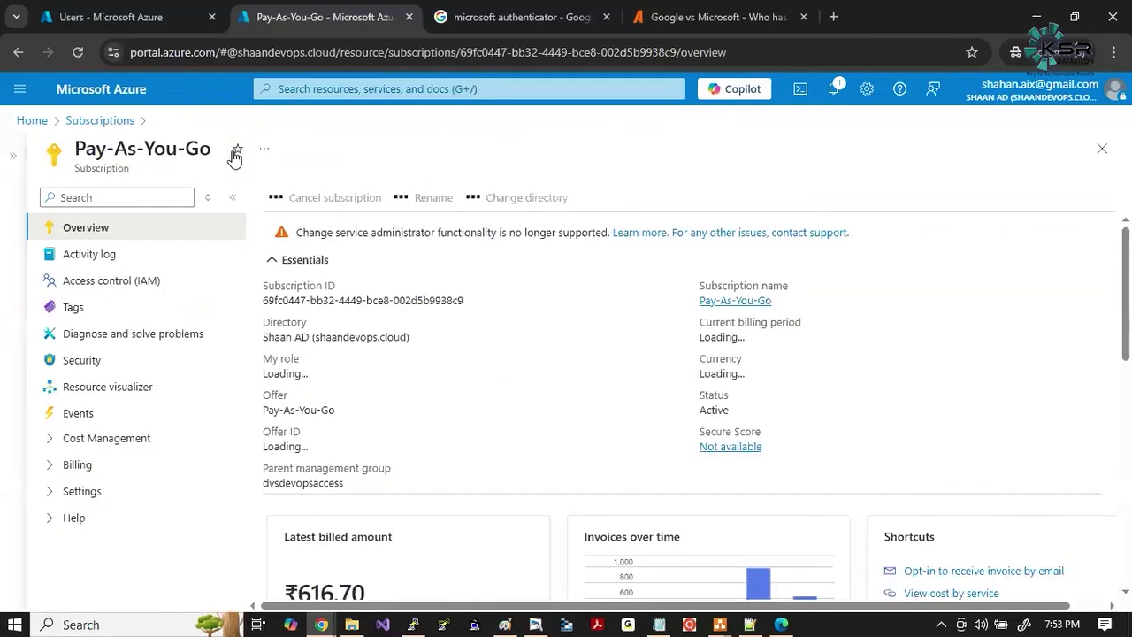
left_click(108, 296)
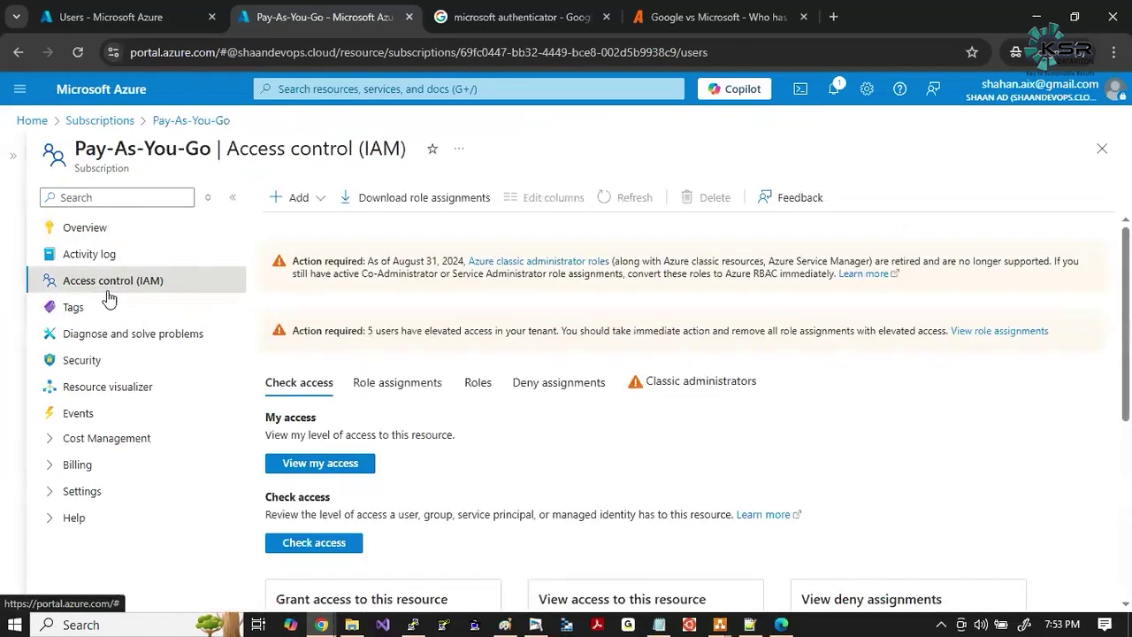
Start a subscription role assignment with the Contributor privileged role.
left_click(294, 197)
left_click(299, 232)
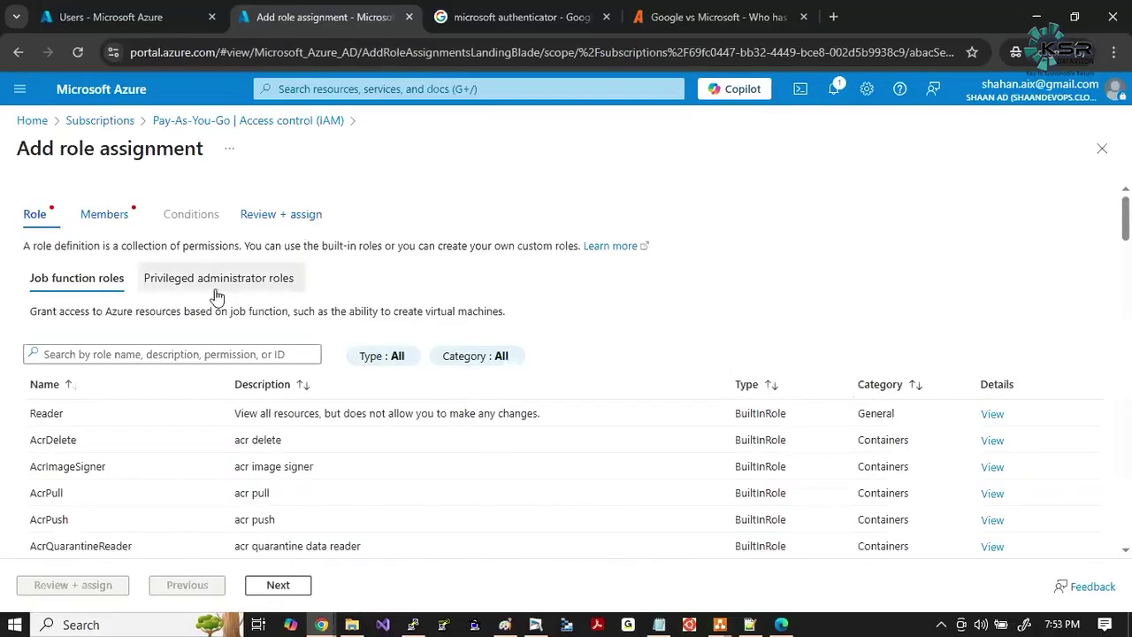
left_click(217, 292)
left_click(77, 467)
left_click(271, 585)
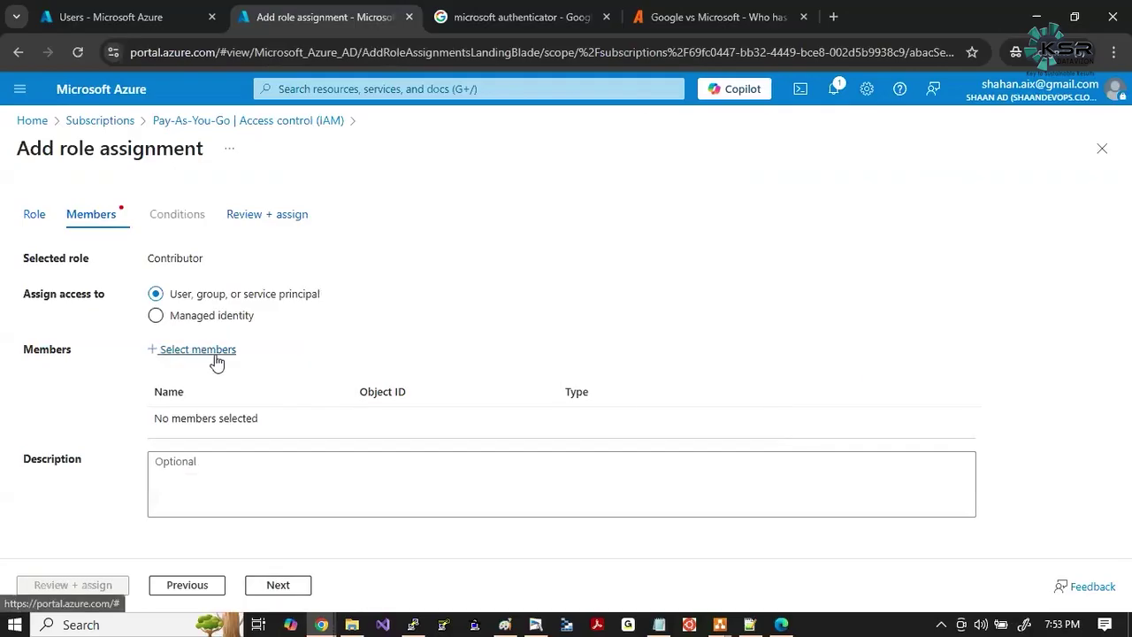
Select the user as the member and submit the Contributor assignment.
left_click(217, 352)
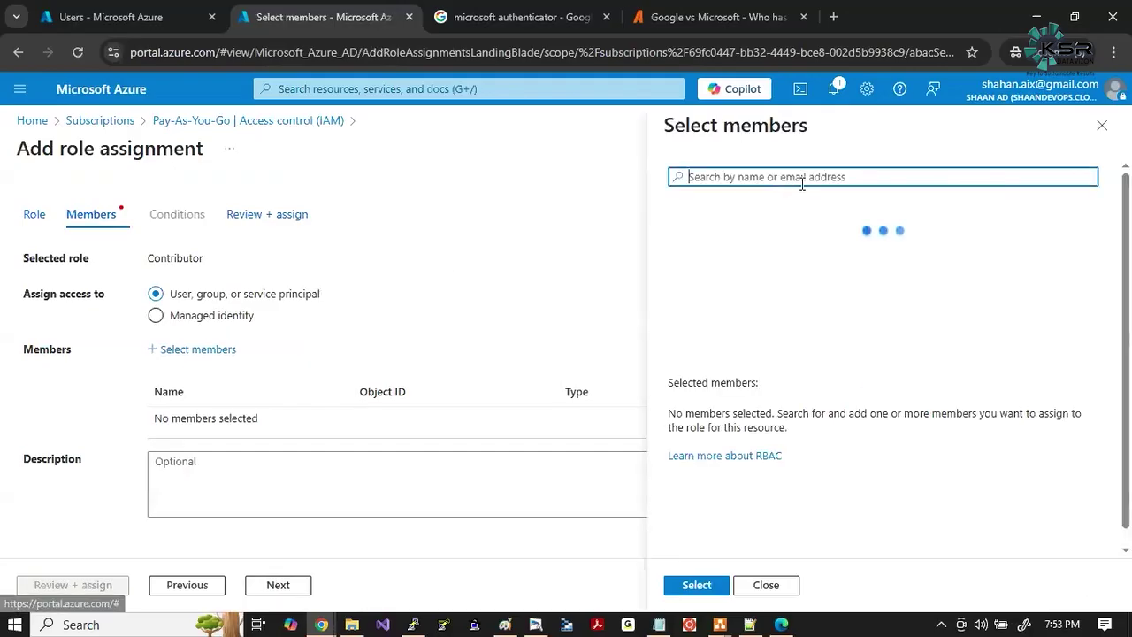
type("ksrsure")
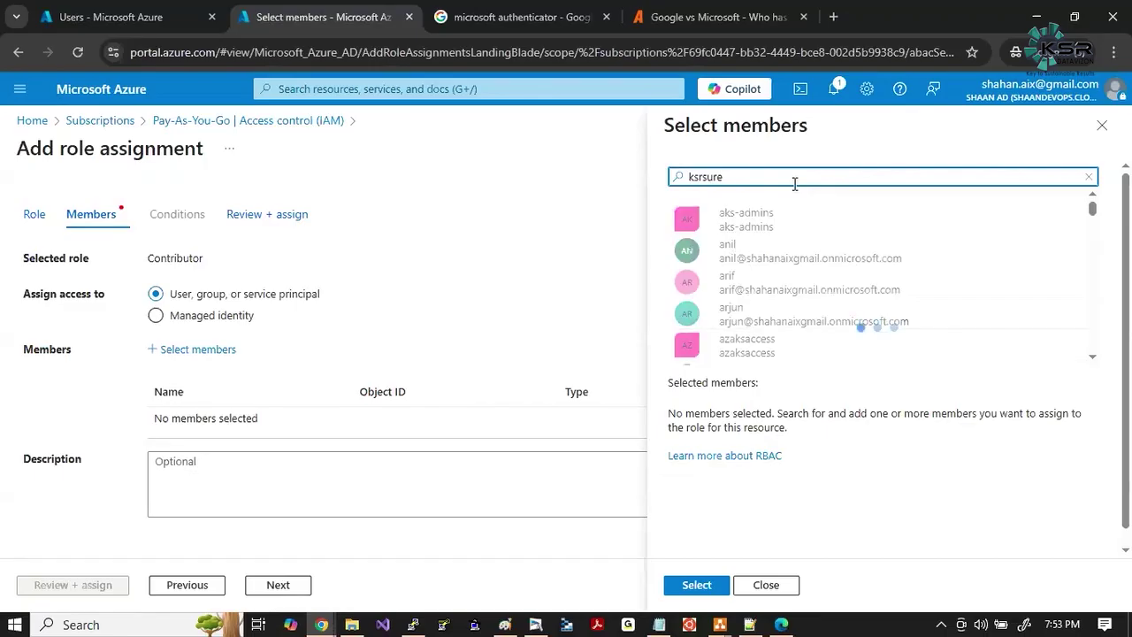
left_click(773, 221)
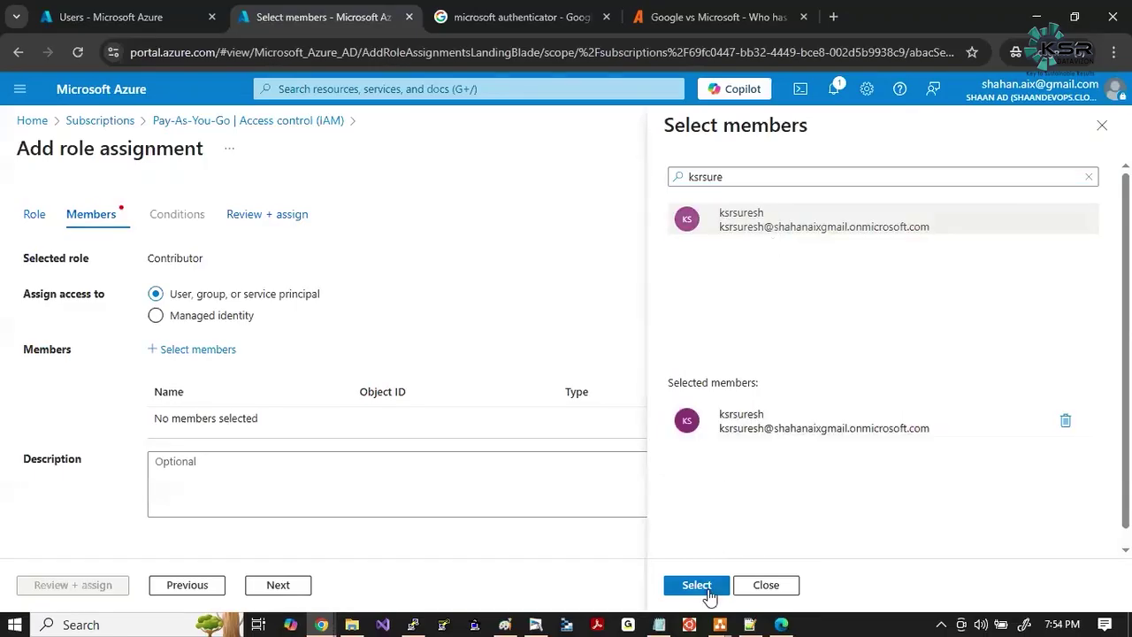
left_click(706, 593)
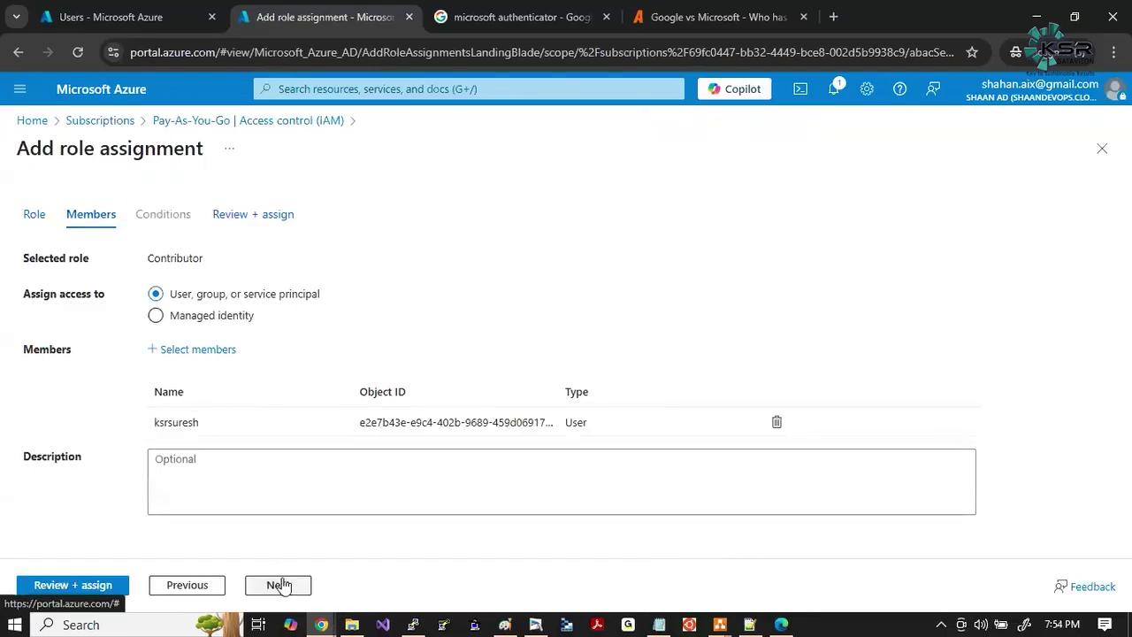
left_click(106, 590)
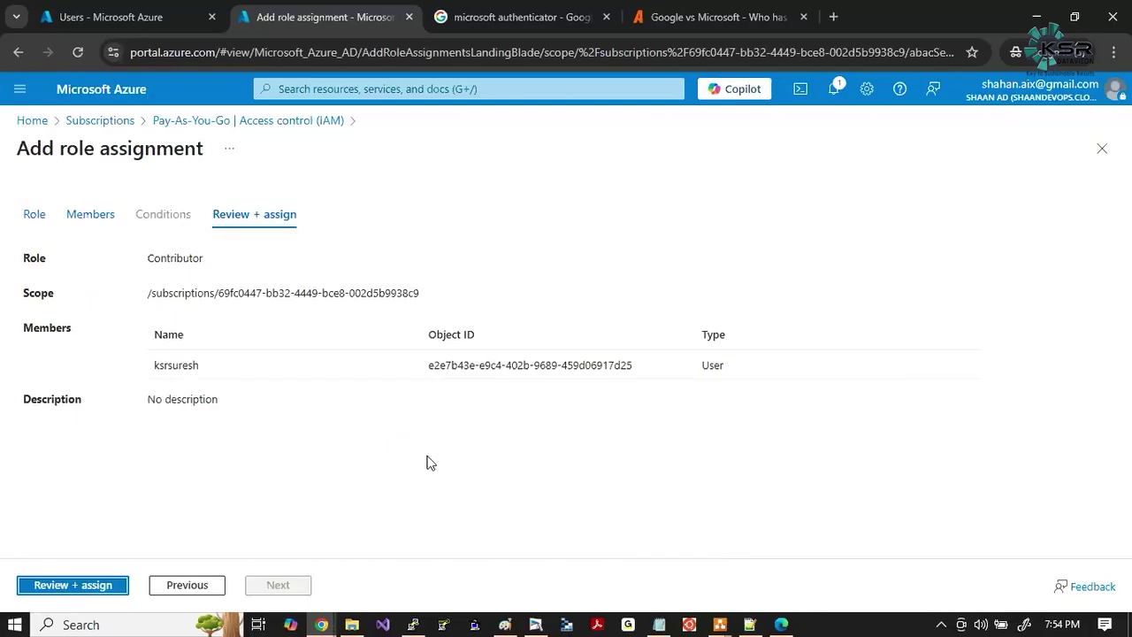
left_click(78, 588)
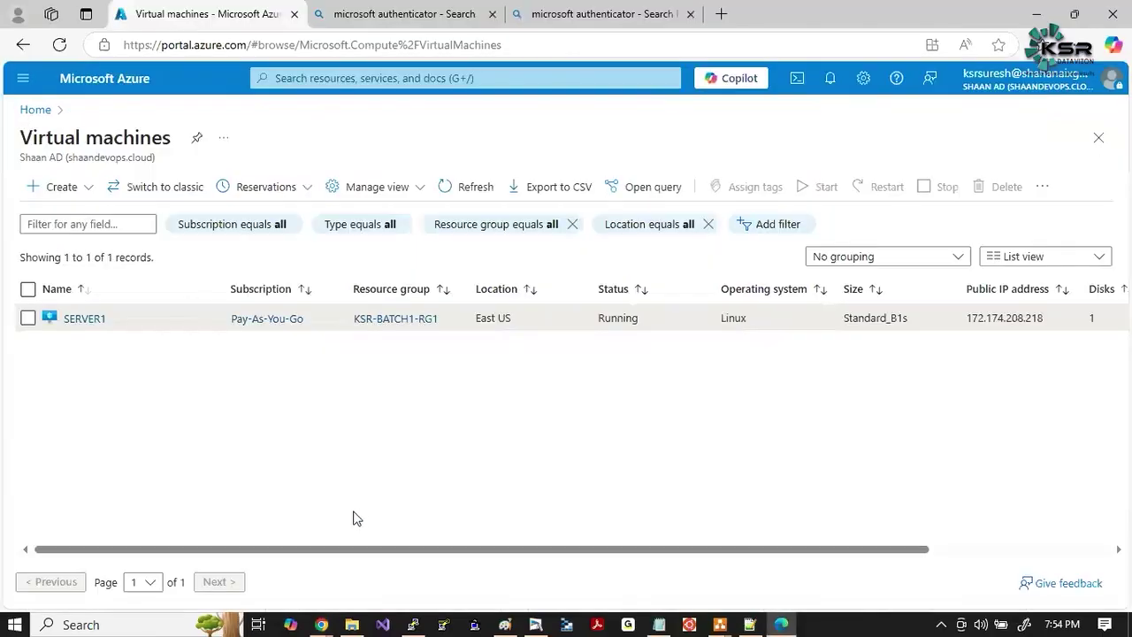
Capture the portal page with the signed-in account name outlined in red.
key("super+shift+s")
left_click_drag(215, 52, 1111, 426)
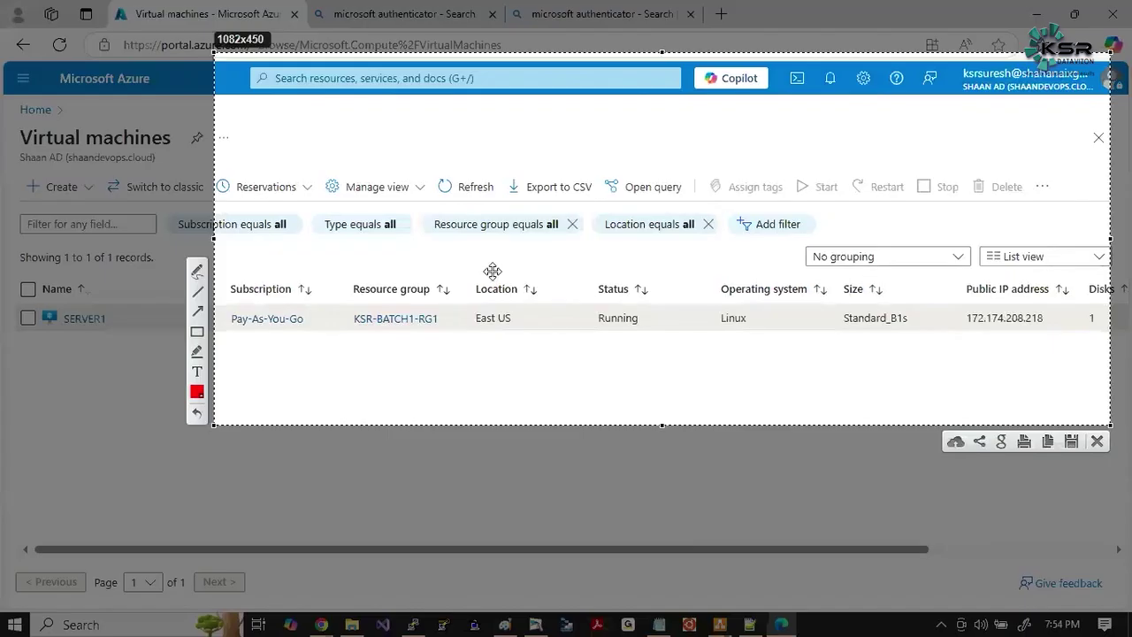
left_click(200, 337)
left_click_drag(952, 64, 1063, 101)
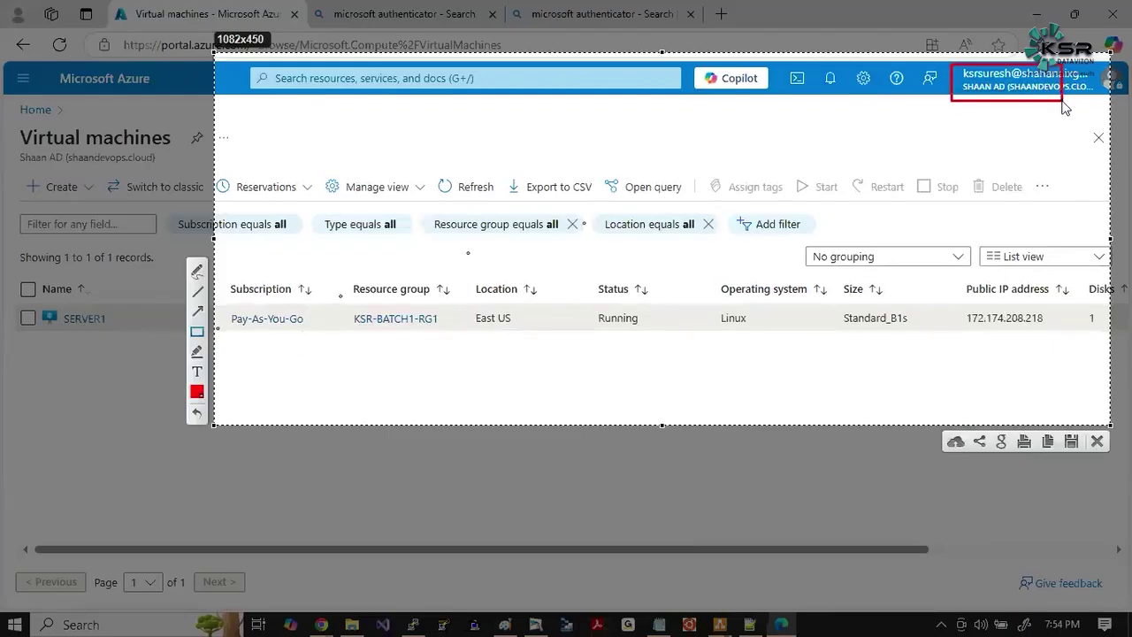
key("ctrl+c")
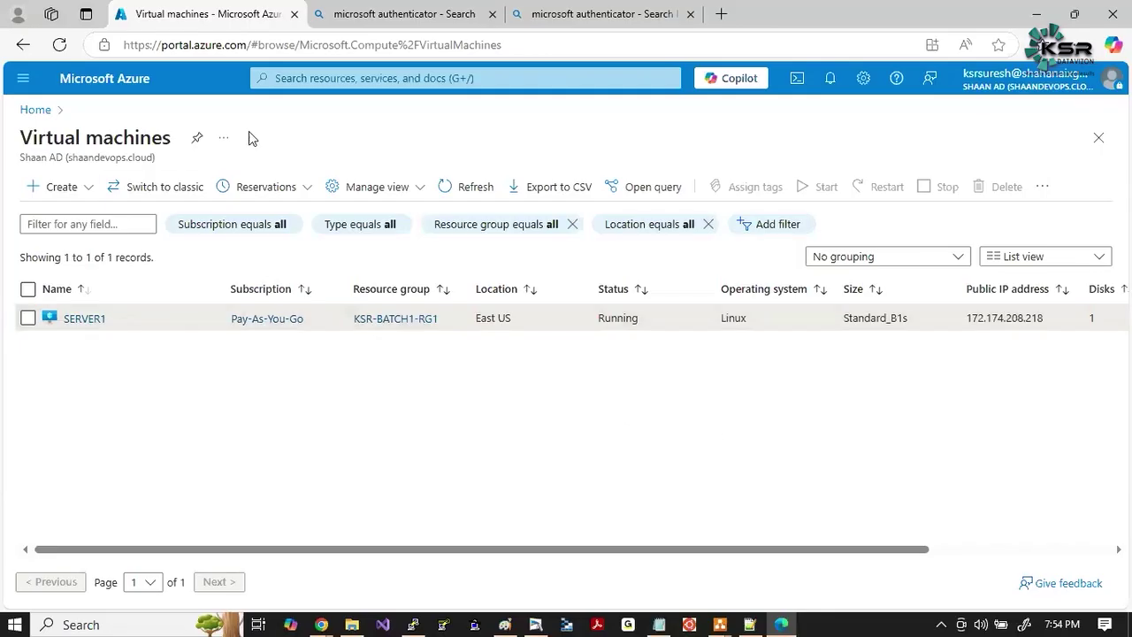
Reload the portal, then sign in again via a different account using the existing account.
left_click(60, 46)
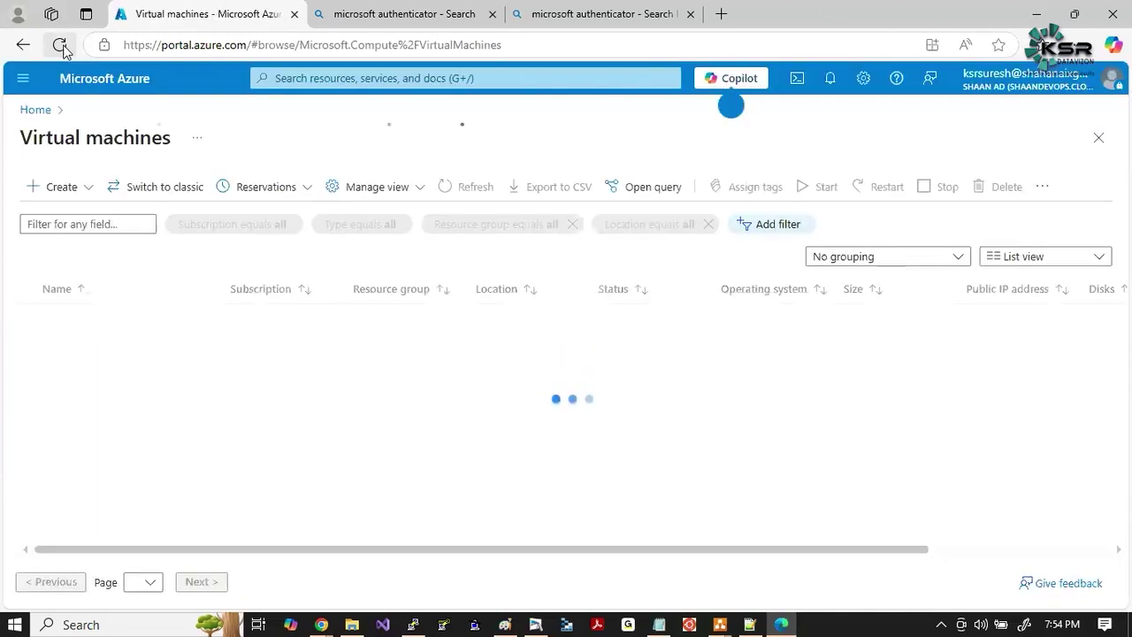
left_click(60, 46)
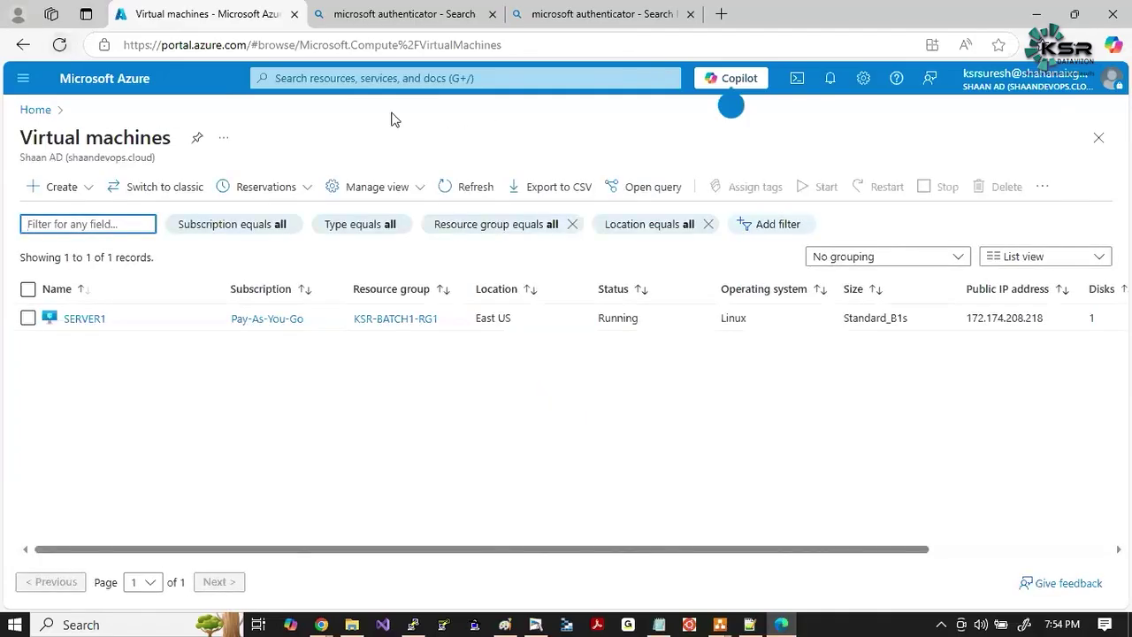
left_click(1113, 84)
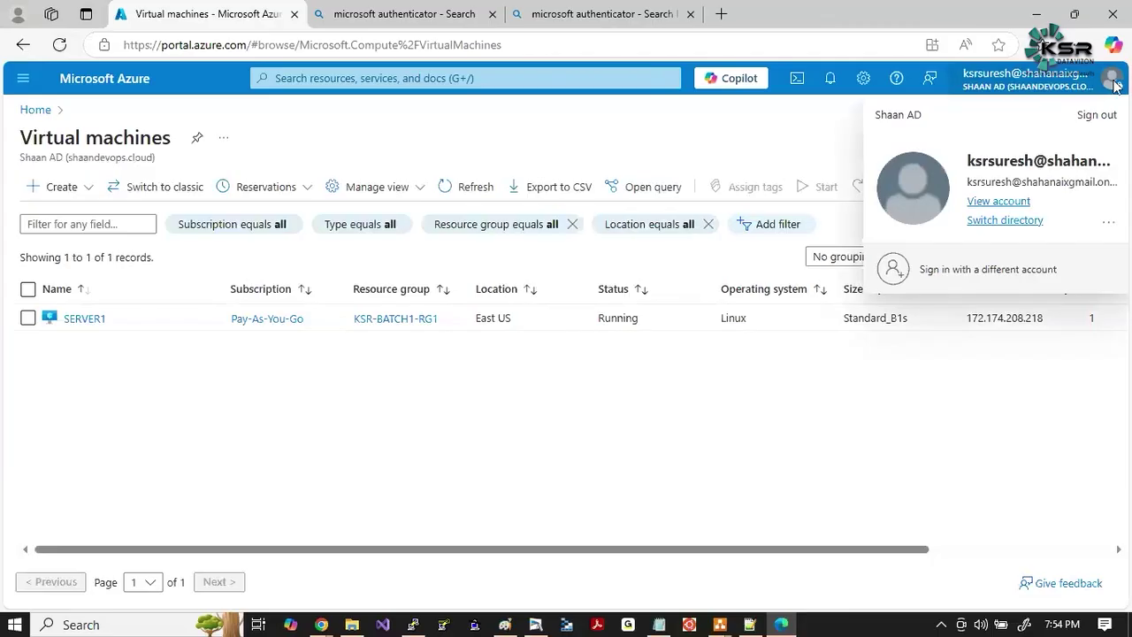
left_click(986, 269)
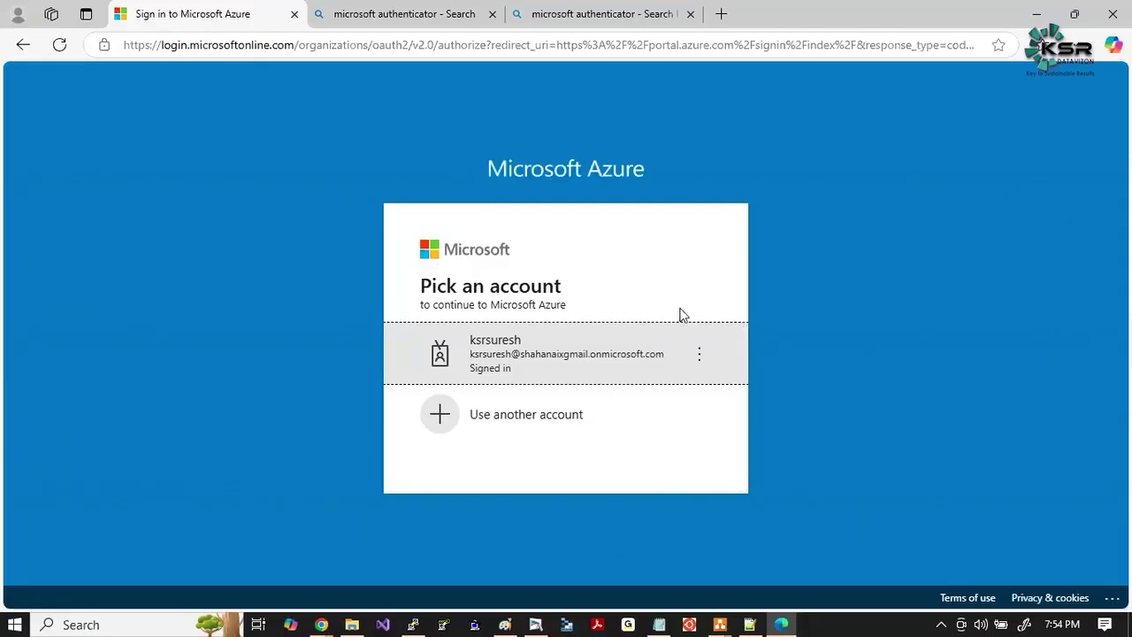
left_click(554, 356)
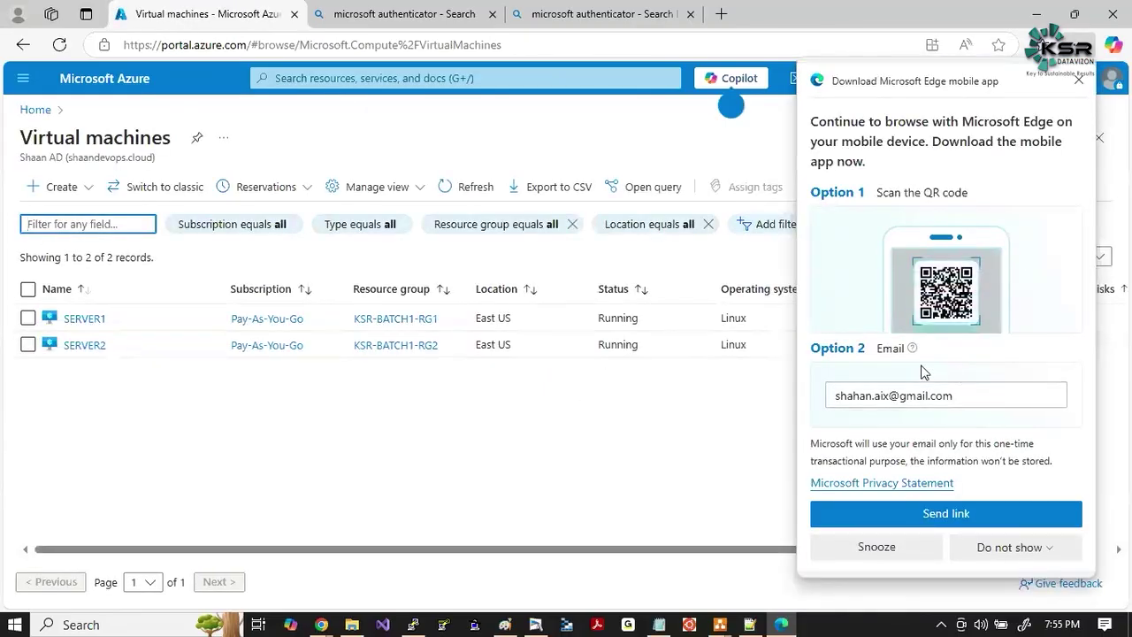
Dismiss the mobile app offer and capture the Virtual machines list including the portal header.
left_click(1079, 82)
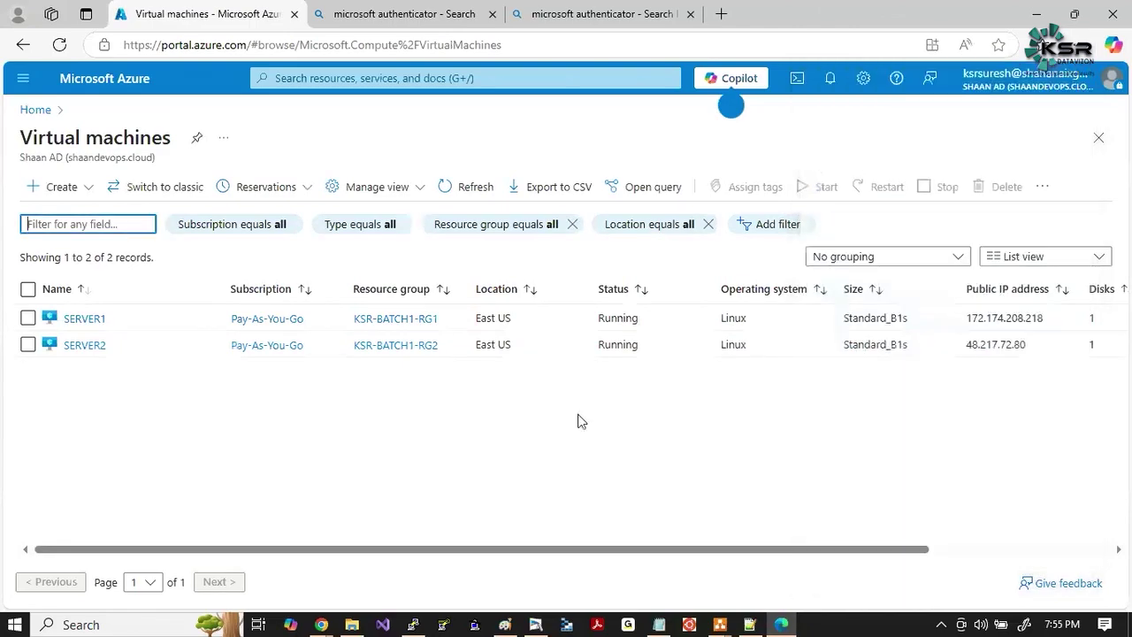
key("Print")
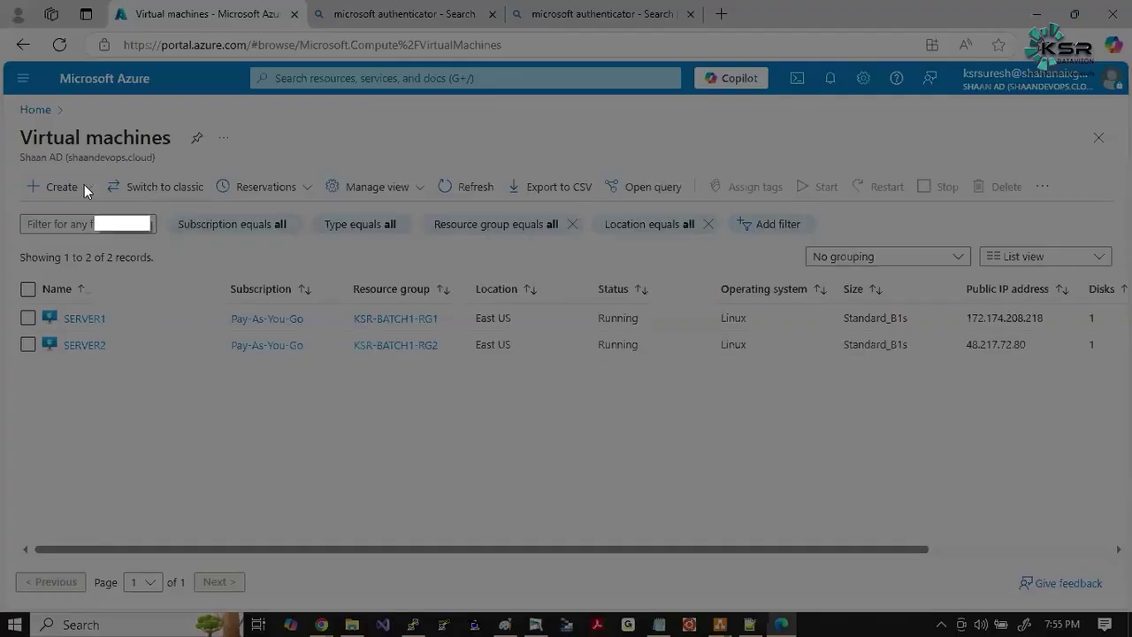
left_click_drag(5, 111, 879, 494)
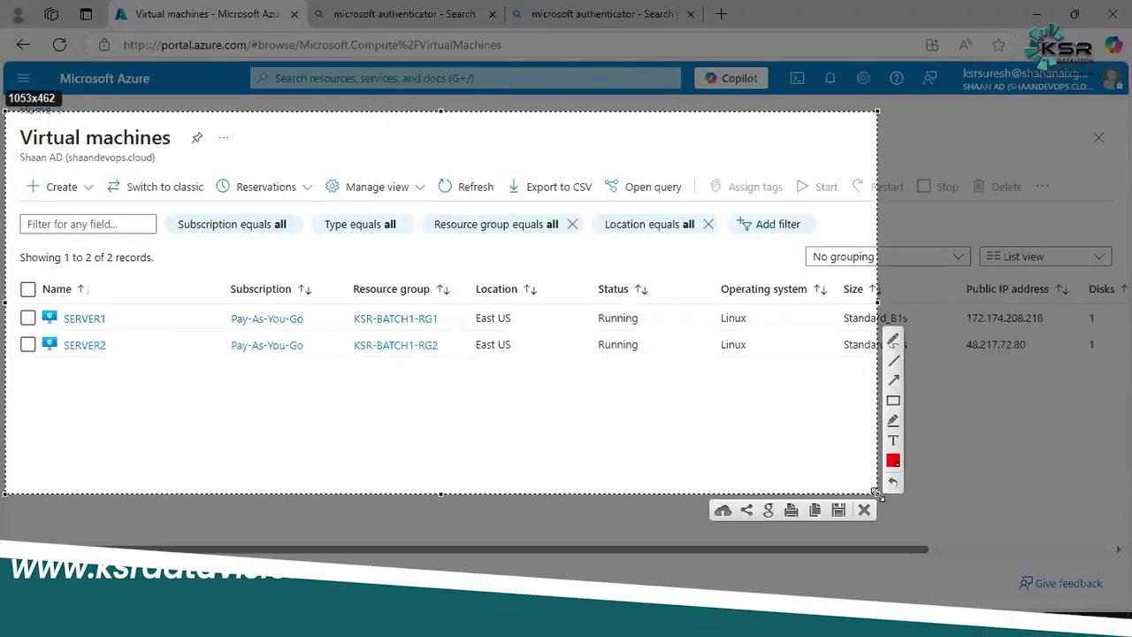
left_click(894, 401)
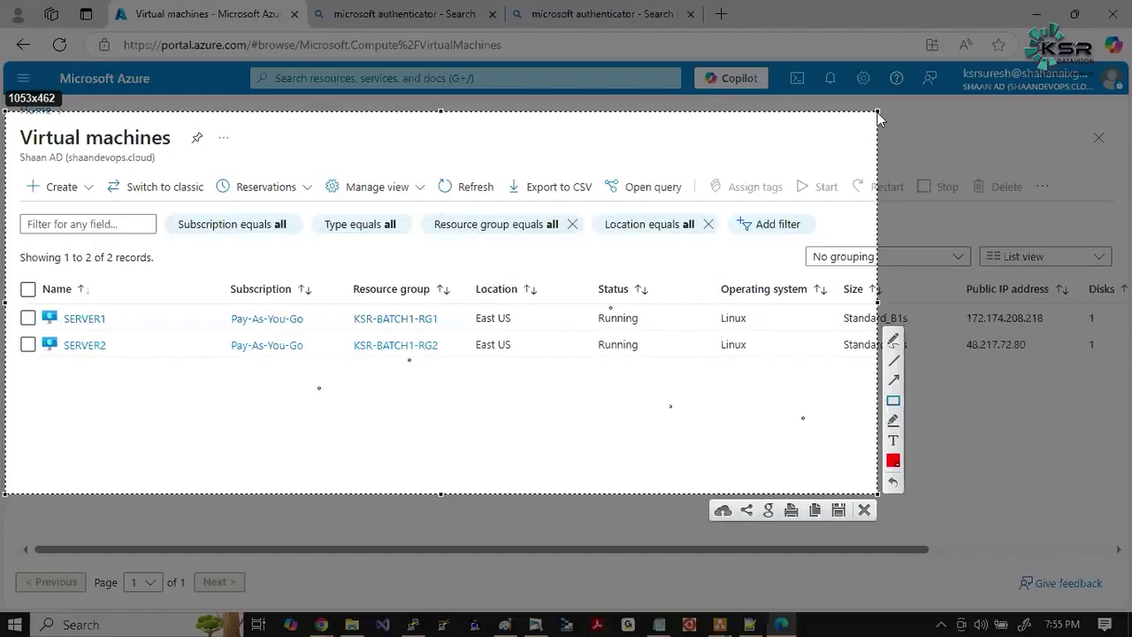
left_click_drag(877, 113, 1105, 56)
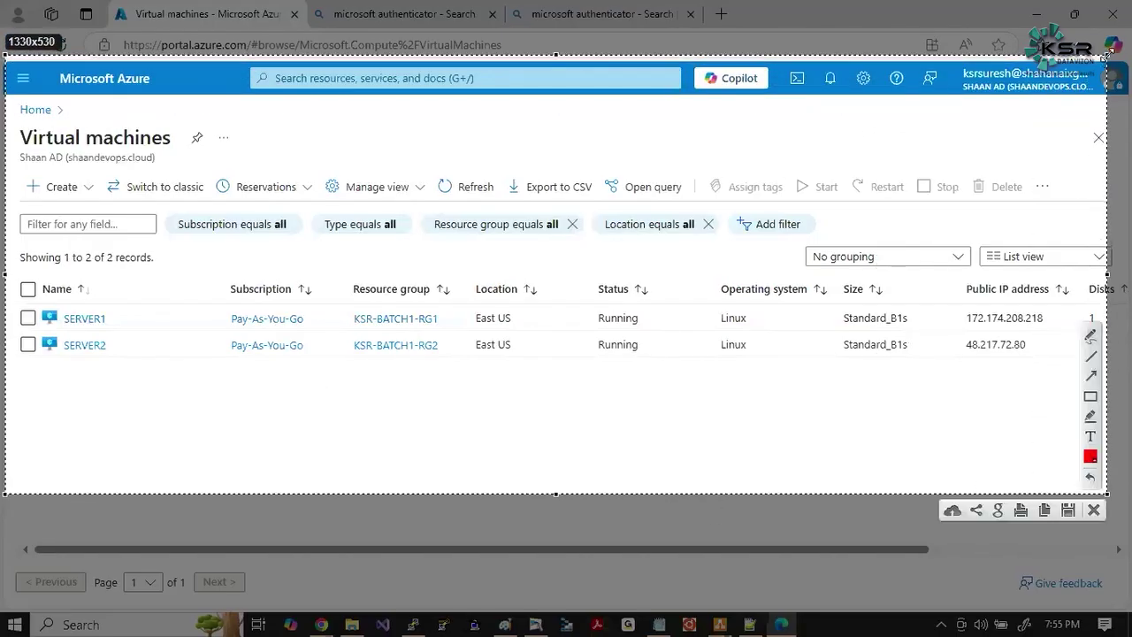
Box the account name and SERVER1/SERVER2 in red, with an arrow joining them.
left_click(1092, 398)
left_click_drag(952, 62, 1092, 82)
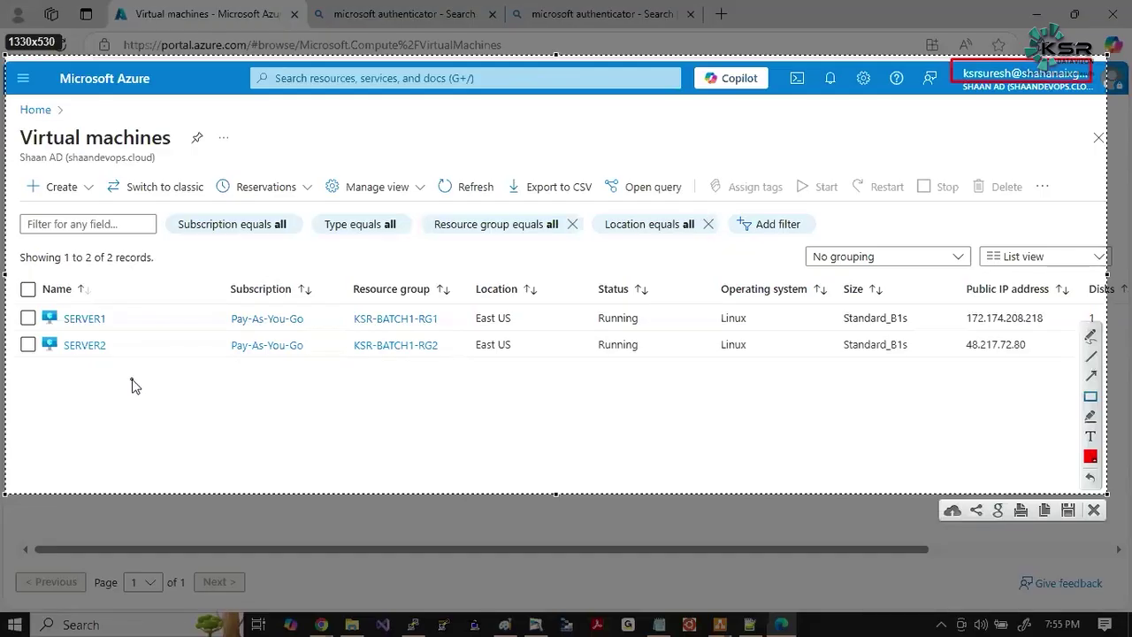
left_click_drag(55, 303, 135, 376)
left_click(1092, 376)
mouse_move(137, 335)
left_mouse_down()
mouse_move(433, 281)
mouse_move(918, 152)
mouse_move(953, 89)
left_mouse_up()
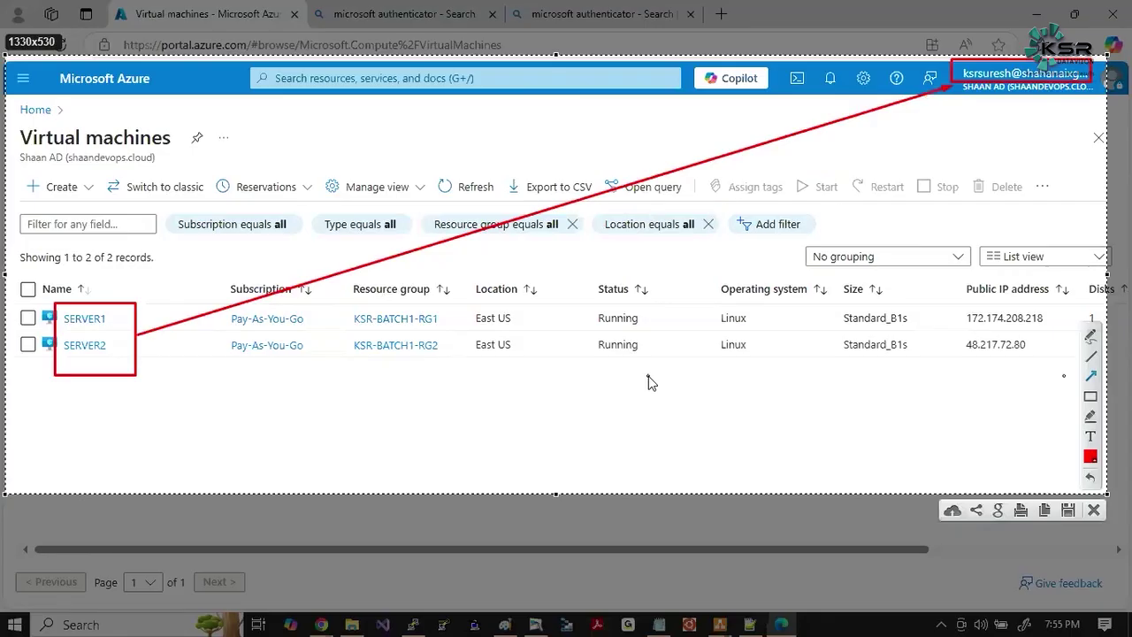
key("Escape")
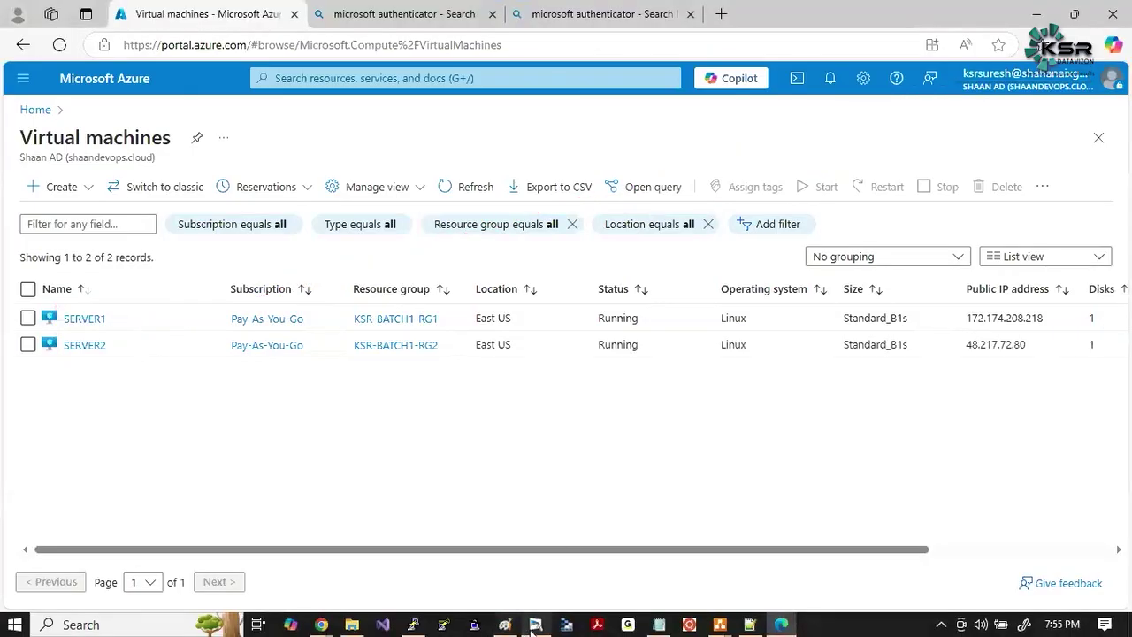
Paste the annotated capture onto a new whiteboard page, then switch to Zoom.
left_click(535, 625)
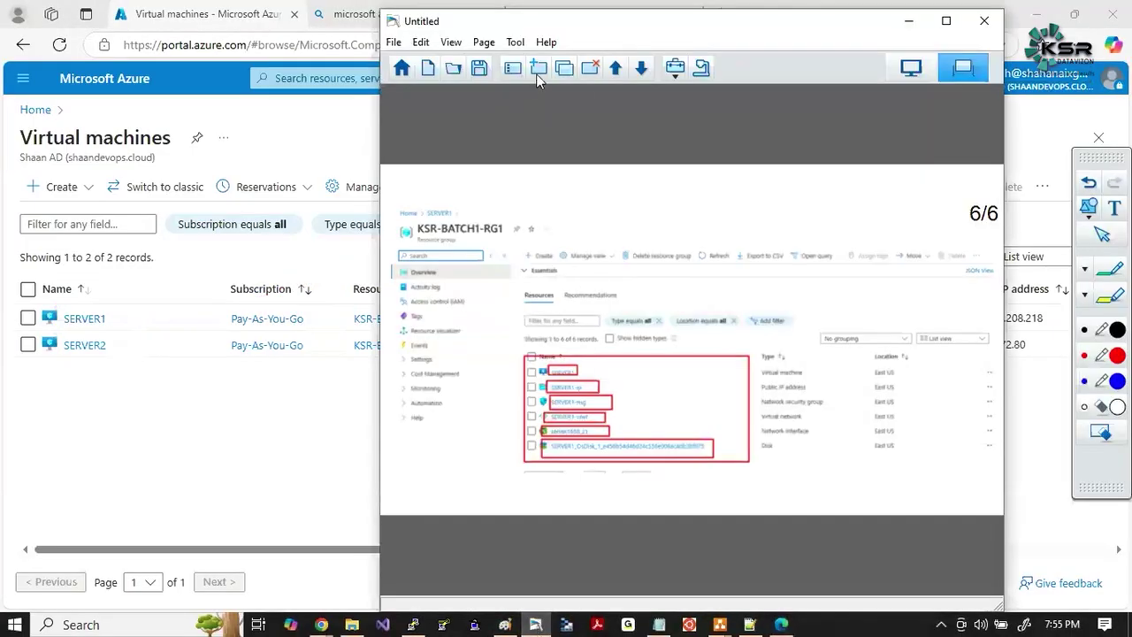
left_click(538, 68)
key("ctrl+v")
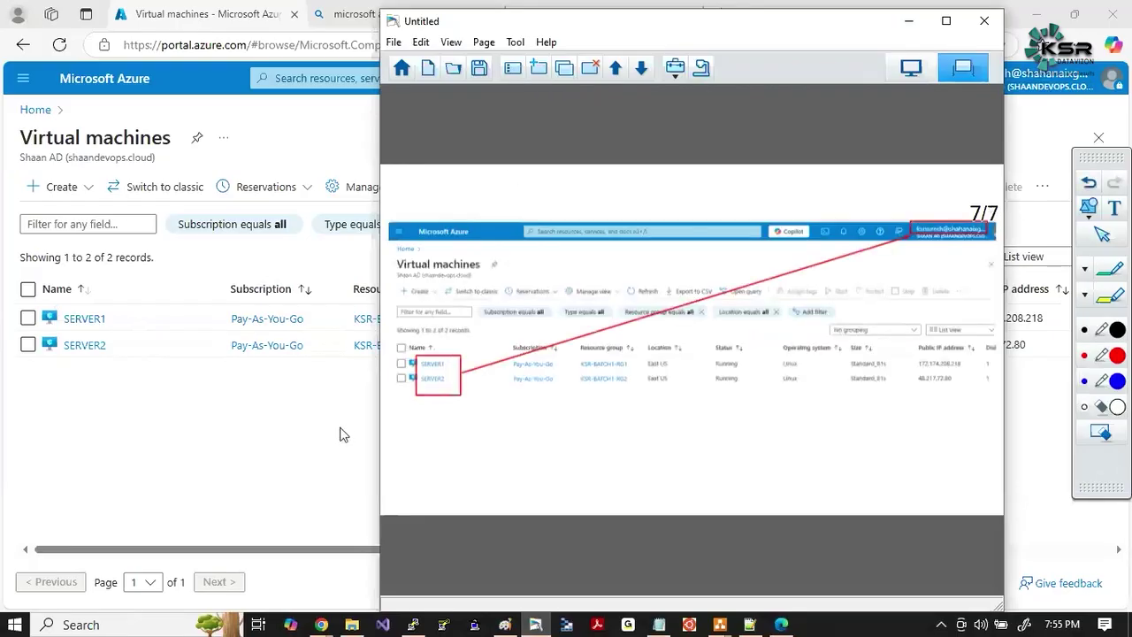
key("alt+Tab")
key("alt+Tab")
key("alt+Tab")
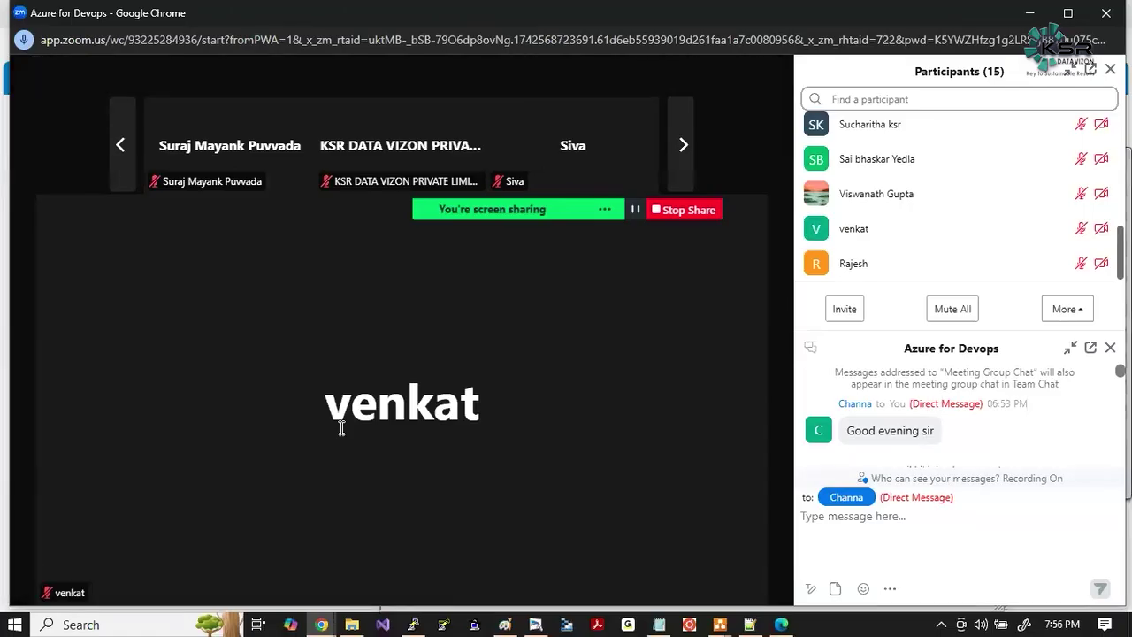
mouse_move(894, 237)
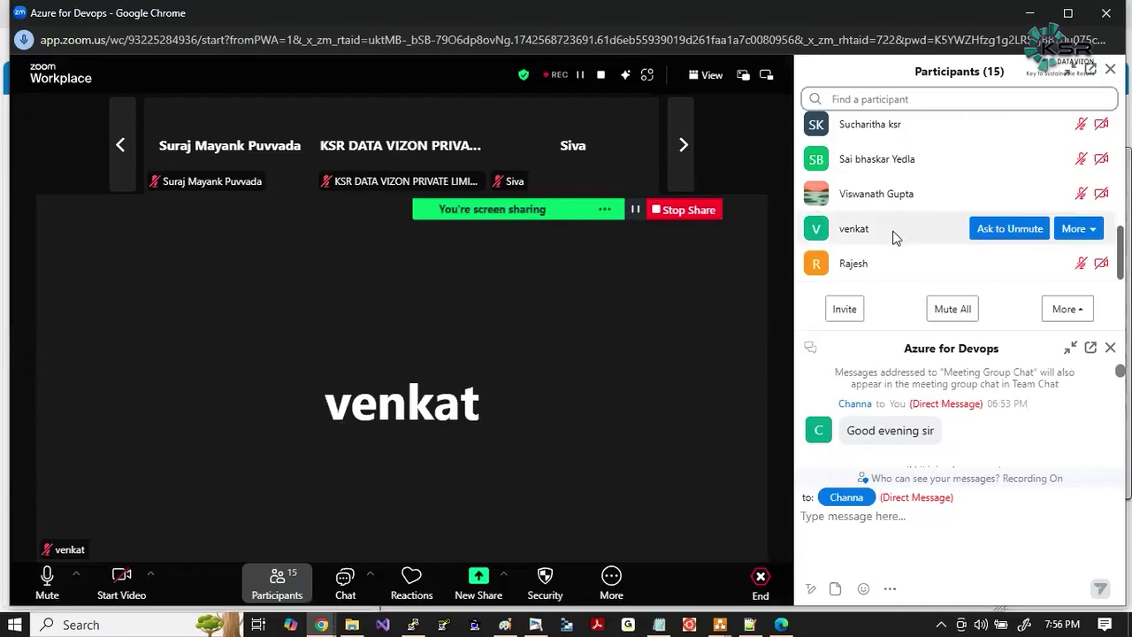
scroll(889, 239, "up", 10)
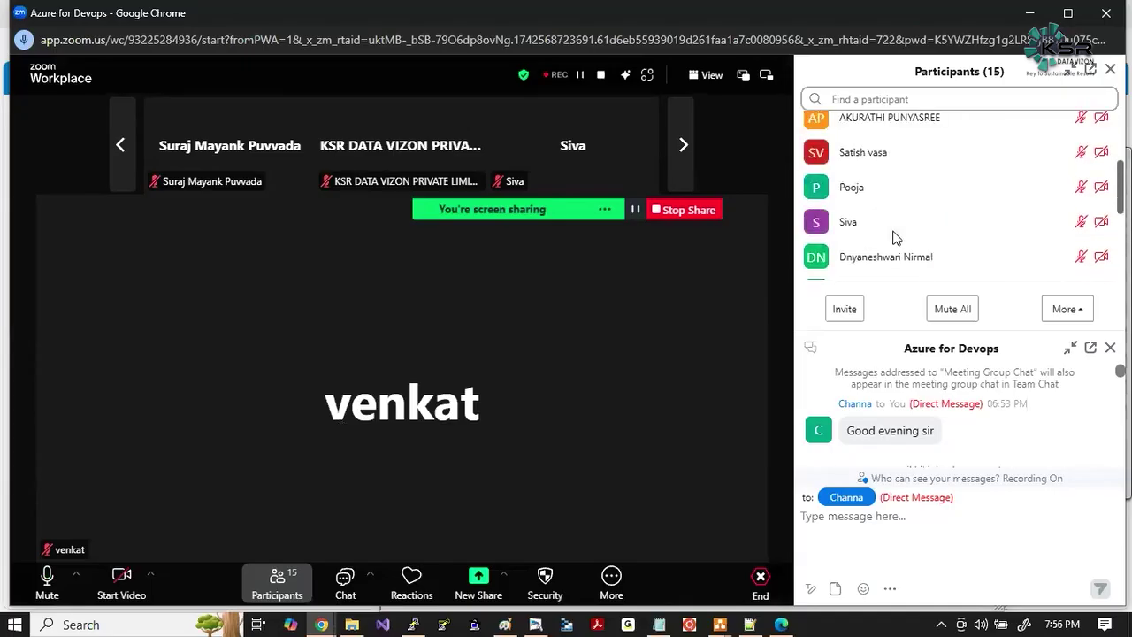
mouse_move(508, 401)
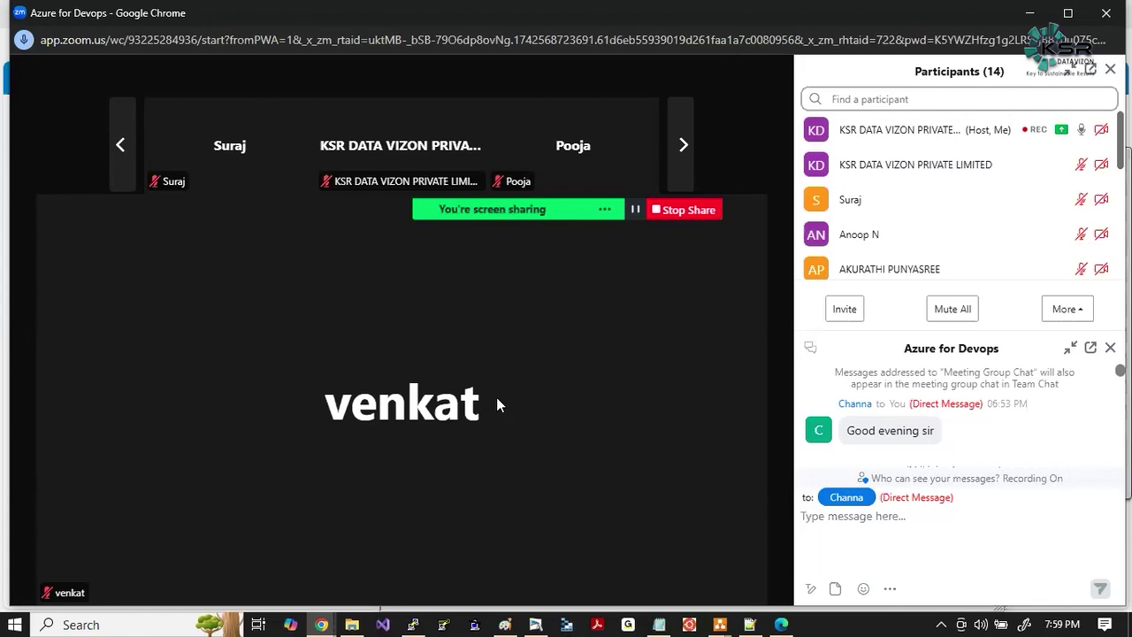
Capture the SERVER1 diagram from Paint and paste it onto whiteboard page 8.
key("alt+Tab")
key("alt+Tab")
key("alt+Tab")
key("alt+Tab")
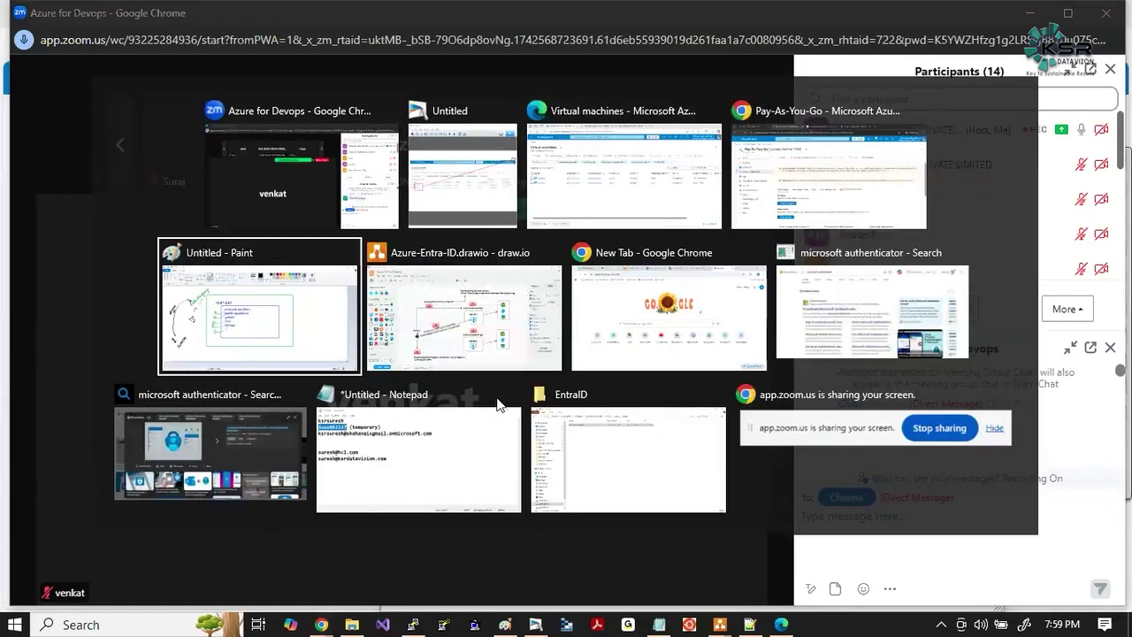
key("Print")
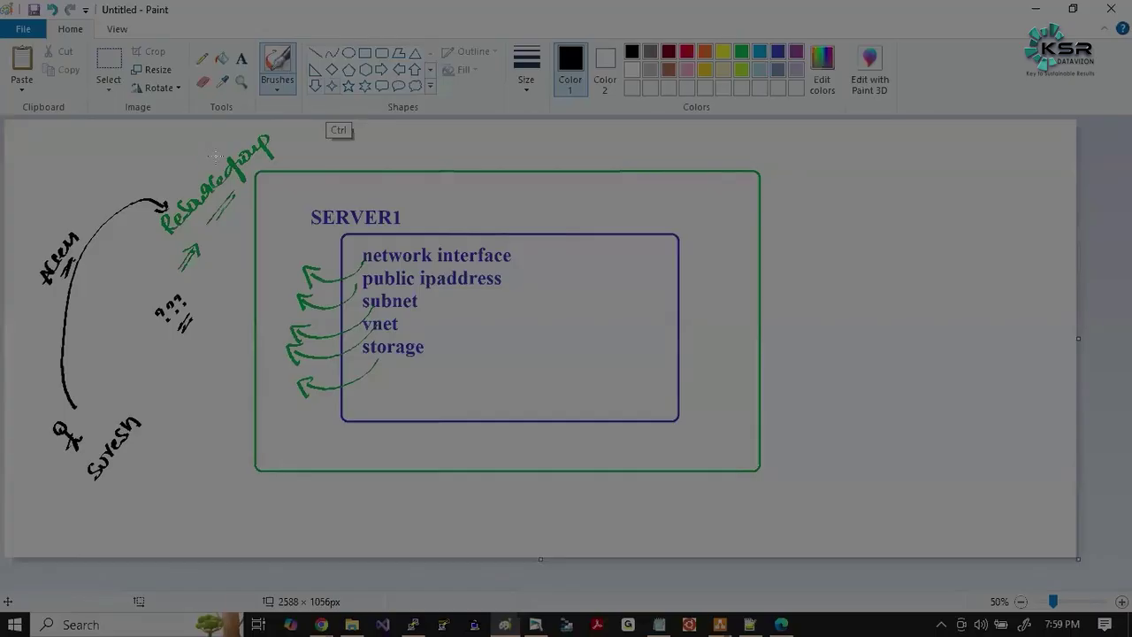
mouse_move(20, 129)
left_mouse_down()
mouse_move(447, 456)
mouse_move(863, 520)
left_mouse_up()
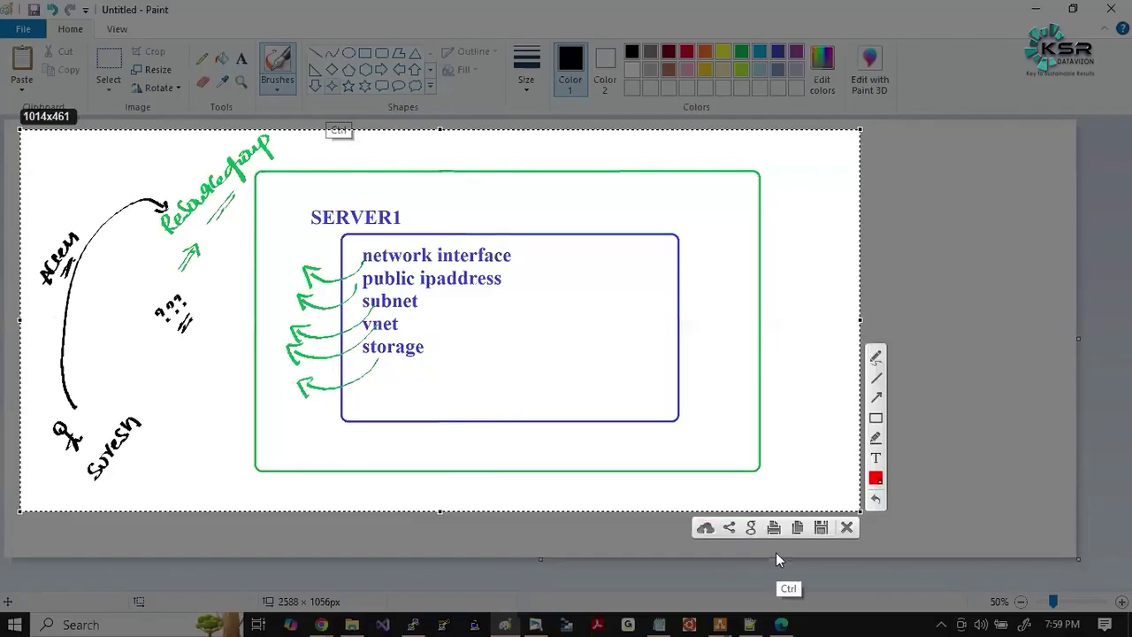
key("ctrl+c")
left_click(536, 625)
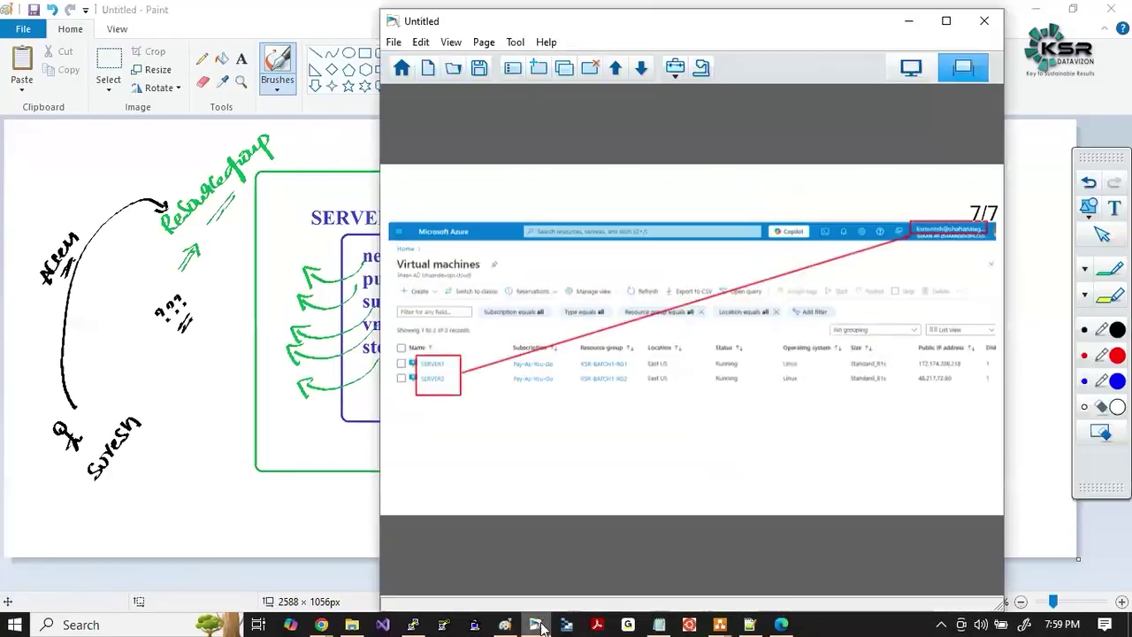
left_click(538, 69)
key("ctrl+v")
key("alt+Tab")
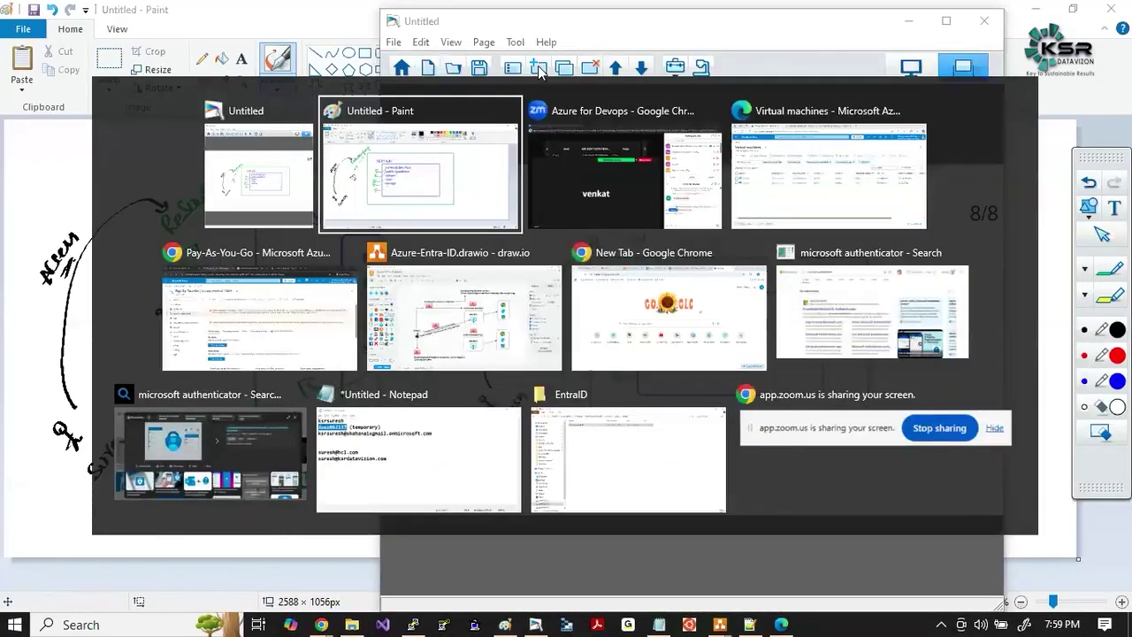
Clear the Paint canvas and handwrite NO with the brush.
key("ctrl+a")
key("Delete")
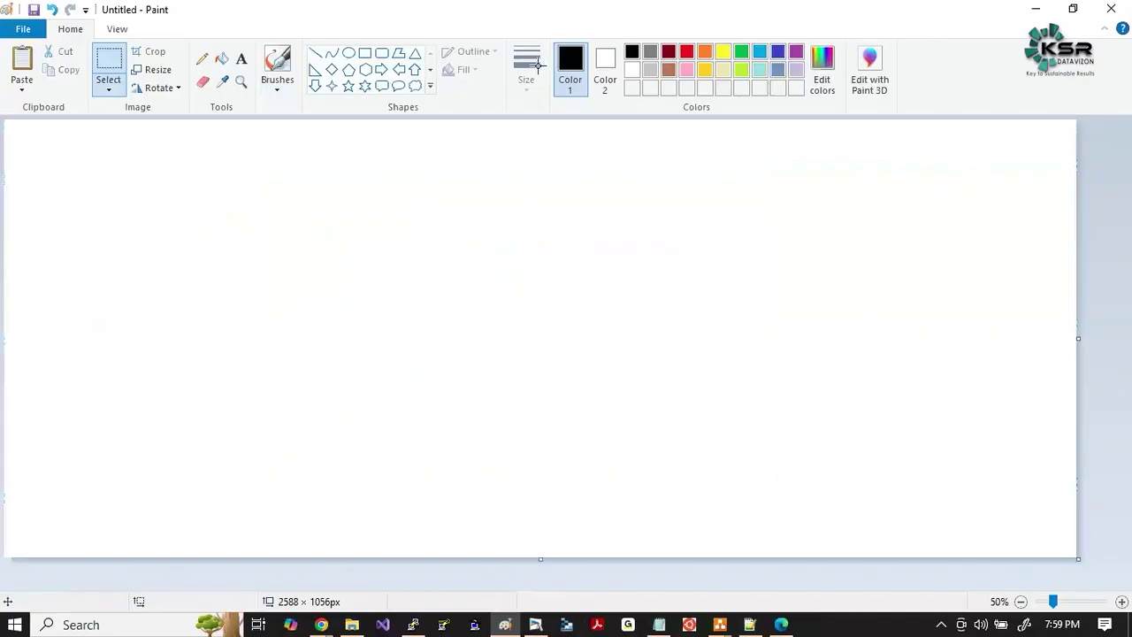
left_click(277, 66)
mouse_move(269, 263)
left_mouse_down()
mouse_move(288, 255)
mouse_move(303, 220)
mouse_move(313, 233)
left_mouse_up()
left_click_drag(310, 225, 326, 210)
left_click_drag(246, 255, 265, 274)
left_click_drag(257, 264, 243, 282)
Handwrite Read, Contributor and Owner below NO and bracket the three roles.
mouse_move(294, 333)
left_mouse_down()
mouse_move(295, 346)
mouse_move(310, 345)
left_mouse_up()
left_click_drag(310, 326, 351, 304)
left_click_drag(322, 364, 318, 380)
mouse_move(329, 367)
left_mouse_down()
mouse_move(361, 352)
mouse_move(366, 361)
mouse_move(377, 334)
mouse_move(429, 310)
mouse_move(428, 299)
left_mouse_up()
left_click_drag(399, 319, 414, 306)
mouse_move(357, 400)
left_mouse_down()
mouse_move(345, 410)
mouse_move(421, 360)
left_mouse_up()
mouse_move(264, 368)
left_mouse_down()
mouse_move(260, 398)
mouse_move(314, 440)
left_mouse_up()
mouse_move(412, 276)
left_mouse_down()
mouse_move(431, 263)
mouse_move(459, 340)
left_mouse_up()
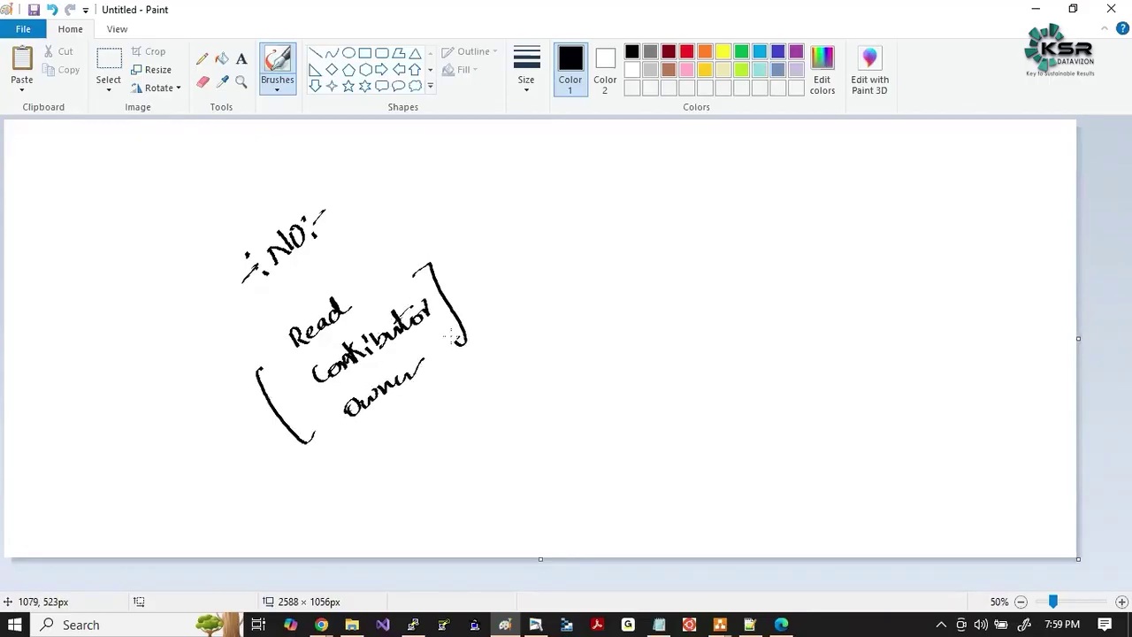
Write 'Can you modify?' in red, then an indigo Permission role label with arrow to a boxed NO.
left_click(687, 51)
mouse_move(501, 264)
left_mouse_down()
mouse_move(626, 192)
mouse_move(655, 205)
mouse_move(658, 188)
mouse_move(701, 175)
mouse_move(699, 200)
left_mouse_up()
left_click_drag(725, 182, 706, 201)
left_click(778, 51)
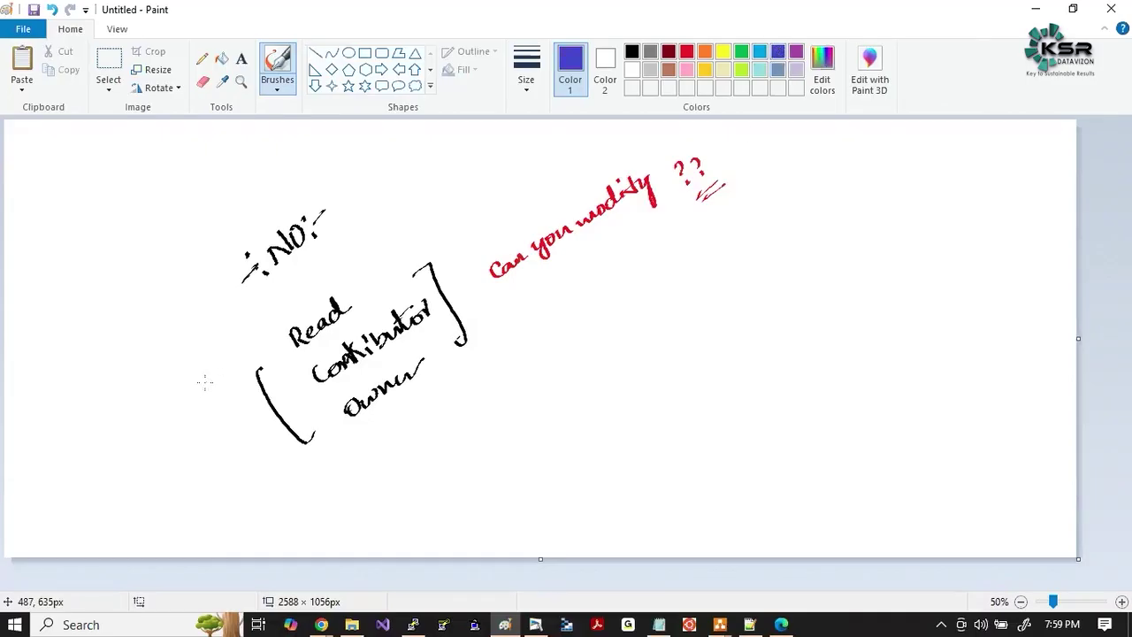
mouse_move(190, 390)
left_mouse_down()
mouse_move(216, 388)
mouse_move(260, 321)
mouse_move(340, 257)
left_mouse_up()
left_click_drag(566, 270, 584, 289)
mouse_move(588, 333)
left_mouse_down()
mouse_move(612, 303)
mouse_move(573, 315)
left_mouse_up()
left_click_drag(577, 306, 584, 345)
left_click_drag(620, 286, 638, 313)
mouse_move(586, 351)
left_mouse_down()
mouse_move(640, 324)
mouse_move(626, 328)
left_mouse_up()
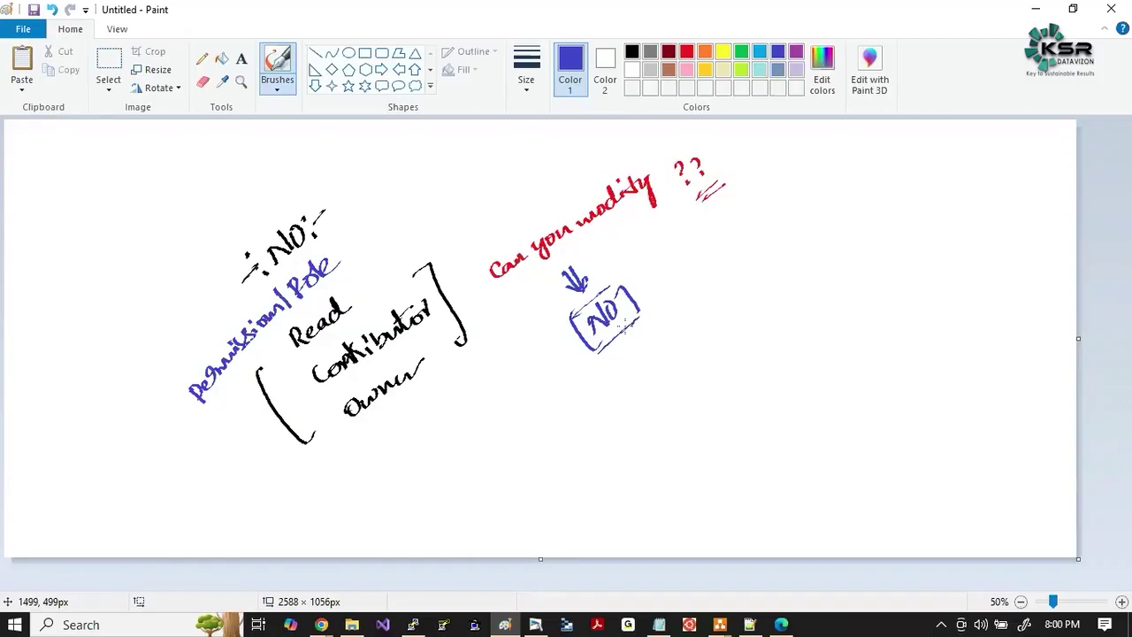
Write 'Custom roles' with circled symbols and underline, plus an arrow and underlined (detail).
mouse_move(497, 467)
left_mouse_down()
mouse_move(502, 485)
mouse_move(515, 443)
mouse_move(542, 449)
mouse_move(564, 432)
mouse_move(529, 450)
left_mouse_up()
left_click_drag(581, 435, 639, 389)
left_click_drag(654, 352, 655, 384)
left_click_drag(644, 376, 665, 375)
left_click_drag(454, 496, 455, 522)
left_click_drag(442, 506, 465, 515)
mouse_move(450, 489)
left_mouse_down()
mouse_move(435, 513)
mouse_move(462, 489)
left_mouse_up()
left_click_drag(650, 371, 652, 392)
left_click_drag(545, 481, 605, 432)
left_click_drag(553, 476, 604, 435)
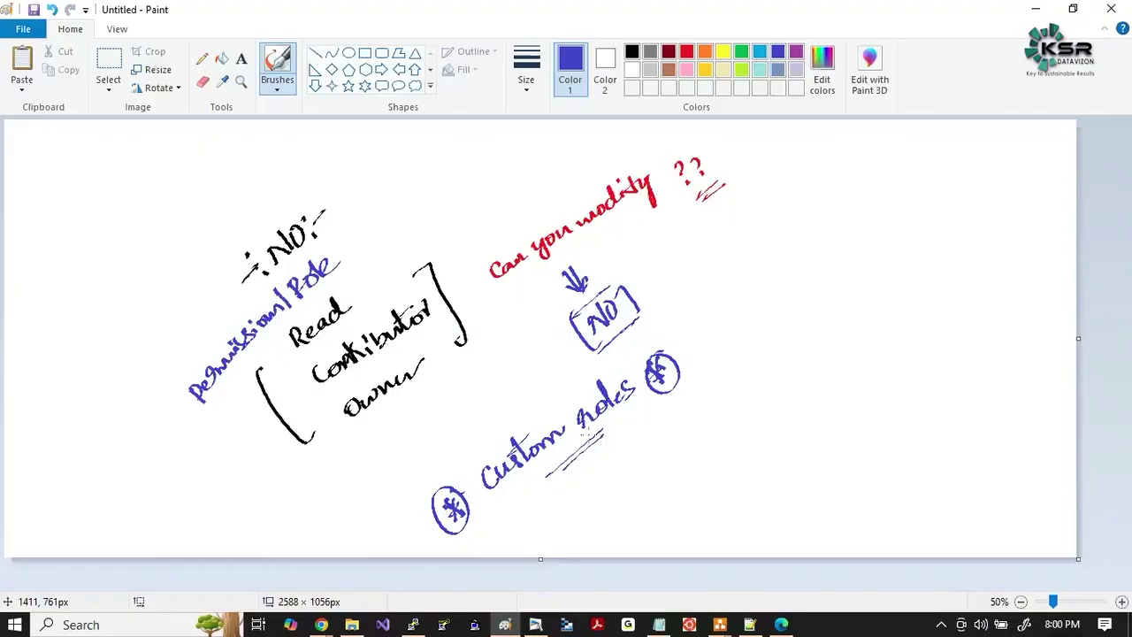
mouse_move(388, 198)
left_mouse_down()
mouse_move(372, 249)
mouse_move(390, 255)
mouse_move(414, 209)
mouse_move(451, 197)
mouse_move(458, 175)
mouse_move(381, 254)
left_mouse_up()
left_click_drag(423, 246, 462, 217)
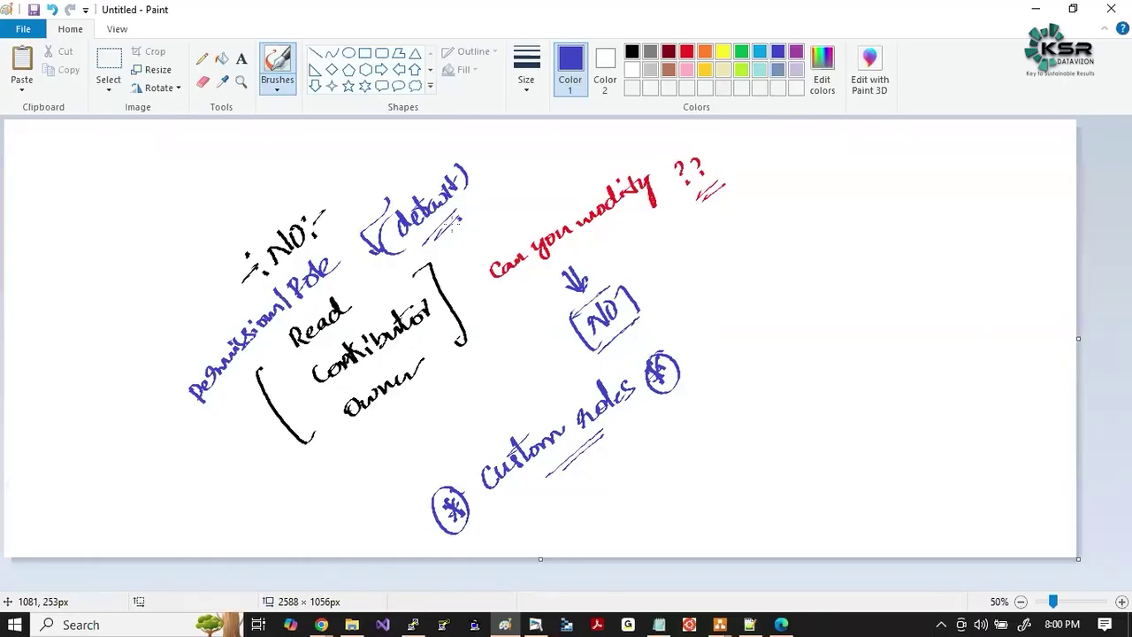
key("alt")
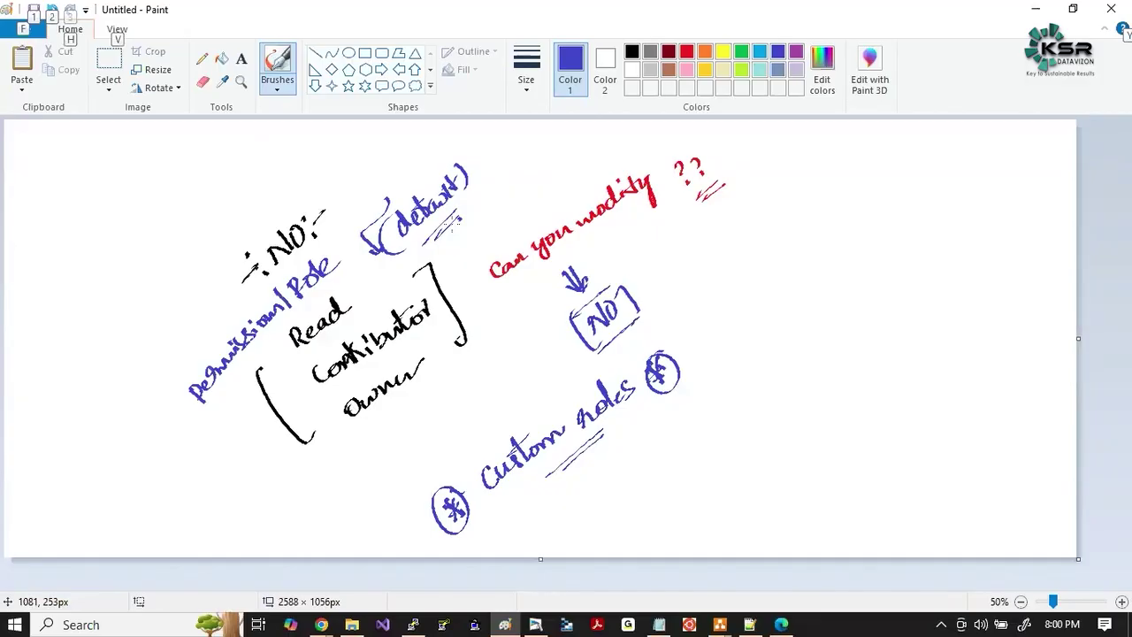
key("alt+Tab")
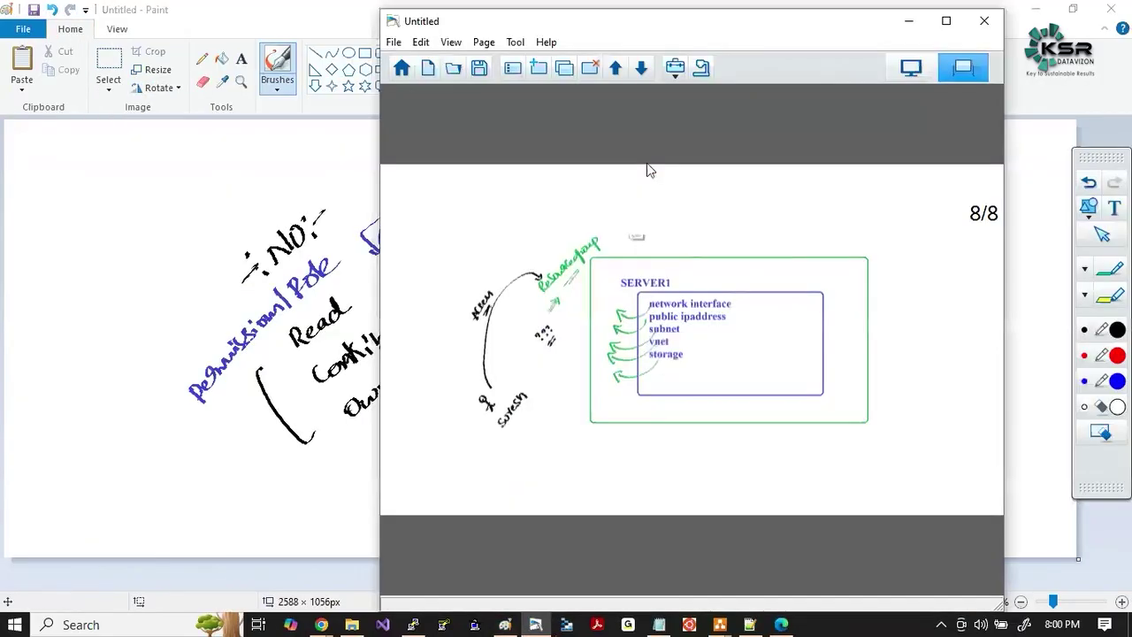
key("alt+Tab")
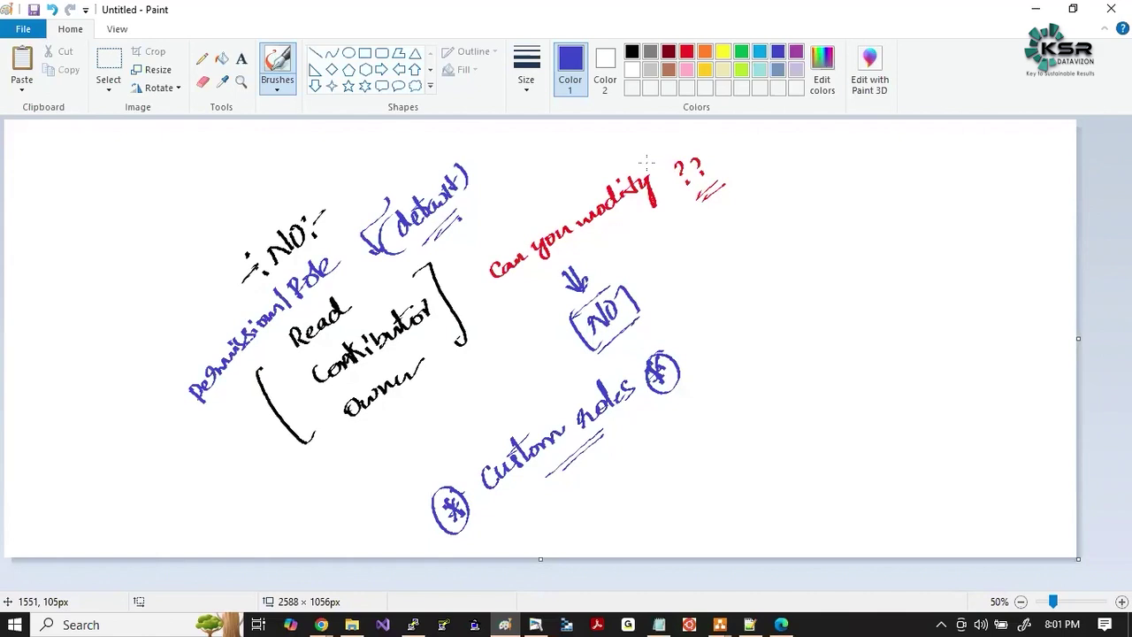
Bring the Azure for Devops Zoom meeting to the front and check the speaker volume.
key("alt+Tab")
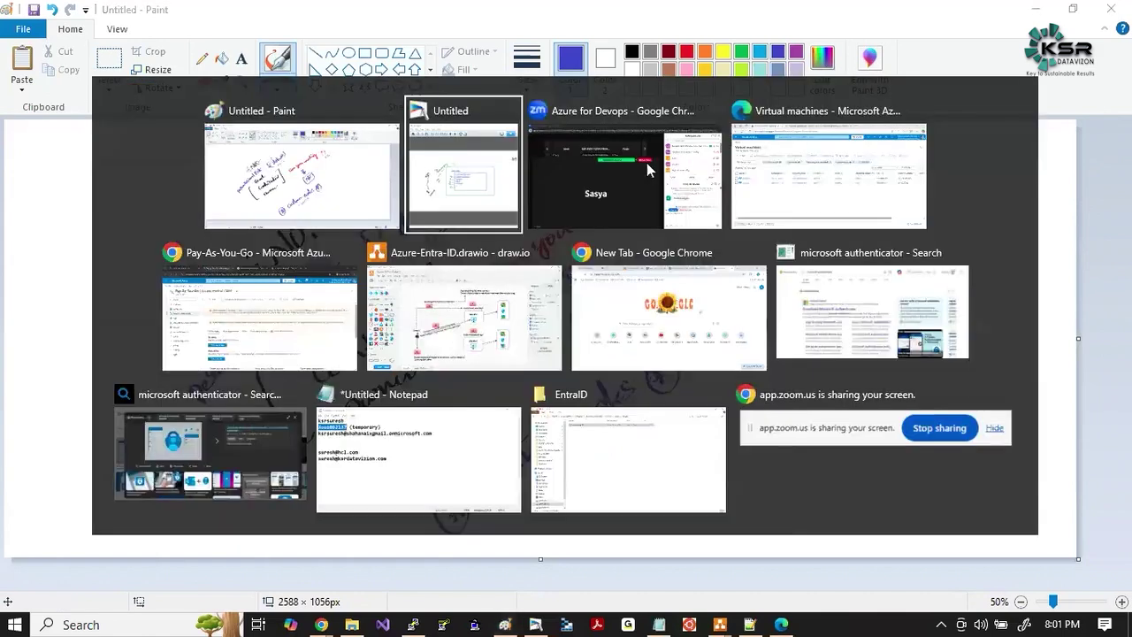
left_click(646, 163)
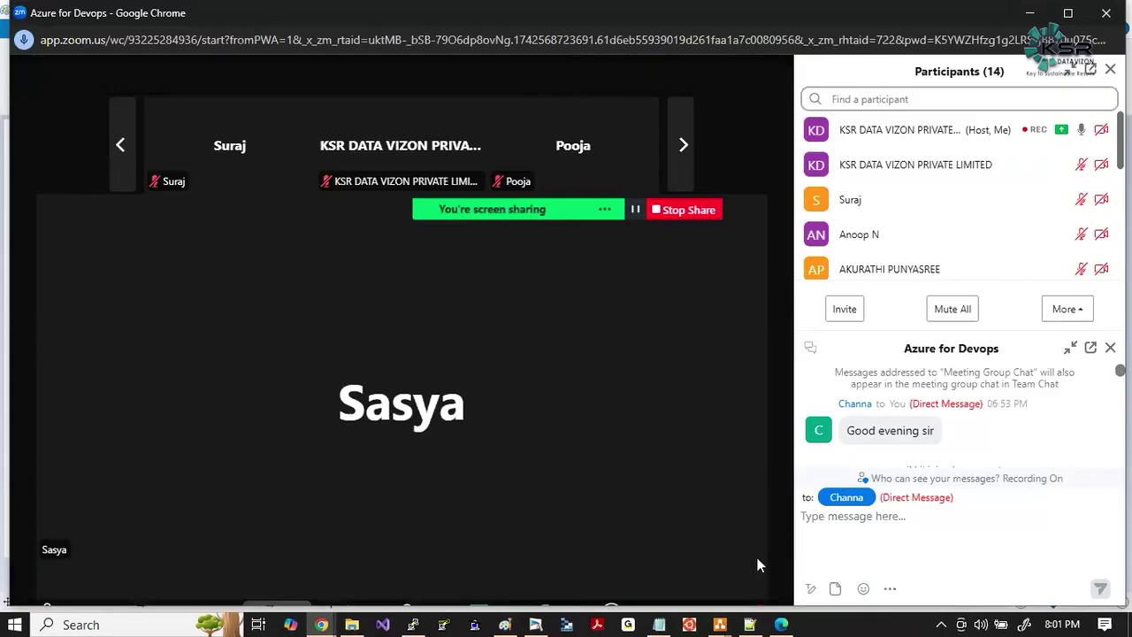
left_click(982, 627)
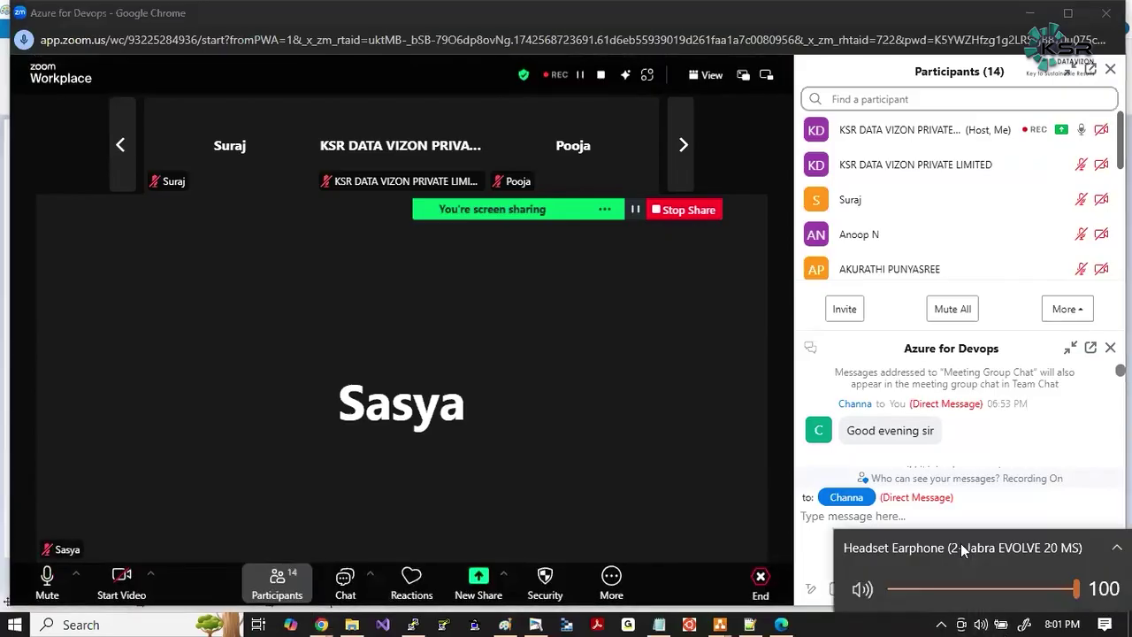
Return to the Paint notes and outline Custom roles with a black brush.
left_click(547, 390)
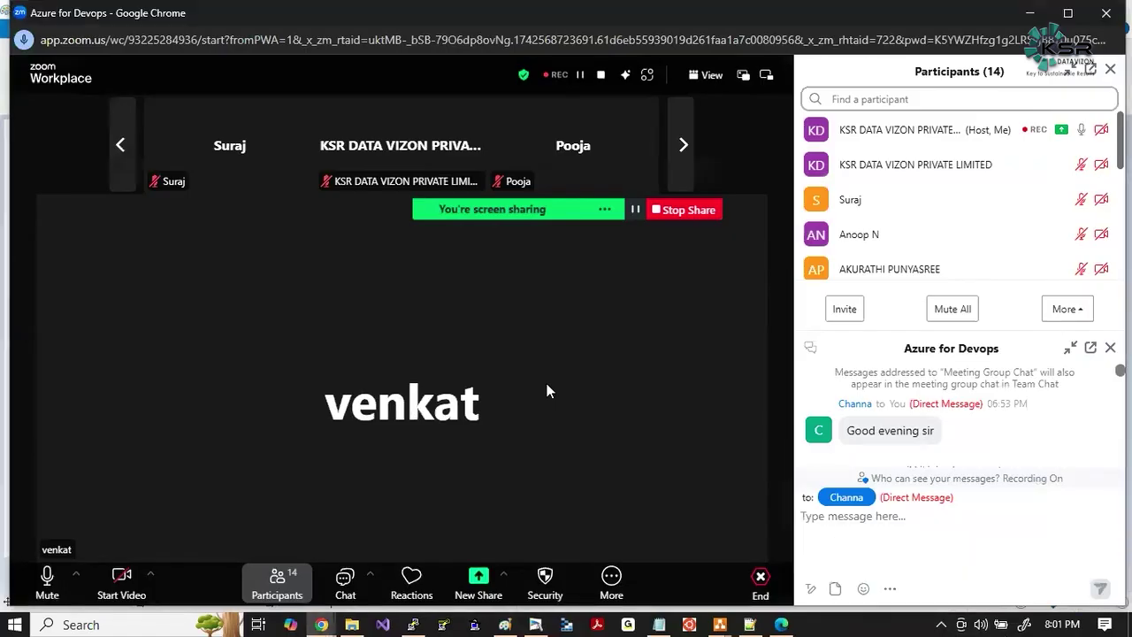
key("alt+Tab")
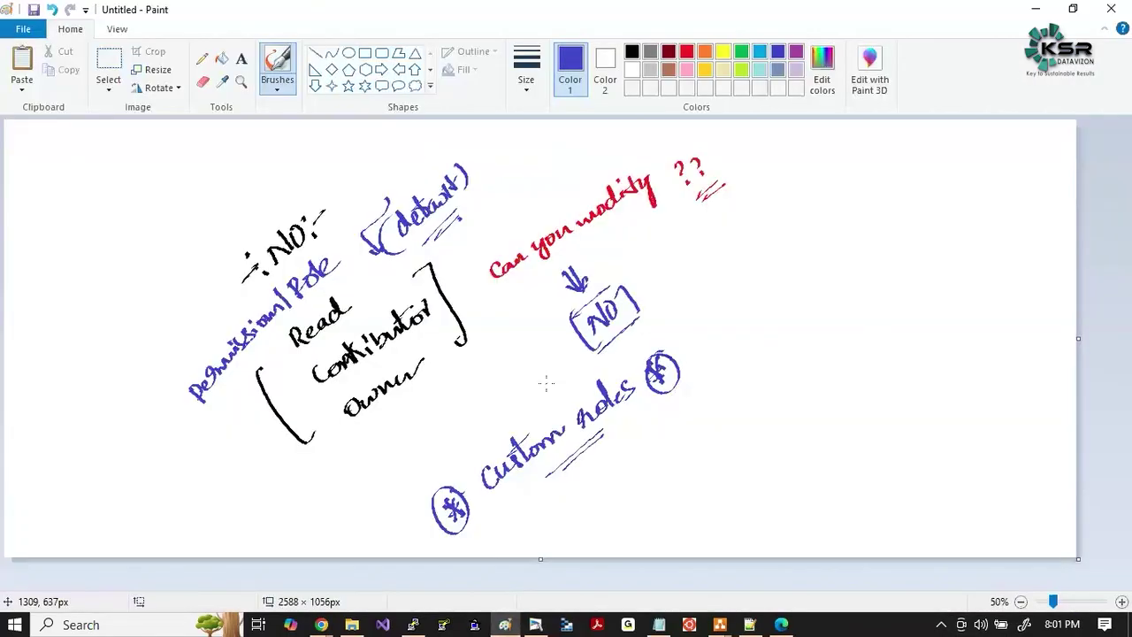
left_click(631, 52)
mouse_move(604, 368)
left_mouse_down()
mouse_move(439, 472)
mouse_move(478, 547)
mouse_move(690, 414)
mouse_move(668, 324)
mouse_move(707, 400)
mouse_move(671, 423)
left_mouse_up()
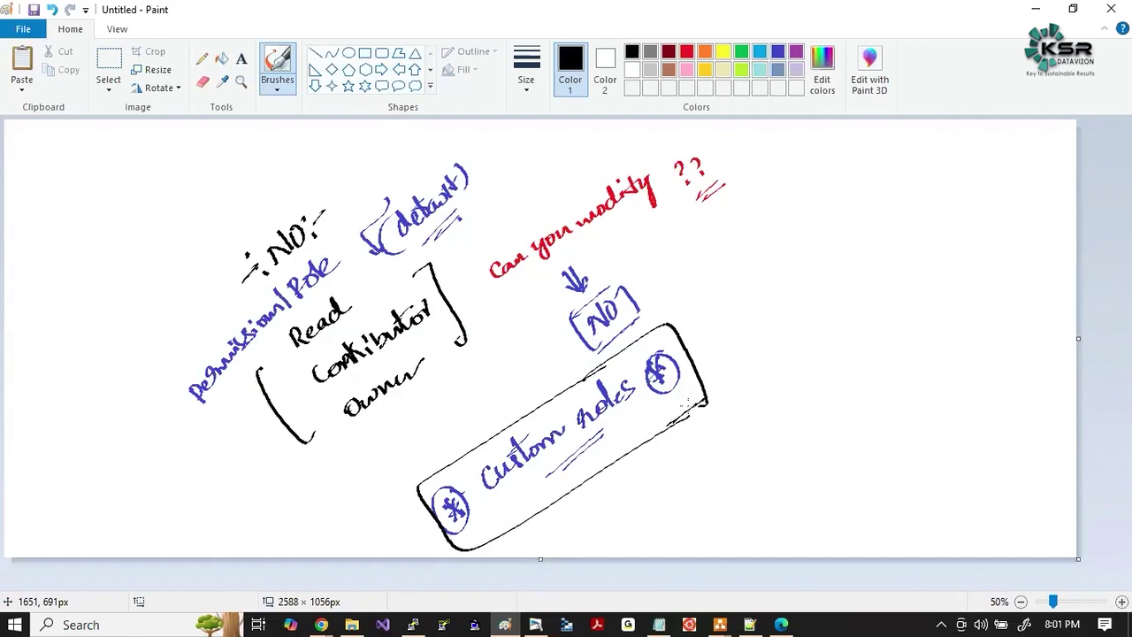
Write an arrow with underlined 'Next class' and 'v.v.Imp' beside the Custom roles box.
mouse_move(721, 345)
left_mouse_down()
mouse_move(771, 298)
mouse_move(871, 242)
left_mouse_up()
mouse_move(837, 295)
left_mouse_down()
mouse_move(809, 317)
mouse_move(829, 333)
mouse_move(869, 325)
mouse_move(888, 299)
mouse_move(898, 309)
left_mouse_up()
left_click_drag(900, 324, 917, 292)
left_click_drag(806, 350, 860, 316)
mouse_move(892, 327)
left_mouse_down()
mouse_move(852, 357)
mouse_move(864, 359)
left_mouse_up()
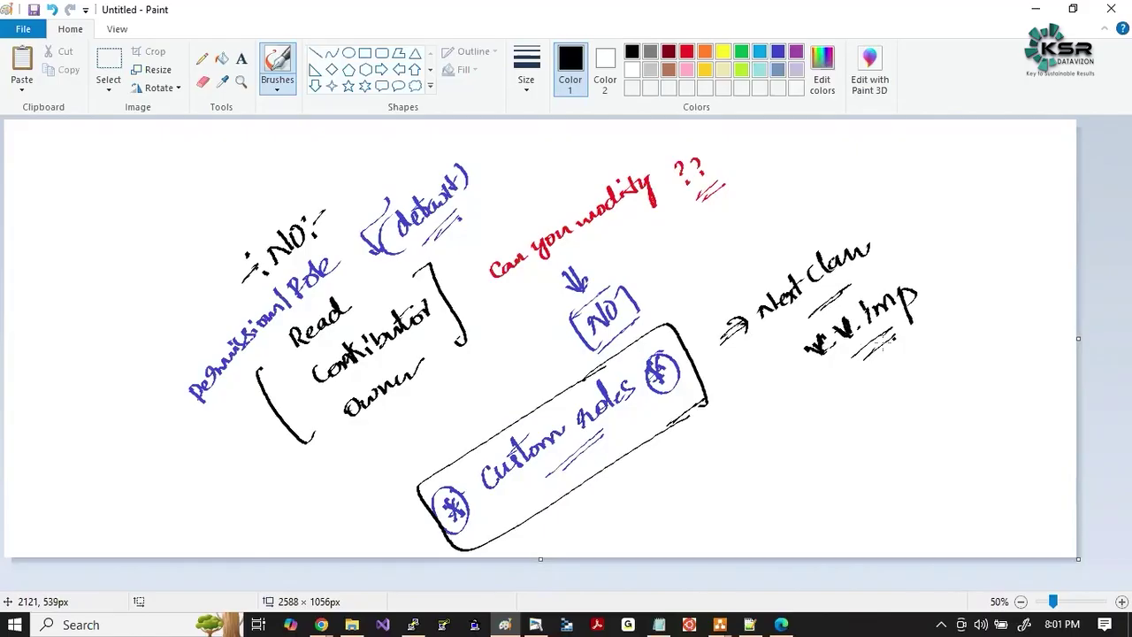
Add an underlined 'Next monday' note below, then bring the Zoom meeting back.
mouse_move(758, 445)
left_mouse_down()
mouse_move(756, 469)
mouse_move(774, 450)
mouse_move(795, 452)
left_mouse_up()
mouse_move(780, 439)
left_mouse_down()
mouse_move(860, 407)
mouse_move(906, 363)
mouse_move(920, 400)
left_mouse_up()
mouse_move(839, 457)
left_mouse_down()
mouse_move(888, 416)
mouse_move(895, 424)
left_mouse_up()
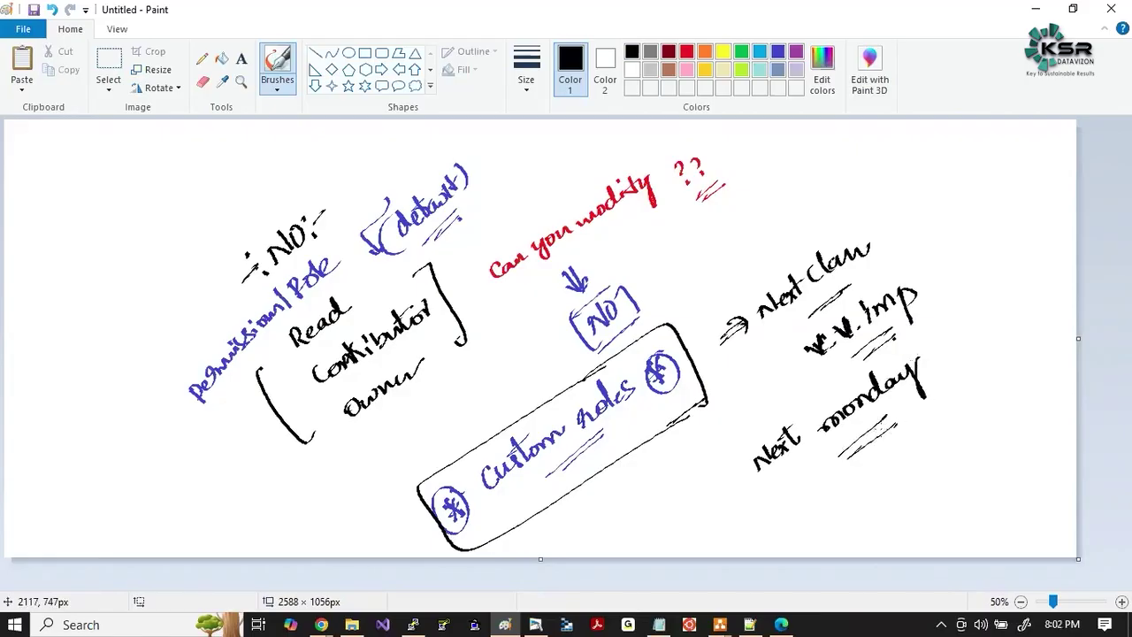
key("alt+Tab")
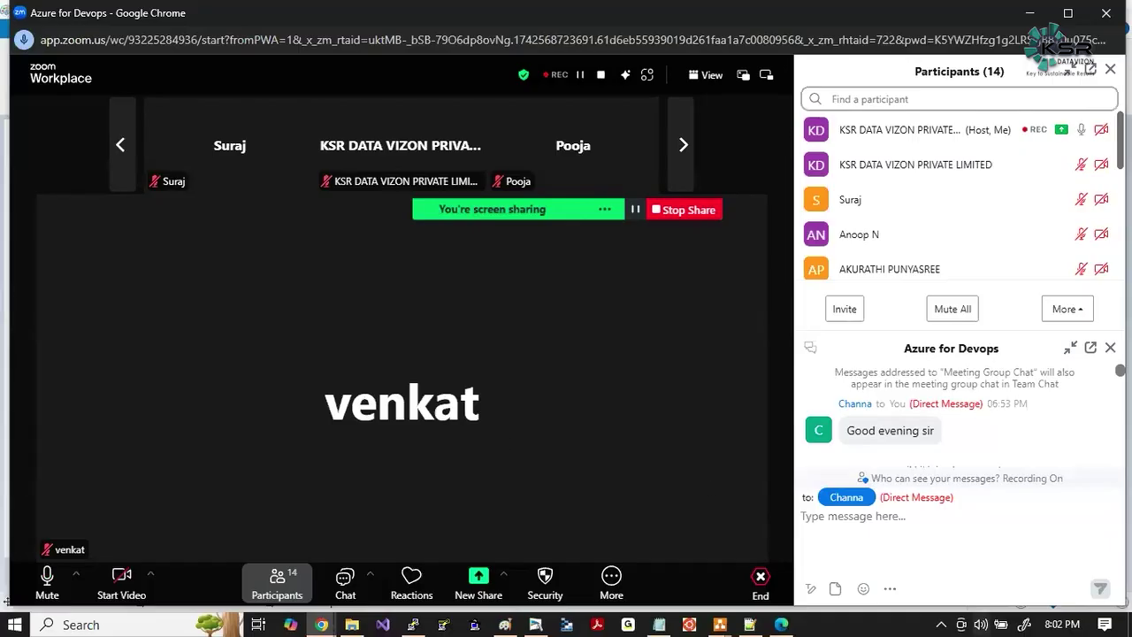
Check the network status from the hidden system tray icons, then close the panels.
left_click(942, 625)
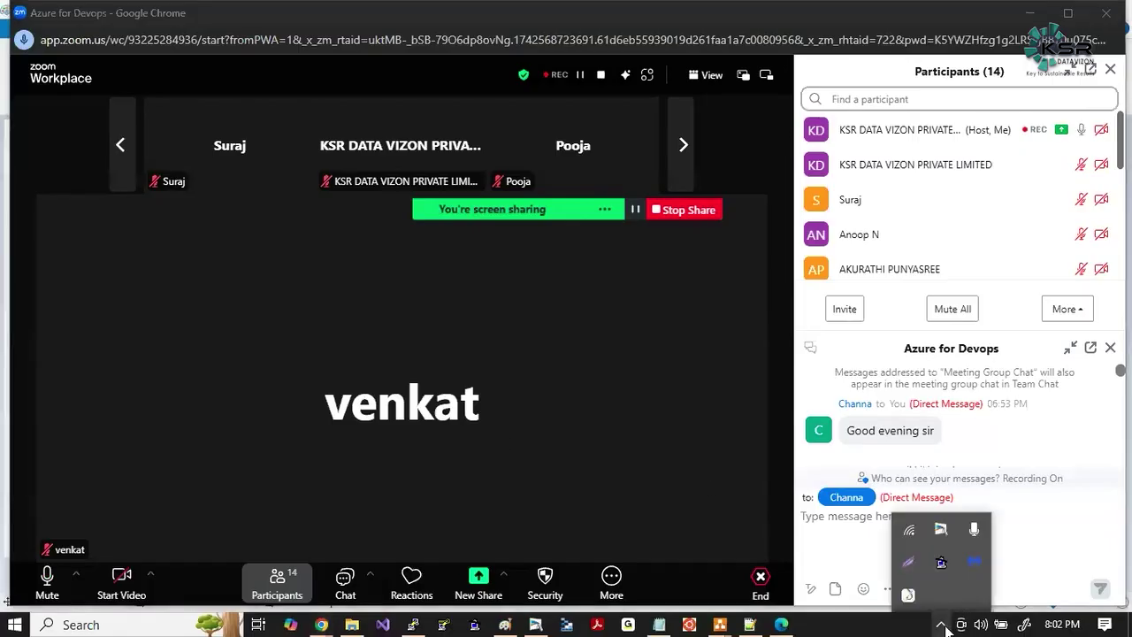
left_click(908, 529)
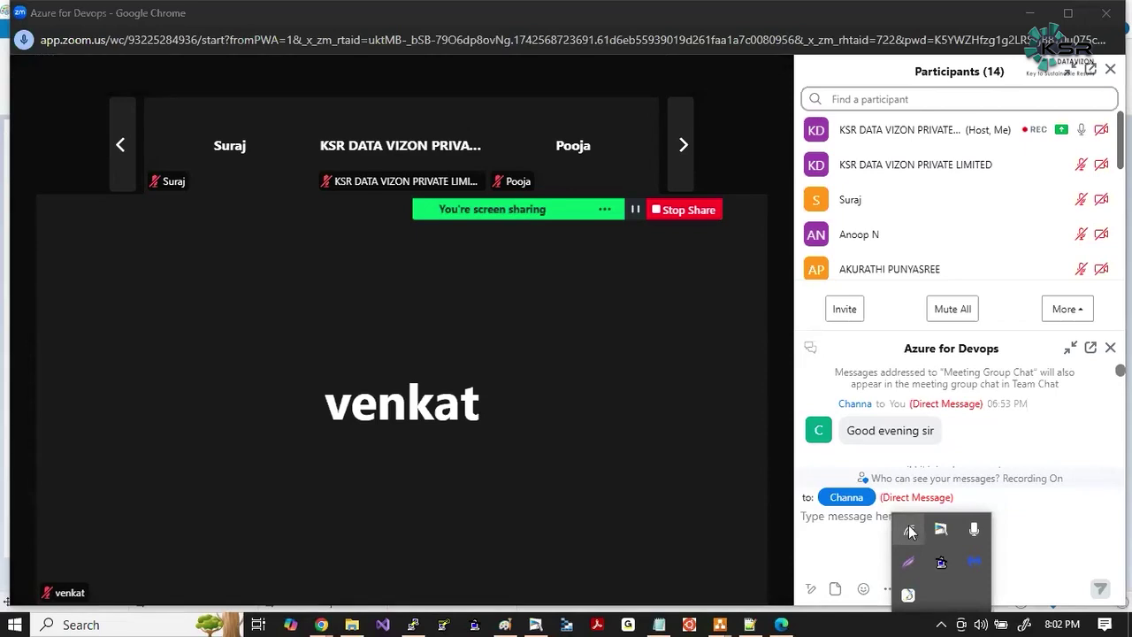
left_click(654, 420)
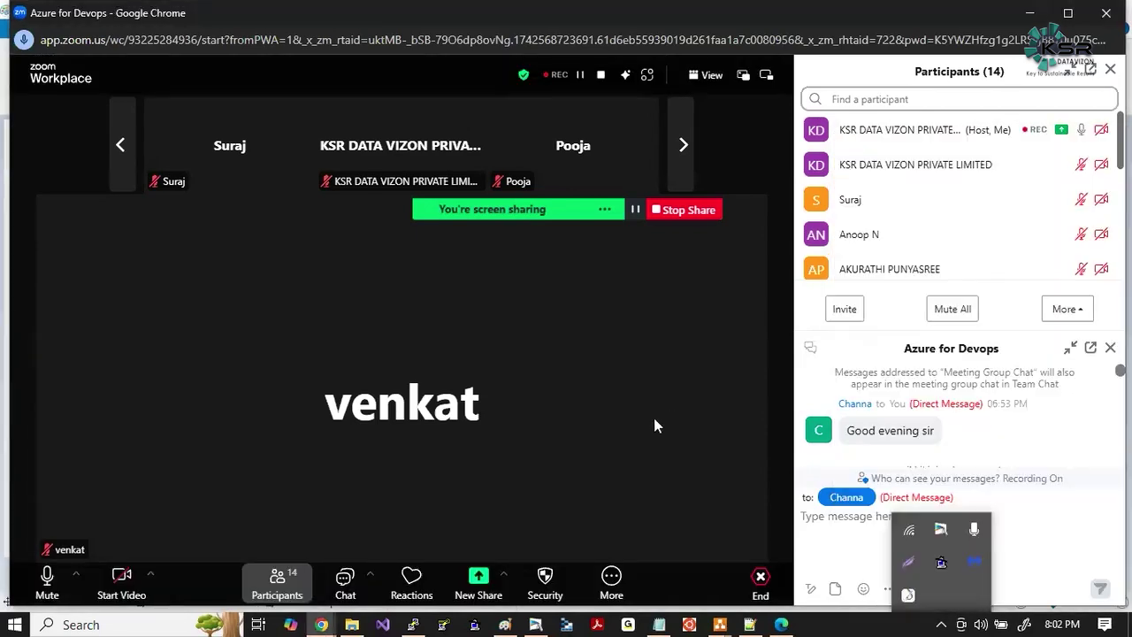
left_click(605, 405)
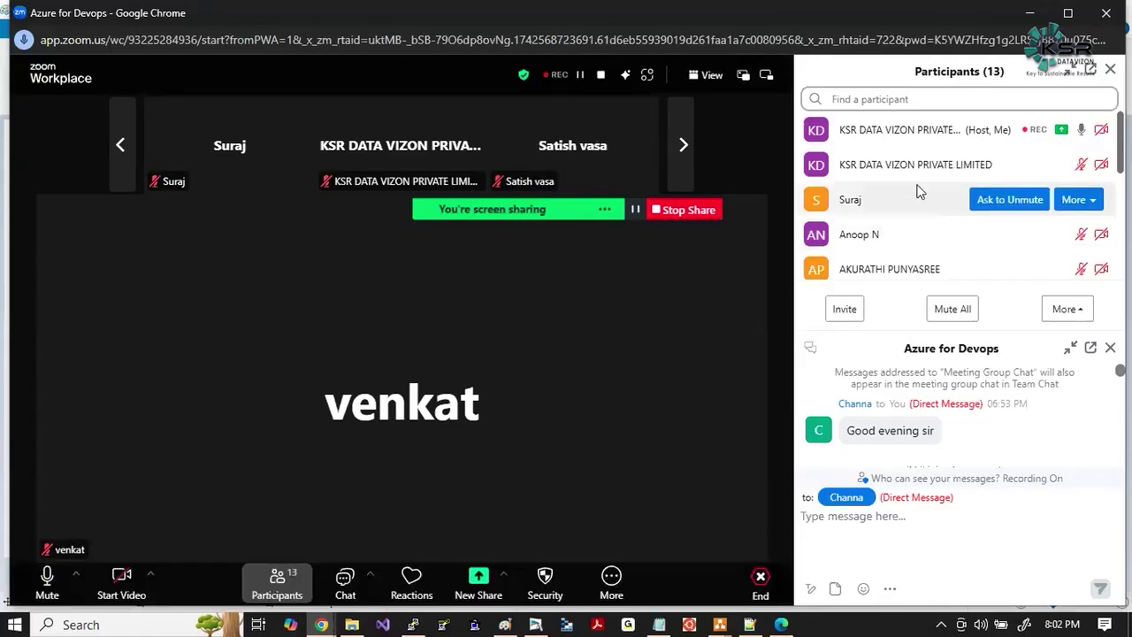
scroll(918, 192, "down", 1)
scroll(918, 192, "up", 1)
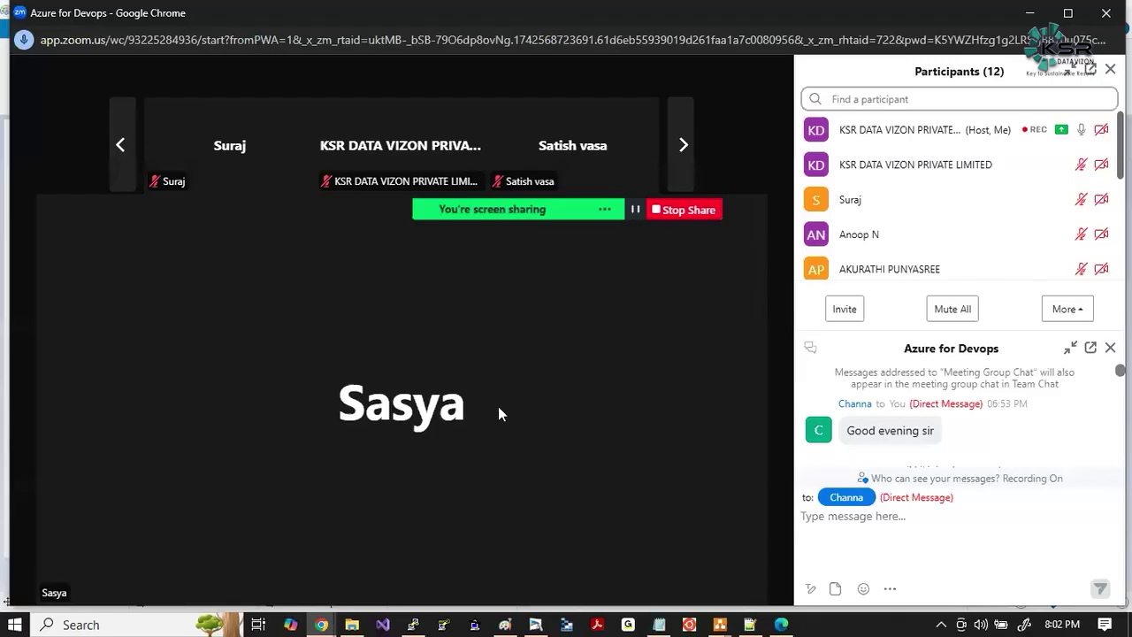
Snip the permission-role notes from Paint and paste them onto a new whiteboard page.
key("alt+Tab")
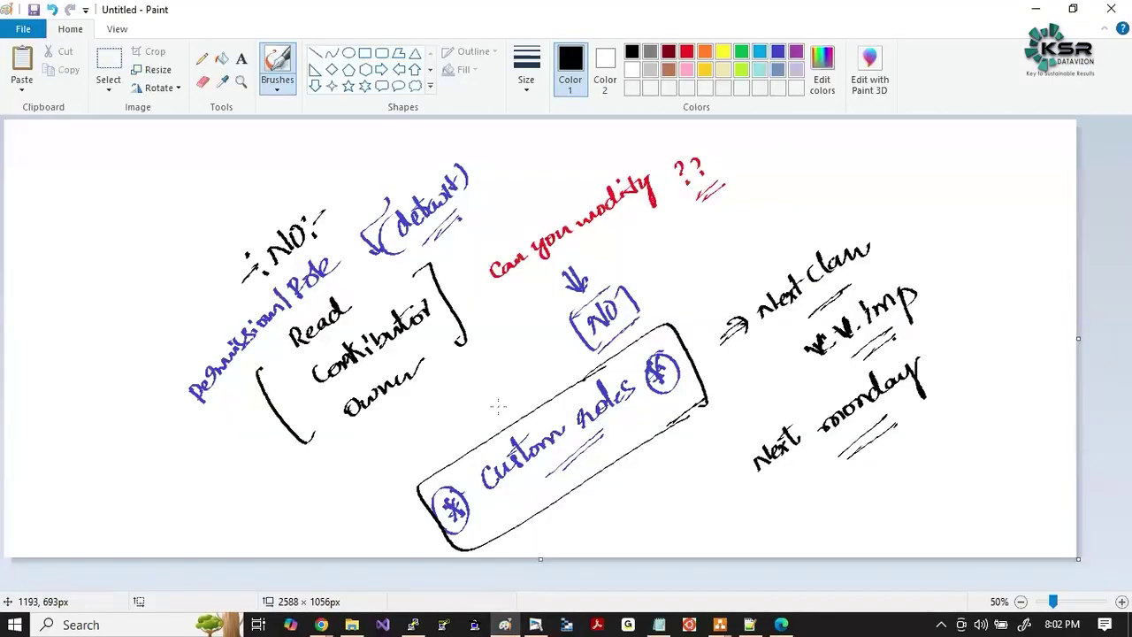
key("super+shift+s")
left_click_drag(147, 122, 1004, 545)
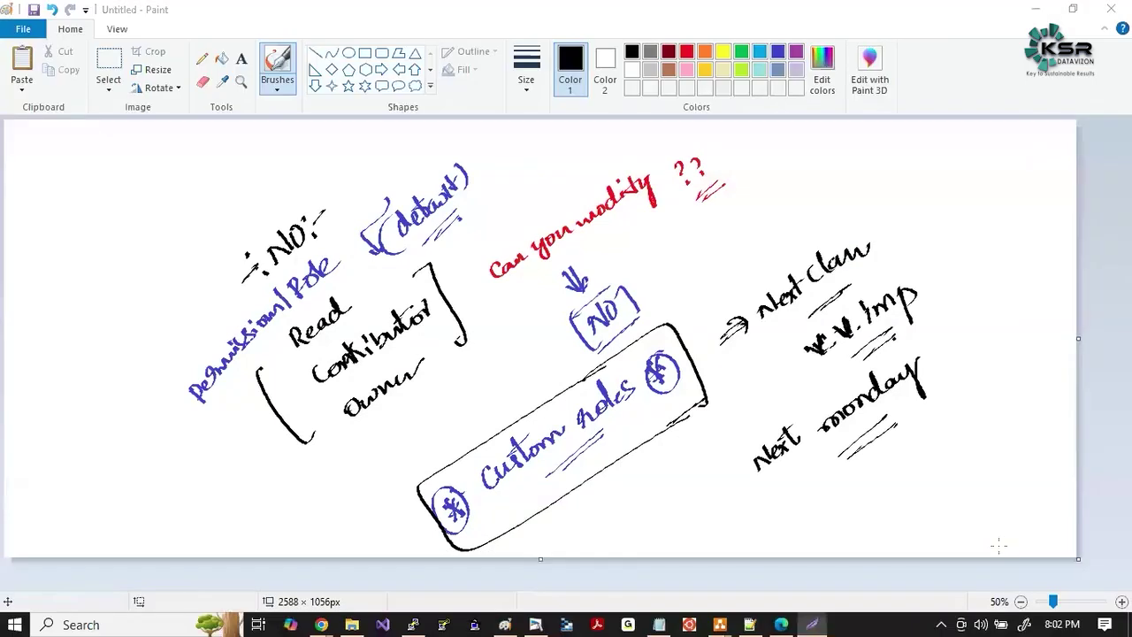
left_click(535, 624)
left_click(538, 69)
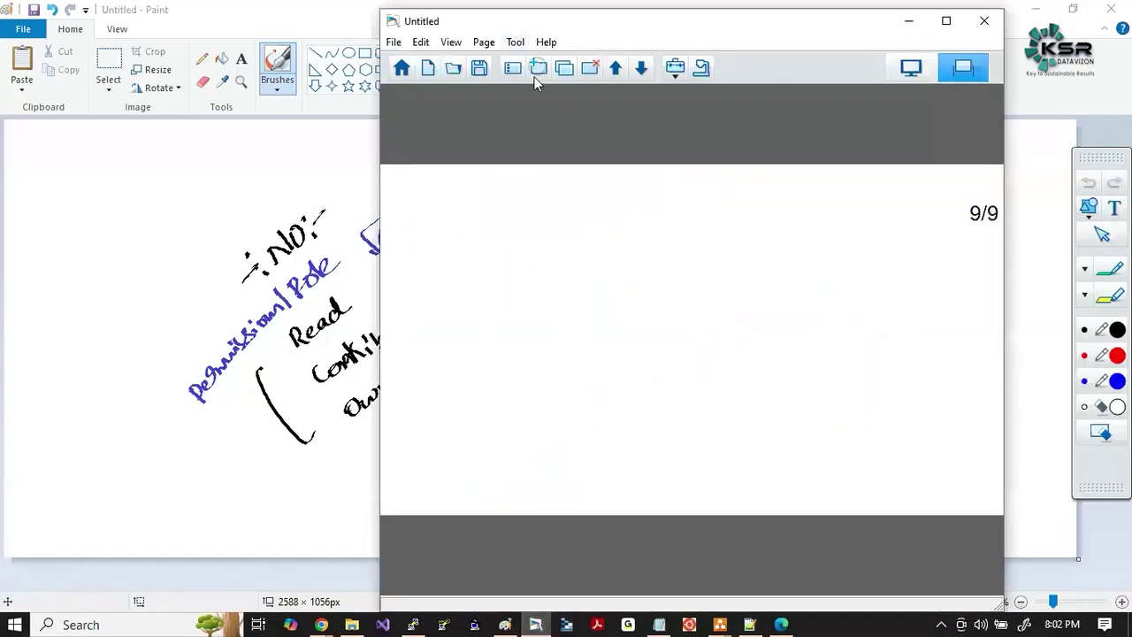
key("ctrl+v")
Return to the Zoom meeting and select the speaker's name on the video tile.
key("alt+Tab")
key("alt+Tab")
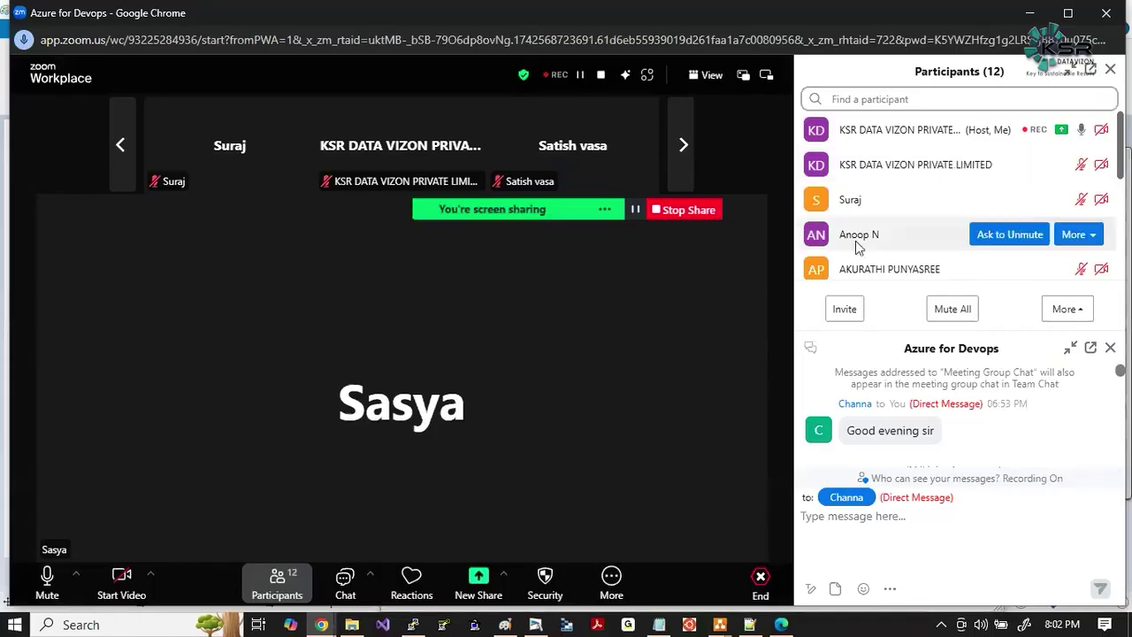
scroll(856, 241, "down", 3)
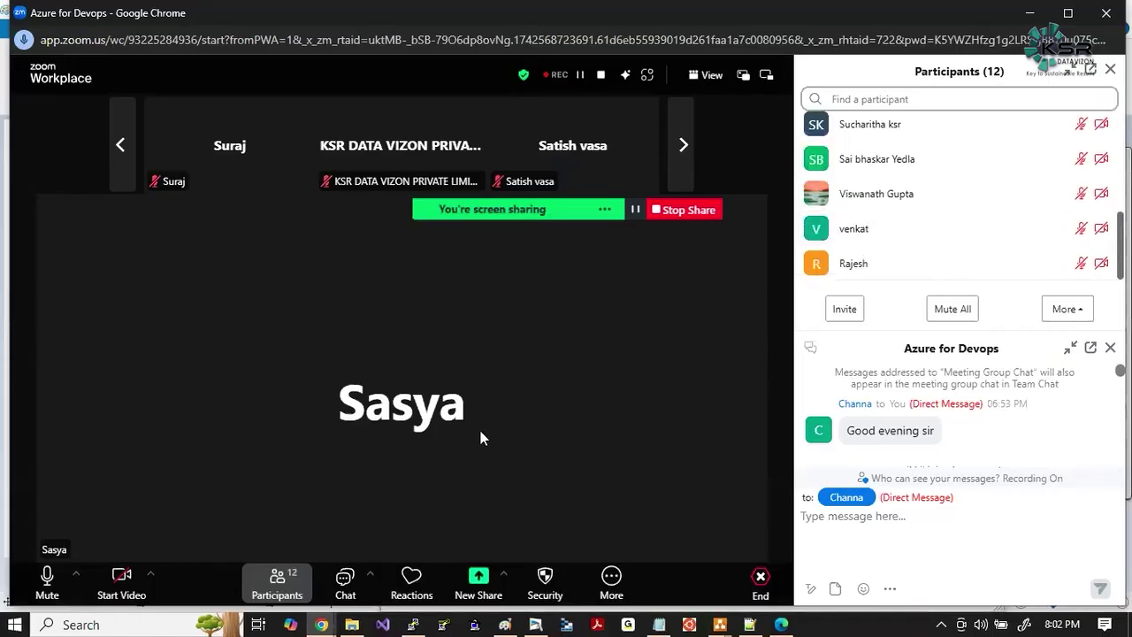
left_click_drag(340, 406, 499, 389)
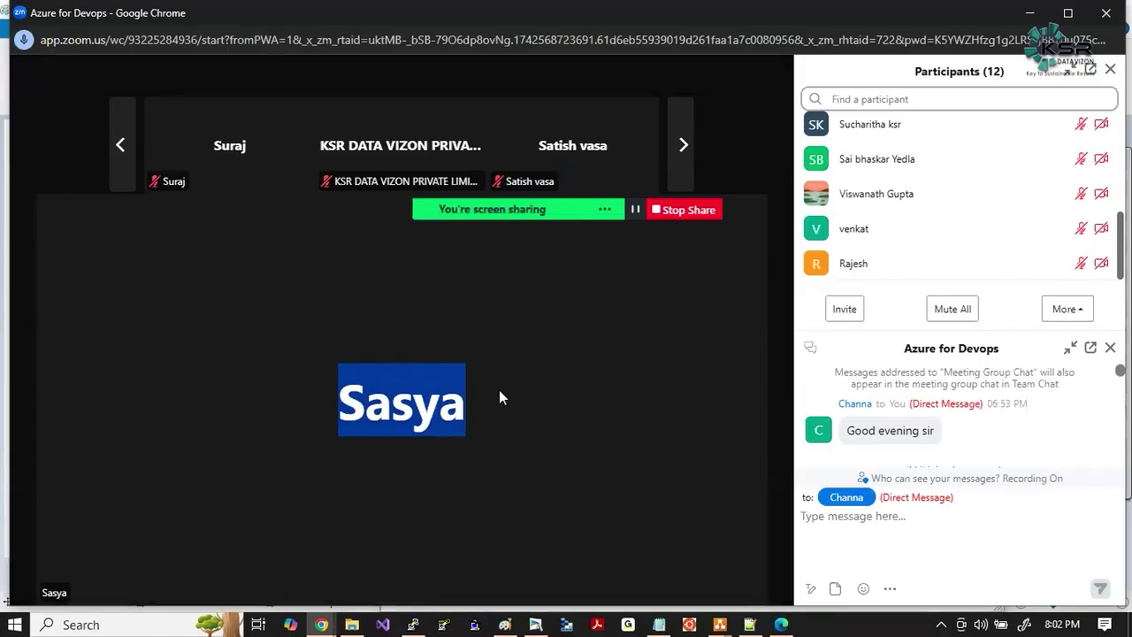
Bring the Pay-As-You-Go Azure window forward and glance at the directory's users list.
key("alt+Tab")
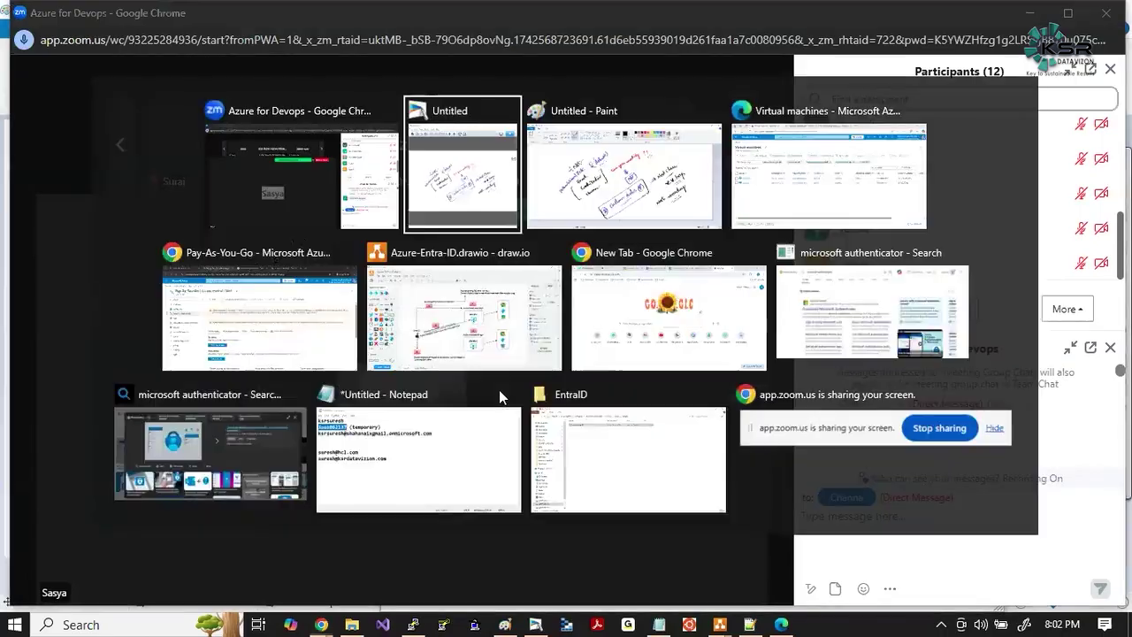
key("alt+Tab")
key("alt+Tab")
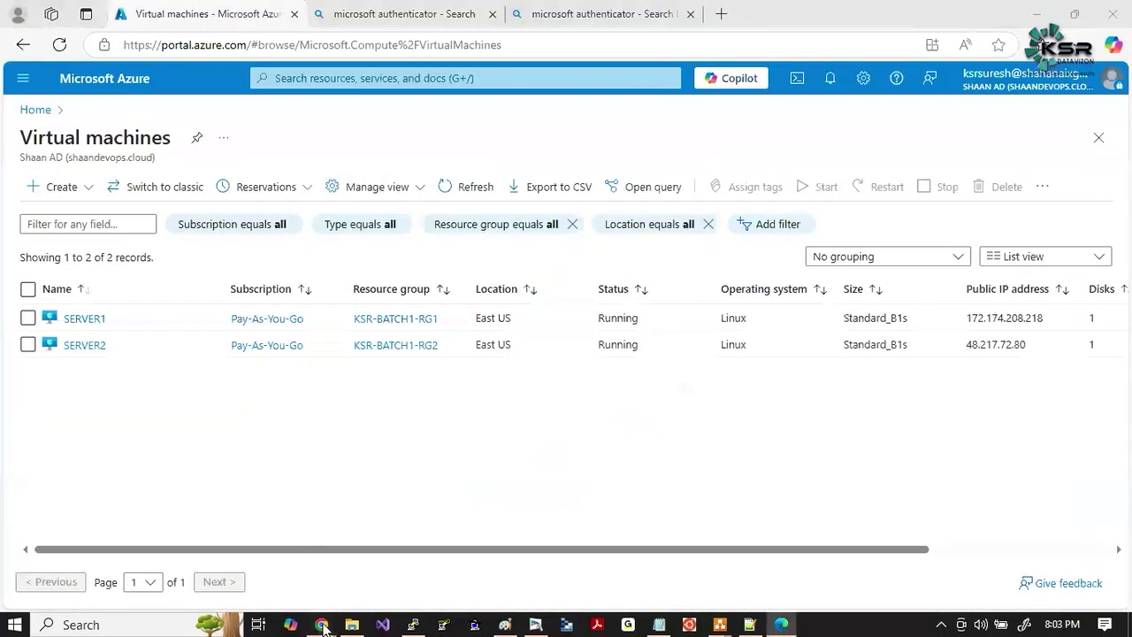
mouse_move(323, 628)
left_click(782, 550)
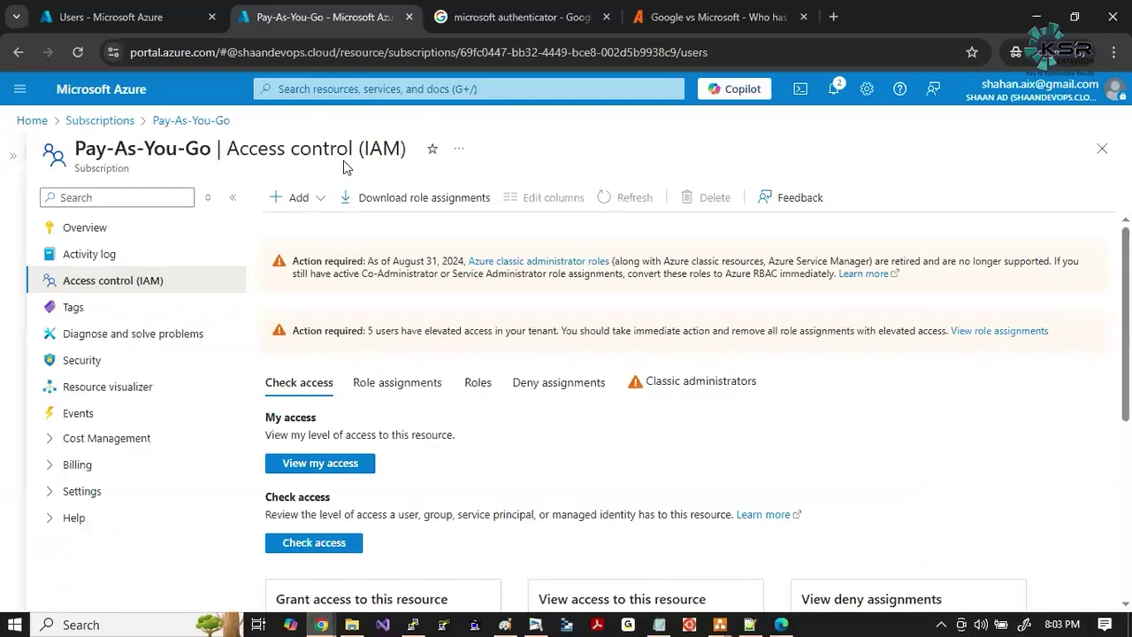
left_click(310, 89)
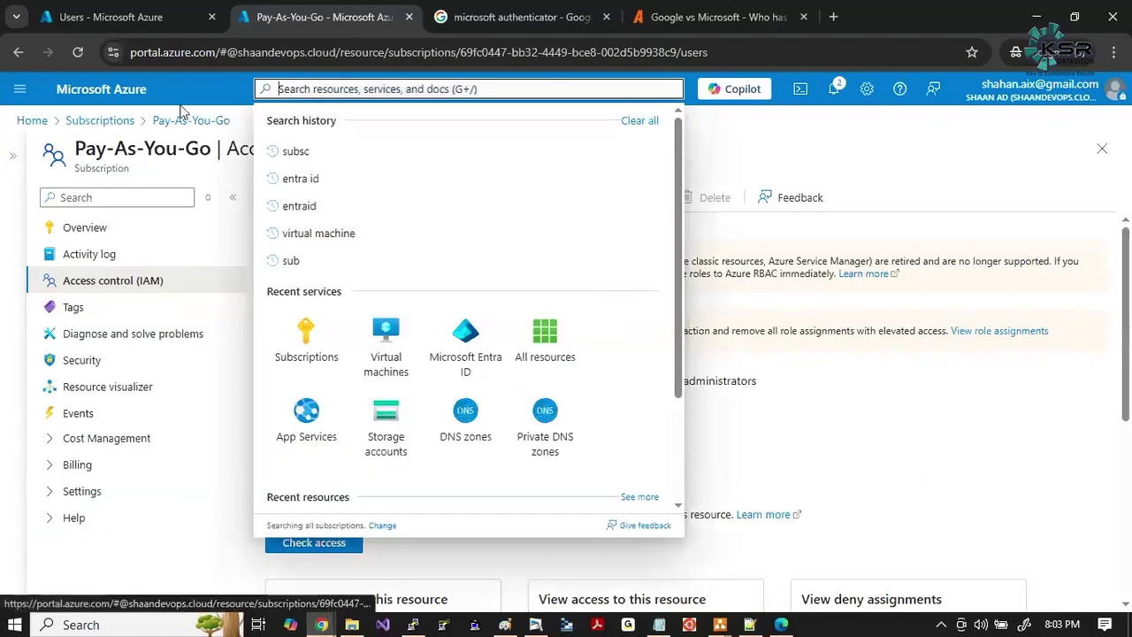
left_click(113, 18)
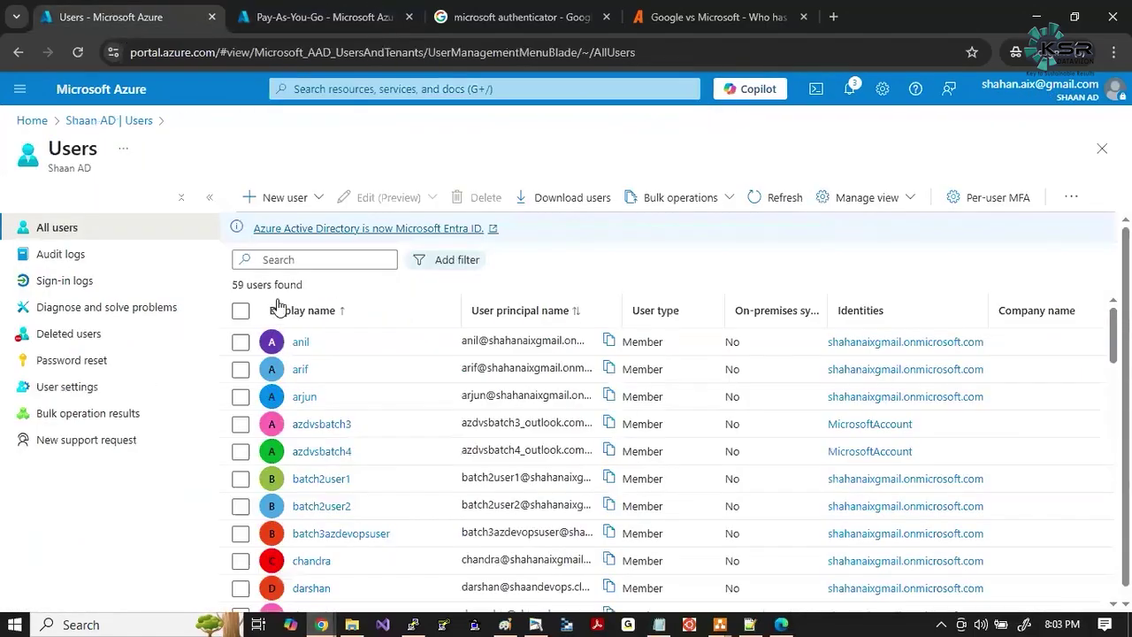
scroll(405, 473, "down", 15)
scroll(406, 473, "up", 15)
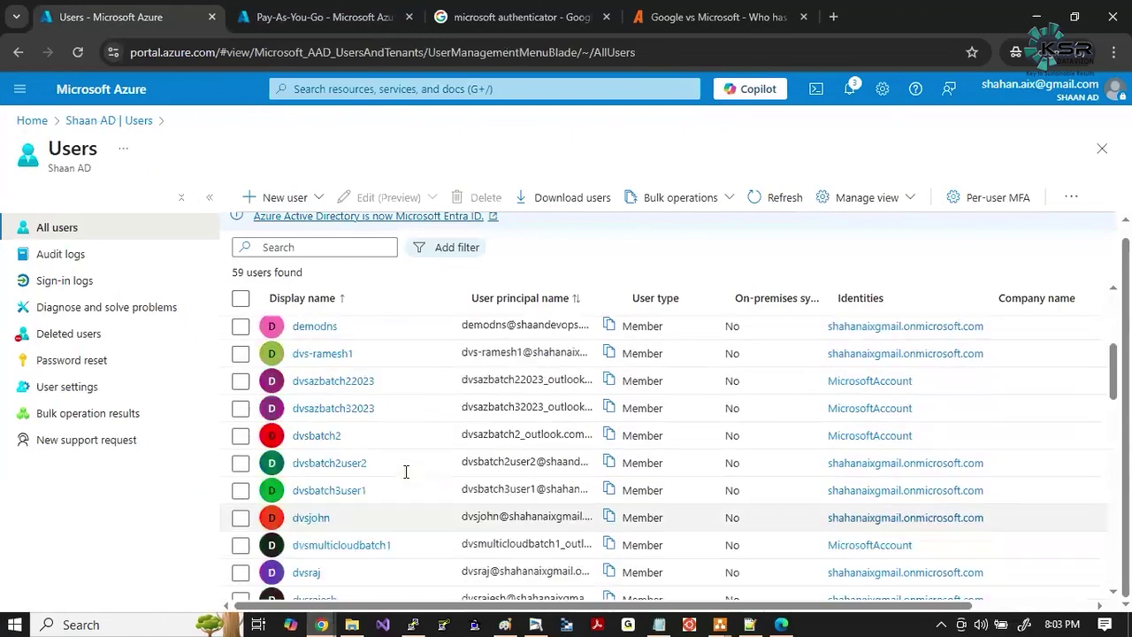
left_click(360, 27)
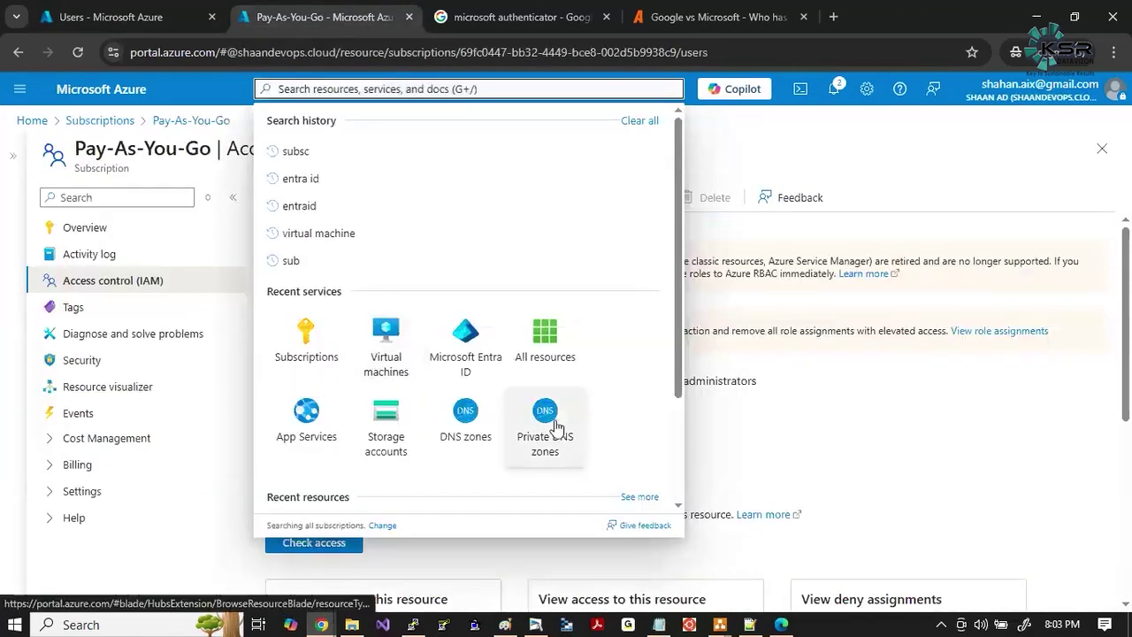
left_click(878, 411)
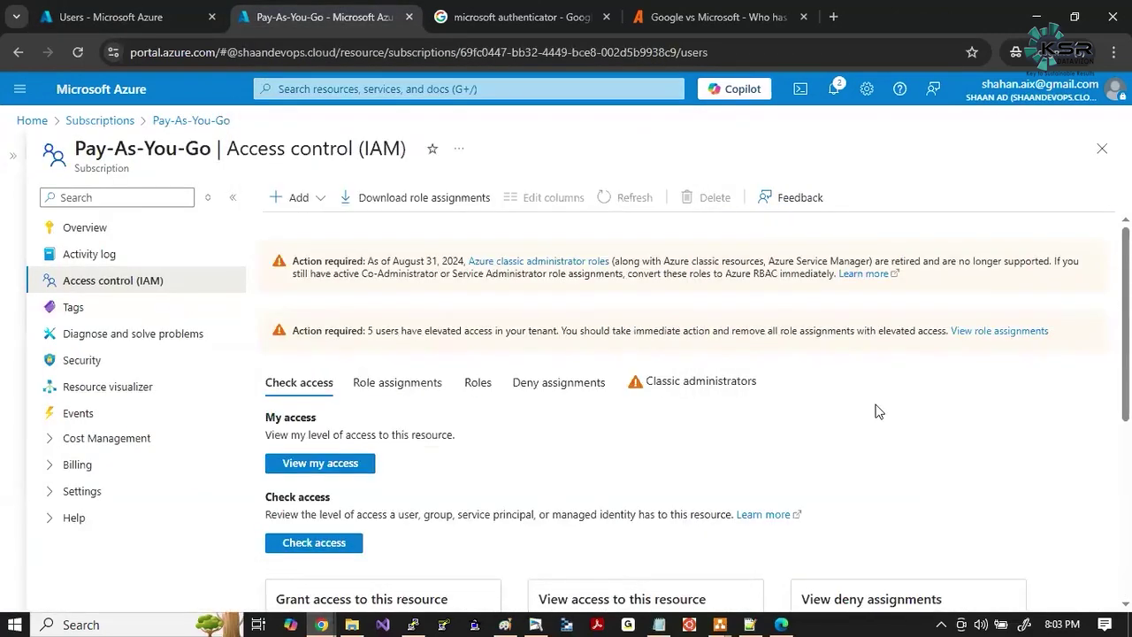
Reopen the Pay-As-You-Go window's recent searches, dismiss them, and check the Zoom meeting.
key("alt+Tab")
key("alt+Tab")
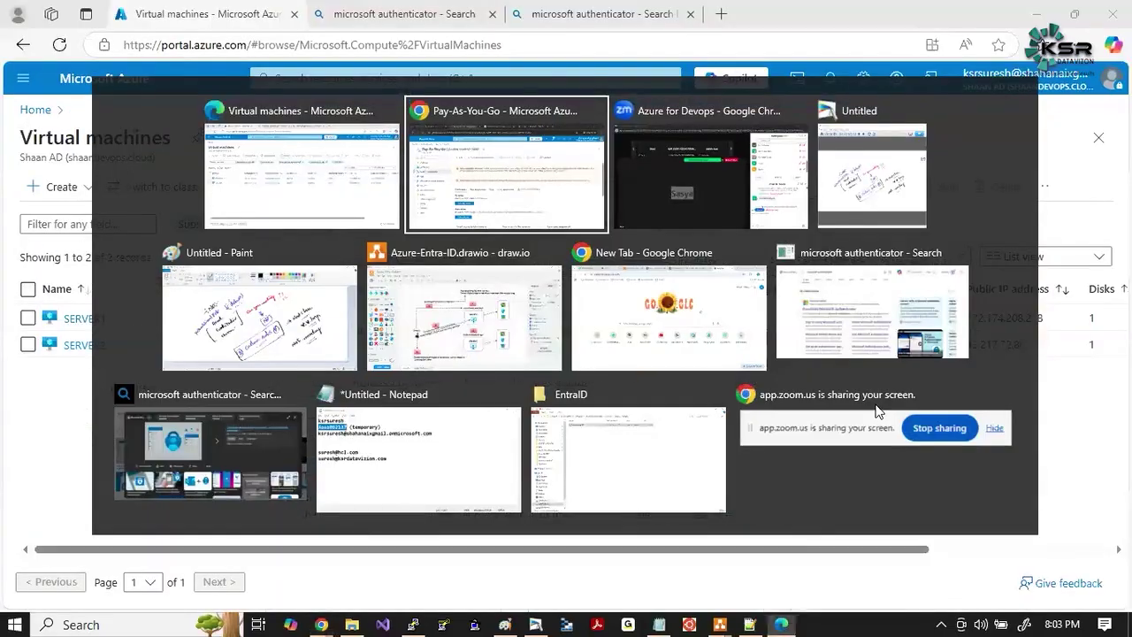
key("alt+Tab")
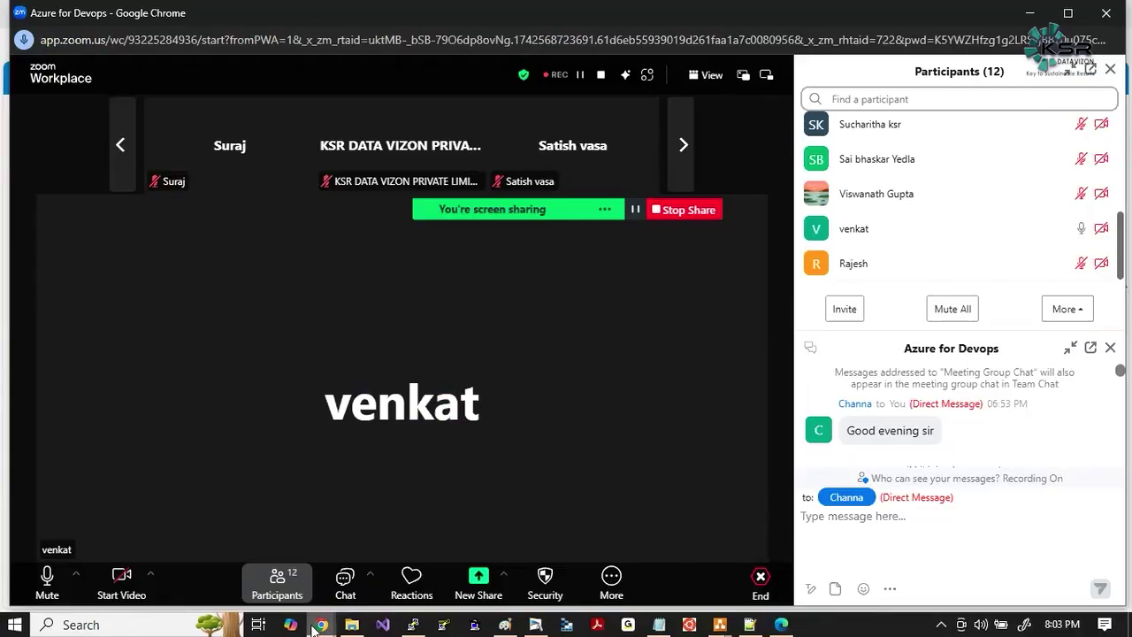
mouse_move(314, 628)
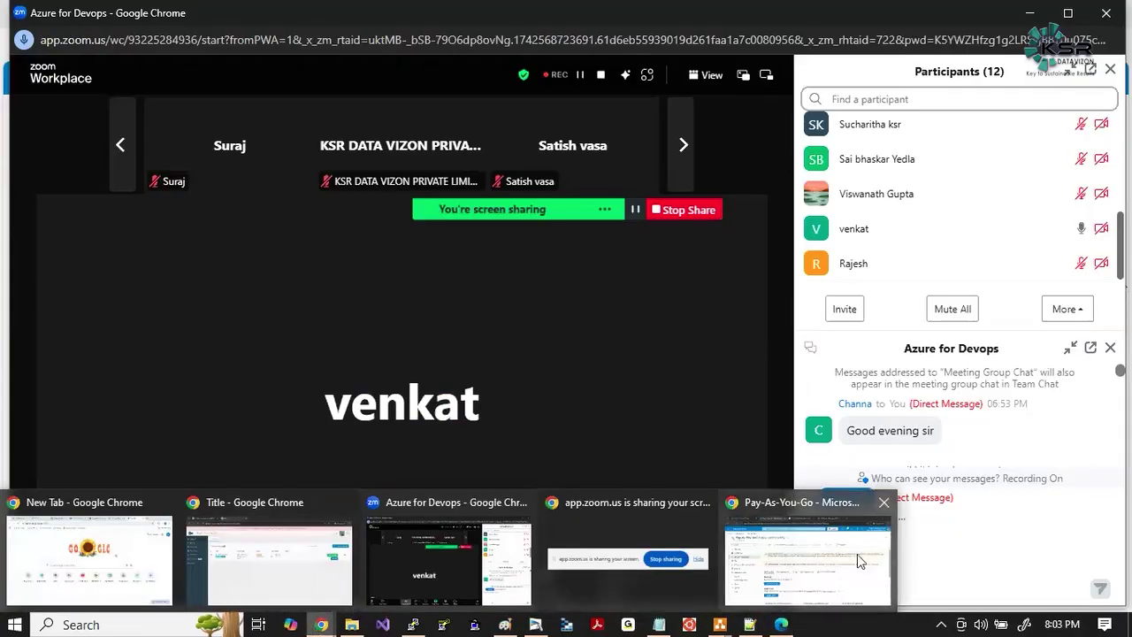
left_click(857, 554)
left_click(469, 88)
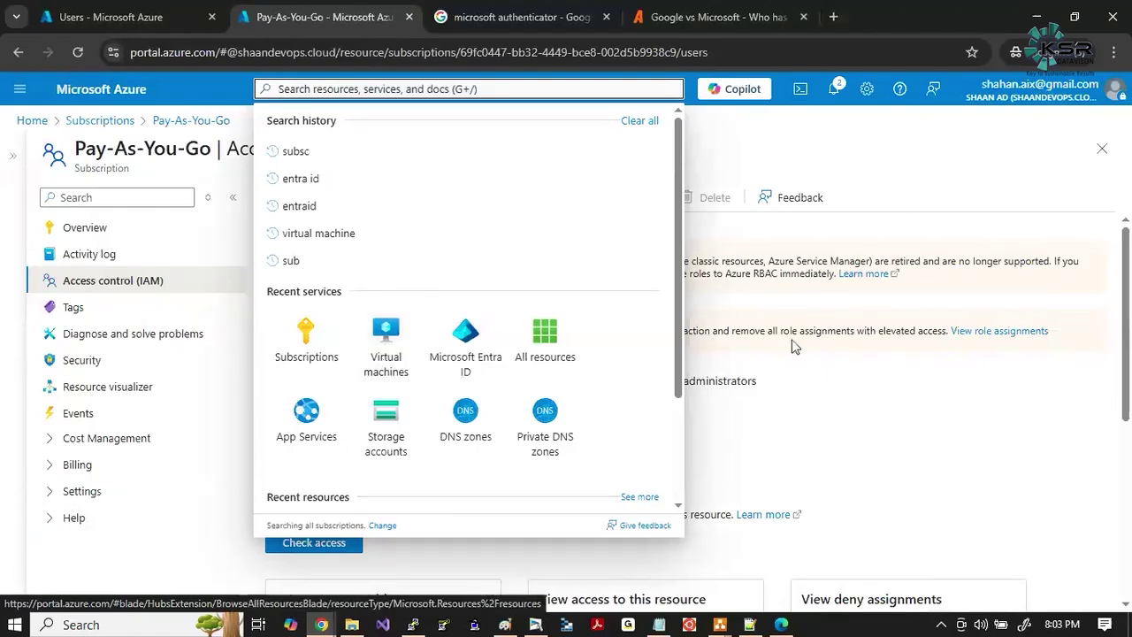
left_click(792, 378)
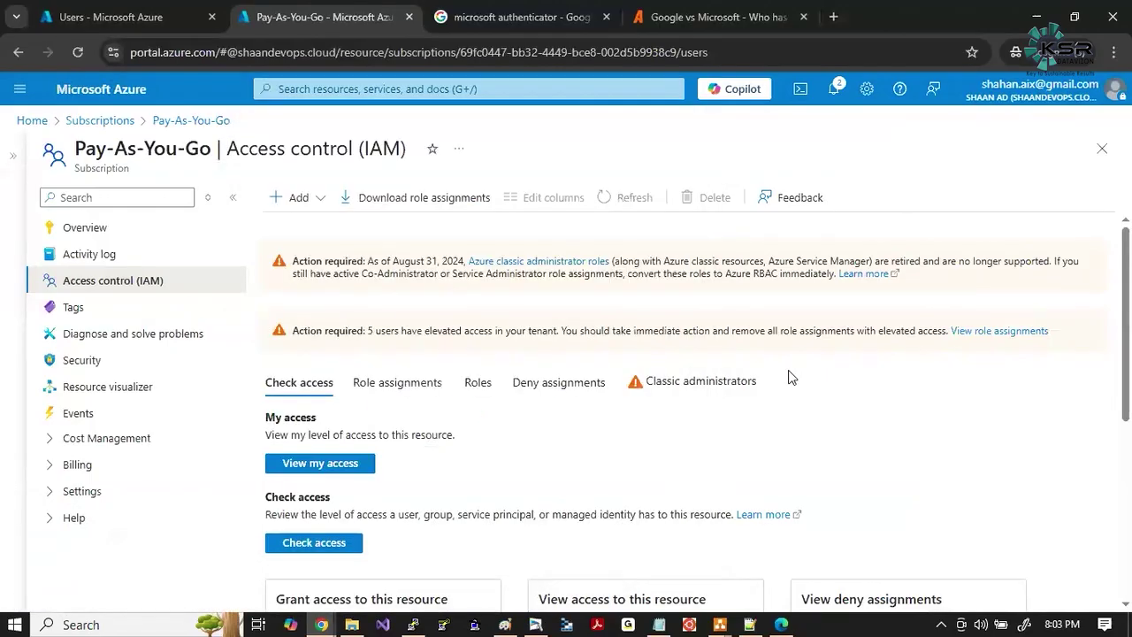
key("alt+Tab")
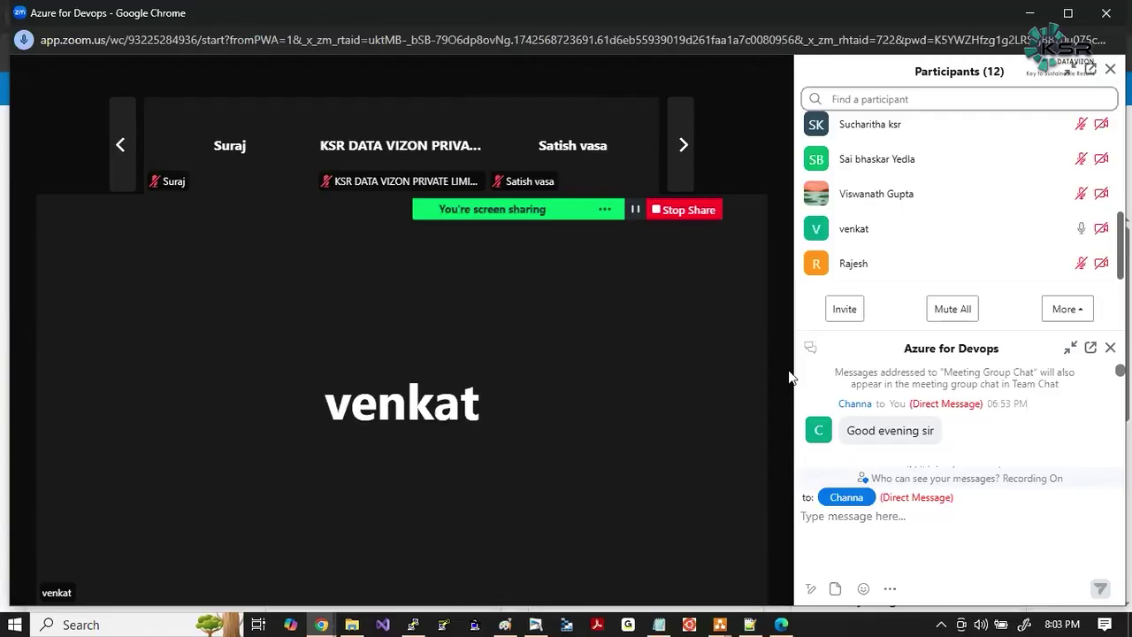
Open Microsoft Entra ID from Recent services in the Azure portal search.
key("alt+Tab")
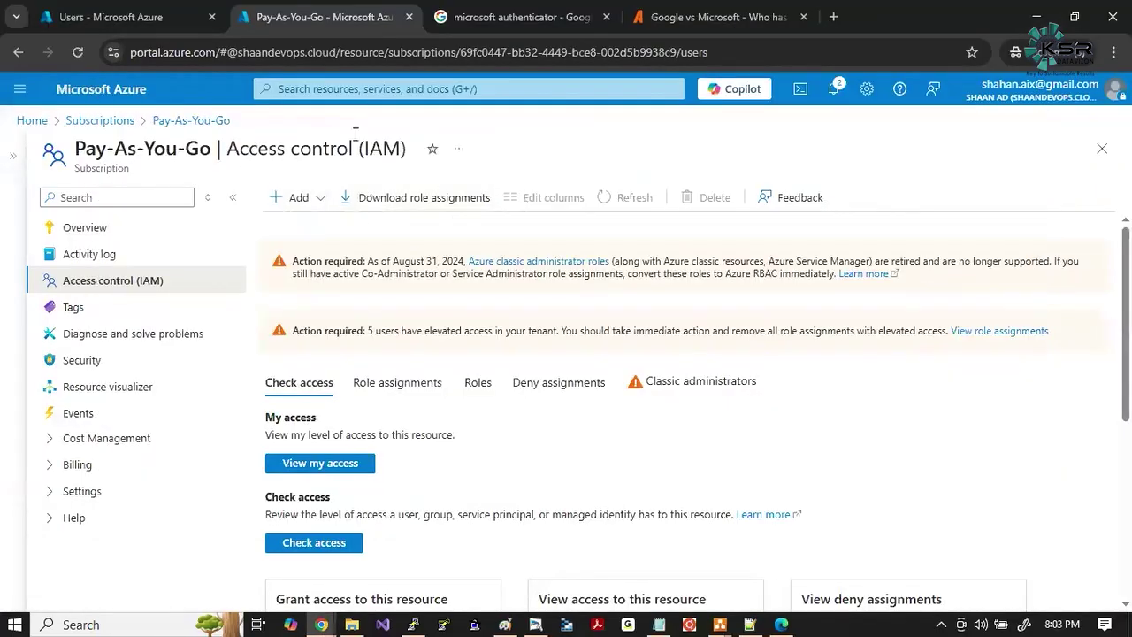
left_click(286, 88)
left_click(467, 337)
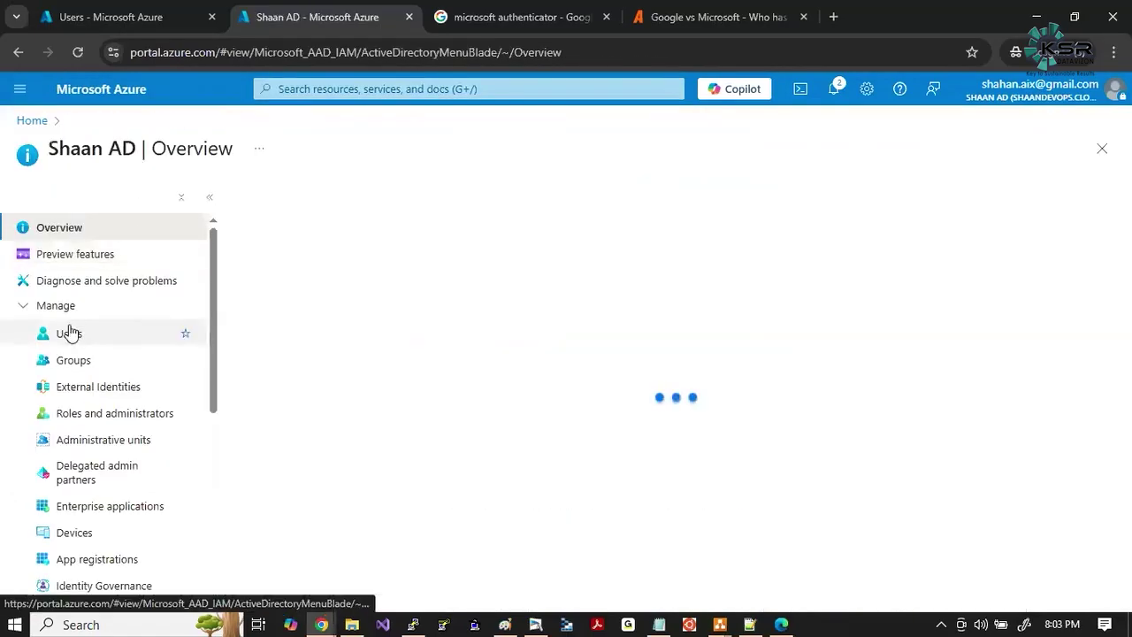
Open Users and choose Bulk operations > Bulk create.
left_click(53, 340)
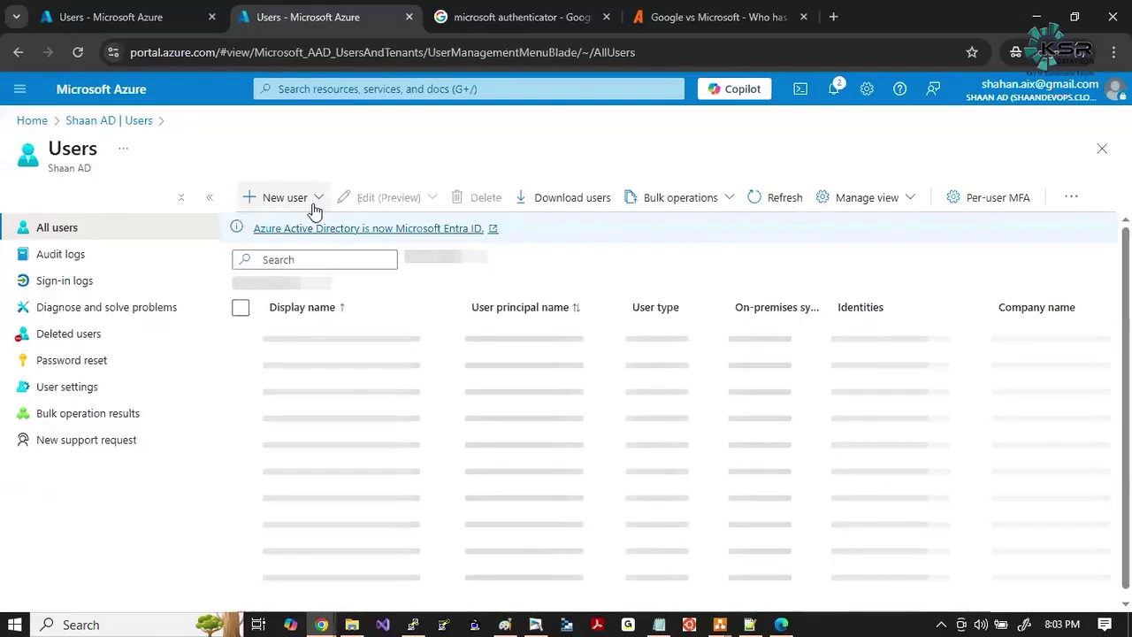
left_click(319, 198)
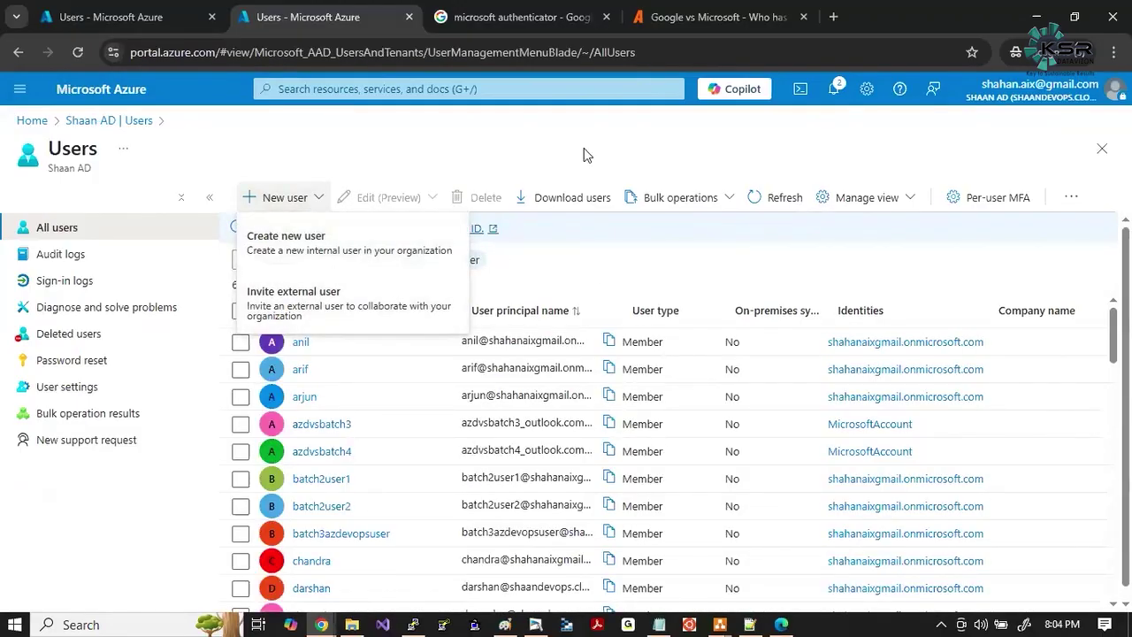
left_click(731, 200)
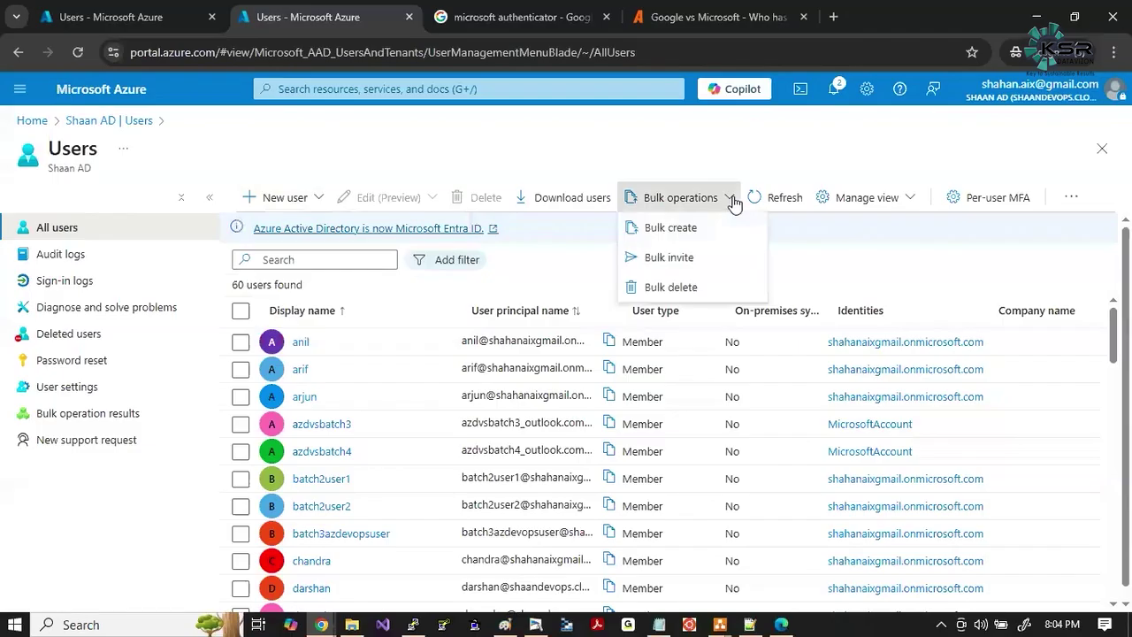
left_click(683, 232)
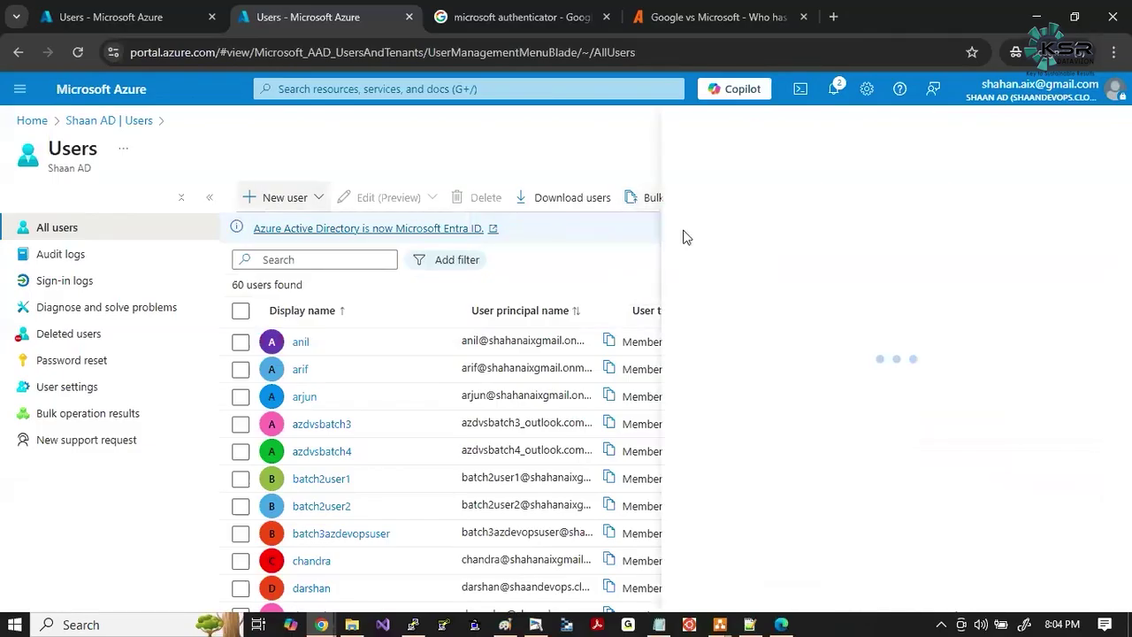
Highlight the optional CSV template step, then bring the Zoom meeting forward.
left_click_drag(946, 307, 1058, 307)
left_click(1051, 317)
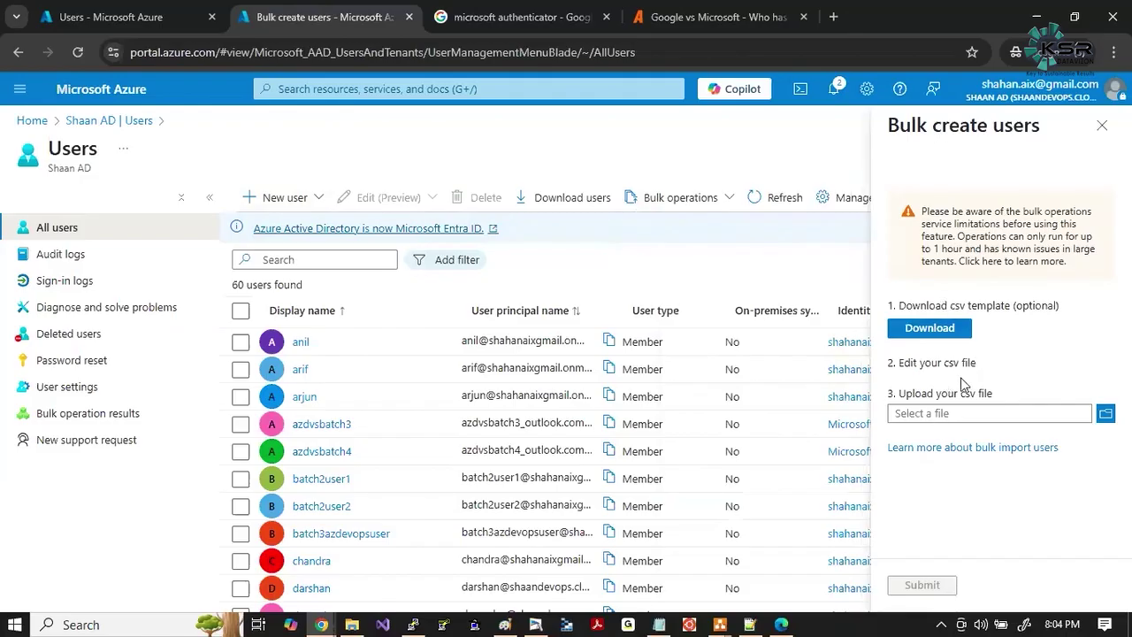
key("alt+Tab")
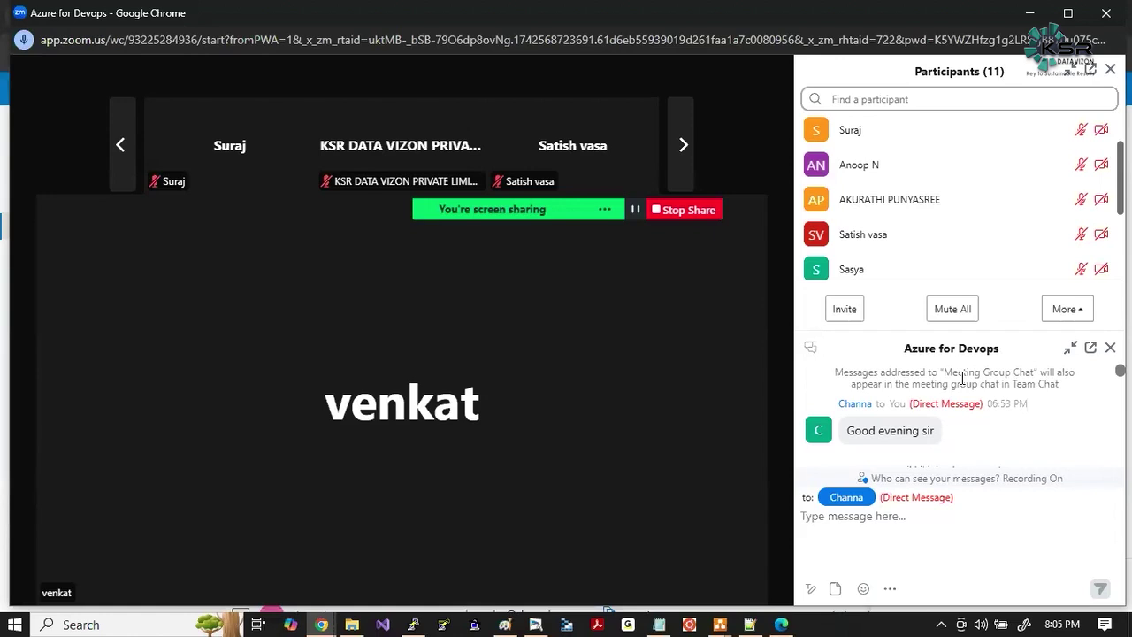
mouse_move(645, 448)
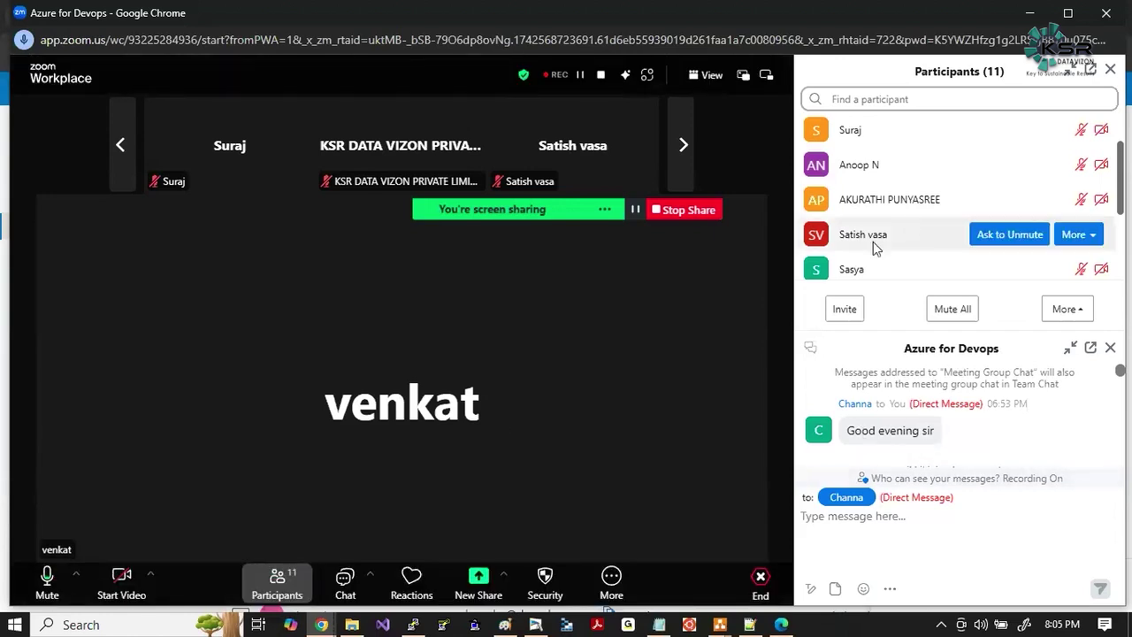
scroll(911, 227, "up", 1)
scroll(910, 227, "up", 1)
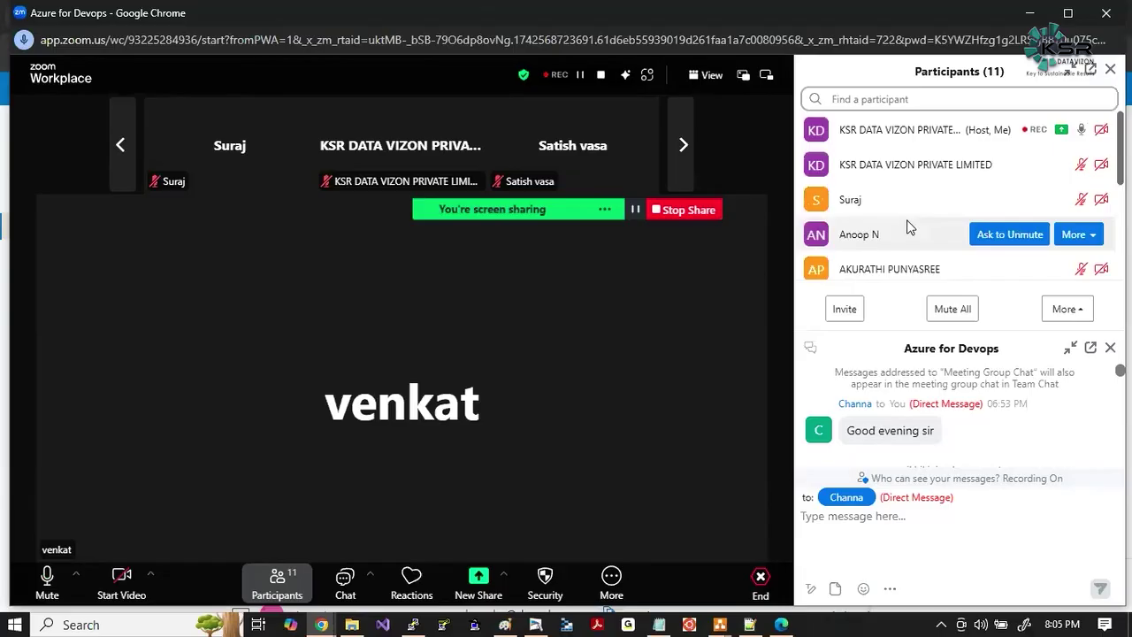